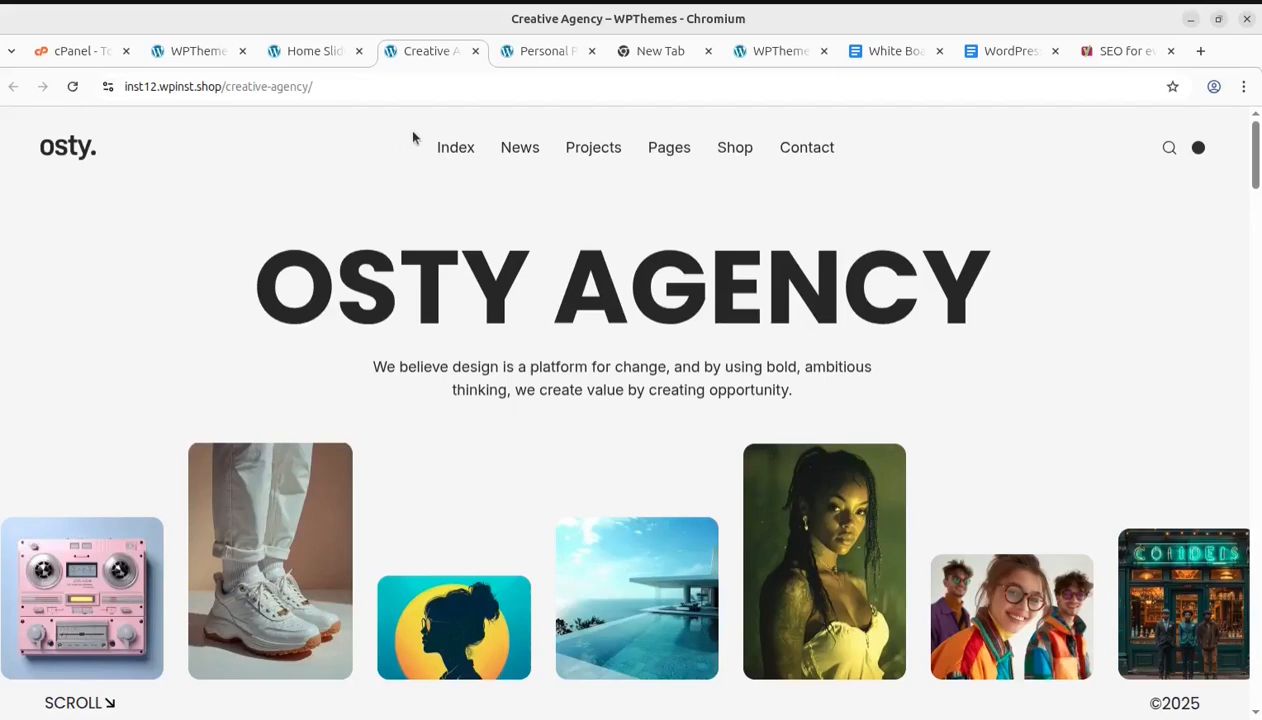
Browse the open theme demo pages: Creative Agency, Personal Page, the WPThemes home page and Home Slider
click(524, 66)
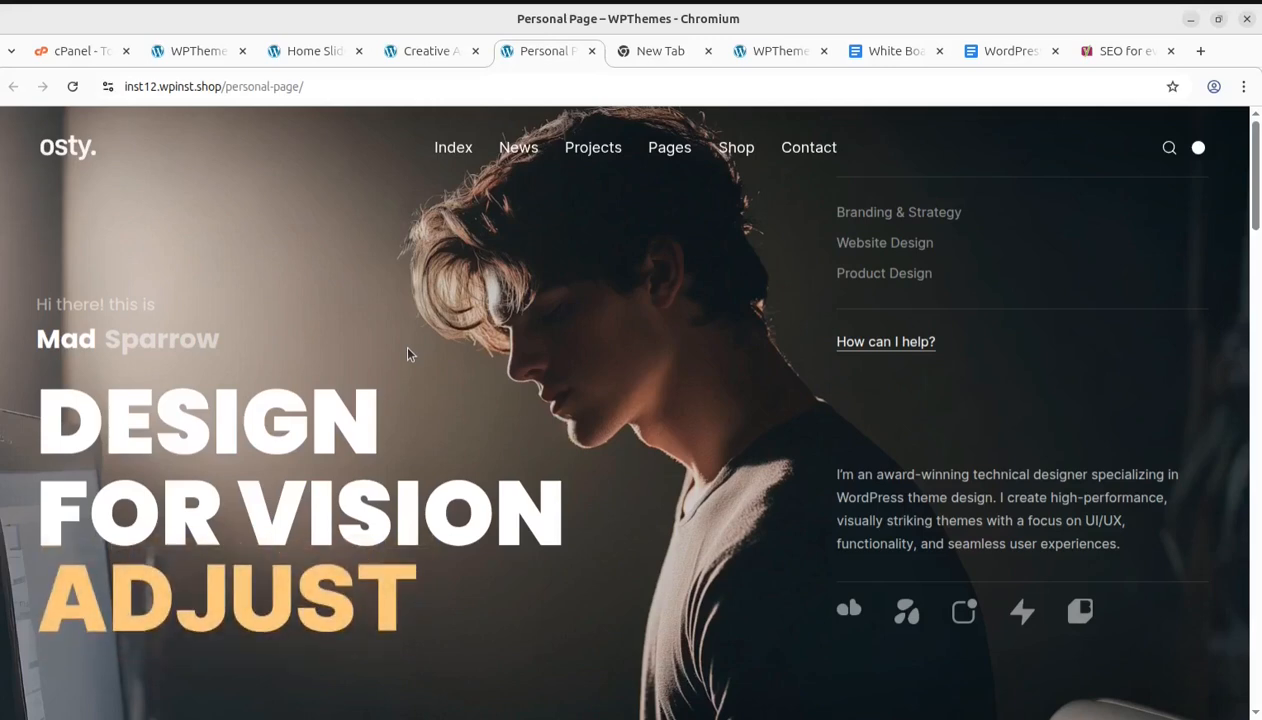
click(199, 53)
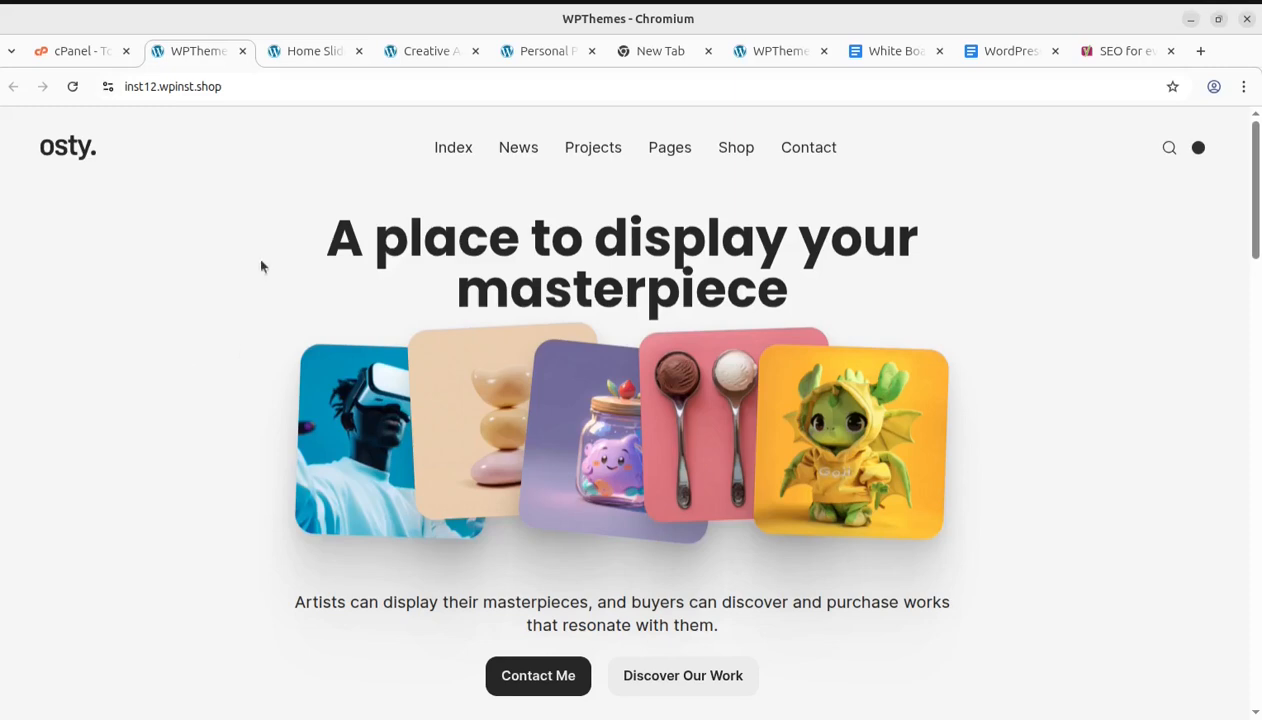
click(300, 52)
click(405, 56)
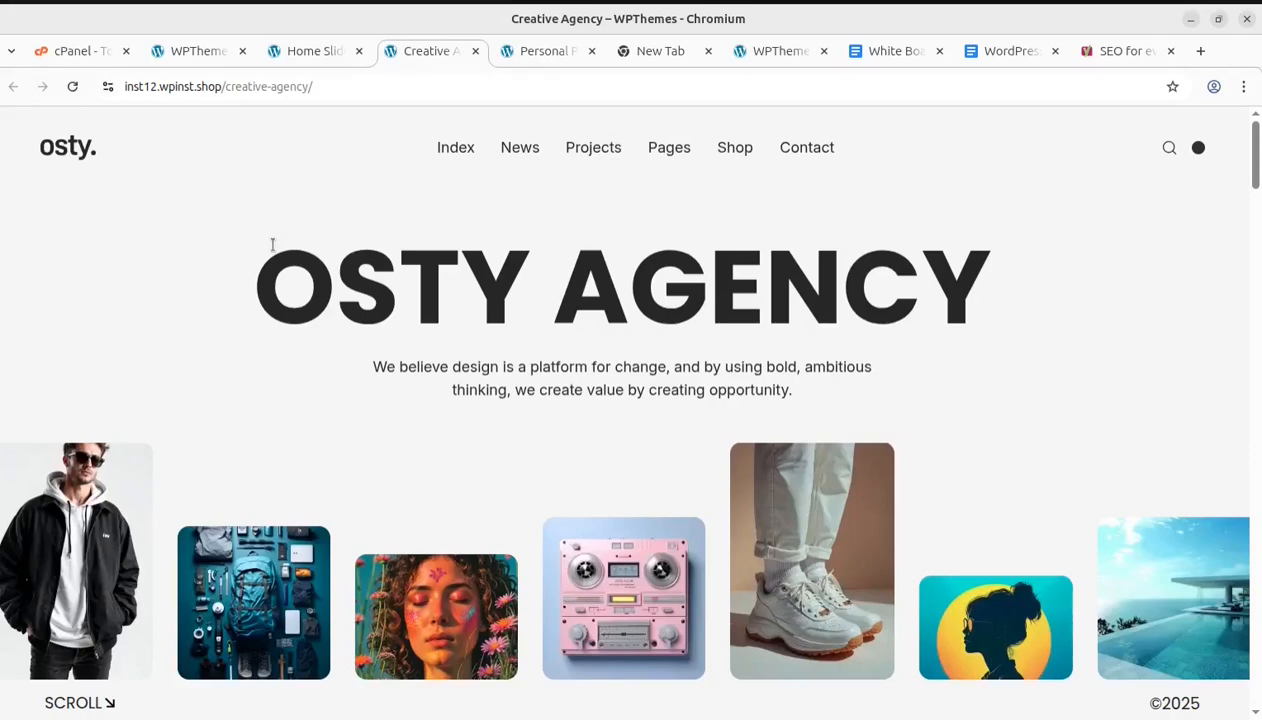
click(305, 51)
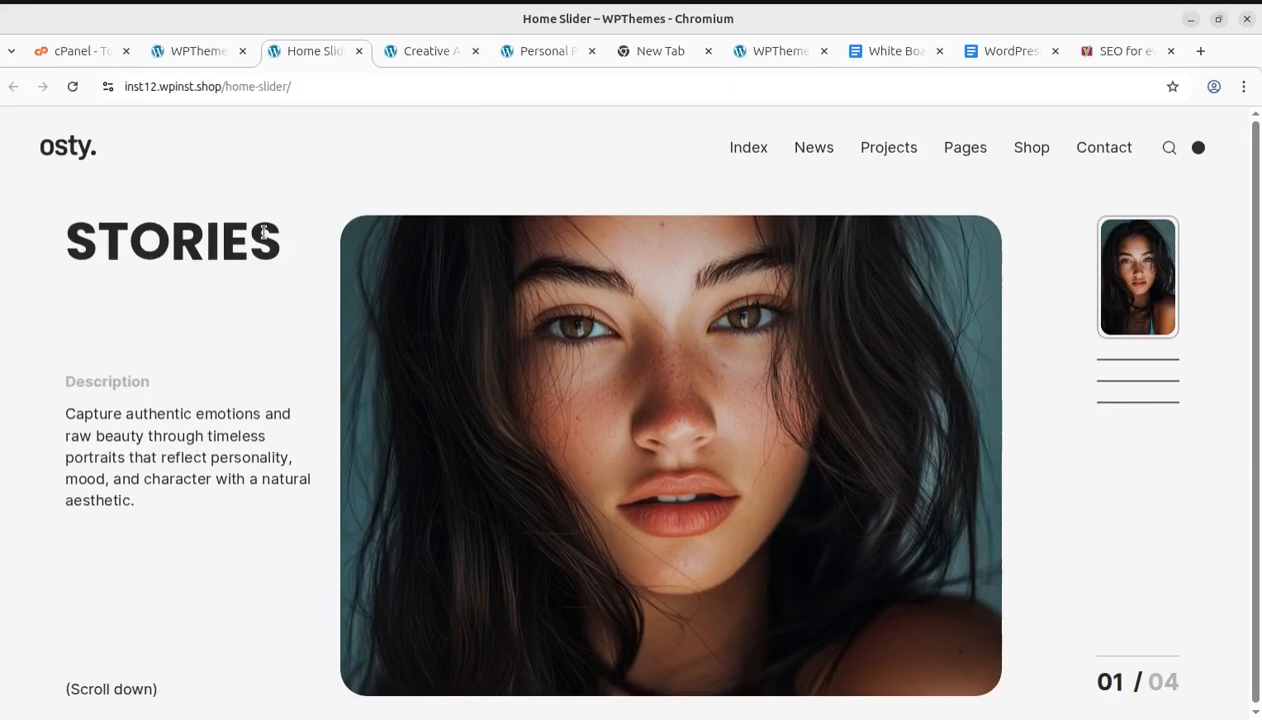
click(416, 51)
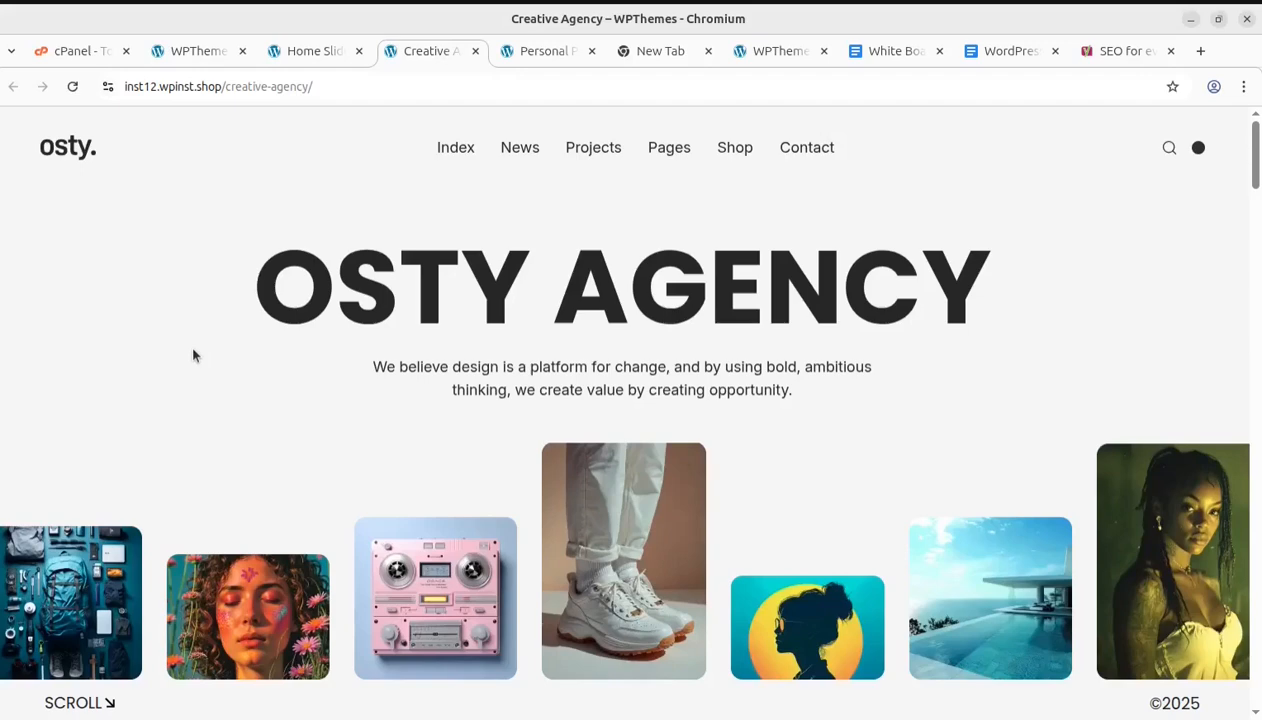
click(540, 60)
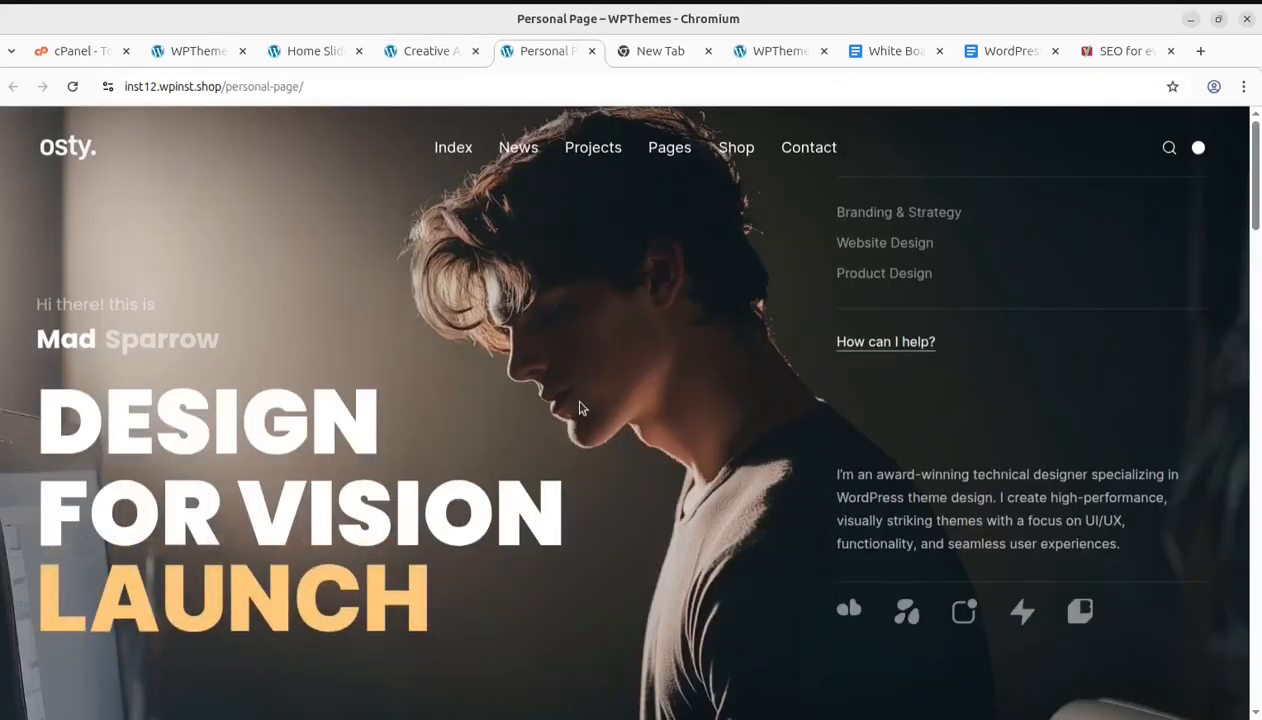
Search Google for "best wordpress themes" from the new tab
click(638, 55)
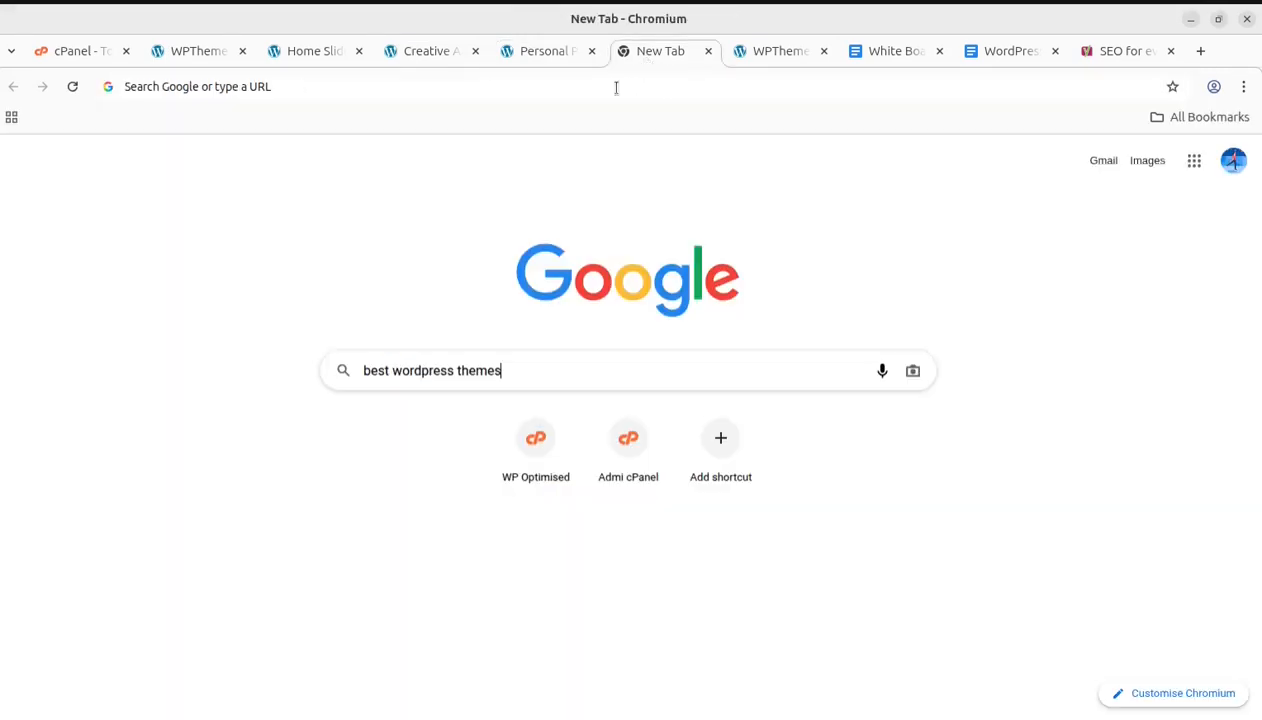
click(523, 370)
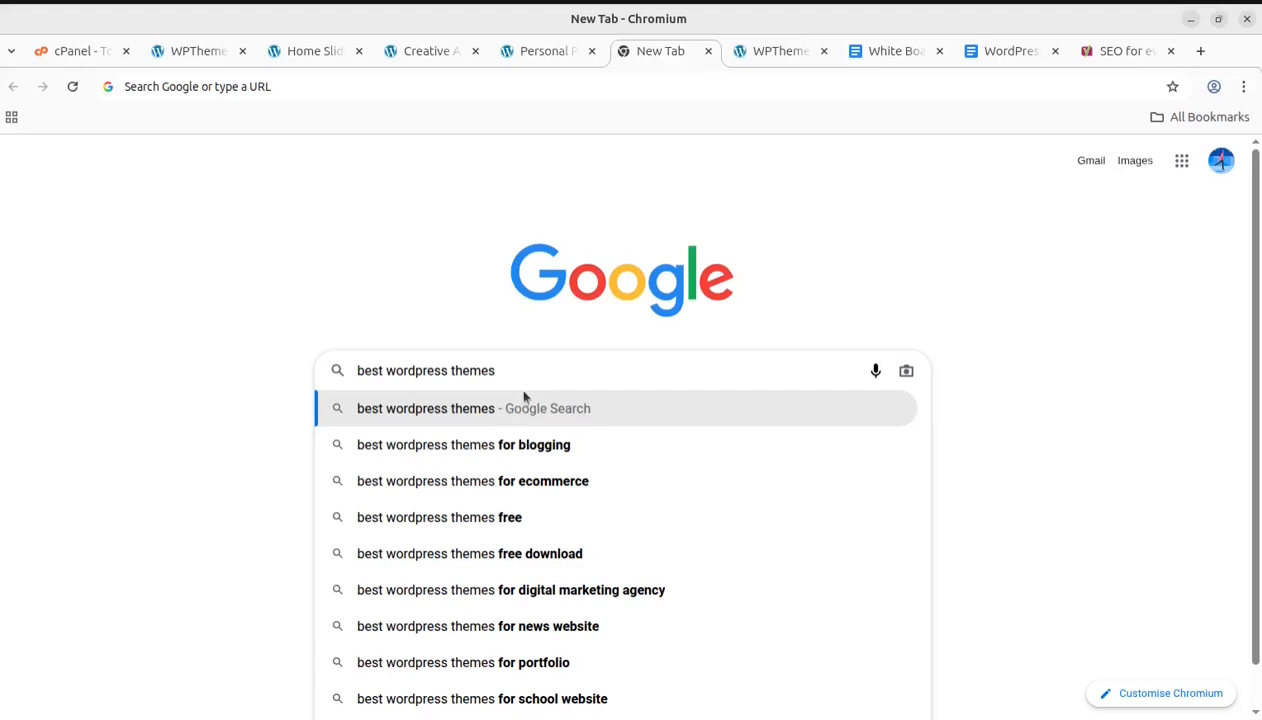
key(Return)
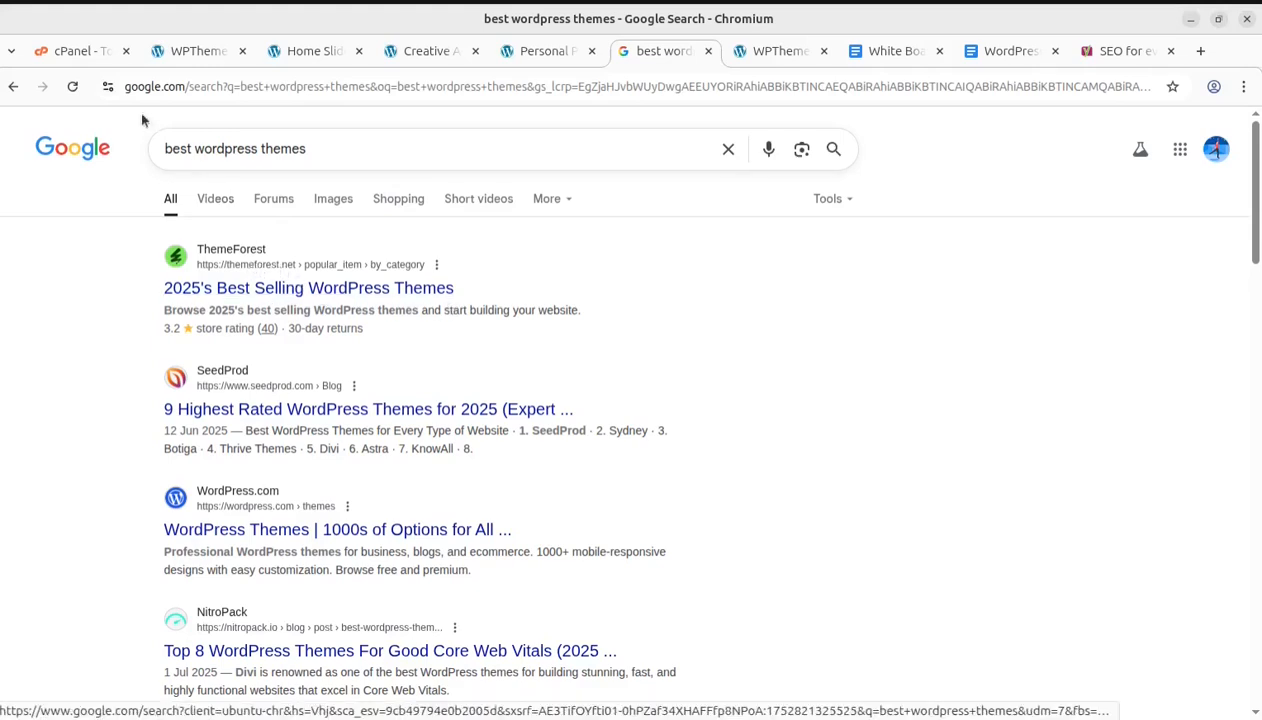
Return to the new tab, search Google for "wp themes" instead, and scroll through the results
click(12, 90)
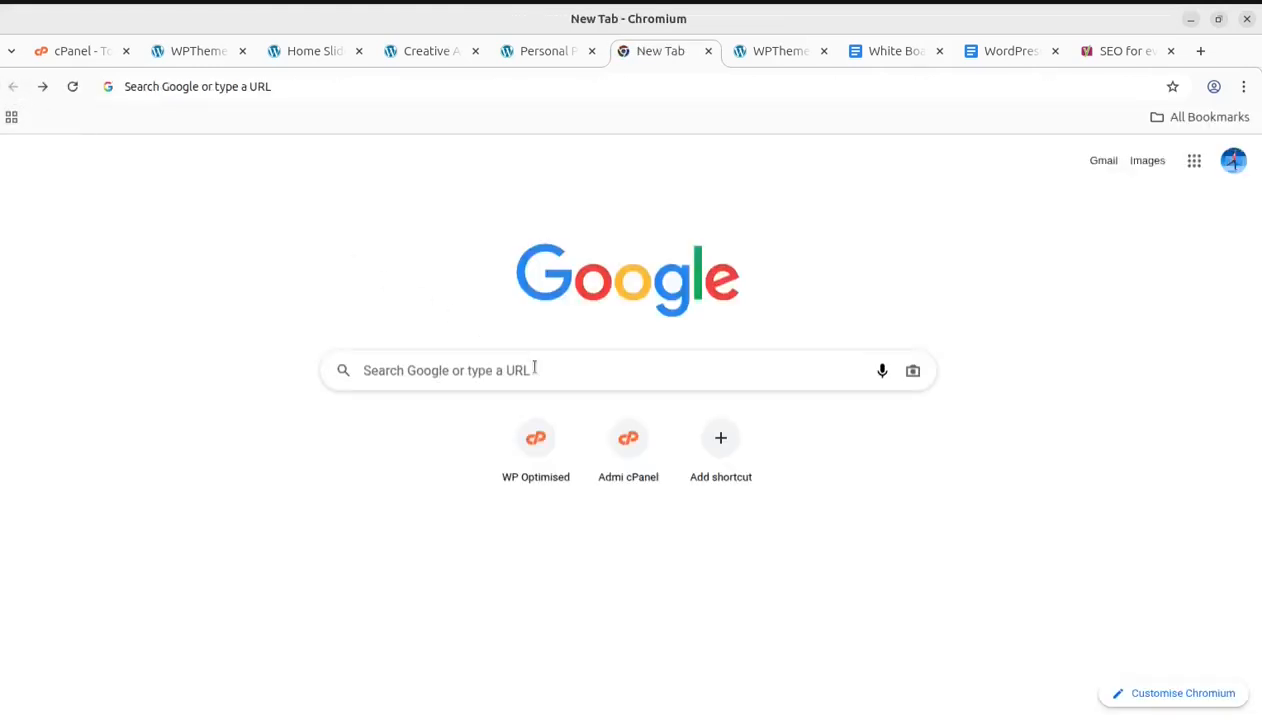
click(495, 370)
text(wp themes)
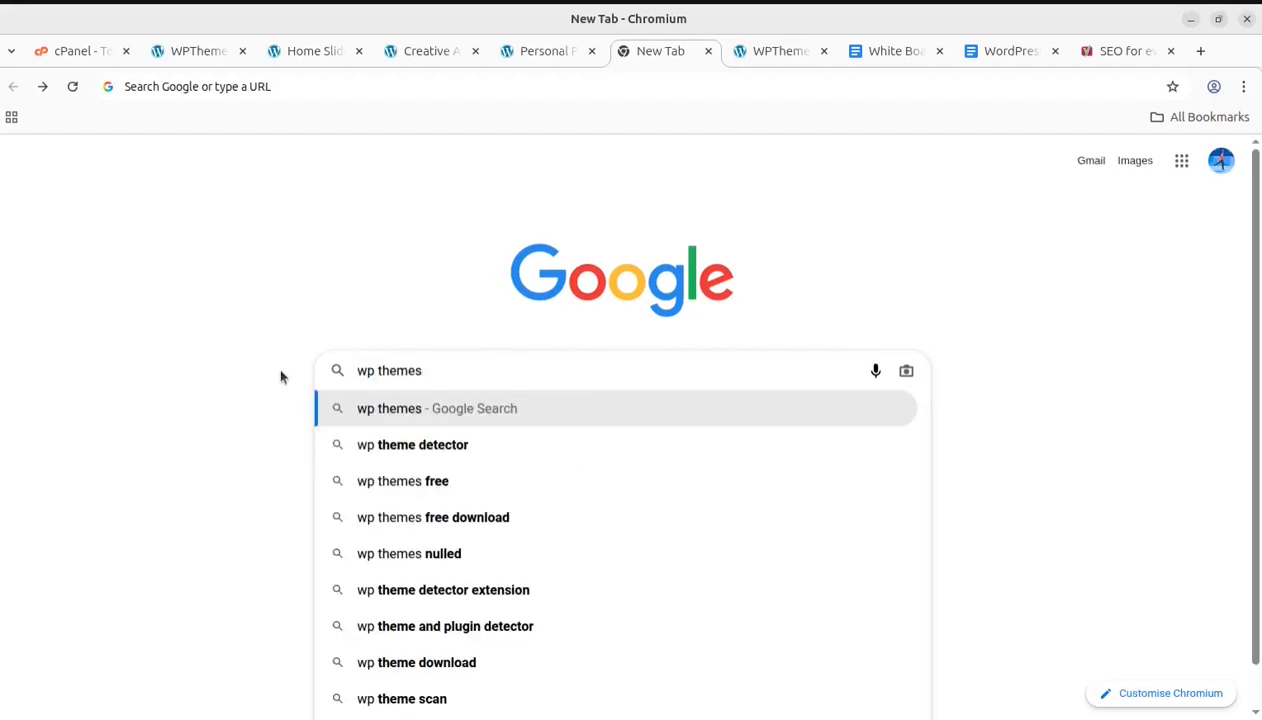
key(Return)
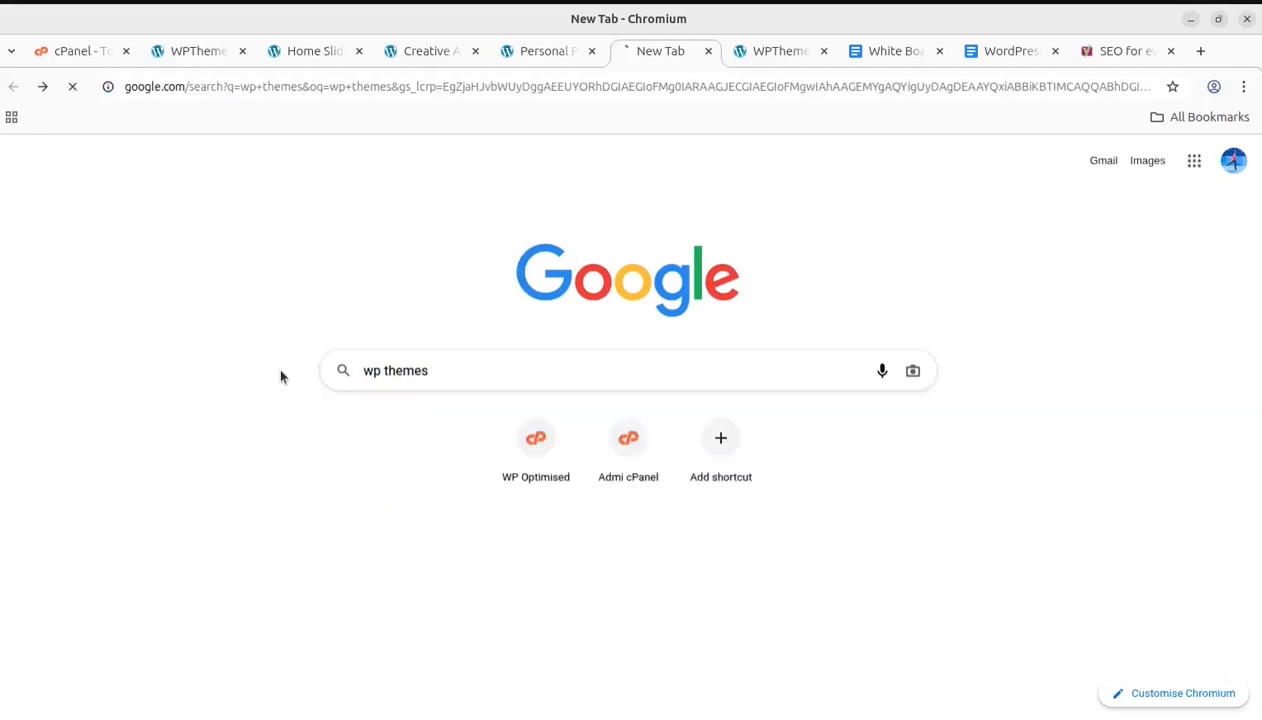
scroll(352, 393, down, 4)
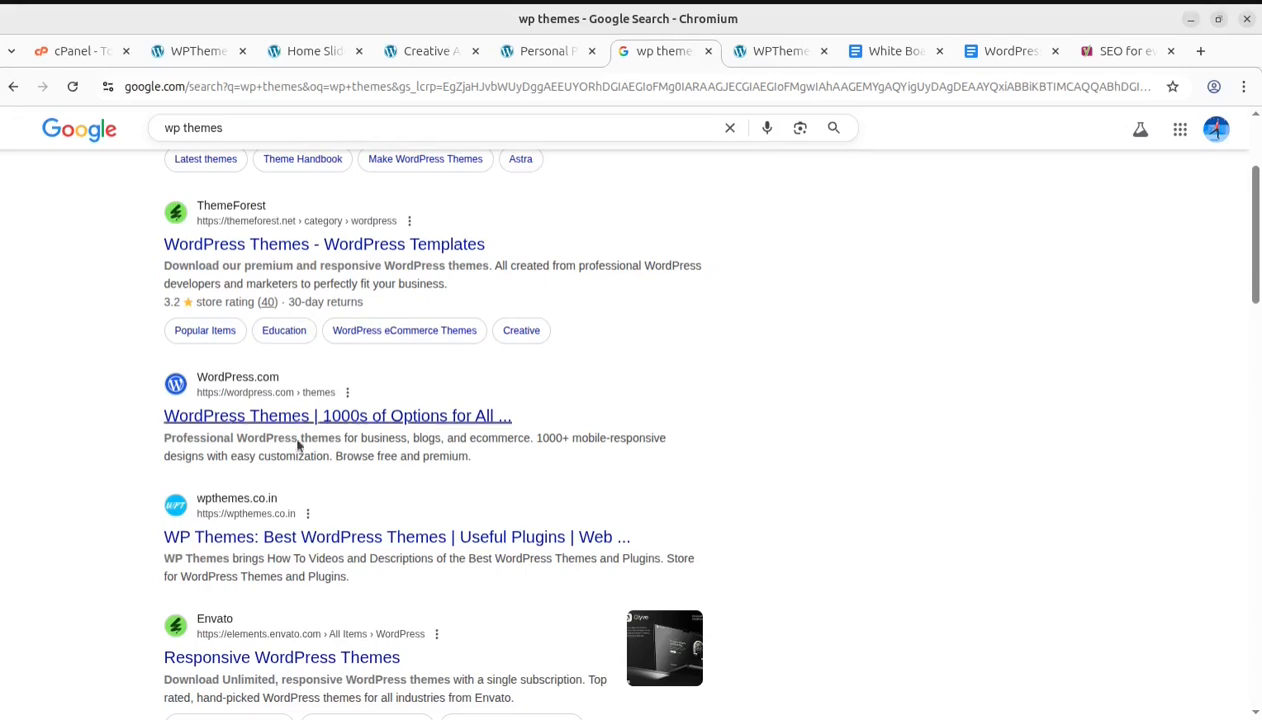
scroll(412, 455, up, 2)
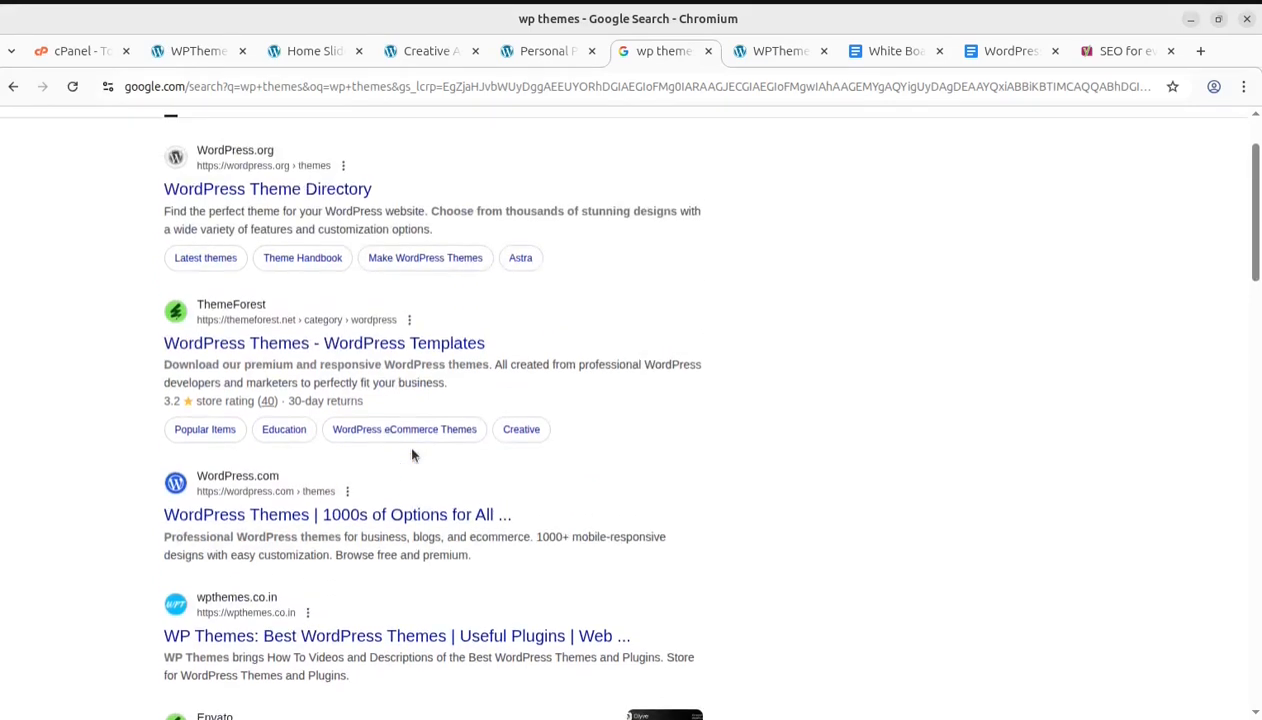
scroll(556, 413, up, 2)
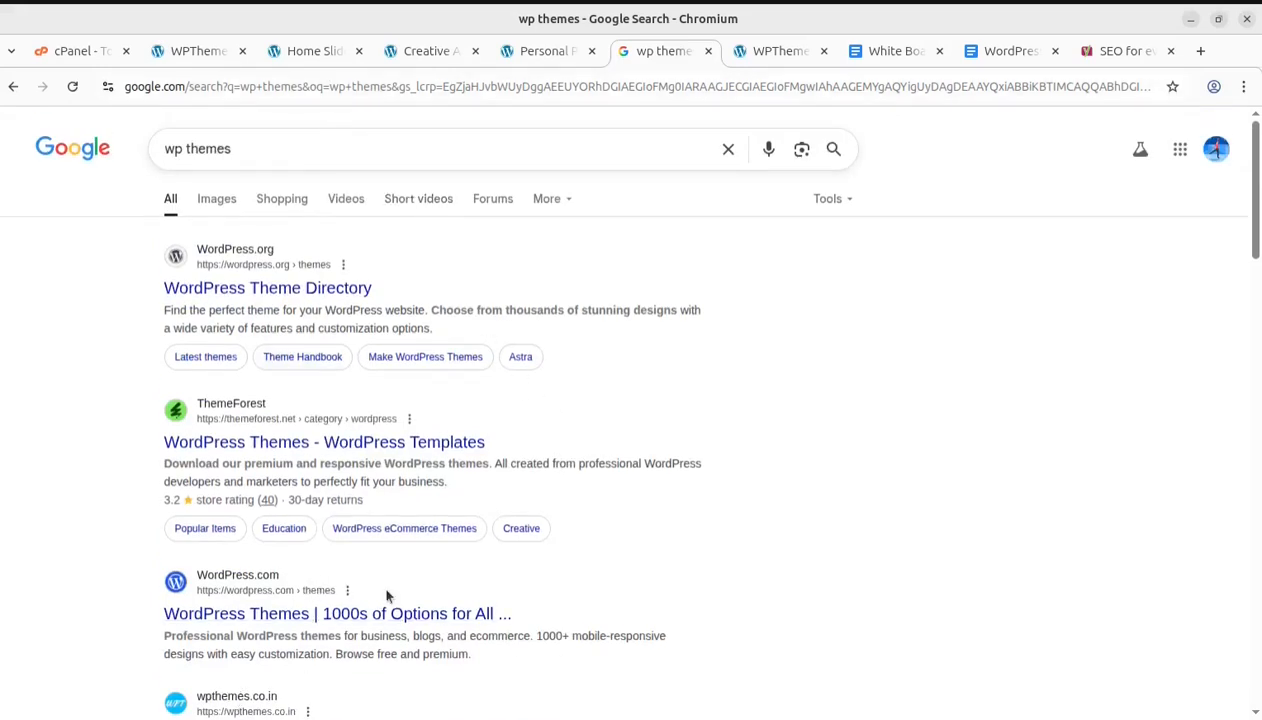
scroll(350, 520, down, 2)
scroll(265, 315, up, 2)
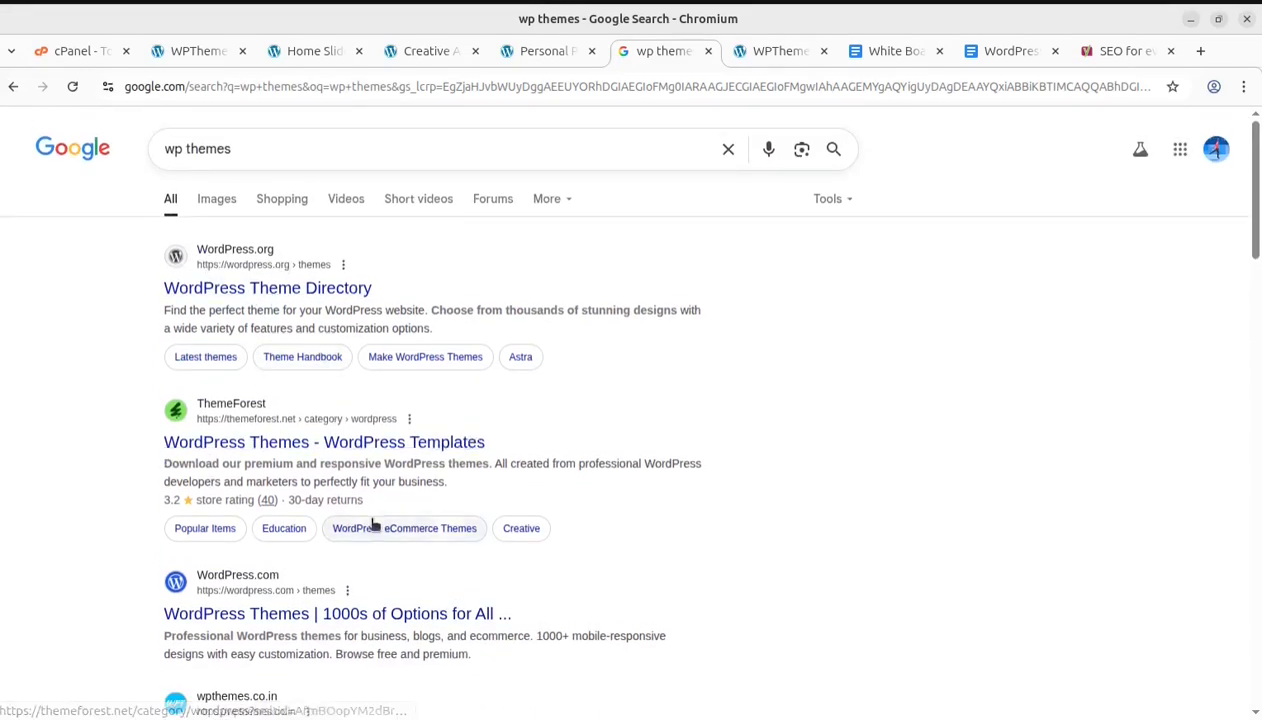
scroll(405, 520, down, 2)
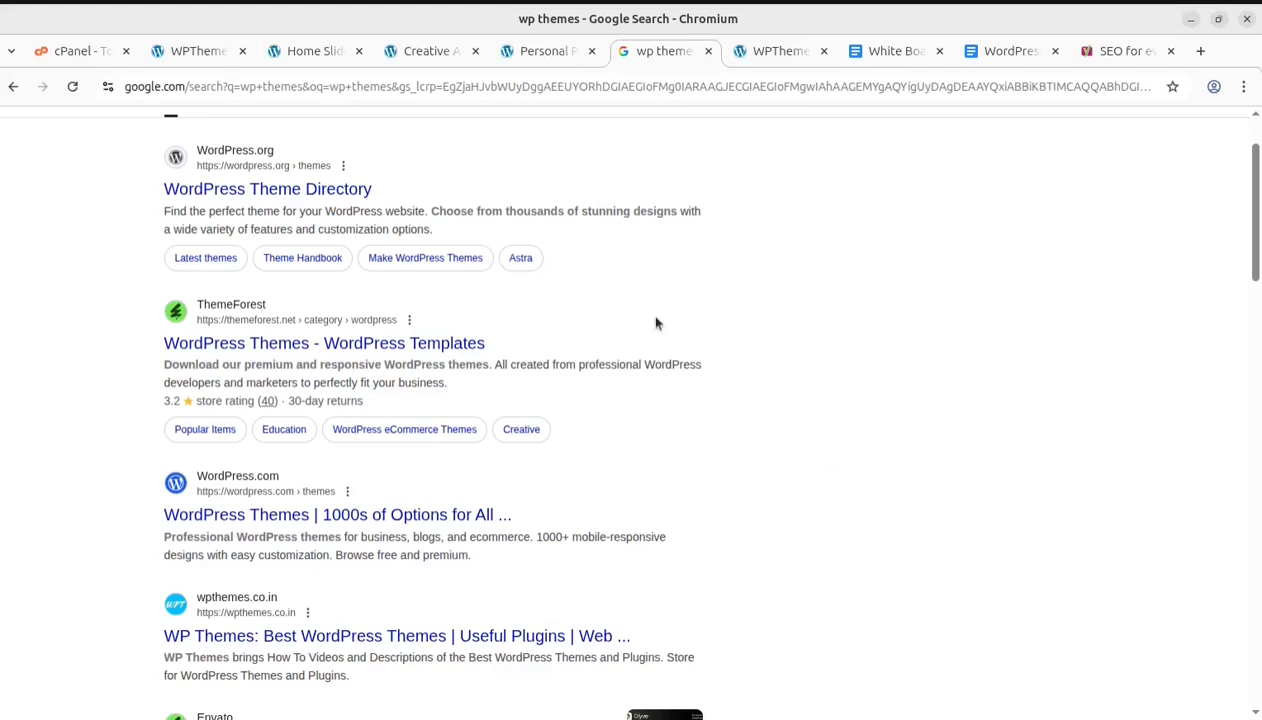
Revisit the theme demo tabs and the Yoast home page to compare the sites
click(181, 56)
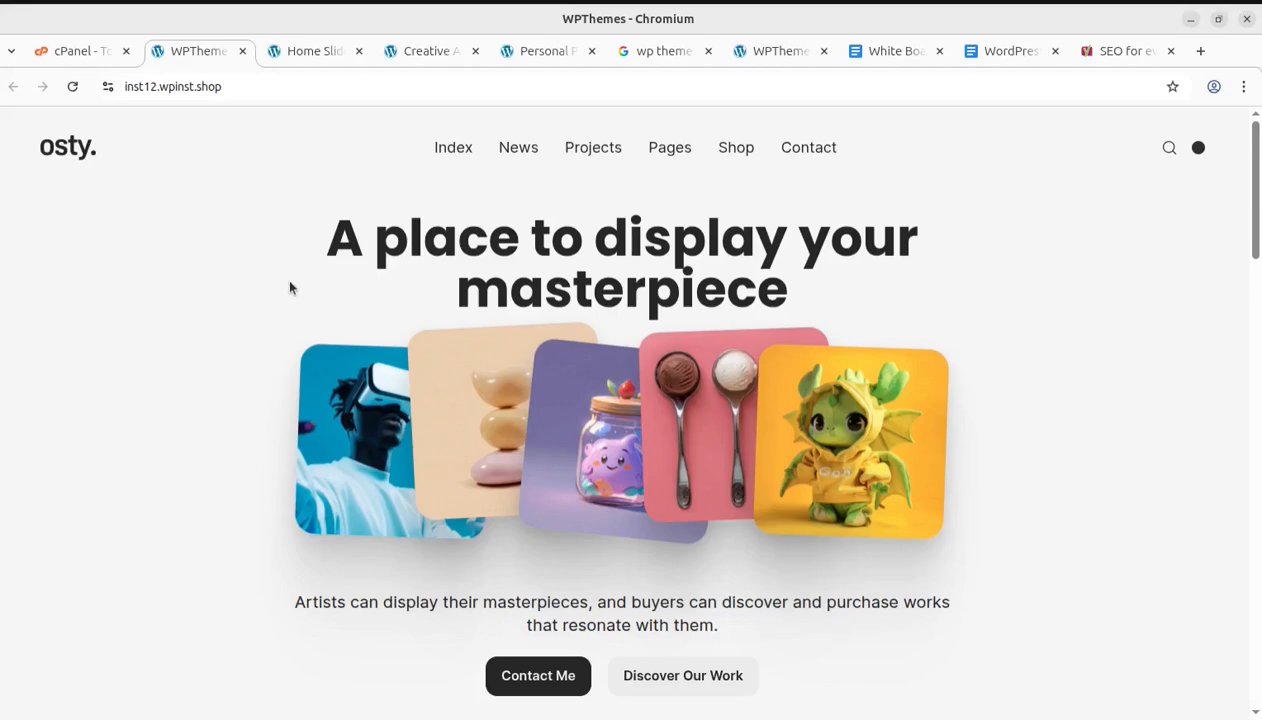
click(302, 53)
click(438, 56)
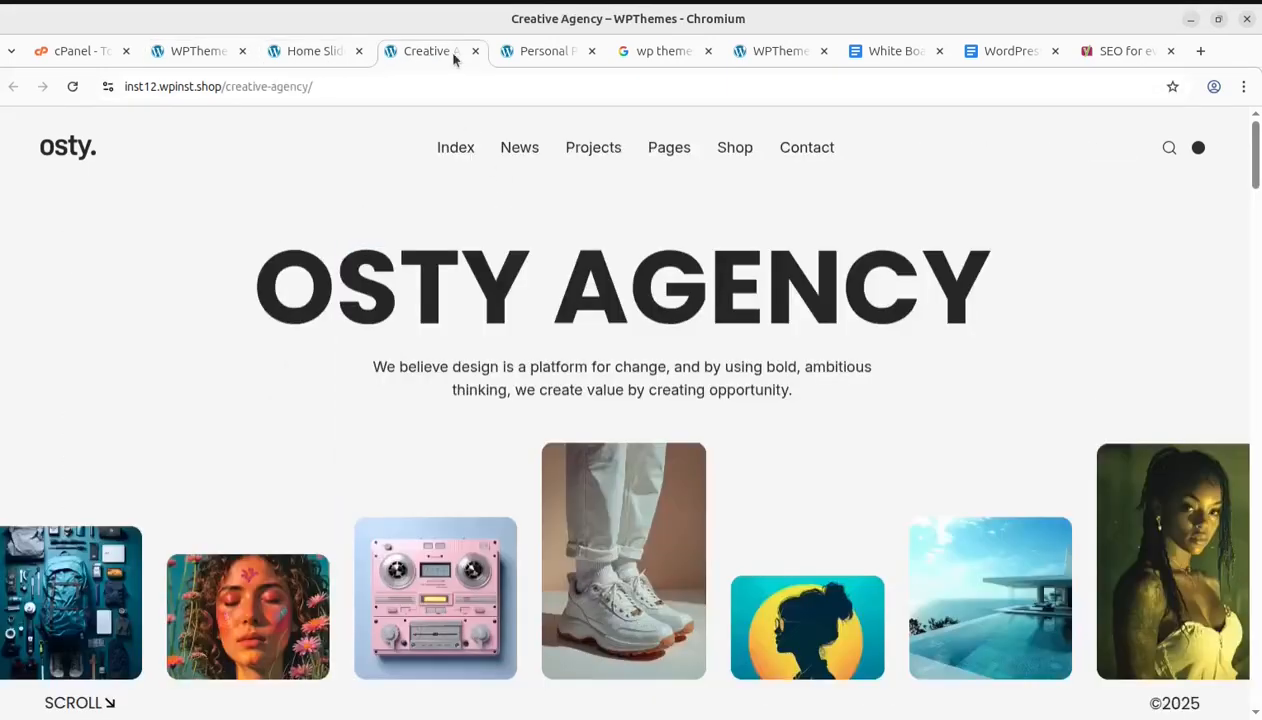
click(551, 57)
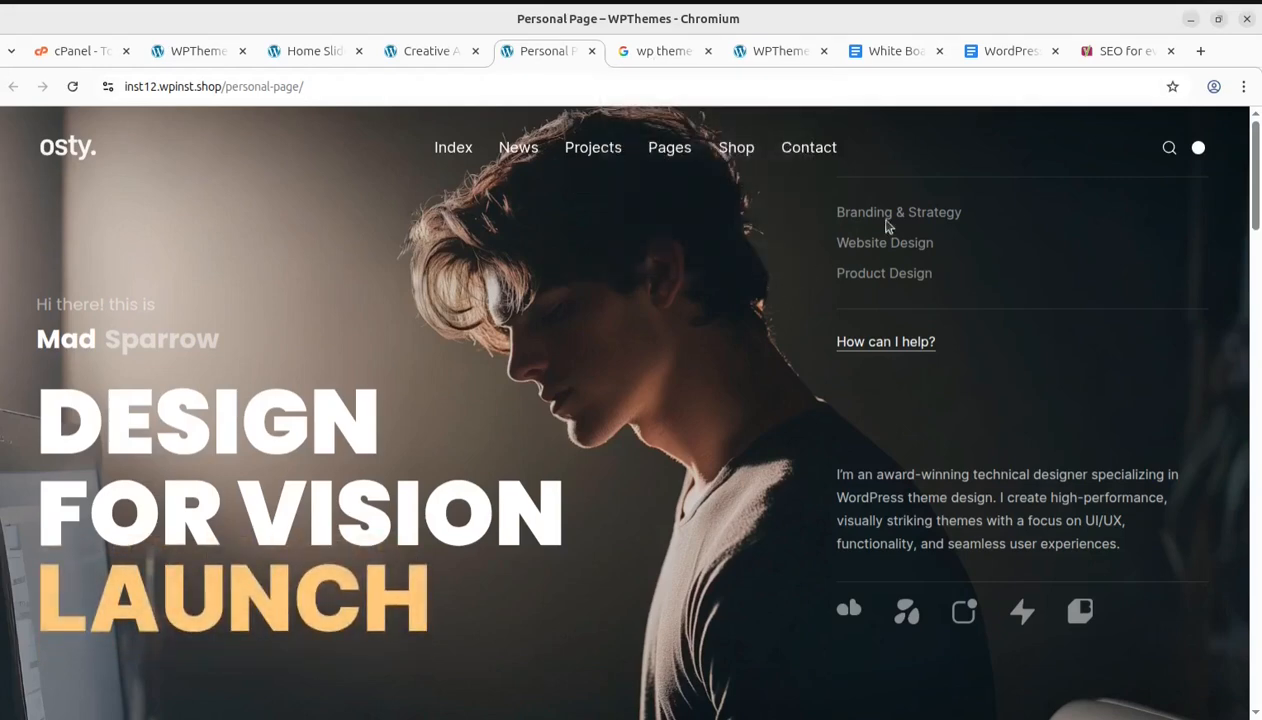
click(1116, 58)
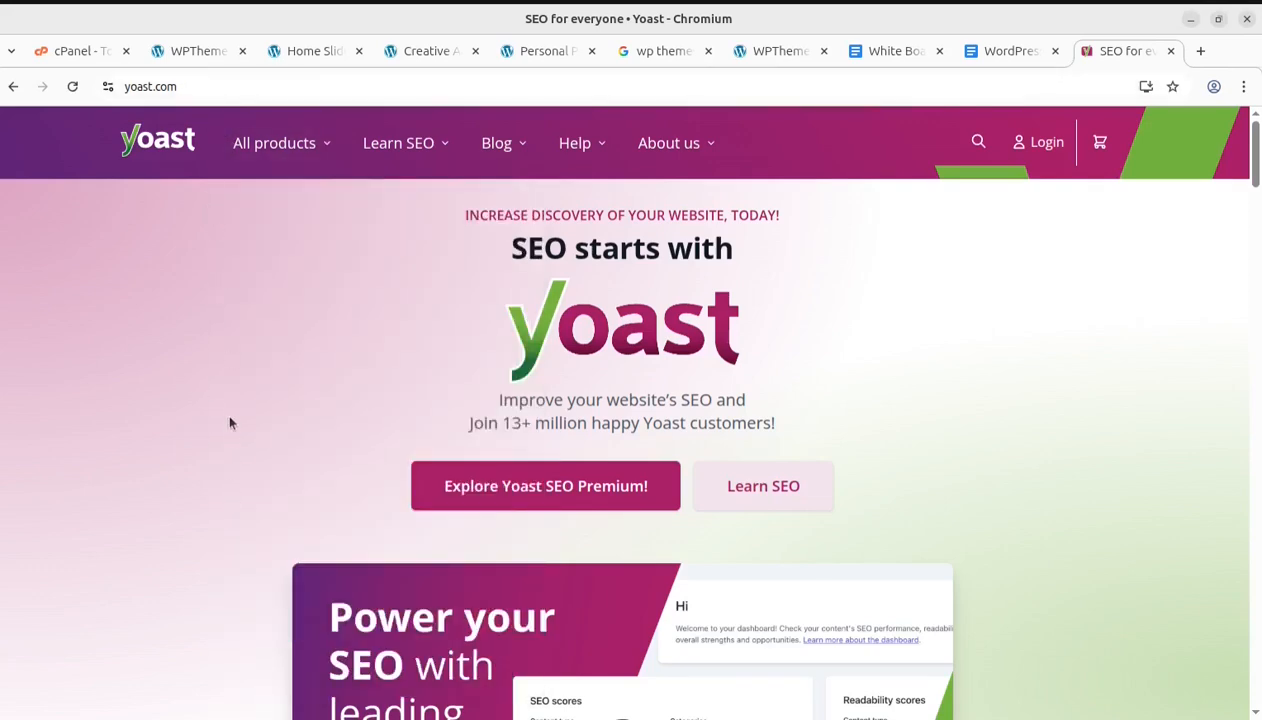
click(196, 55)
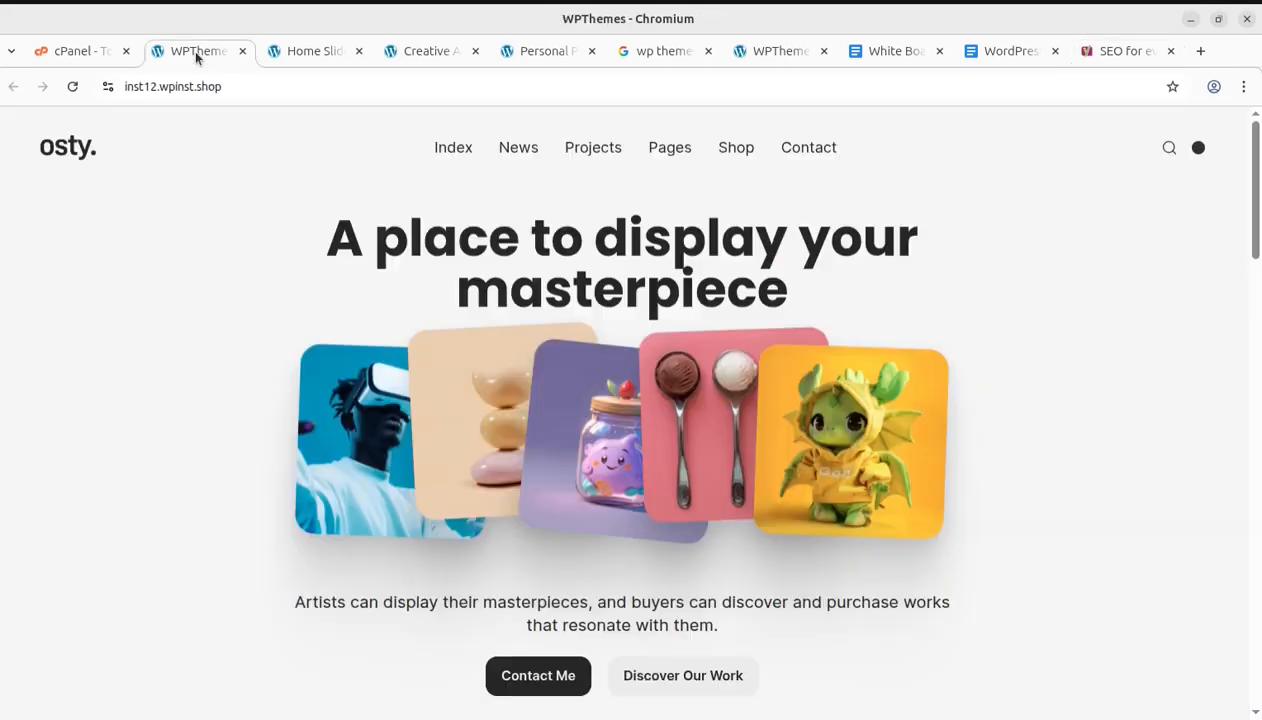
click(316, 51)
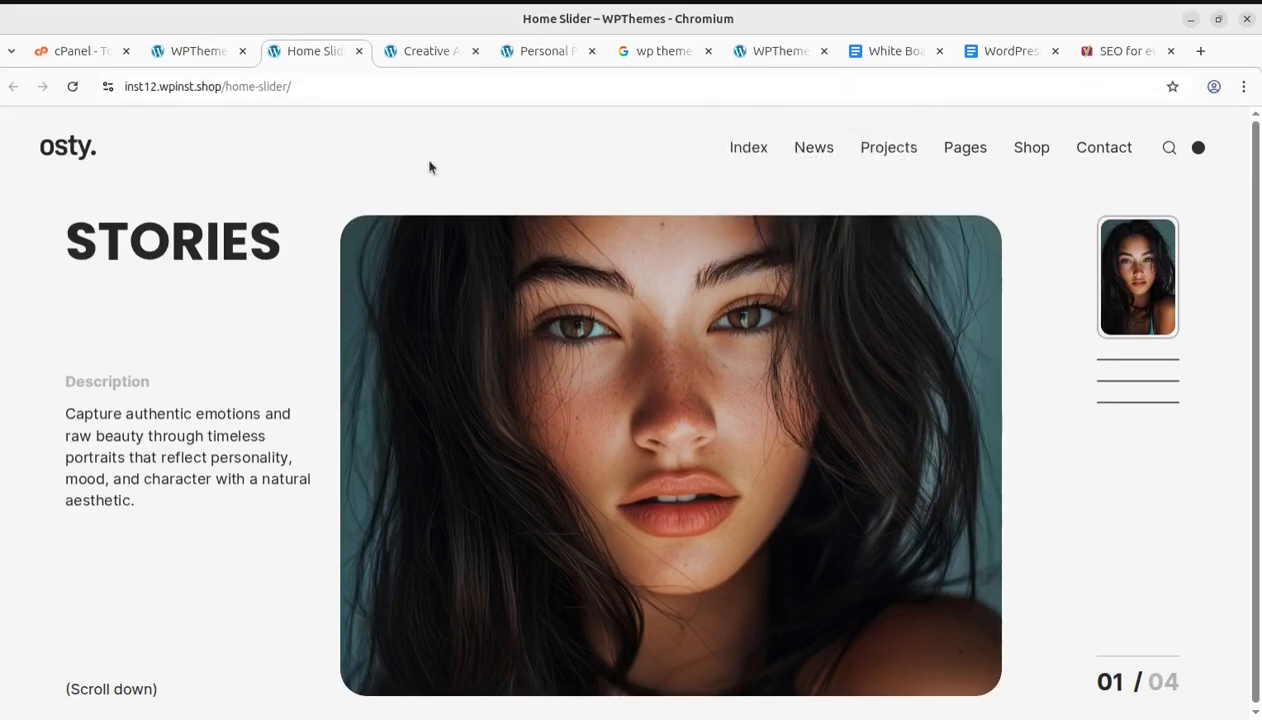
click(787, 57)
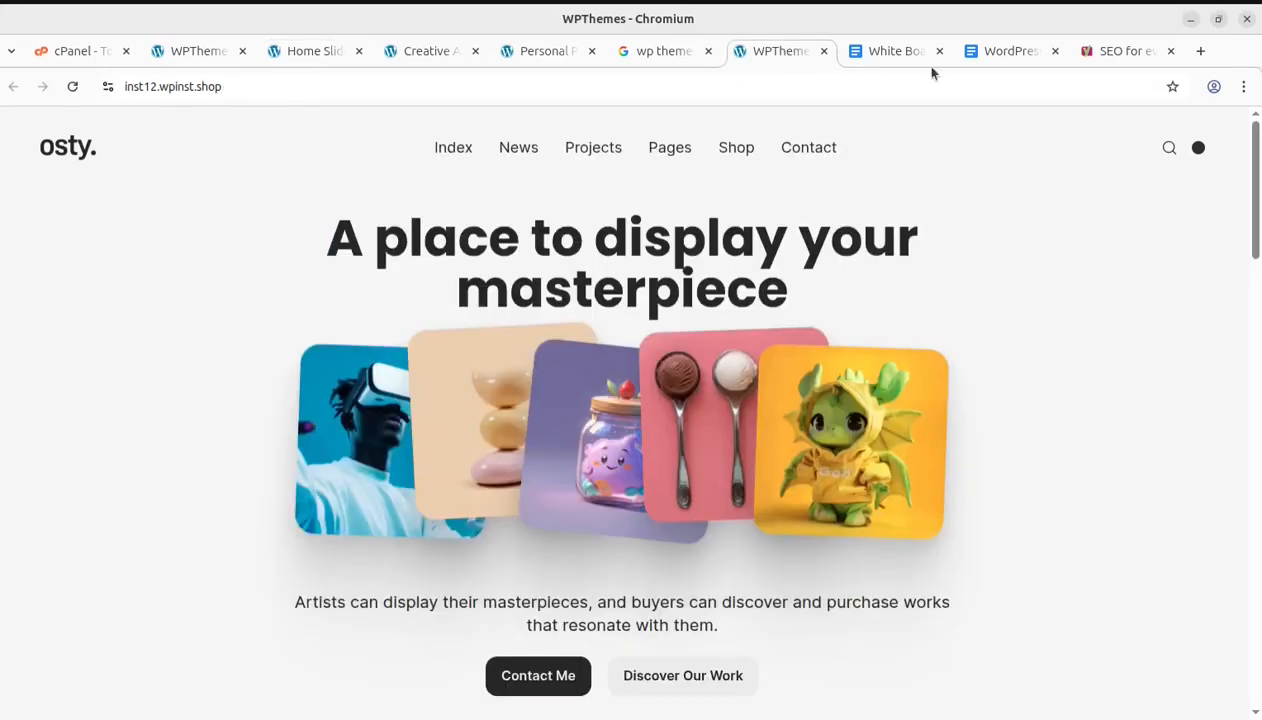
Open the WordPress SEO & Optimisation Course document and read through its day-by-day course outline
click(1012, 51)
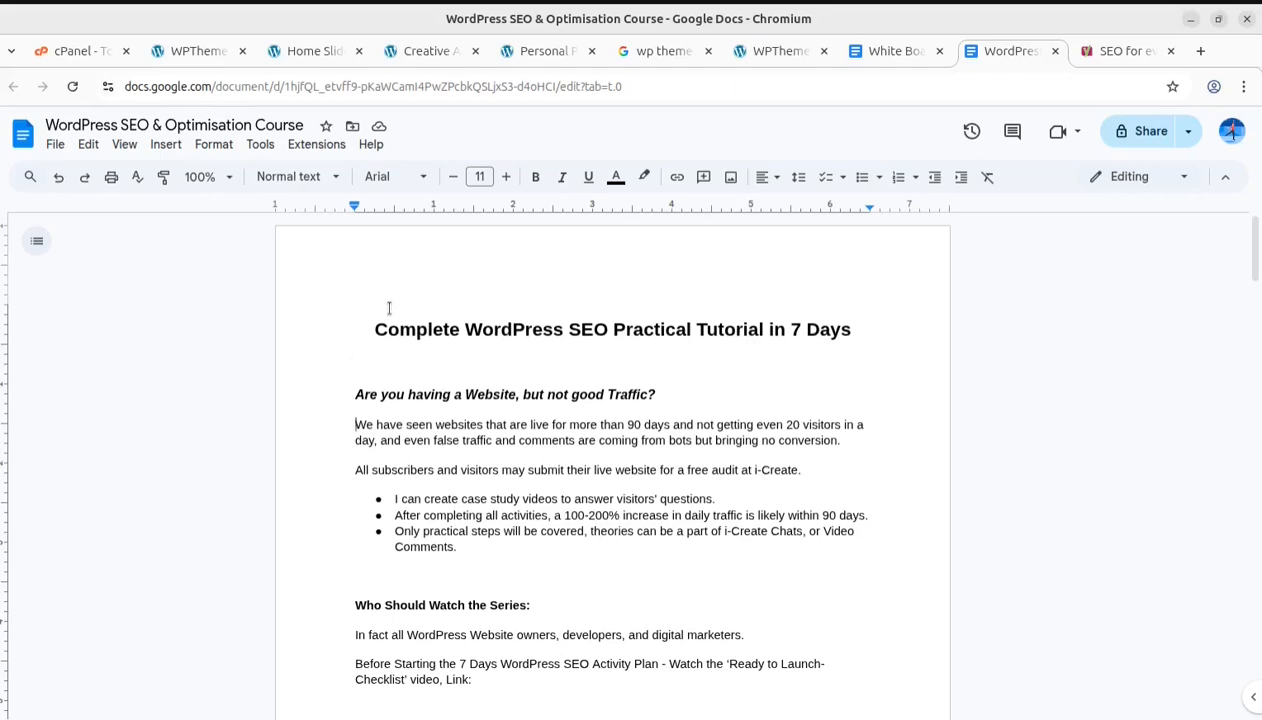
scroll(460, 391, down, 3)
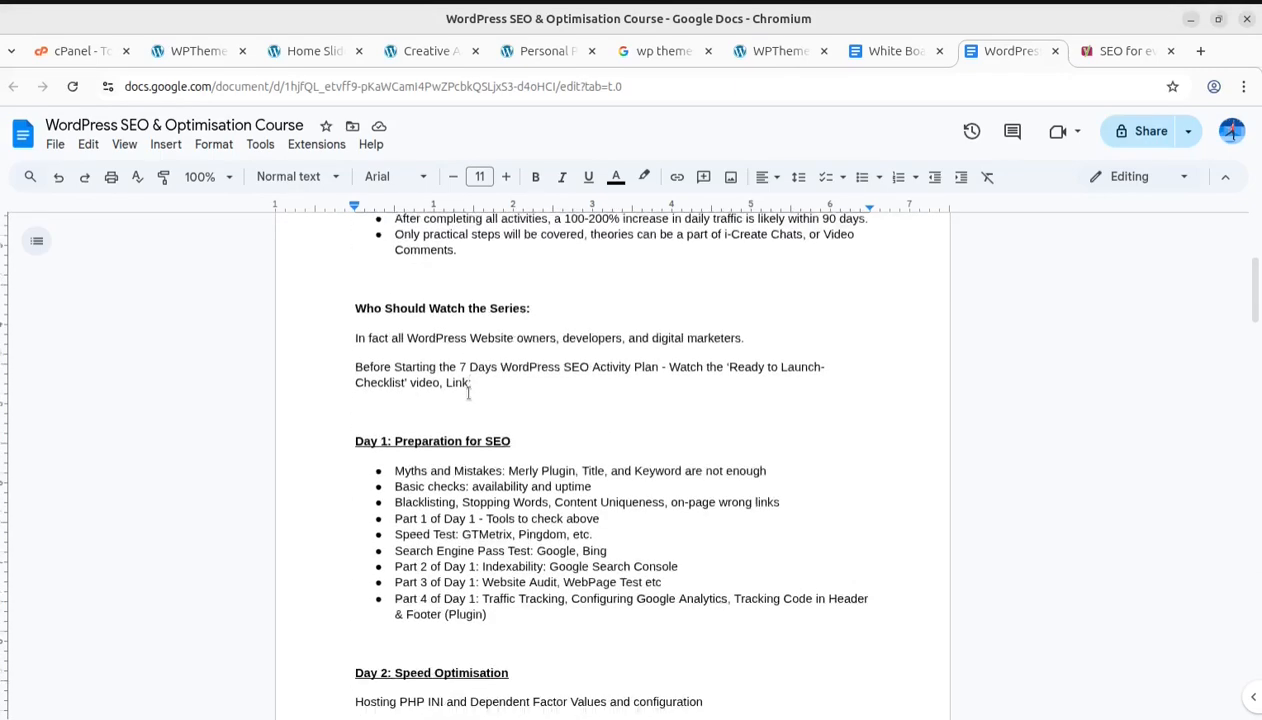
scroll(468, 393, down, 2)
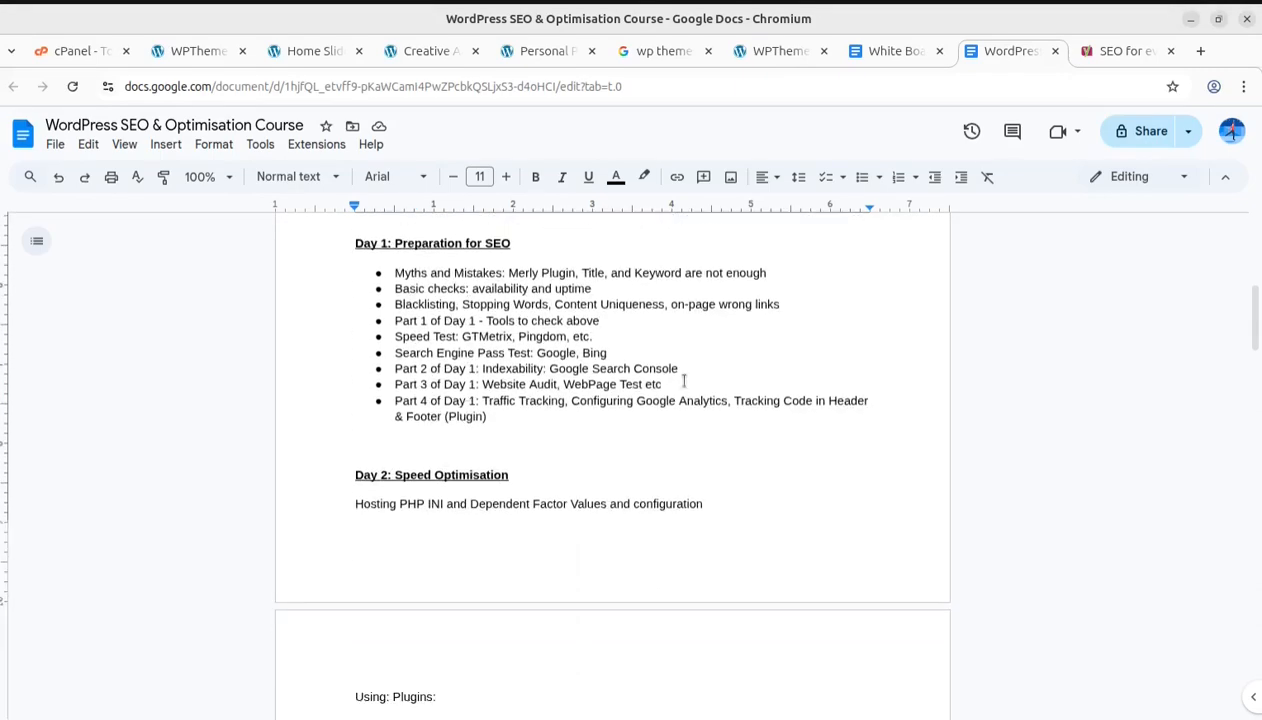
scroll(684, 380, down, 1)
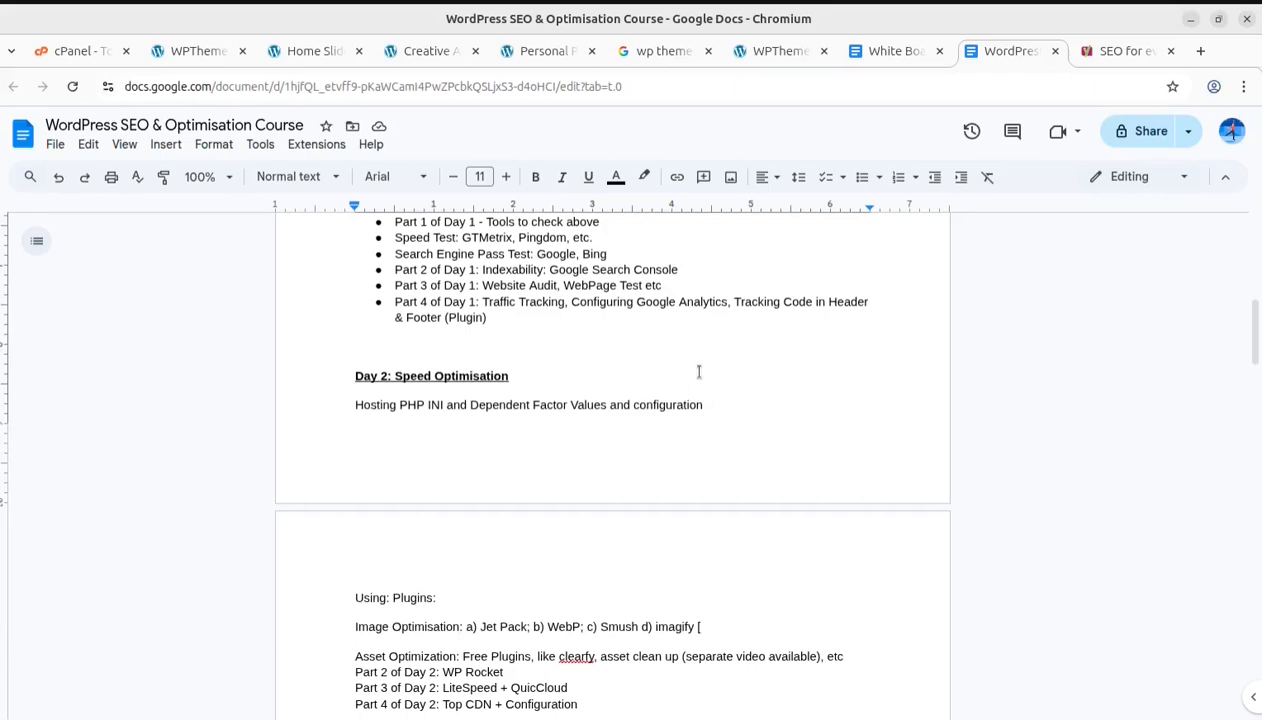
scroll(699, 372, up, 3)
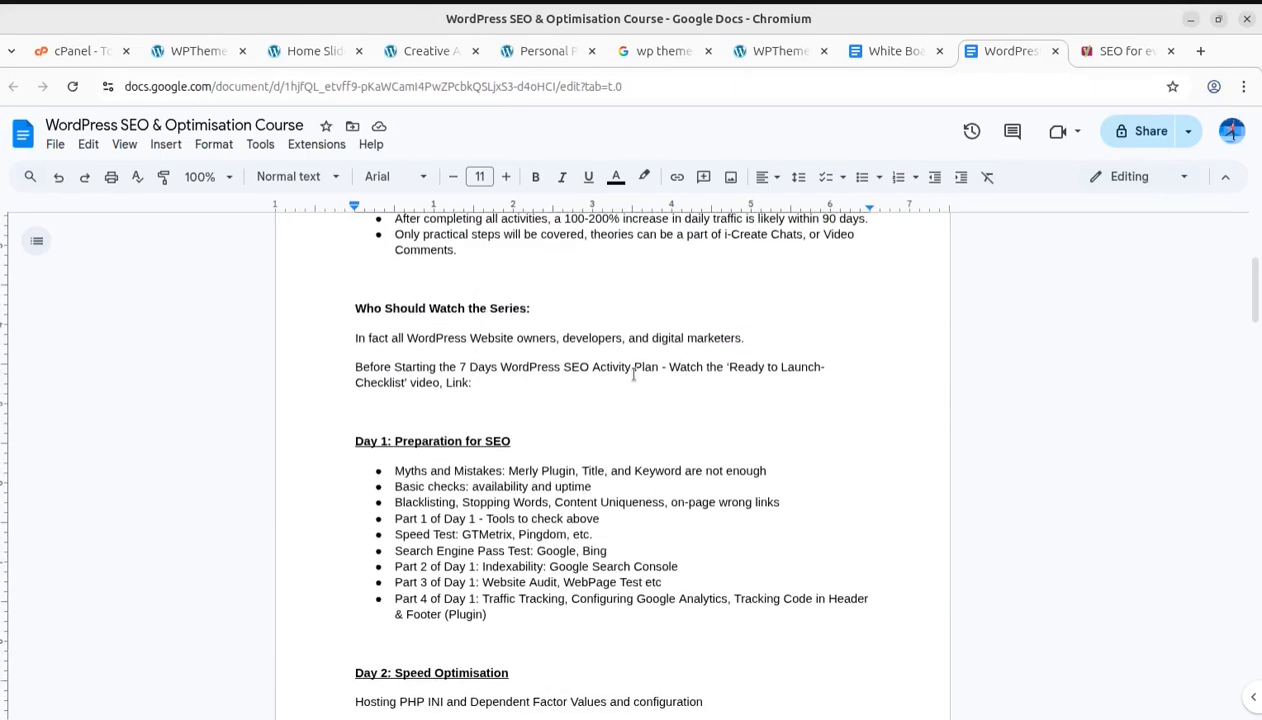
scroll(633, 374, down, 2)
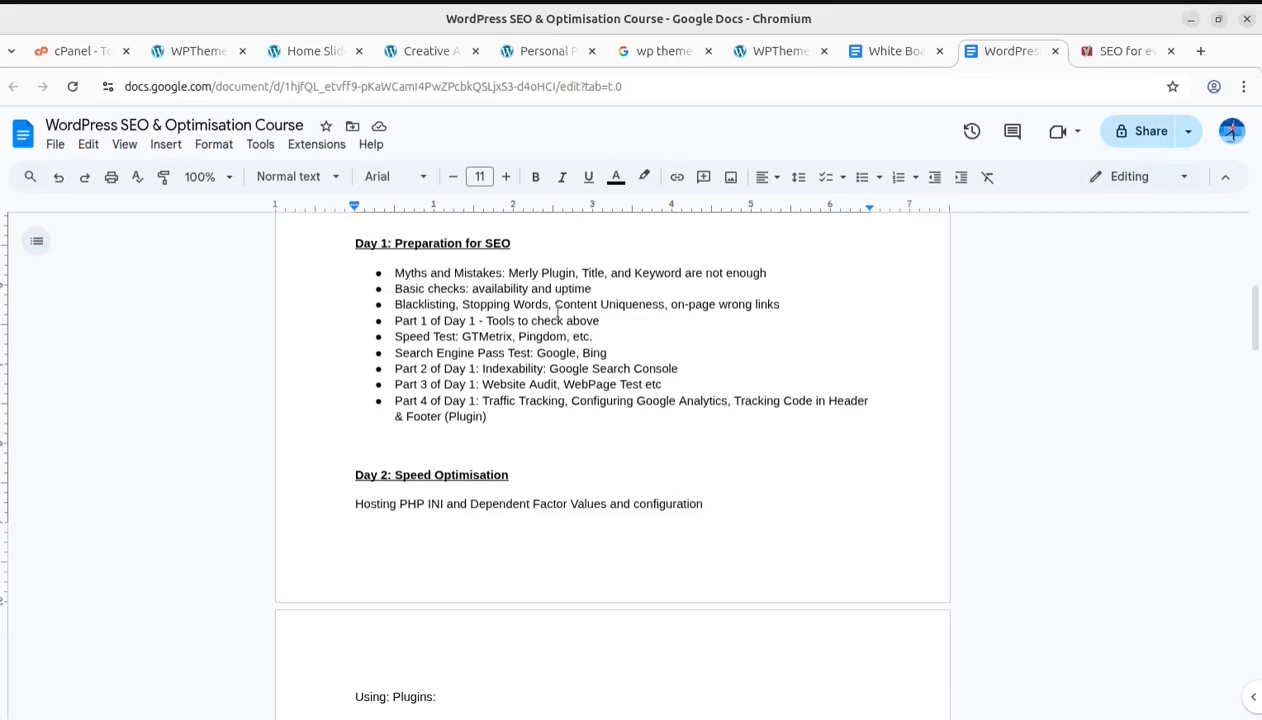
scroll(620, 435, down, 6)
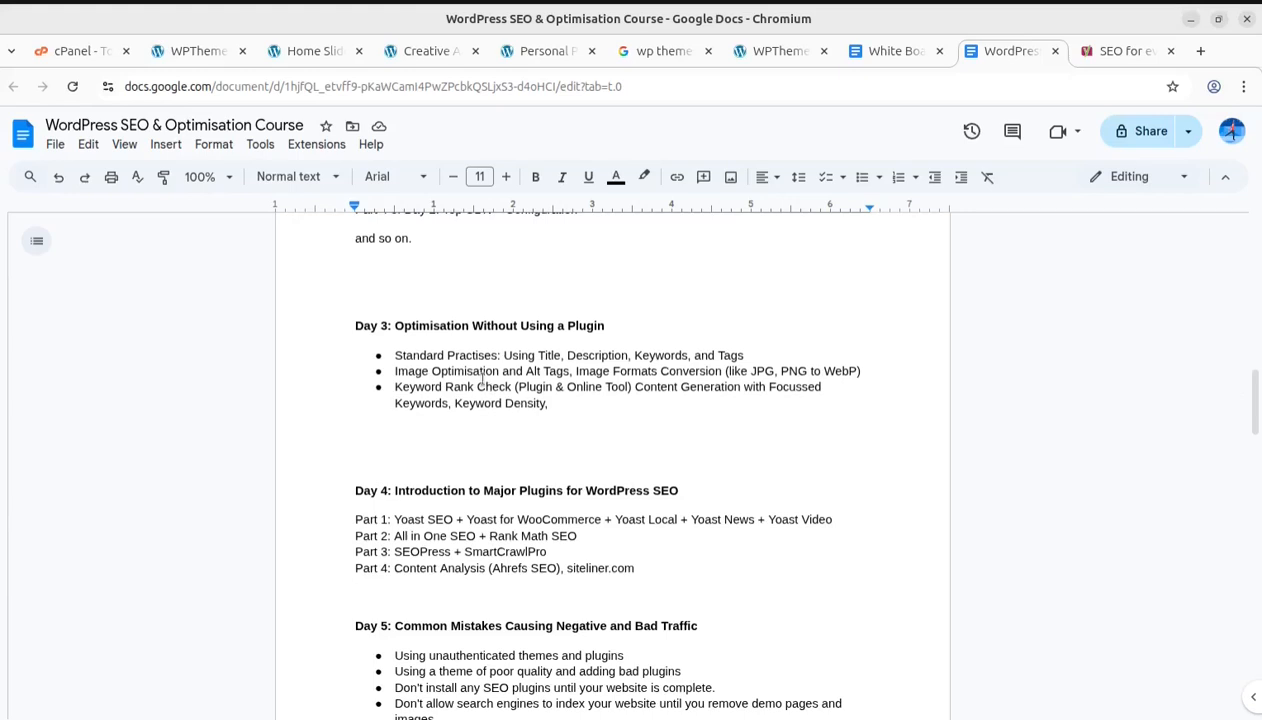
scroll(546, 410, down, 2)
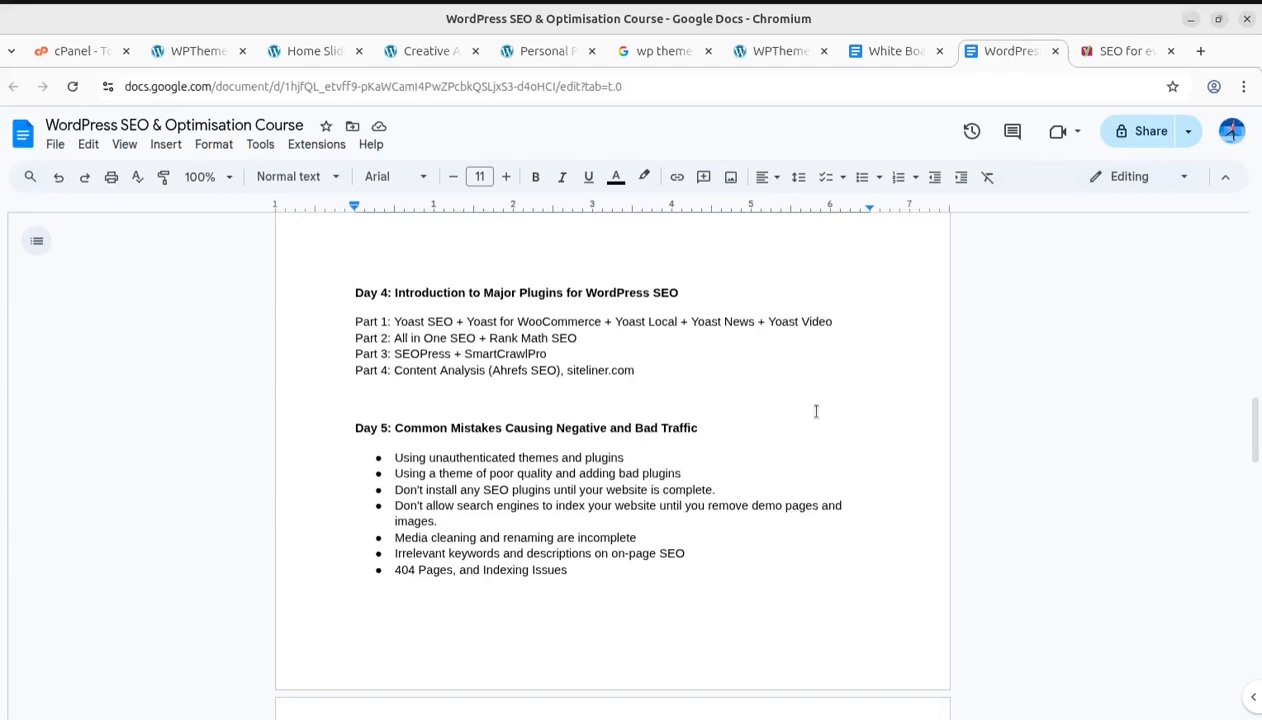
scroll(816, 411, down, 2)
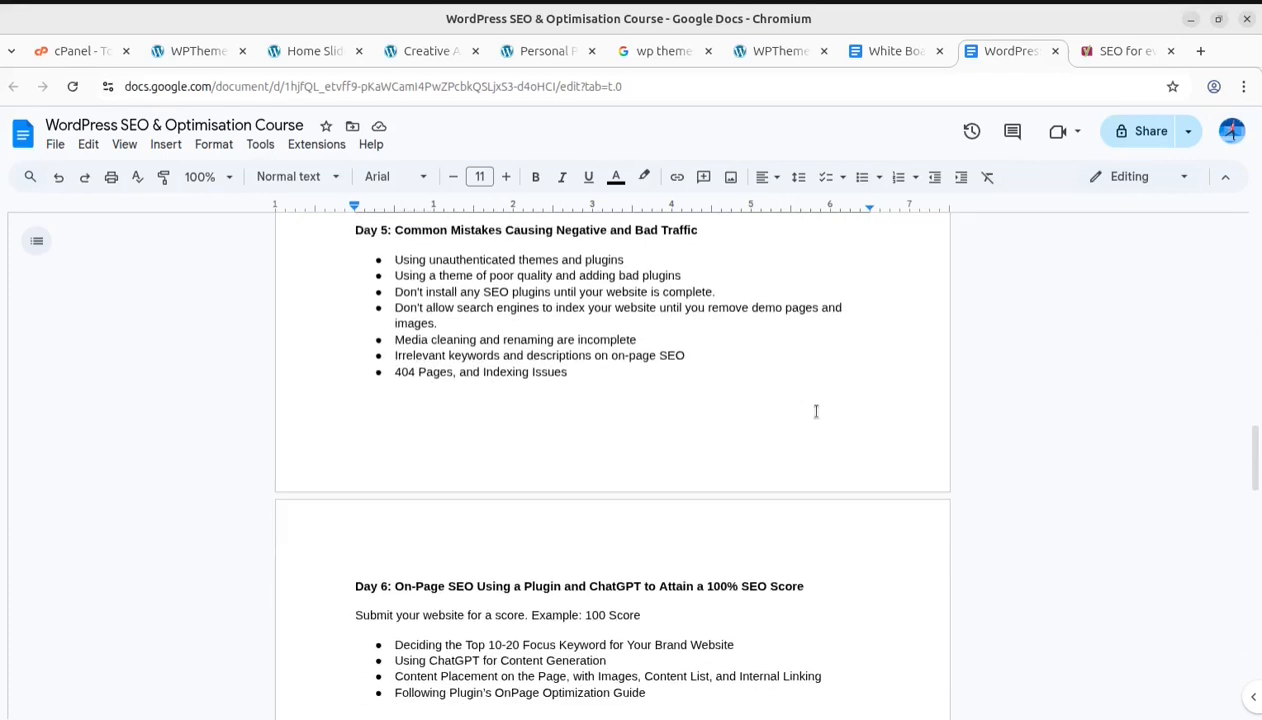
scroll(660, 470, down, 2)
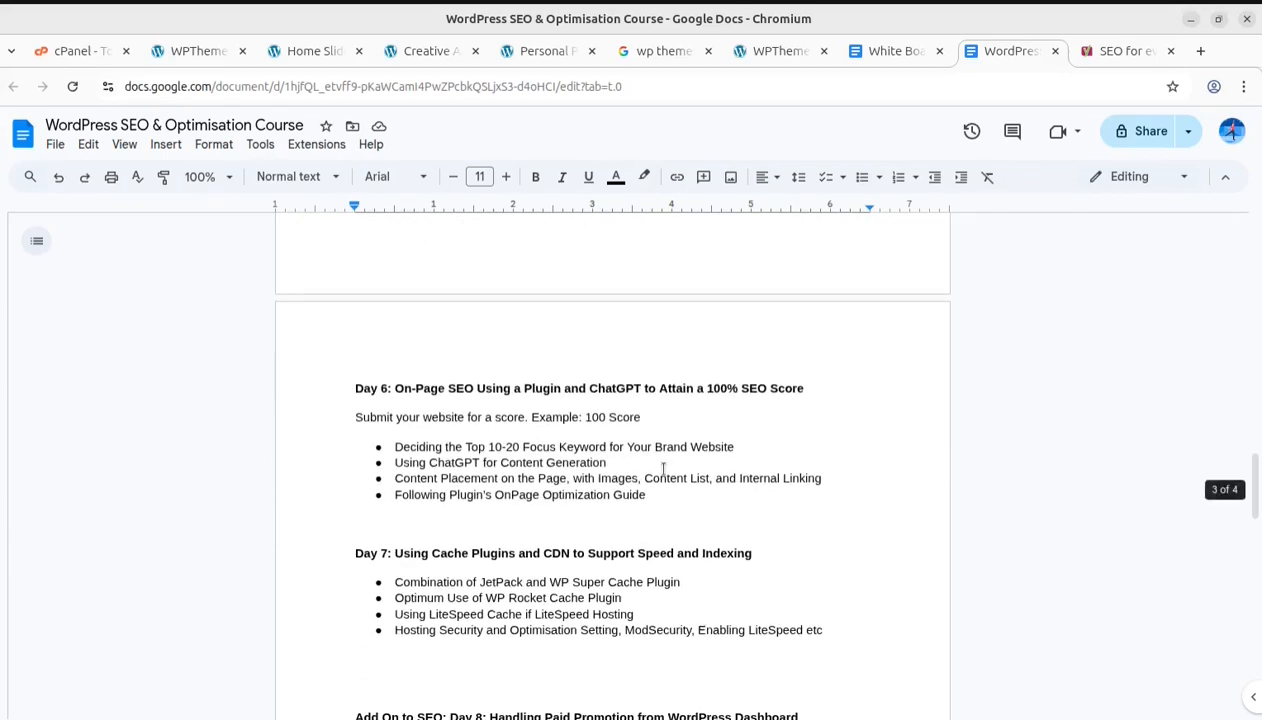
scroll(663, 468, up, 5)
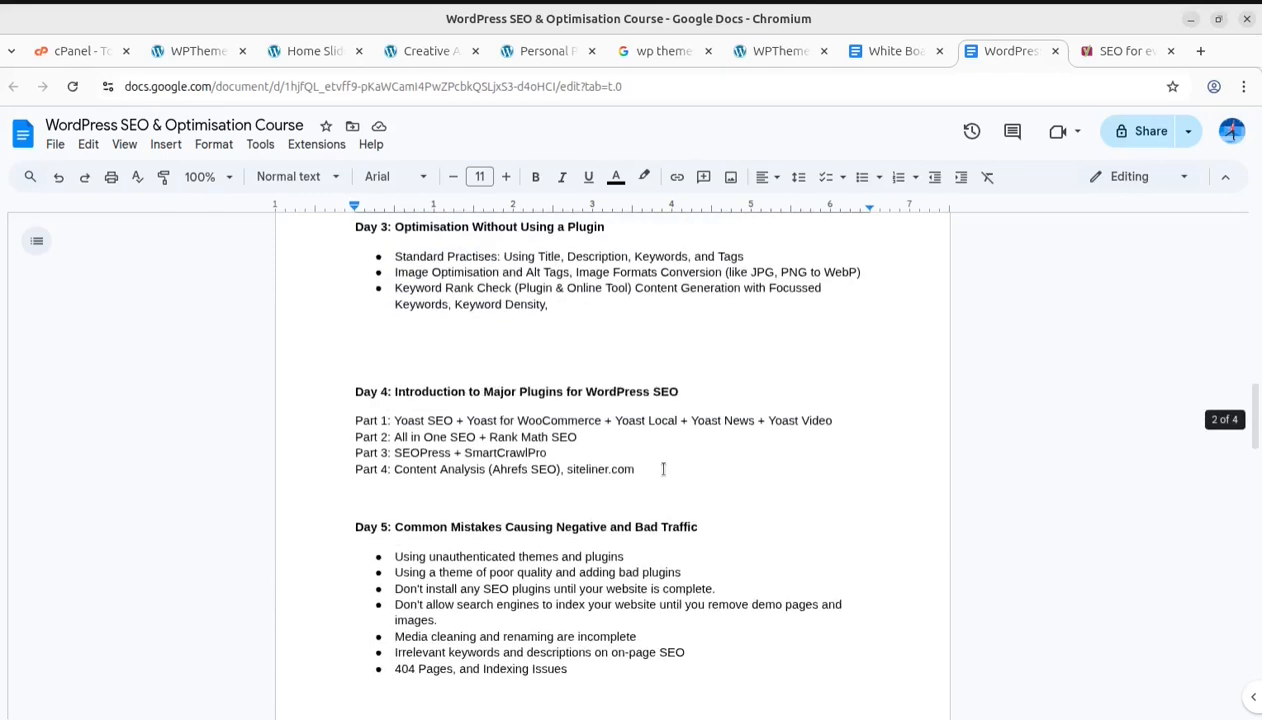
Scroll through the course document from its title page down to the Day 4 and Day 5 sections
scroll(663, 468, up, 5)
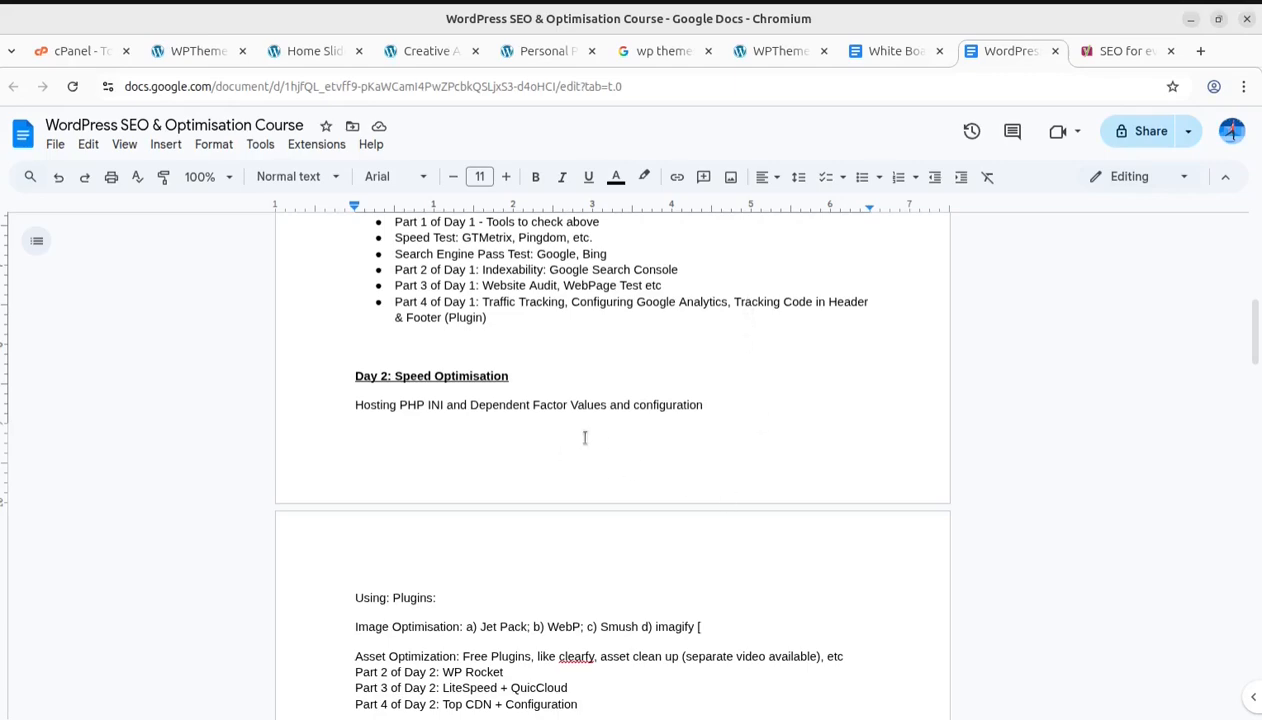
scroll(585, 438, up, 5)
scroll(585, 438, down, 1)
scroll(585, 437, up, 3)
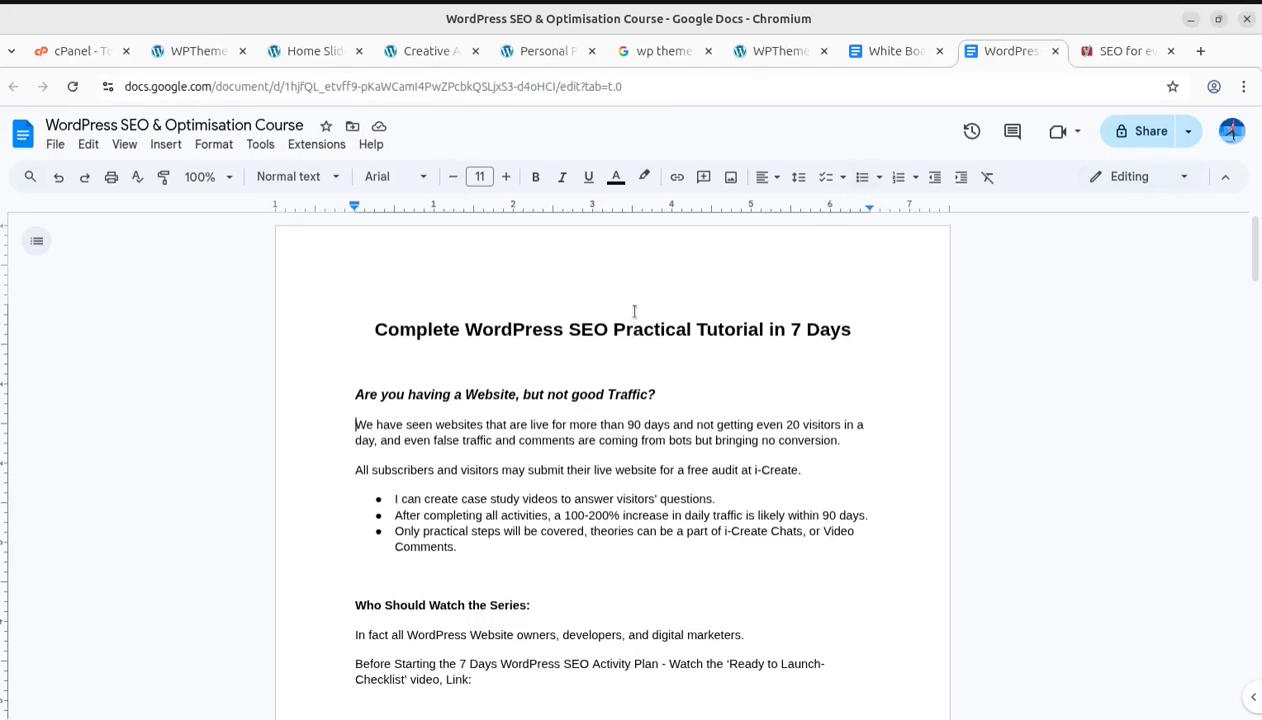
scroll(646, 360, down, 6)
scroll(642, 357, down, 7)
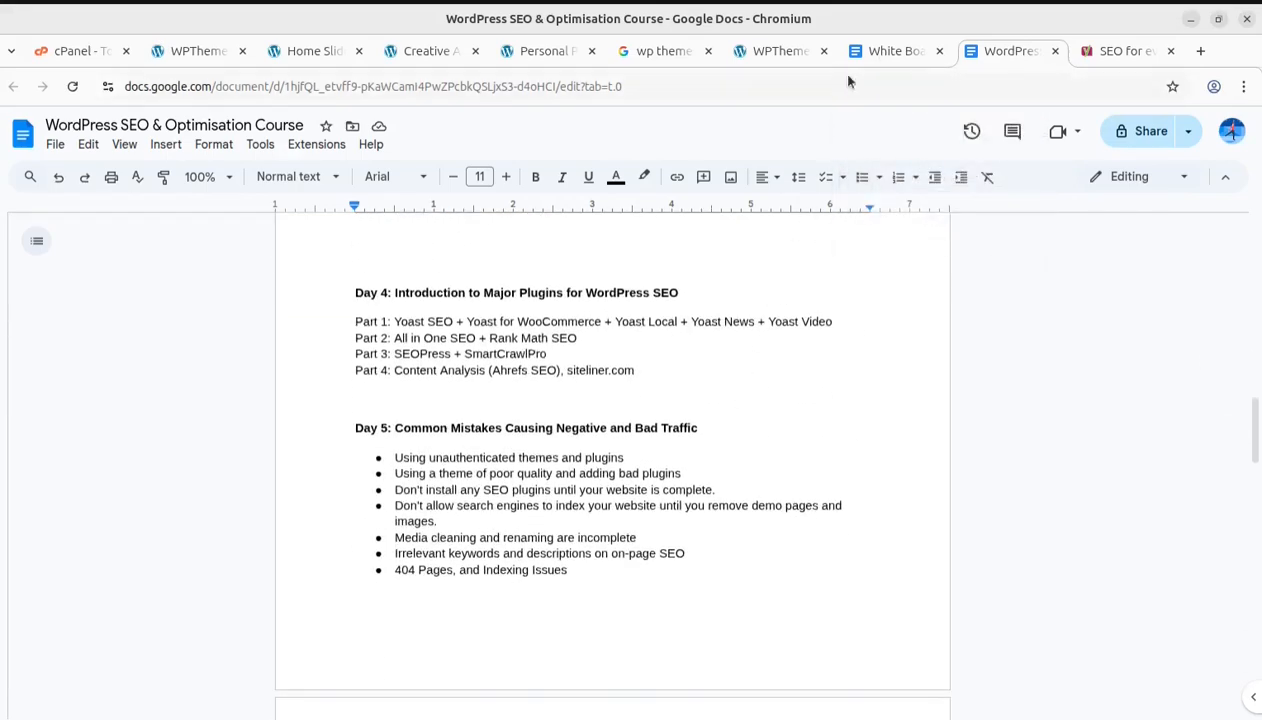
Switch to the White Board document and select the 'Google Core Web Vitals' deciding factor
click(889, 51)
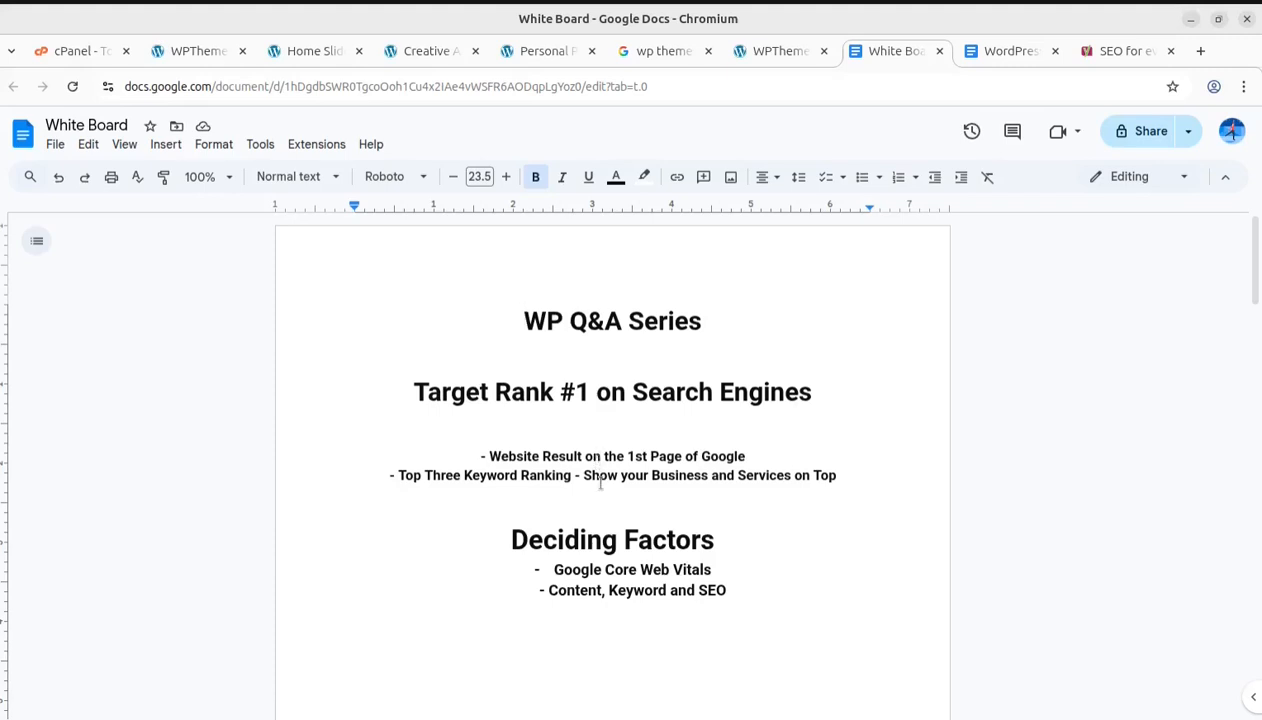
drag(554, 569, 718, 571)
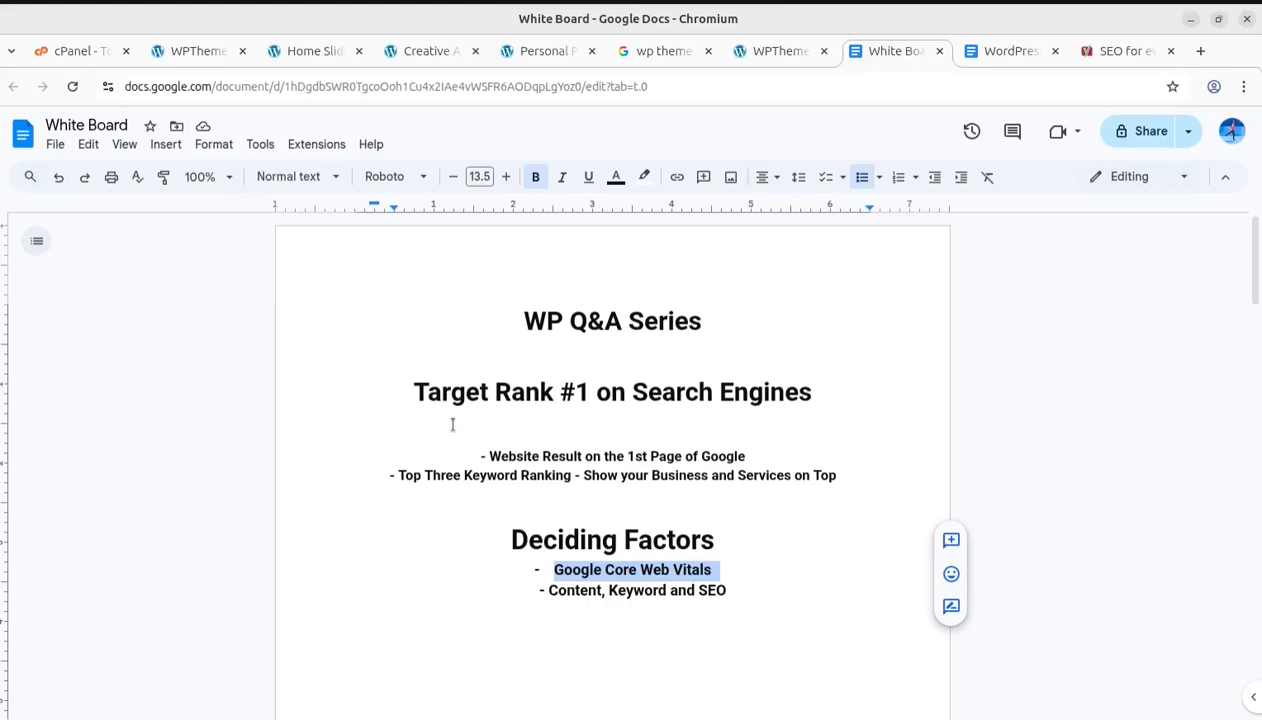
Revisit the wp themes search results and scroll through the listed theme sites
click(663, 51)
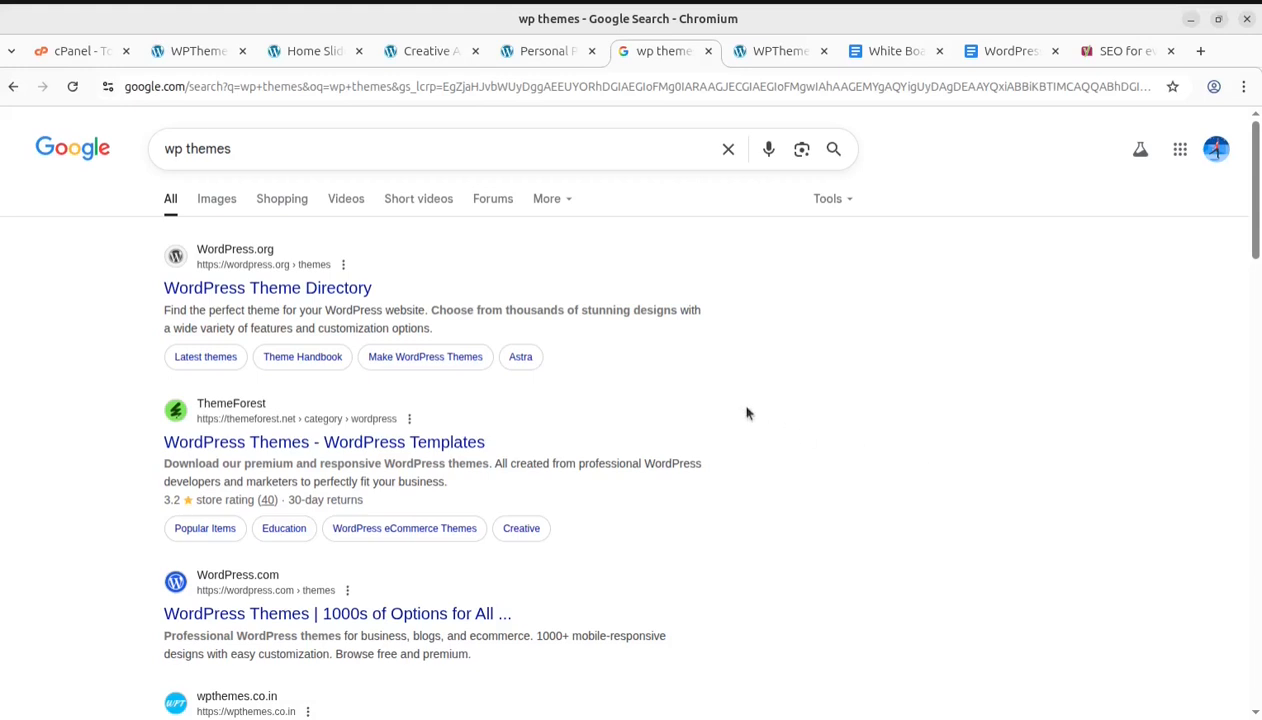
scroll(746, 413, down, 1)
scroll(746, 413, up, 1)
scroll(882, 343, down, 2)
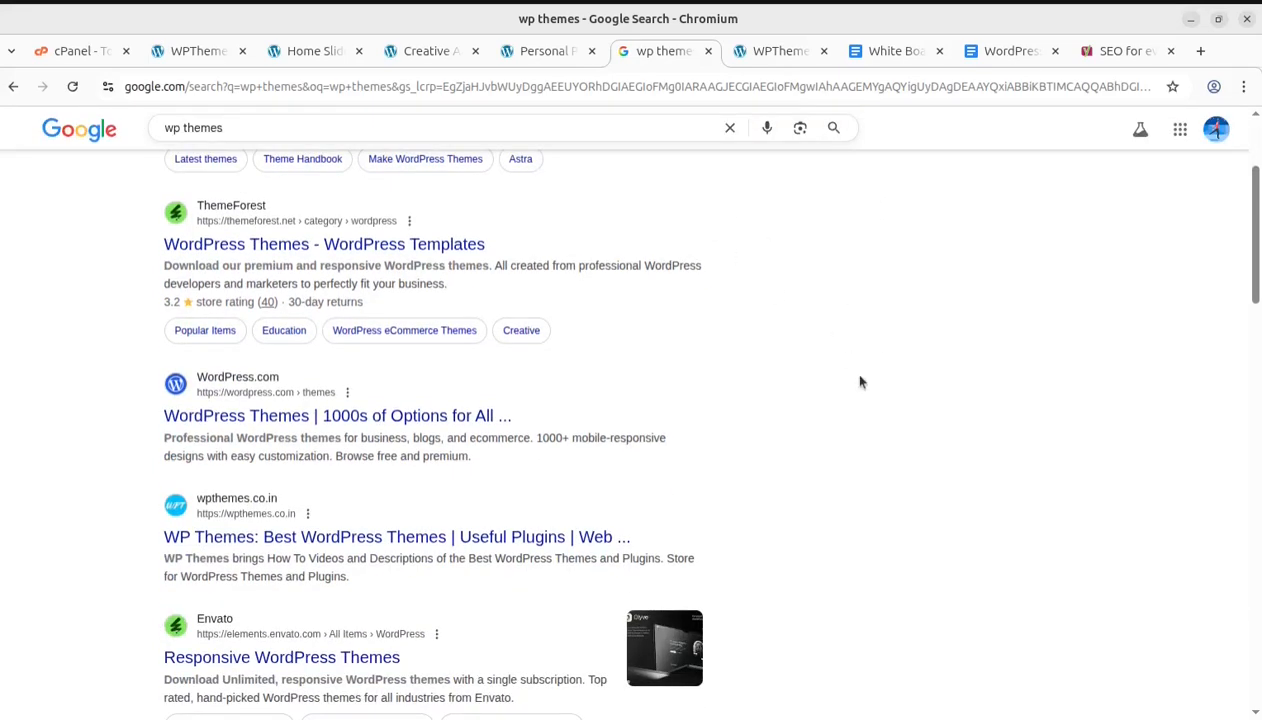
scroll(859, 380, up, 2)
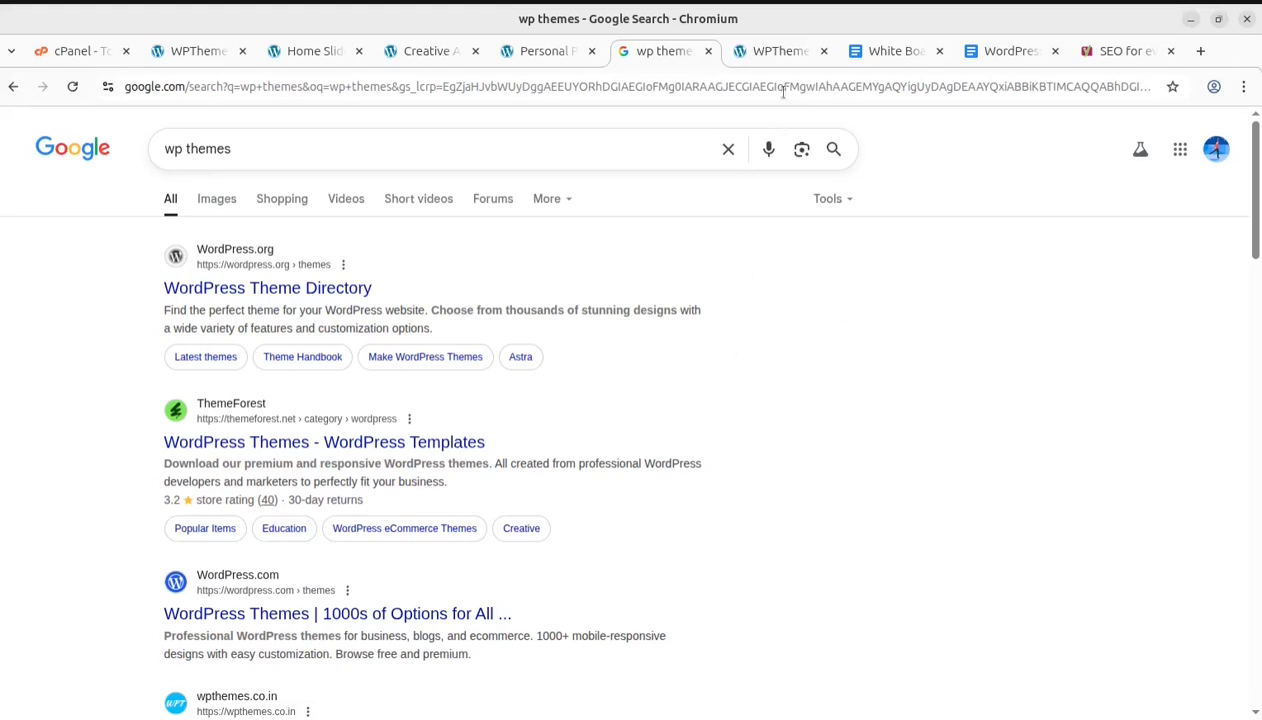
click(777, 59)
Return to the White Board document and select the 'Google Core Web Vitals' line again
click(882, 57)
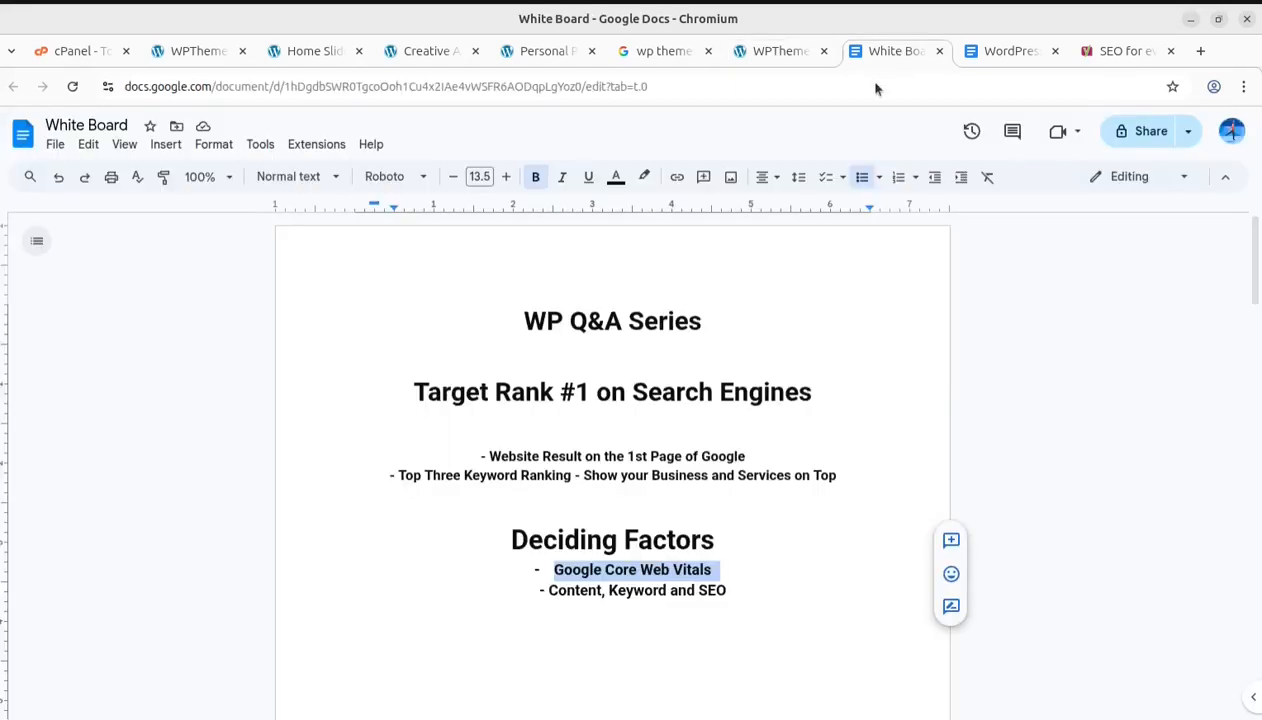
double_click(684, 671)
drag(551, 571, 708, 571)
click(722, 572)
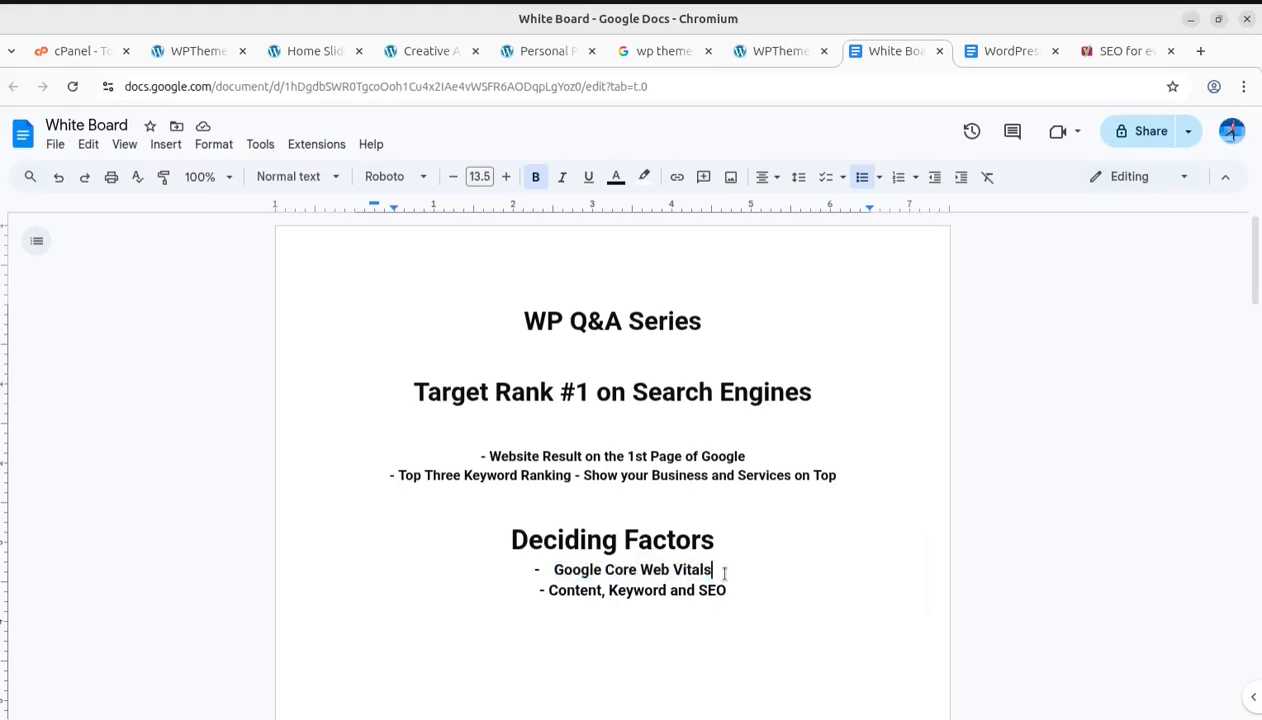
drag(716, 572, 556, 563)
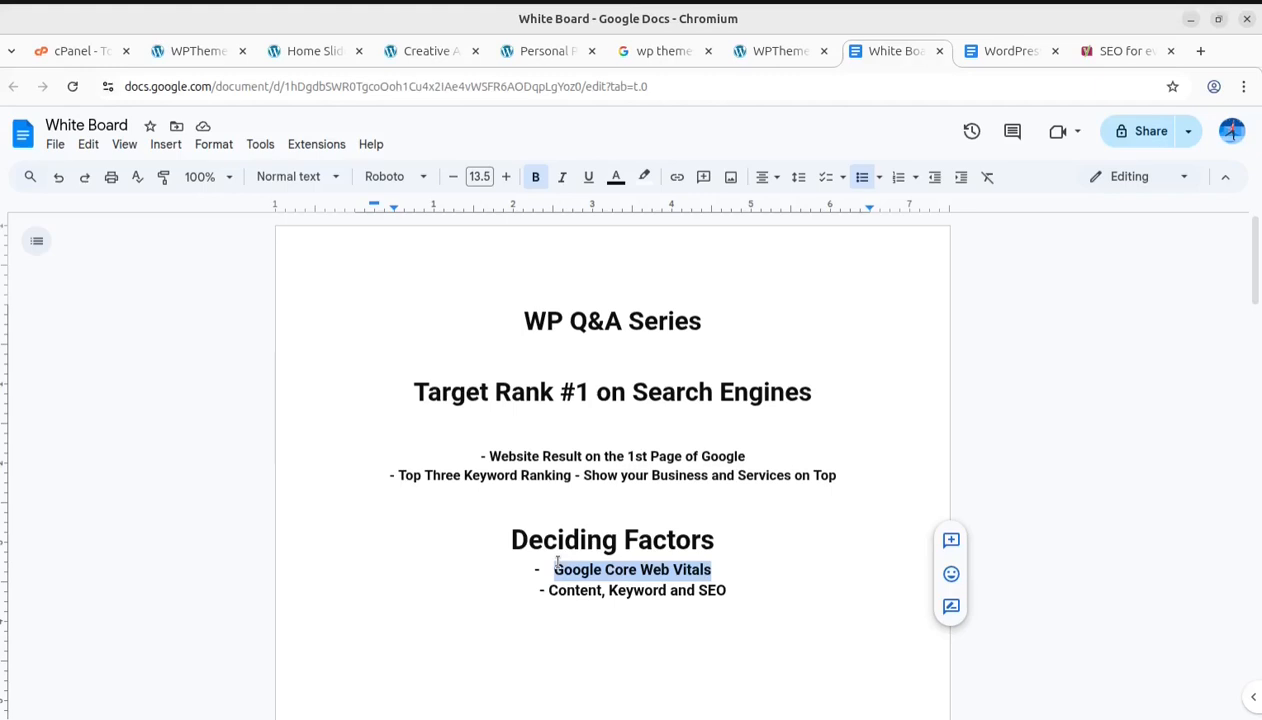
click(594, 652)
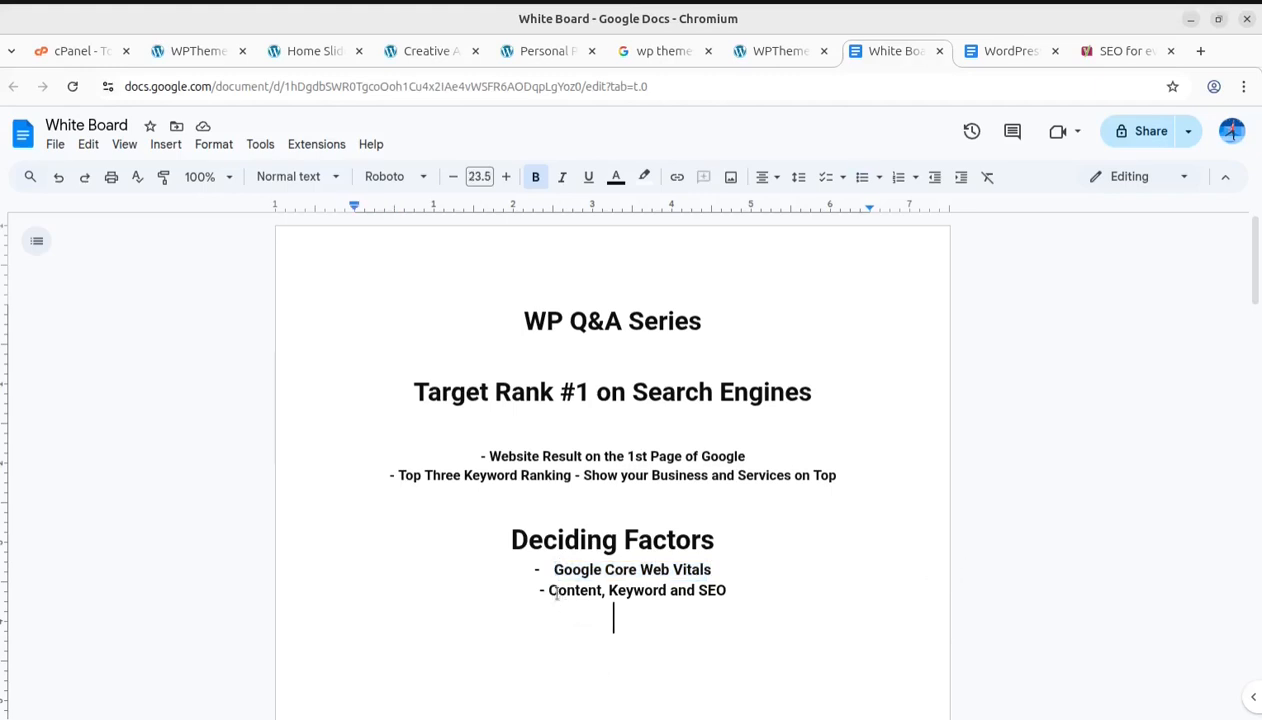
Select the 'Content, Keyword and SEO' deciding factor and then its word SEO to emphasise it
drag(548, 591, 731, 598)
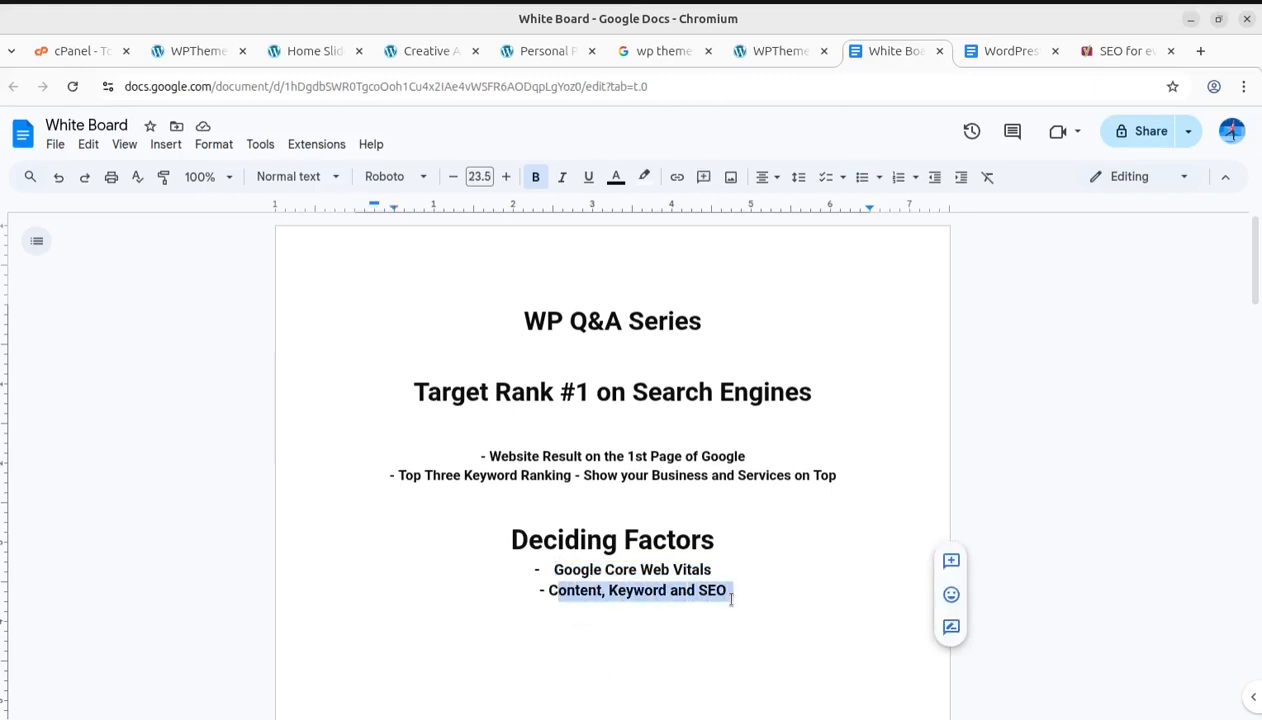
double_click(680, 625)
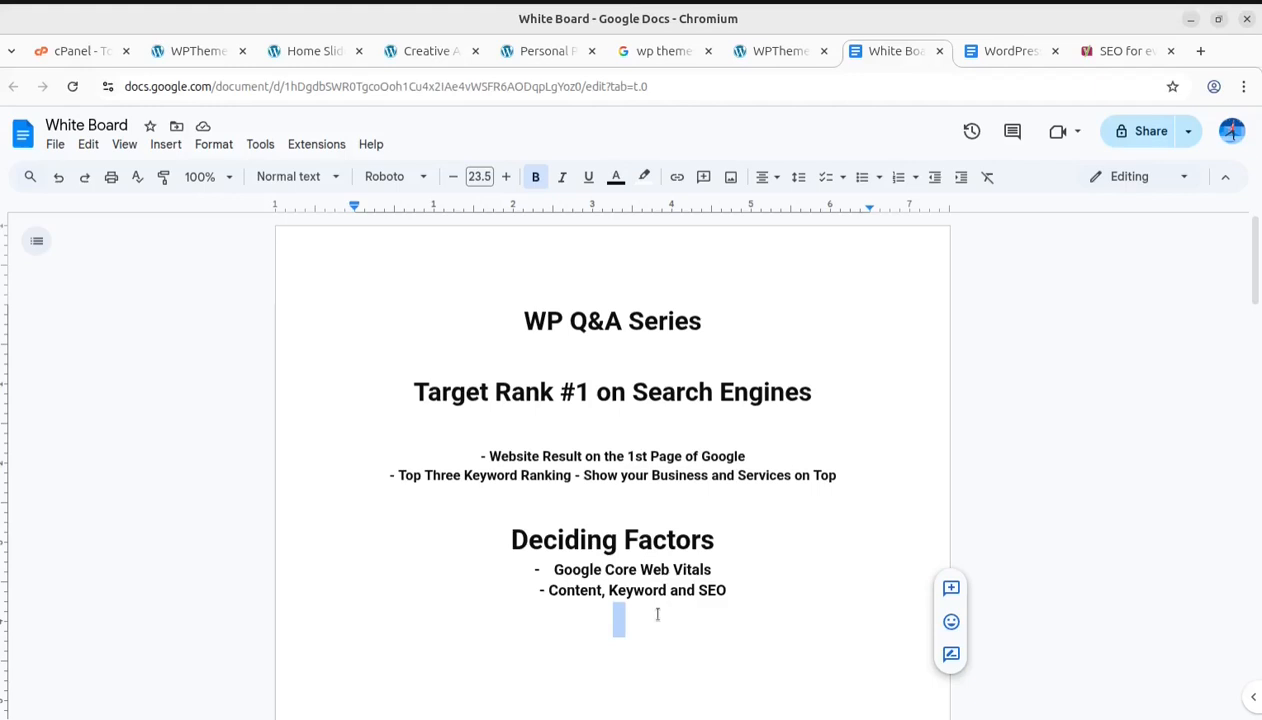
click(556, 588)
double_click(710, 591)
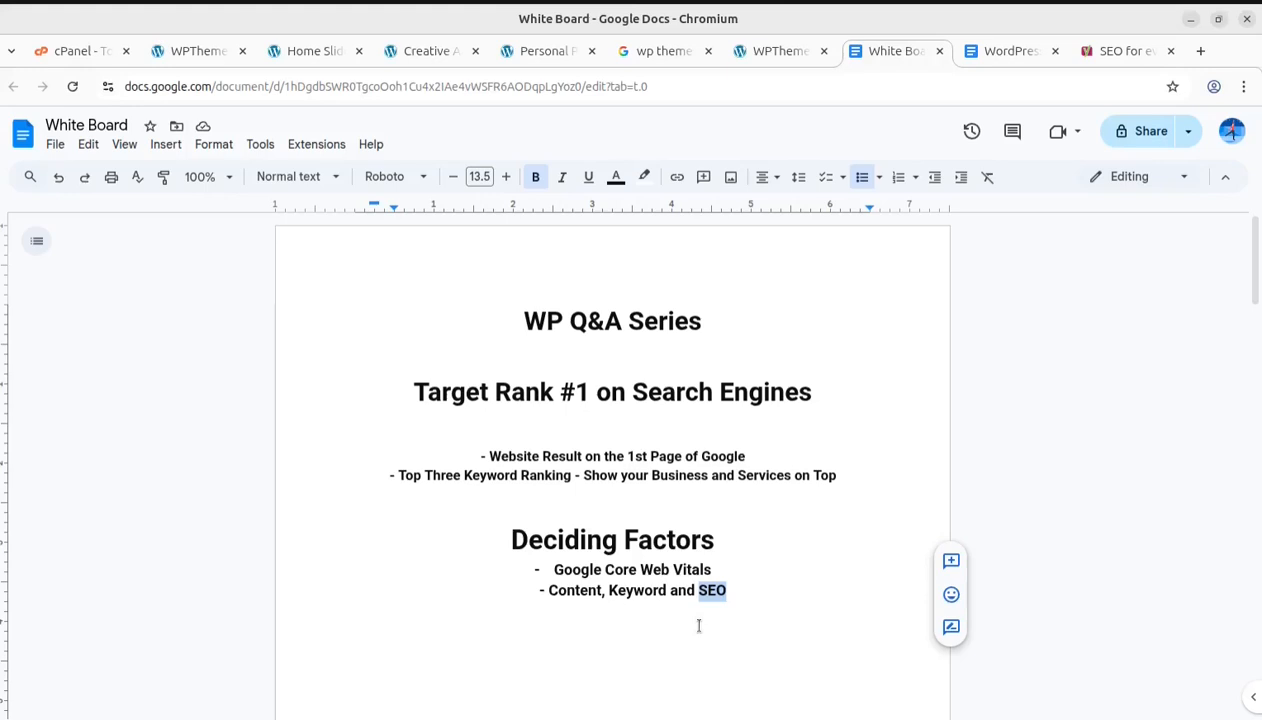
click(774, 556)
drag(697, 590, 730, 594)
Switch to the Yoast tab and highlight its headline and tagline text
click(1083, 57)
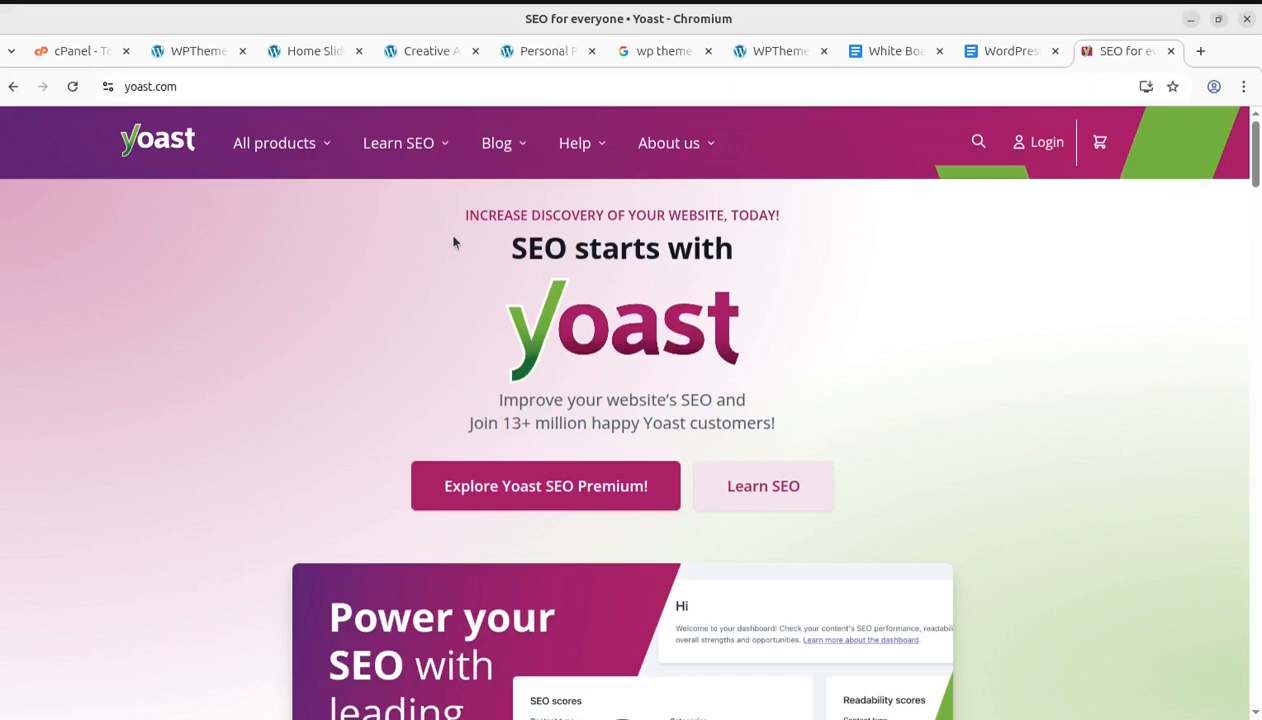
drag(457, 215, 812, 218)
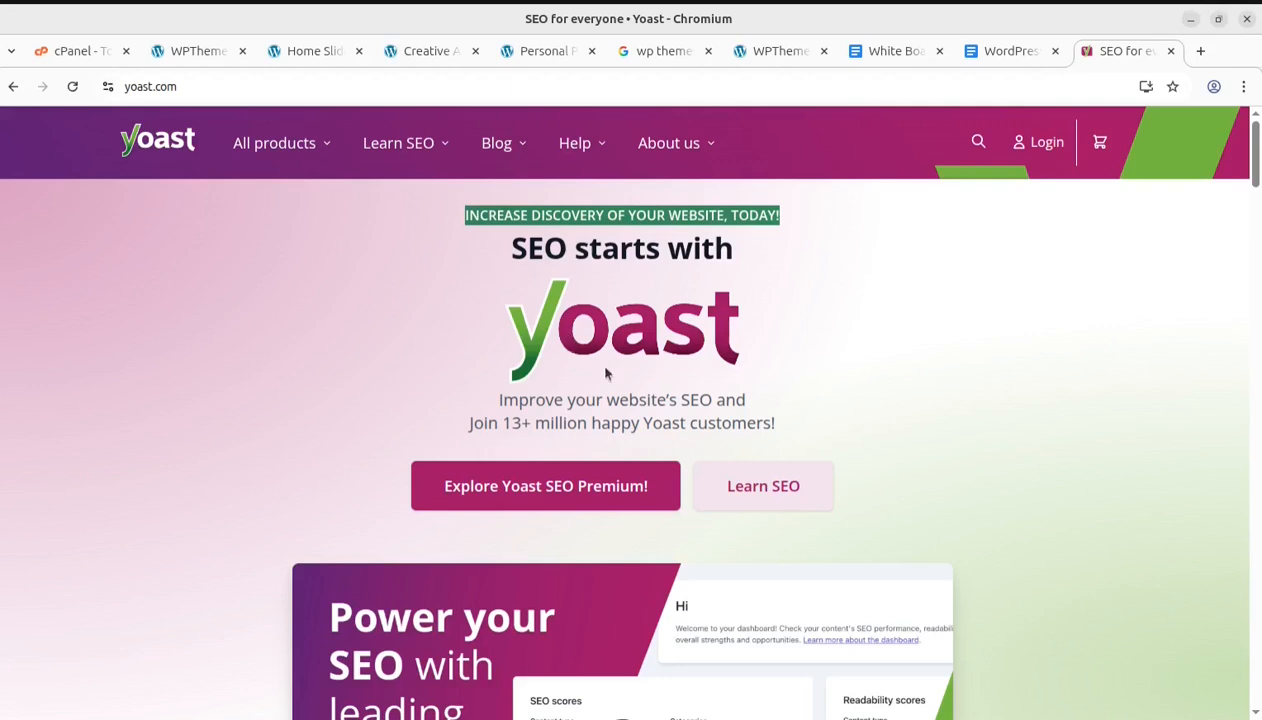
drag(585, 399, 779, 403)
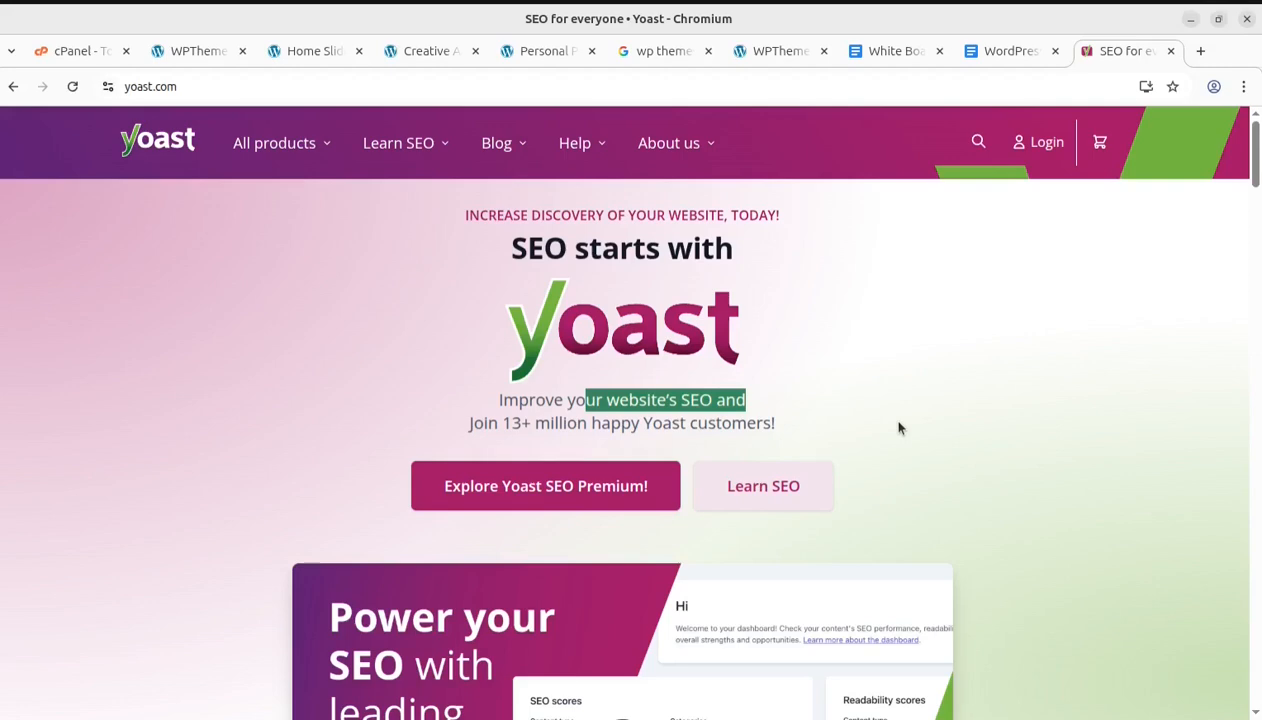
click(924, 394)
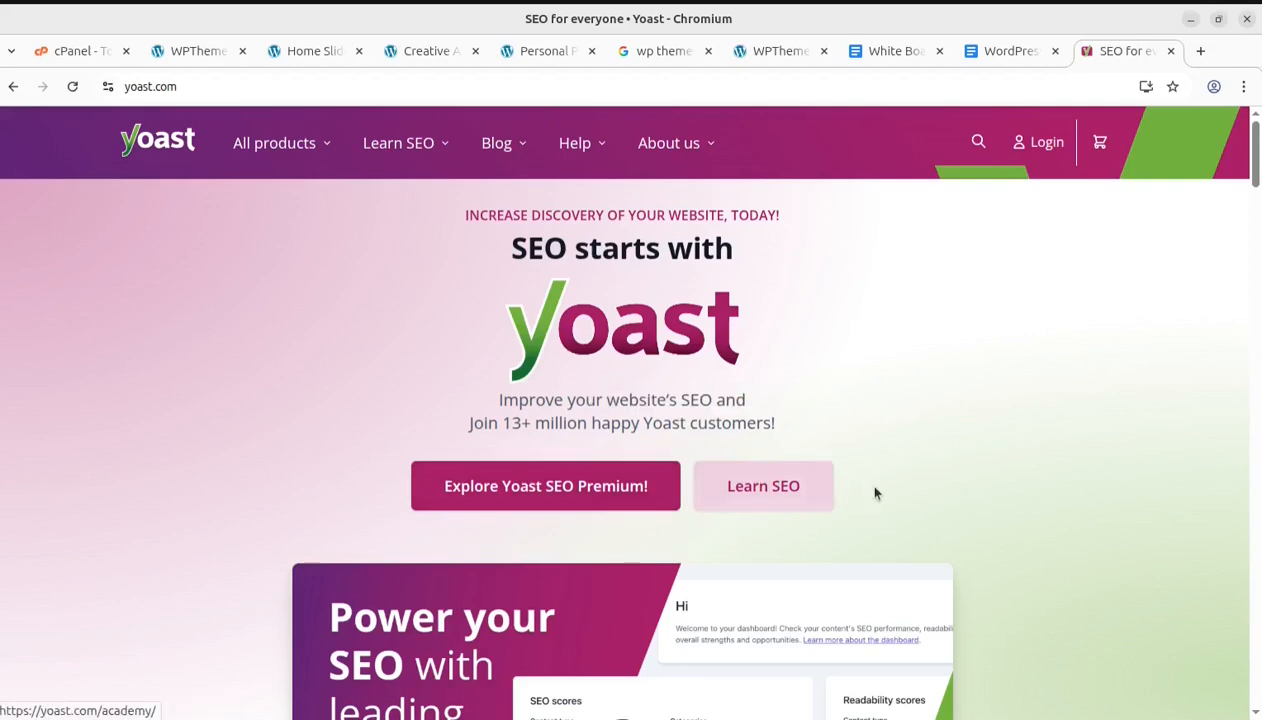
Scroll through the Yoast home page's tools video and SEO help sections
scroll(944, 472, down, 2)
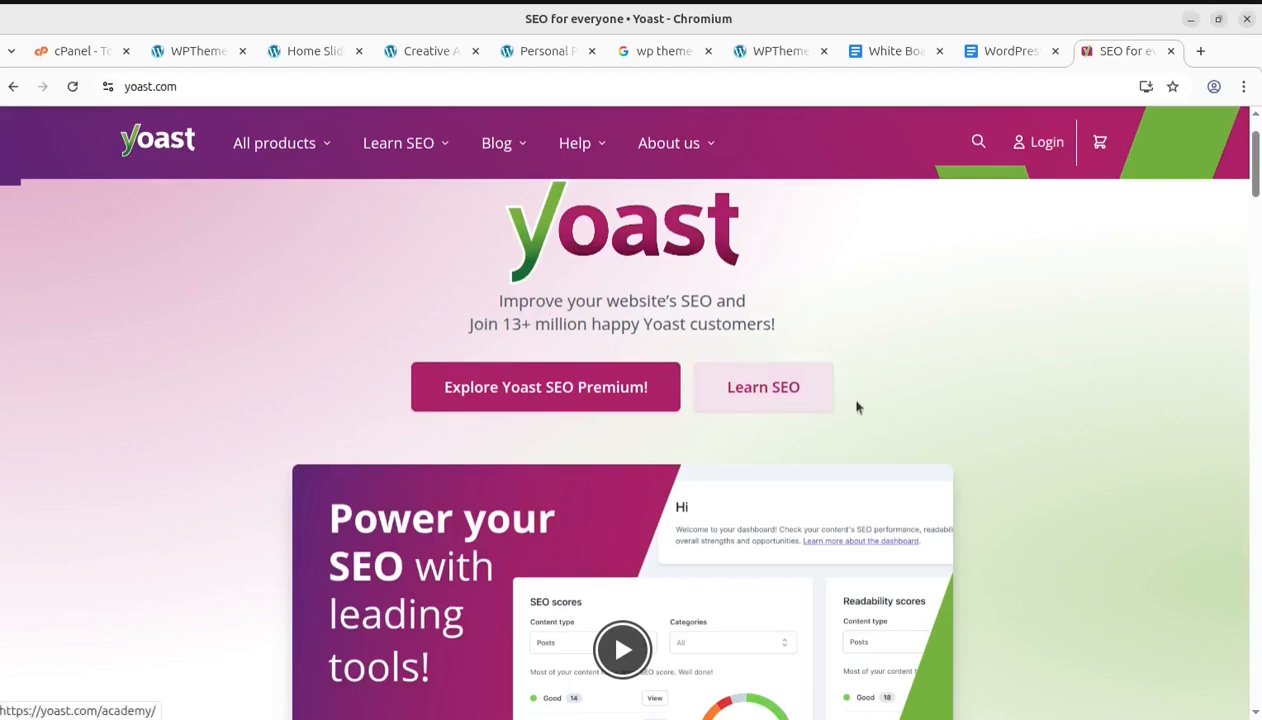
scroll(748, 482, down, 4)
scroll(510, 548, down, 4)
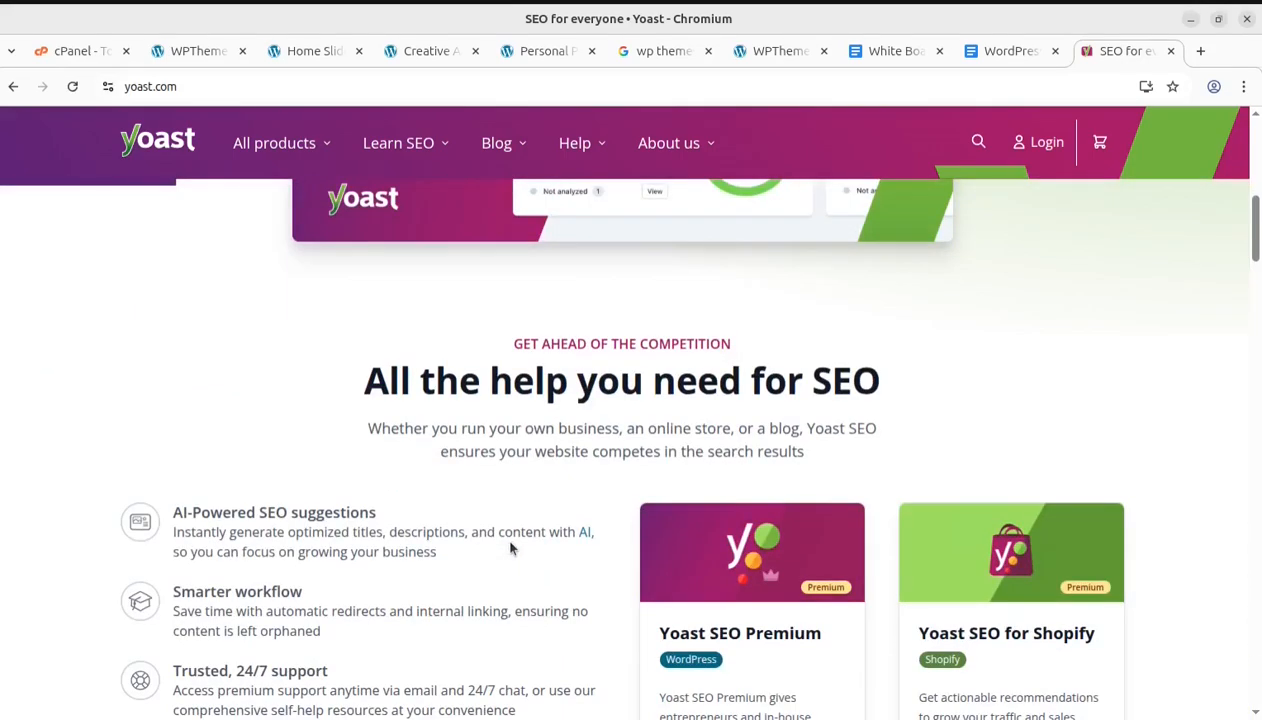
scroll(510, 548, up, 5)
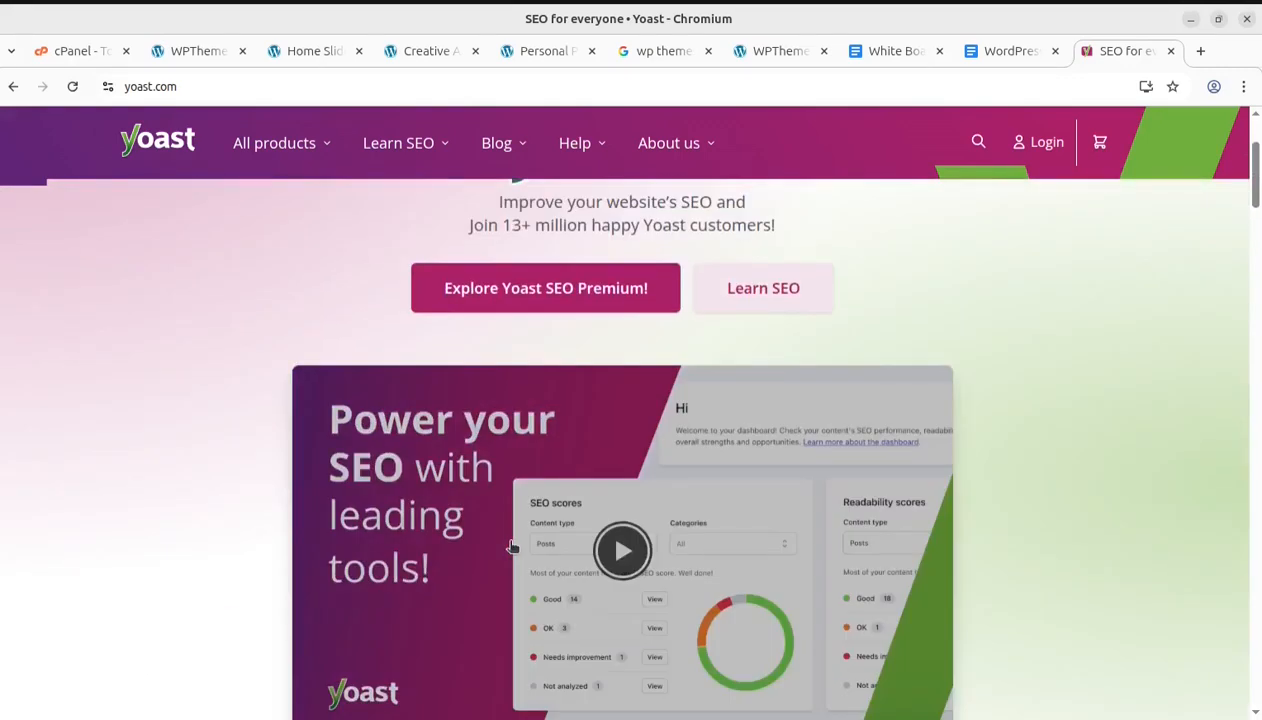
scroll(976, 579, down, 2)
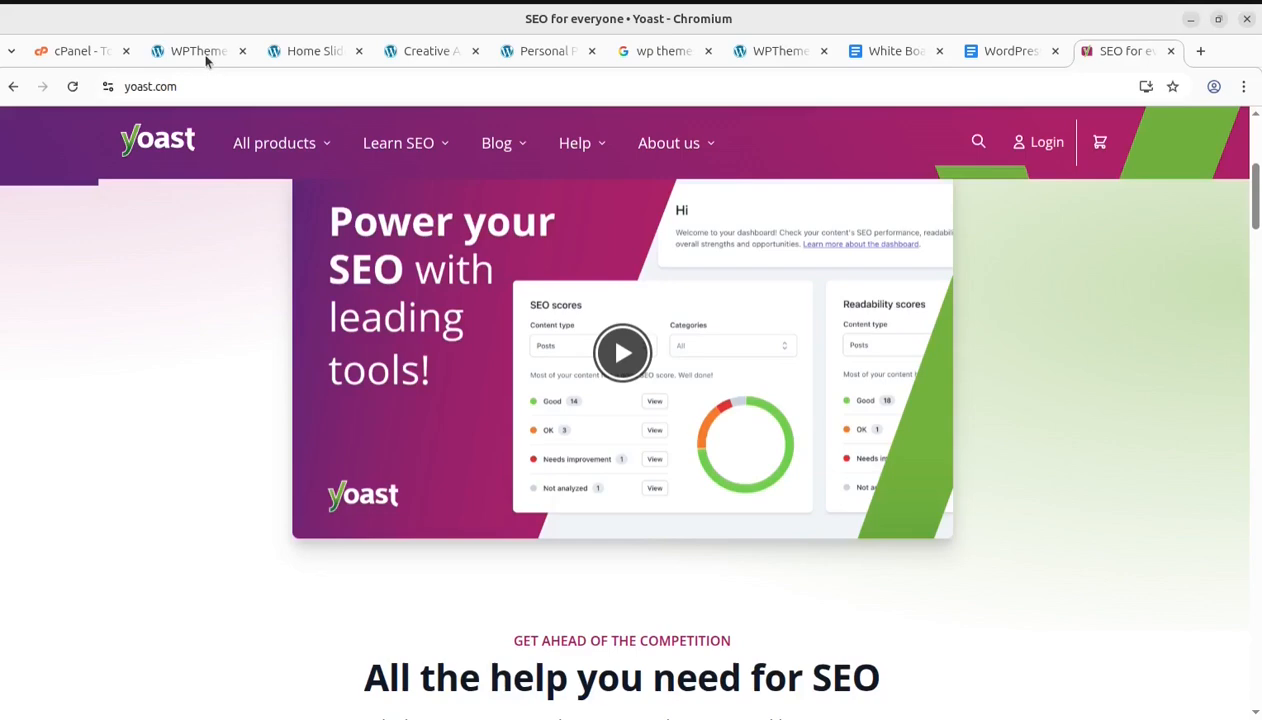
Open the WPThemes dashboard tab and dismiss the form-emails spam folder notice
mouse_move(279, 145)
click(183, 58)
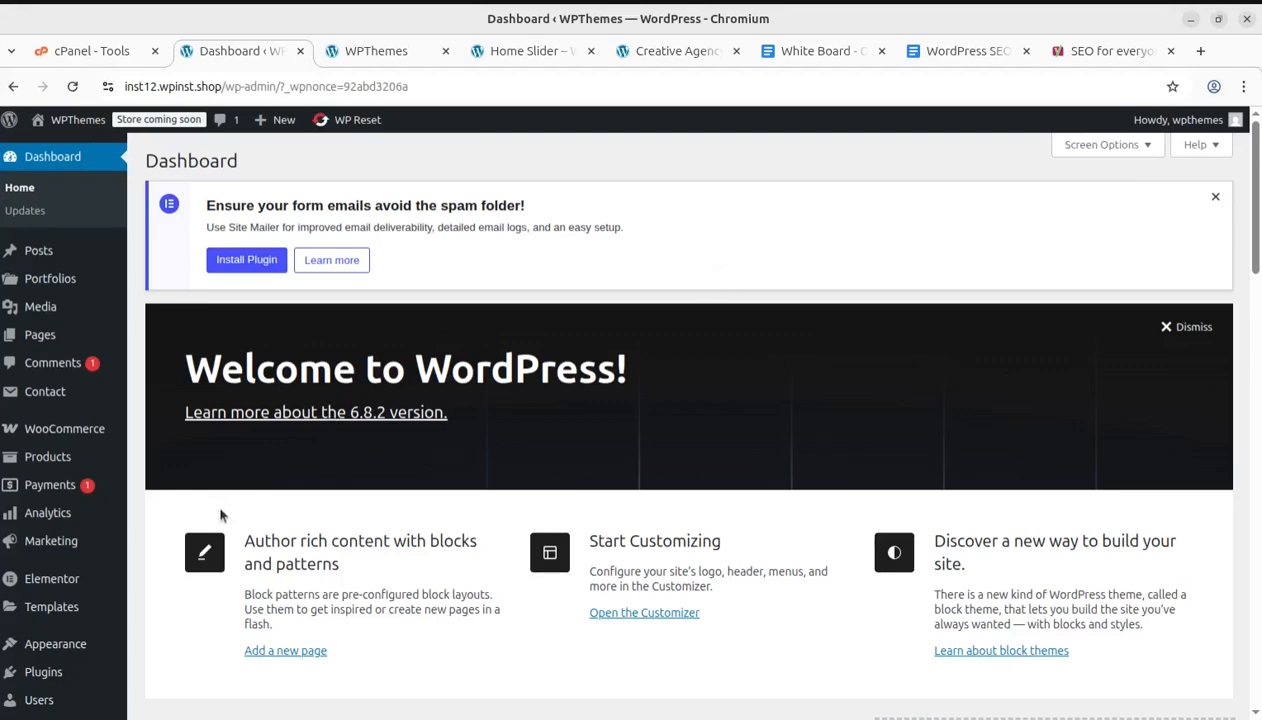
scroll(220, 510, down, 3)
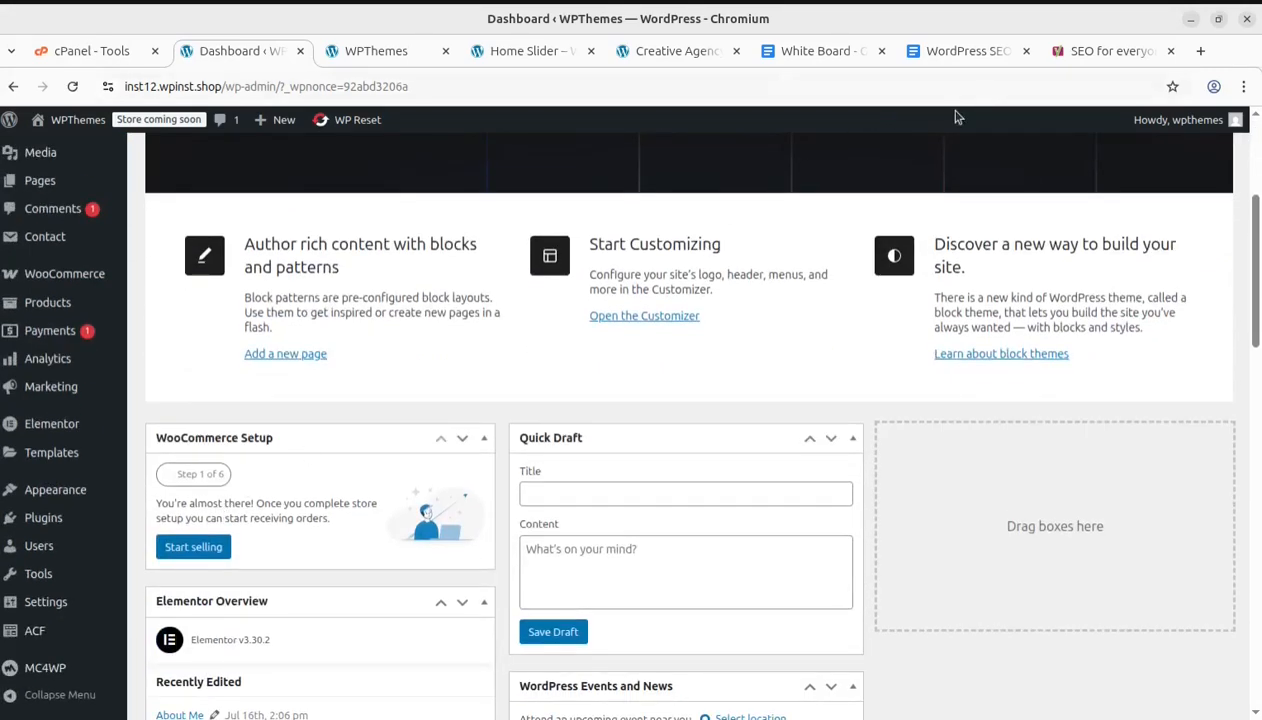
scroll(348, 504, up, 3)
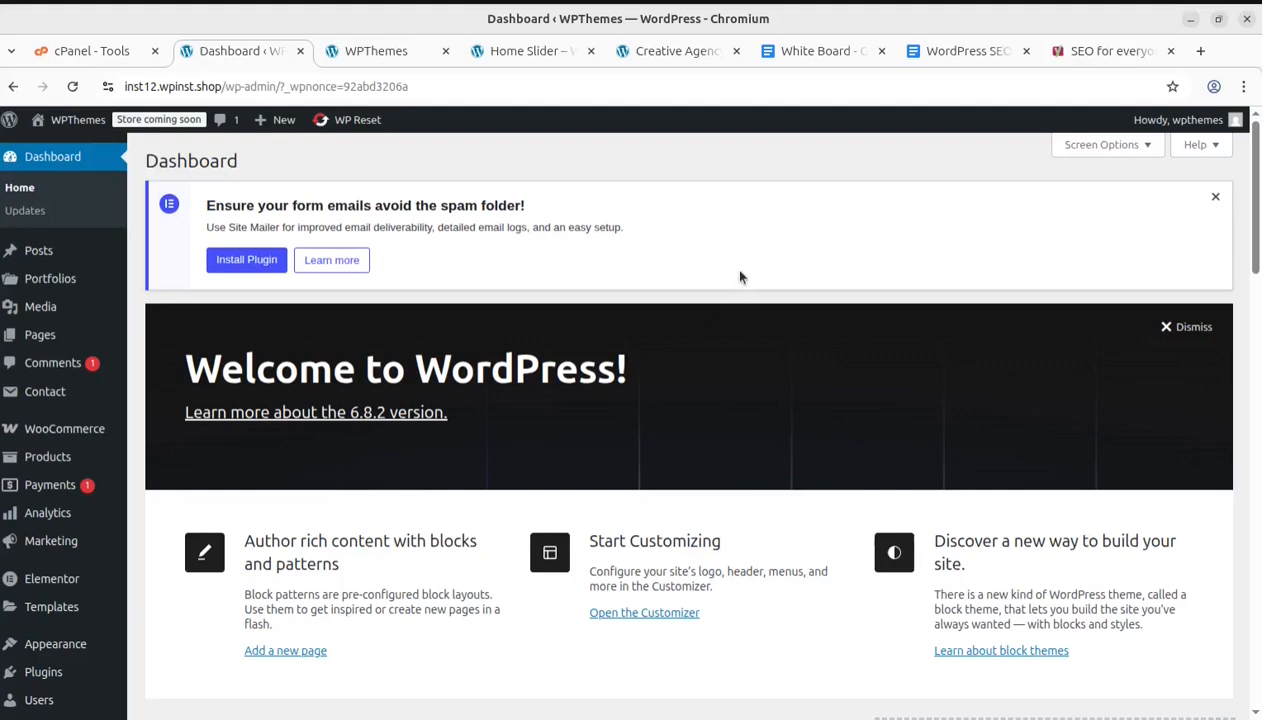
click(1216, 199)
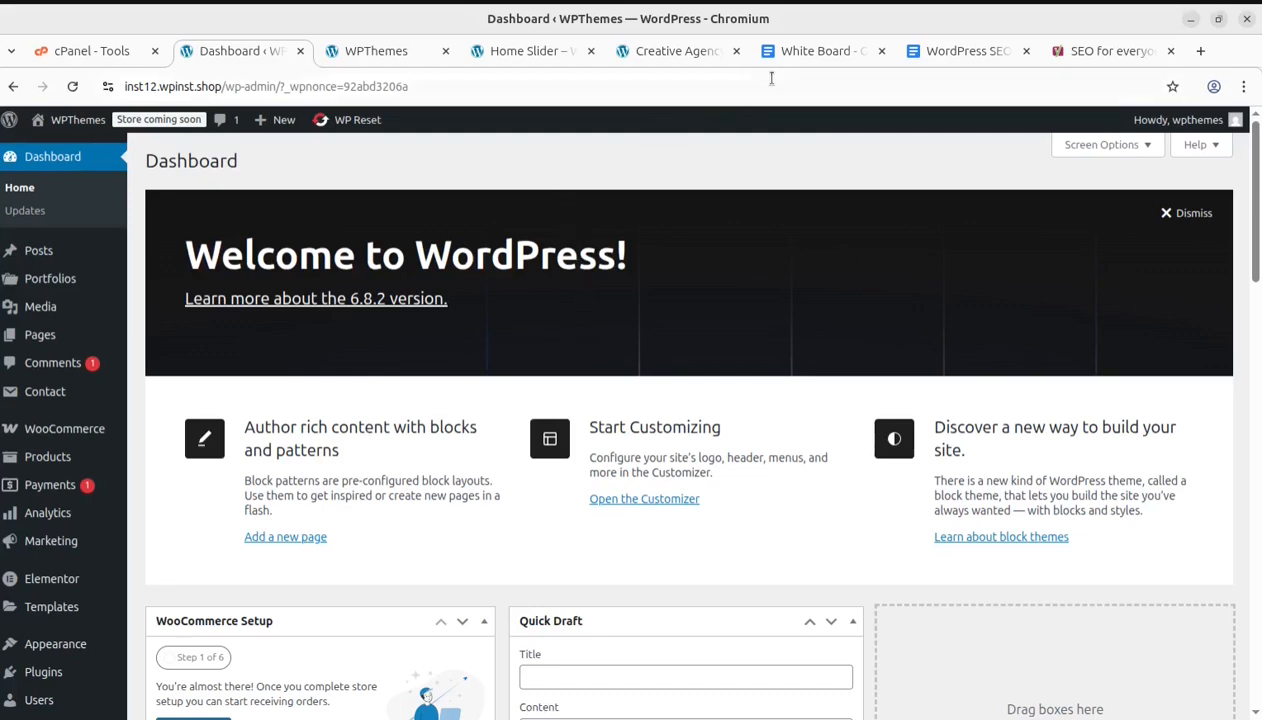
Open the All Pages list in a new tab and switch to it
mouse_move(71, 246)
mouse_move(42, 335)
middle_click(165, 345)
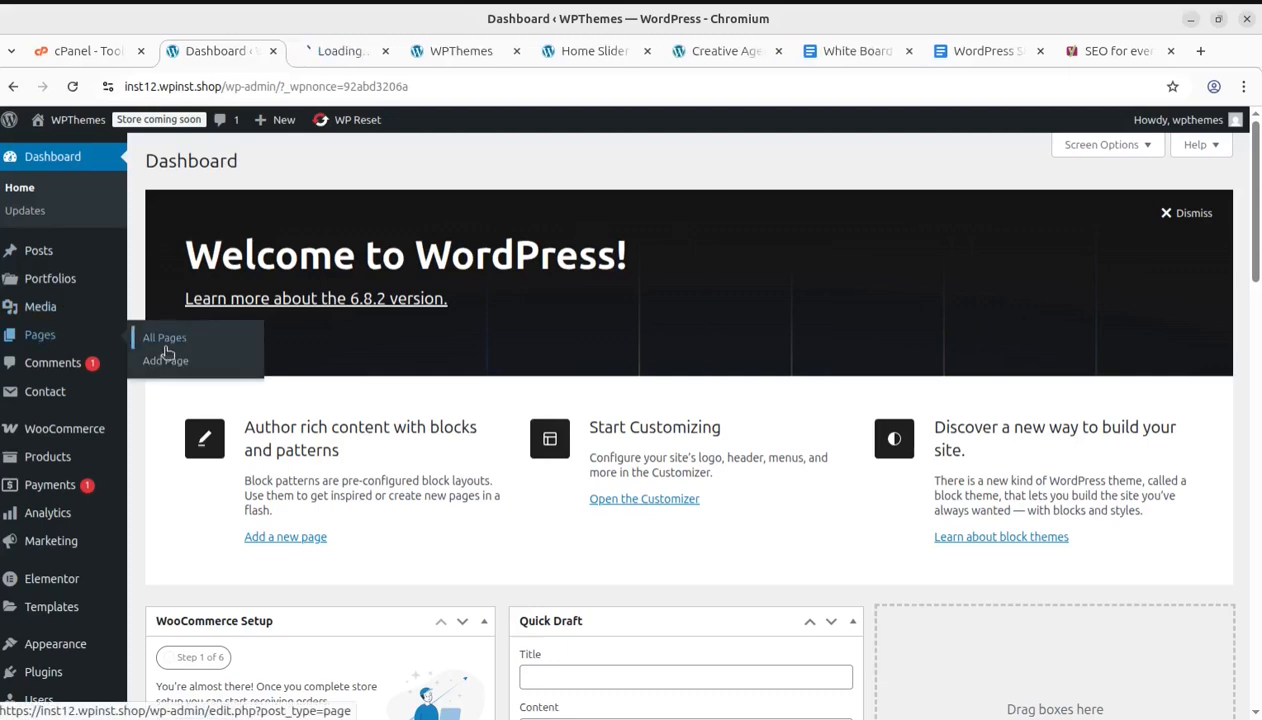
click(333, 55)
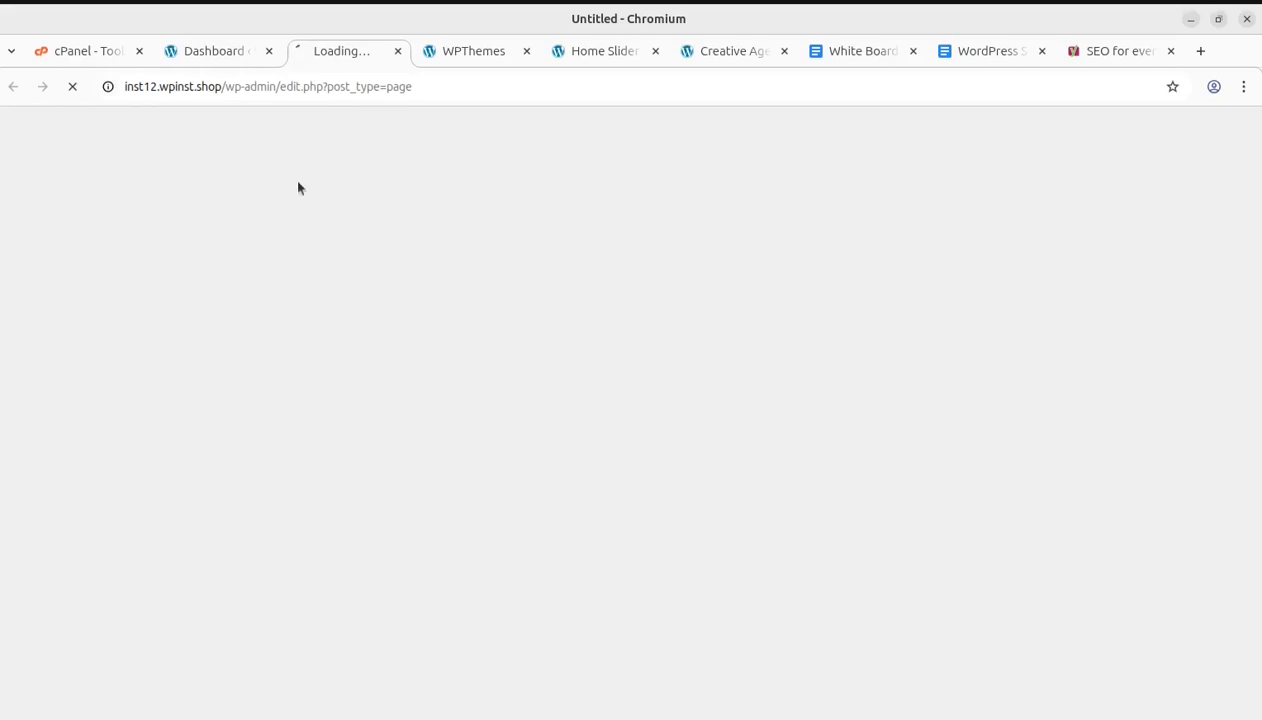
click(226, 62)
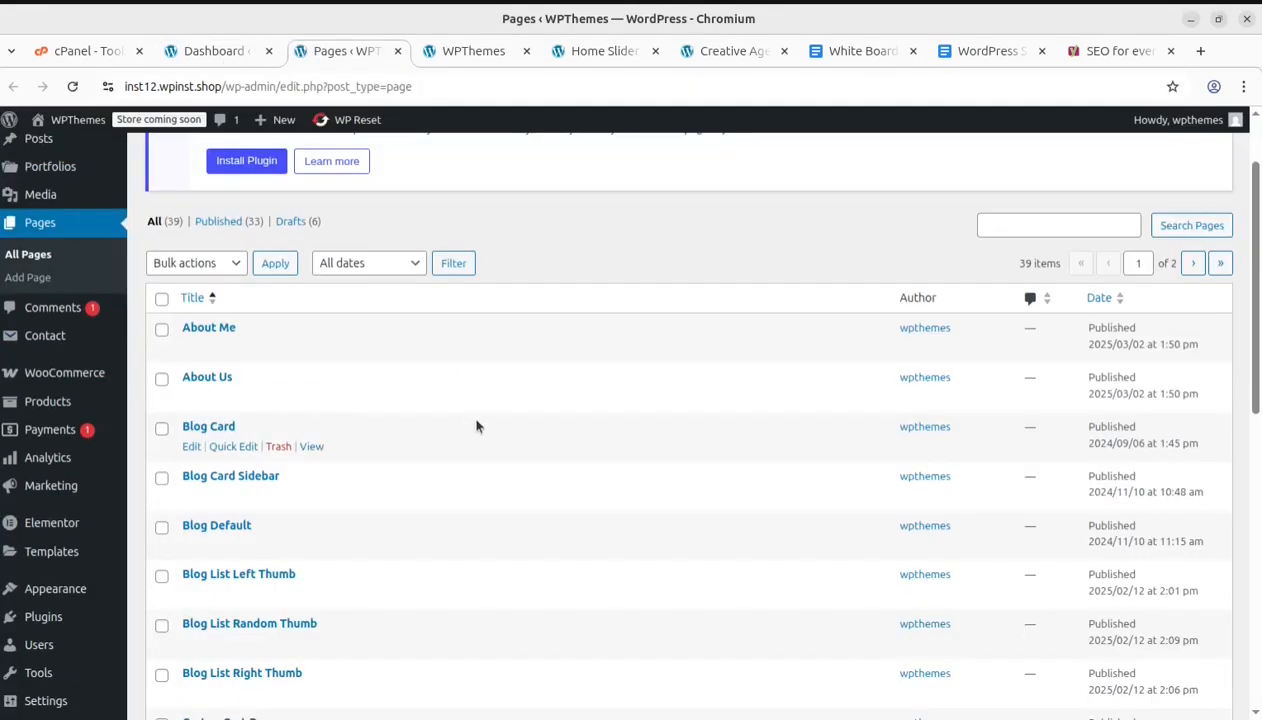
Scroll through the pages list and browse the Products and Portfolios admin submenus
scroll(256, 360, down, 4)
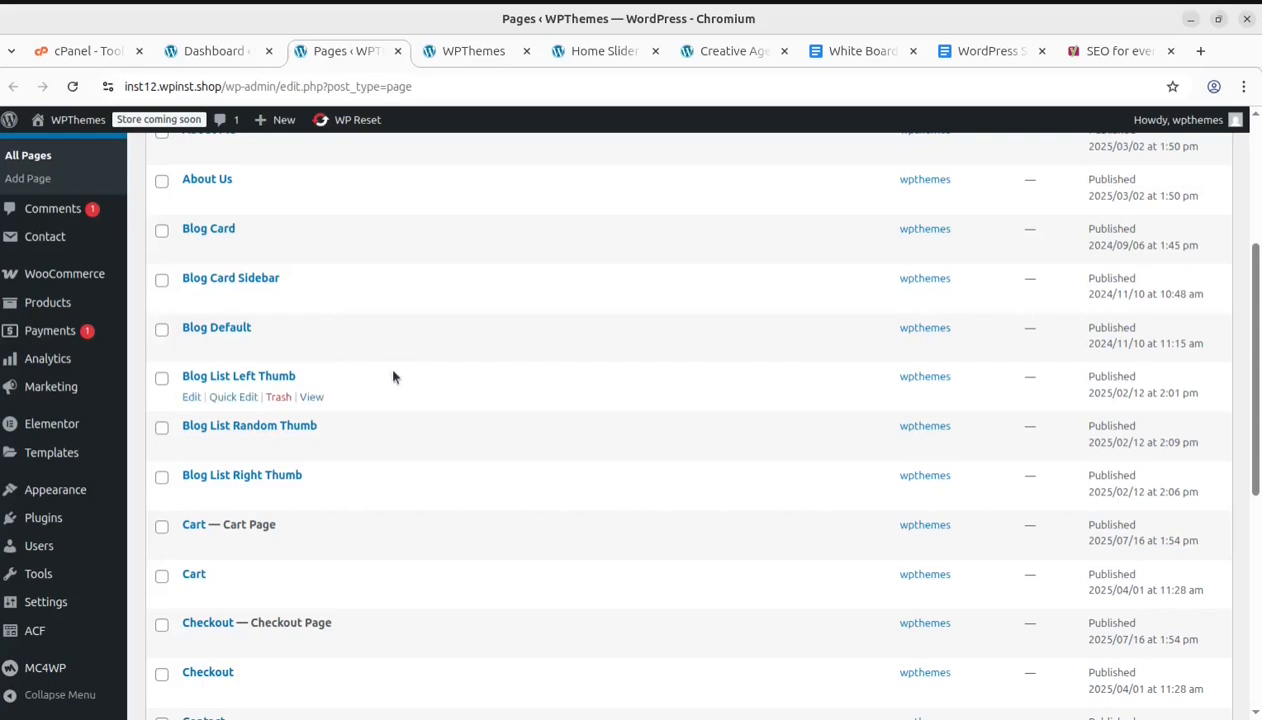
scroll(490, 400, down, 2)
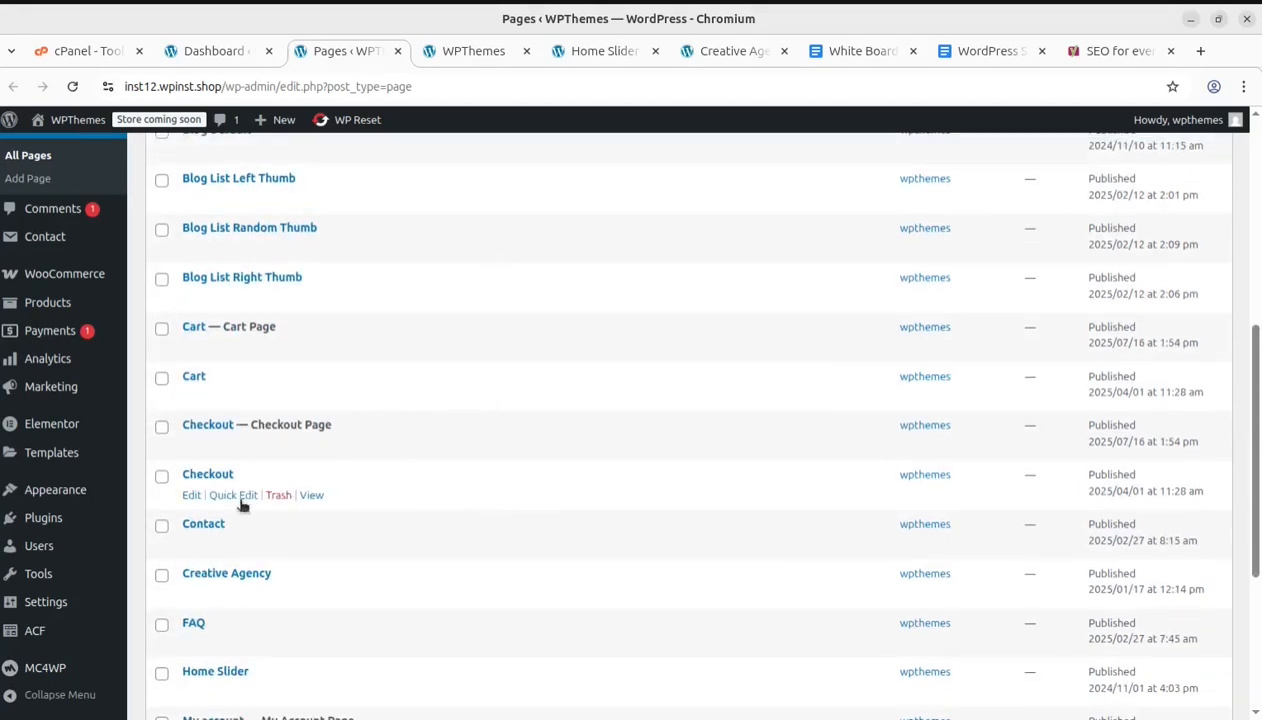
mouse_move(45, 244)
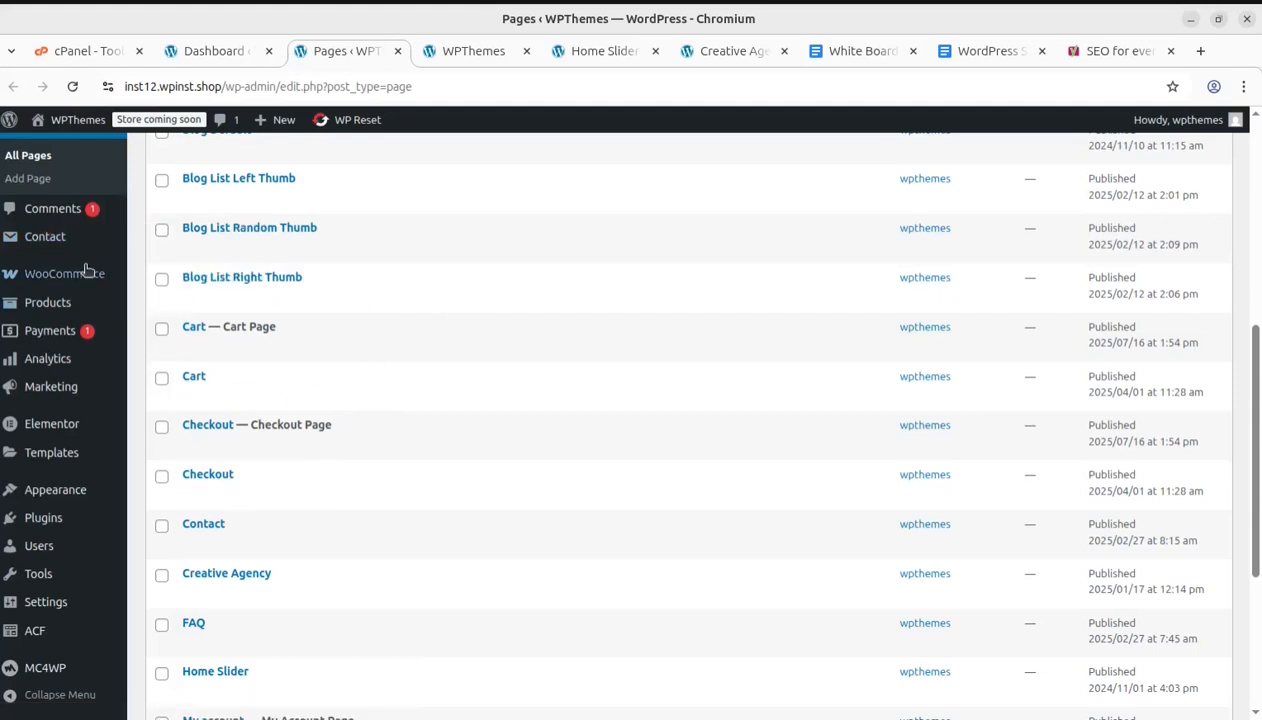
mouse_move(63, 466)
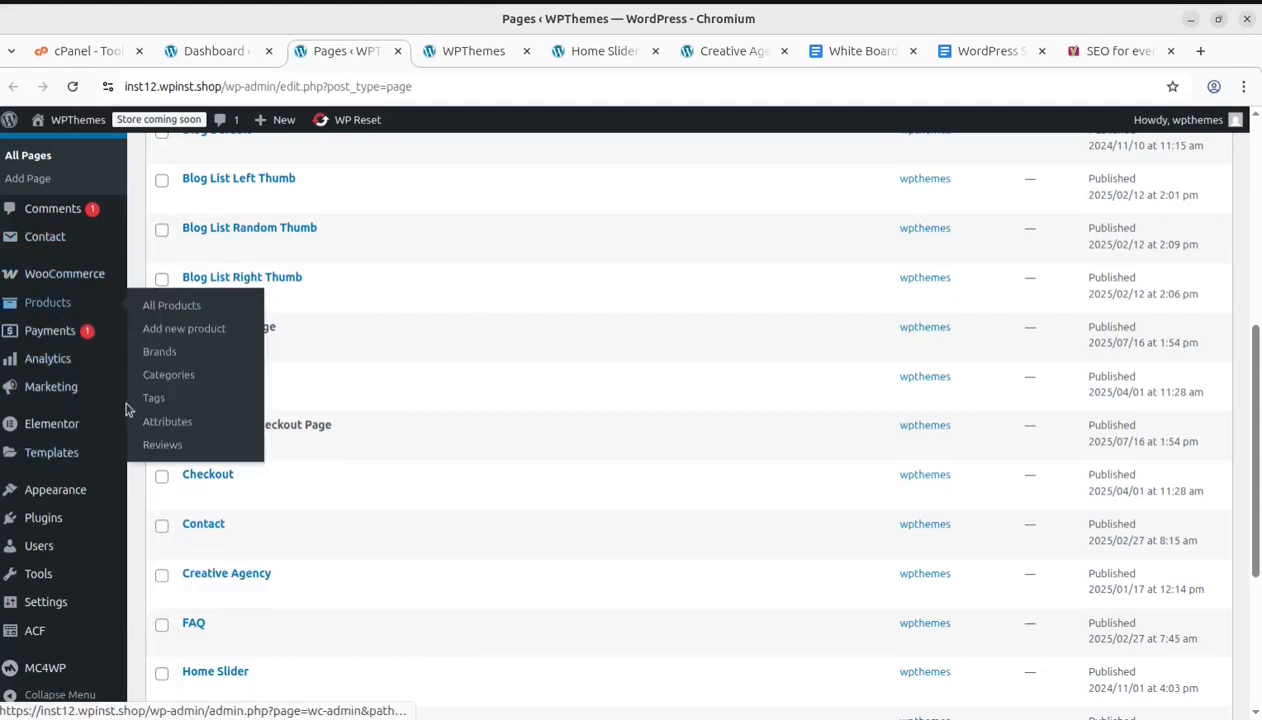
scroll(60, 330, up, 2)
mouse_move(96, 224)
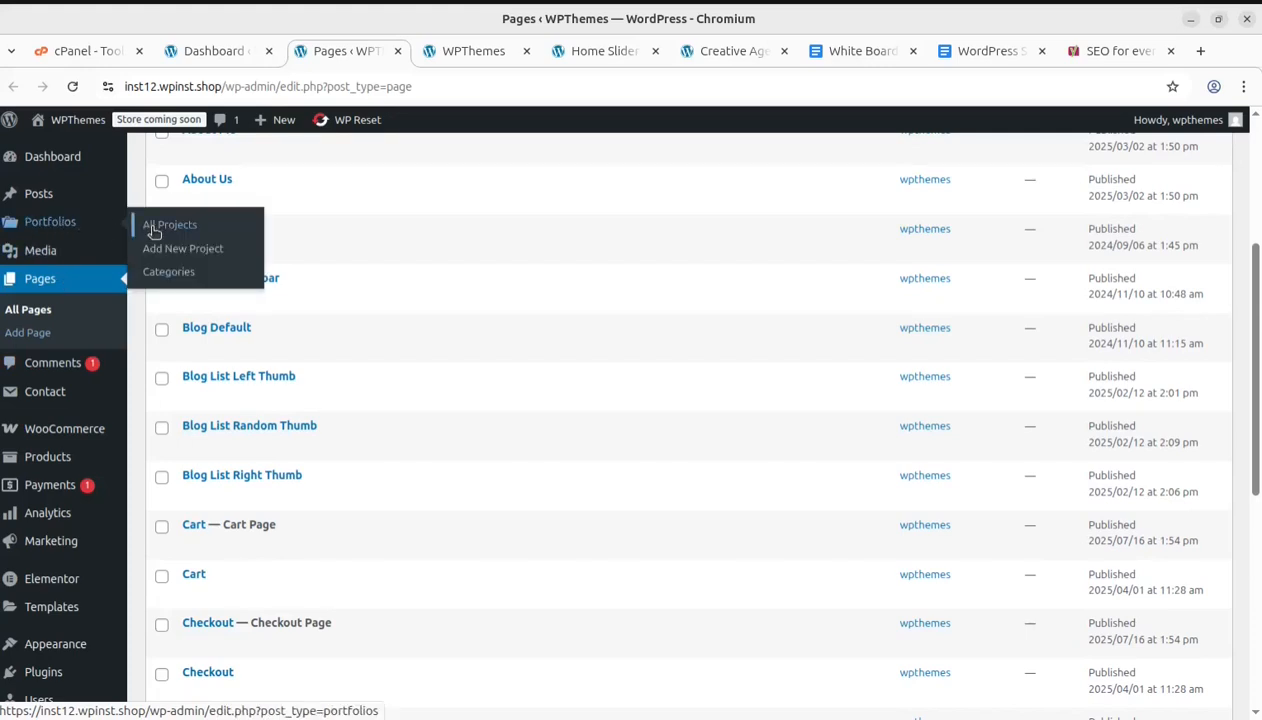
Highlight the whiteboard line about removing all demo content before installing an SEO plugin
mouse_move(726, 410)
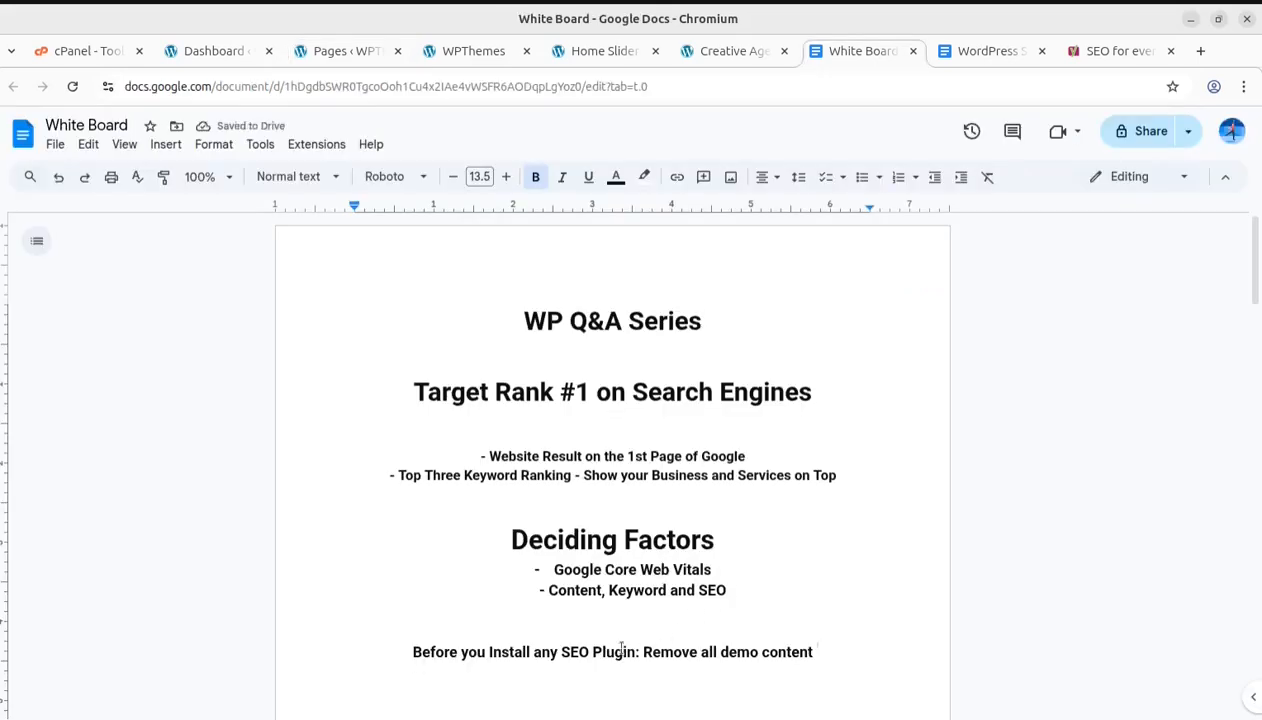
drag(411, 652, 822, 652)
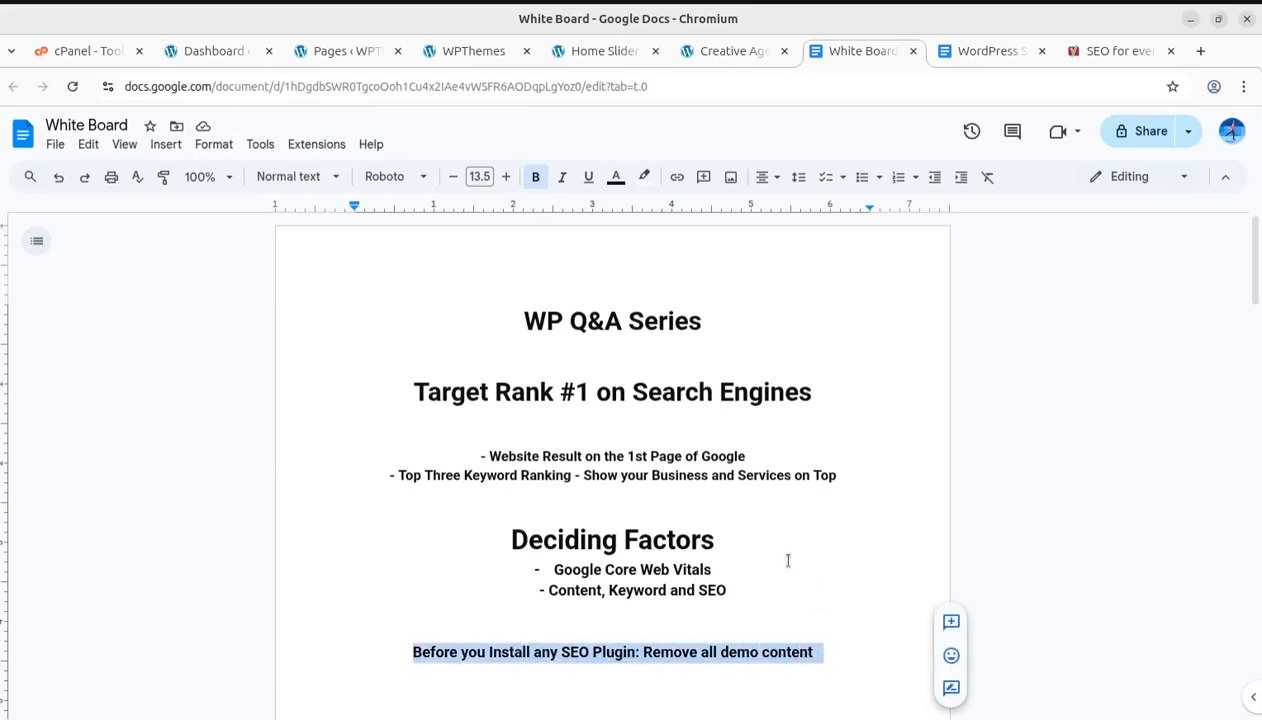
scroll(788, 561, down, 2)
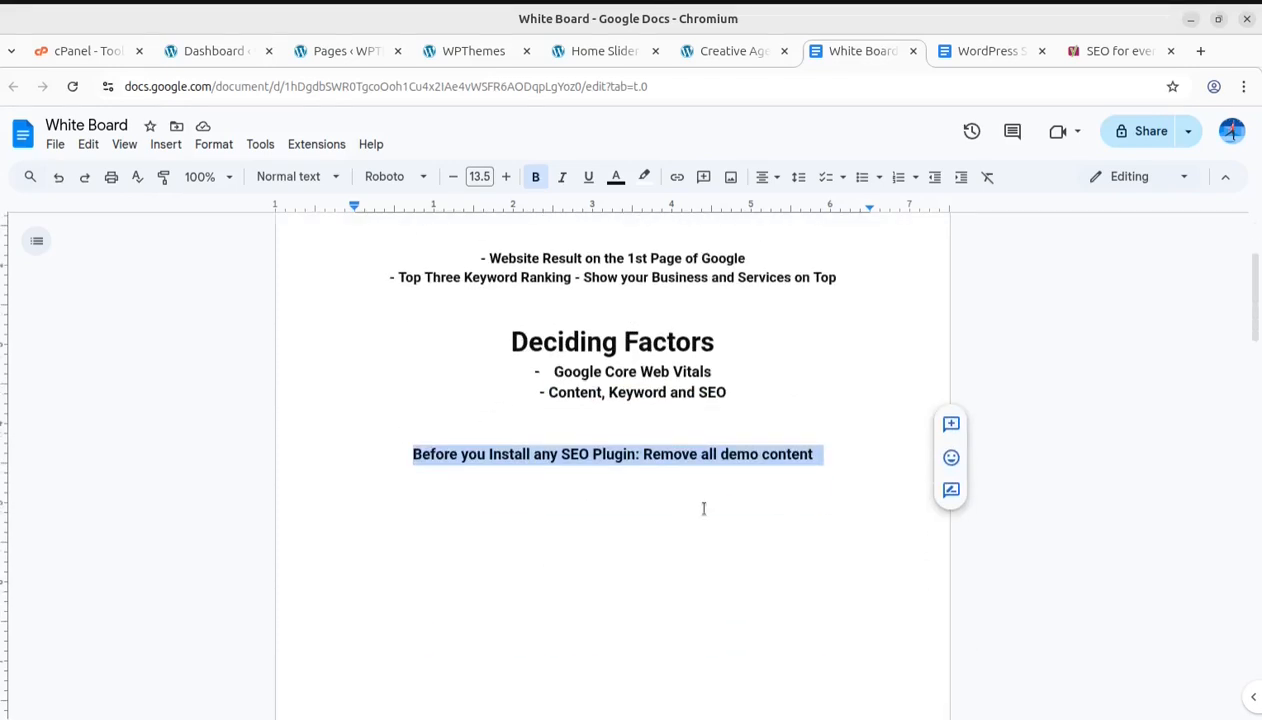
double_click(669, 512)
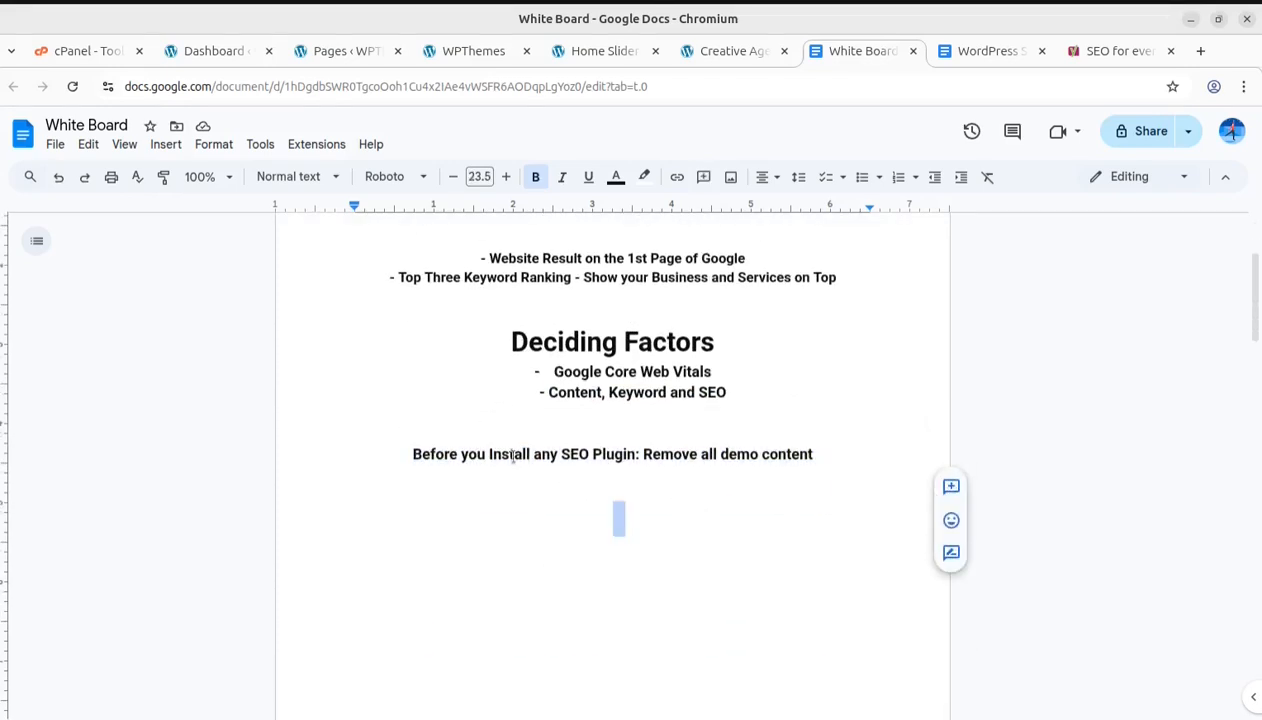
drag(411, 454, 821, 457)
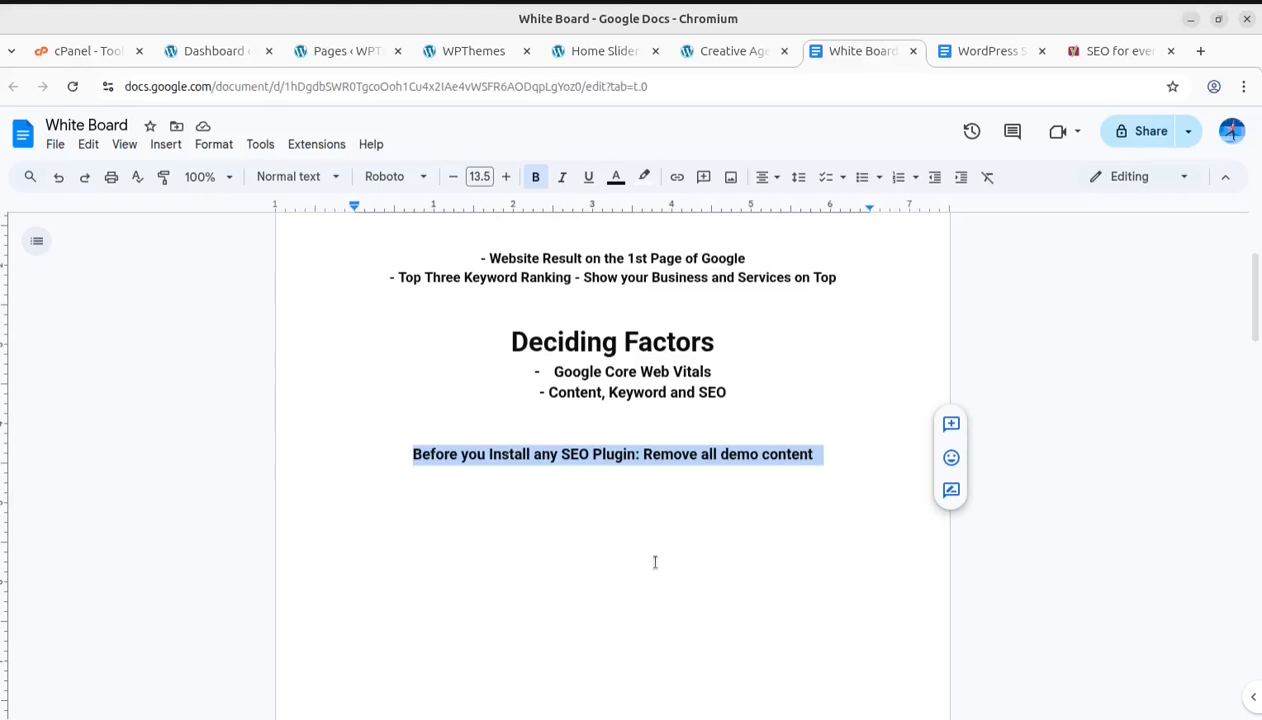
Add a new whiteboard line below it reading "Connect your website for Google Search Console"
click(620, 531)
click(822, 454)
click(816, 454)
key(Return)
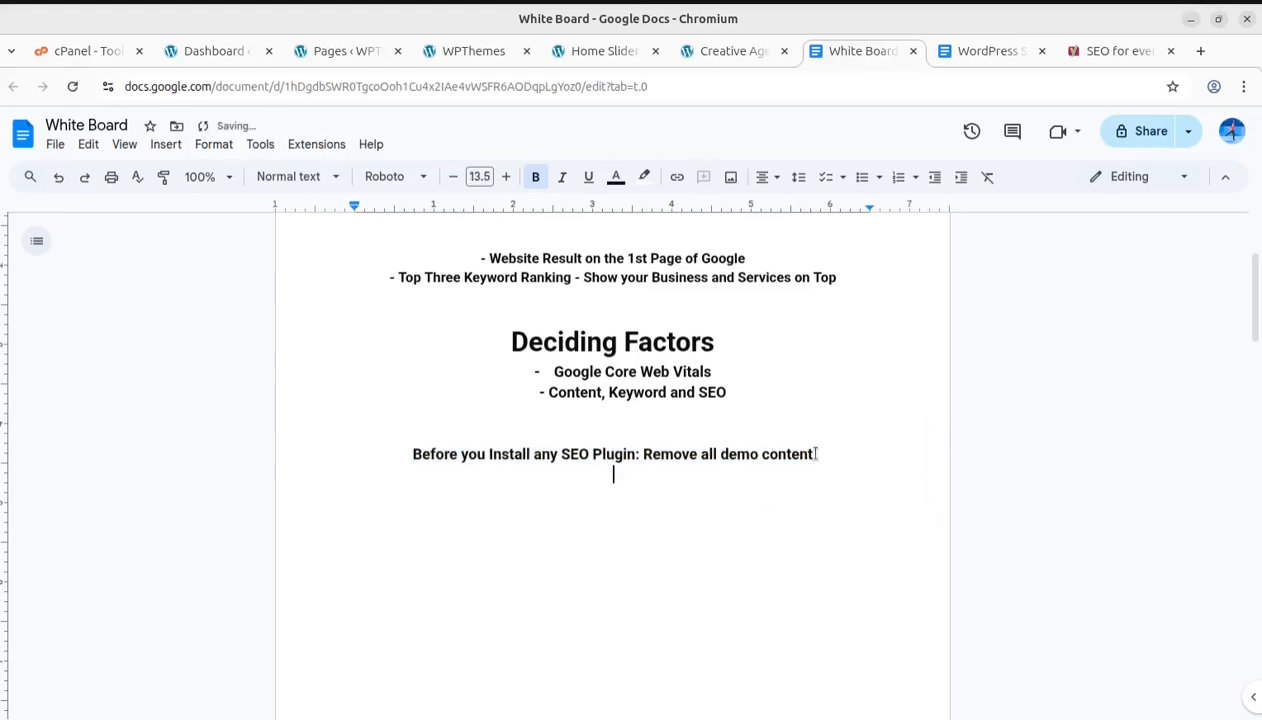
text(Connect your )
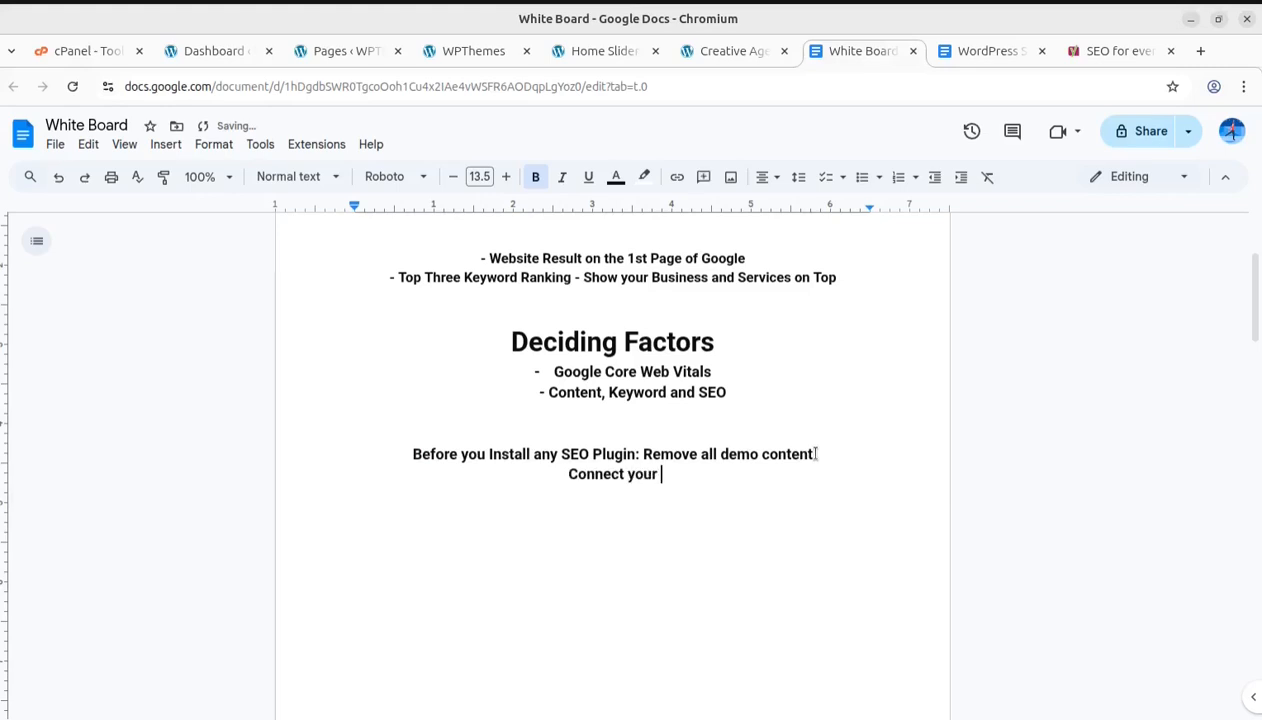
text(website for Google SE)
key(BackSpace)
text(earch Console)
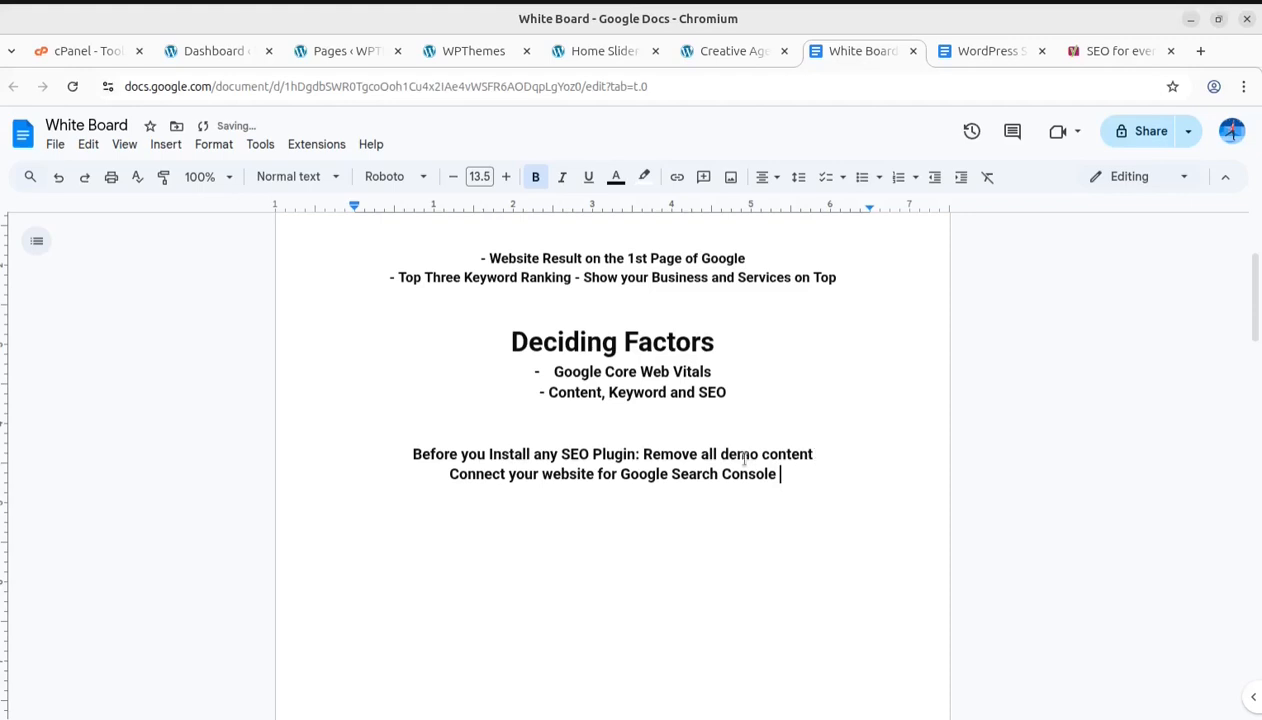
Highlight the "Remove all demo content" phrase and the new Google Search Console line
drag(639, 452, 817, 455)
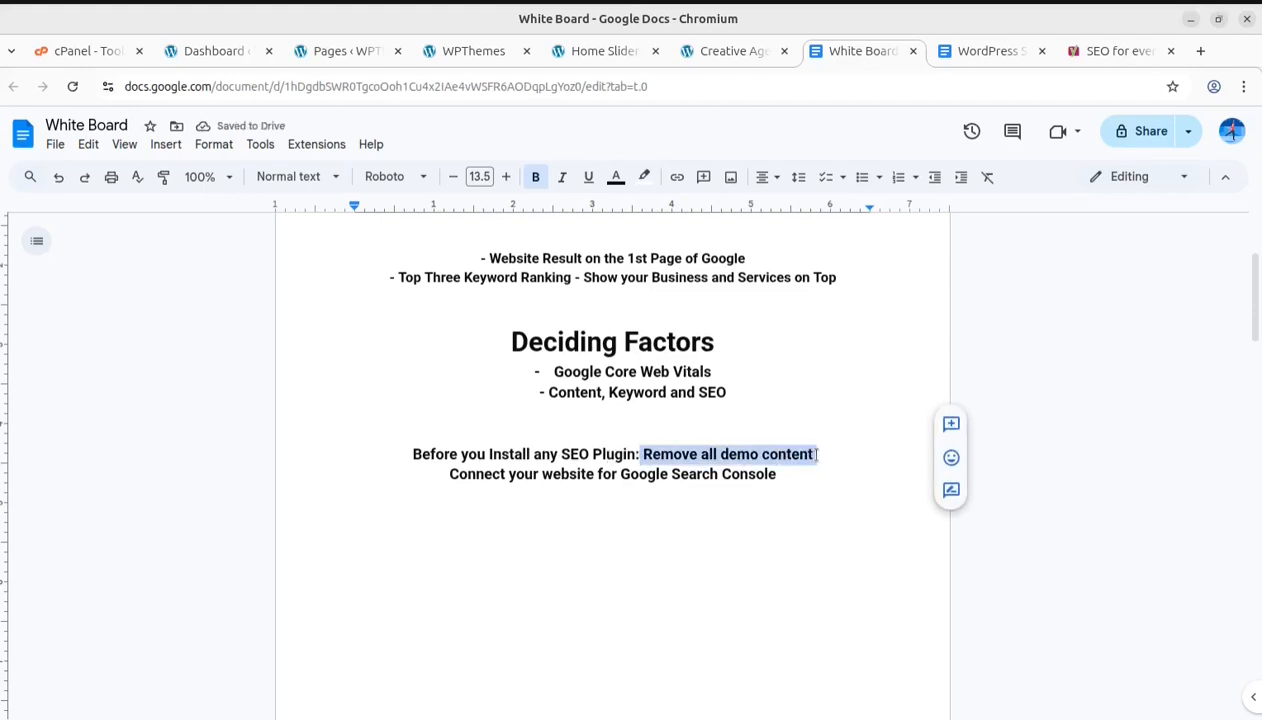
double_click(704, 532)
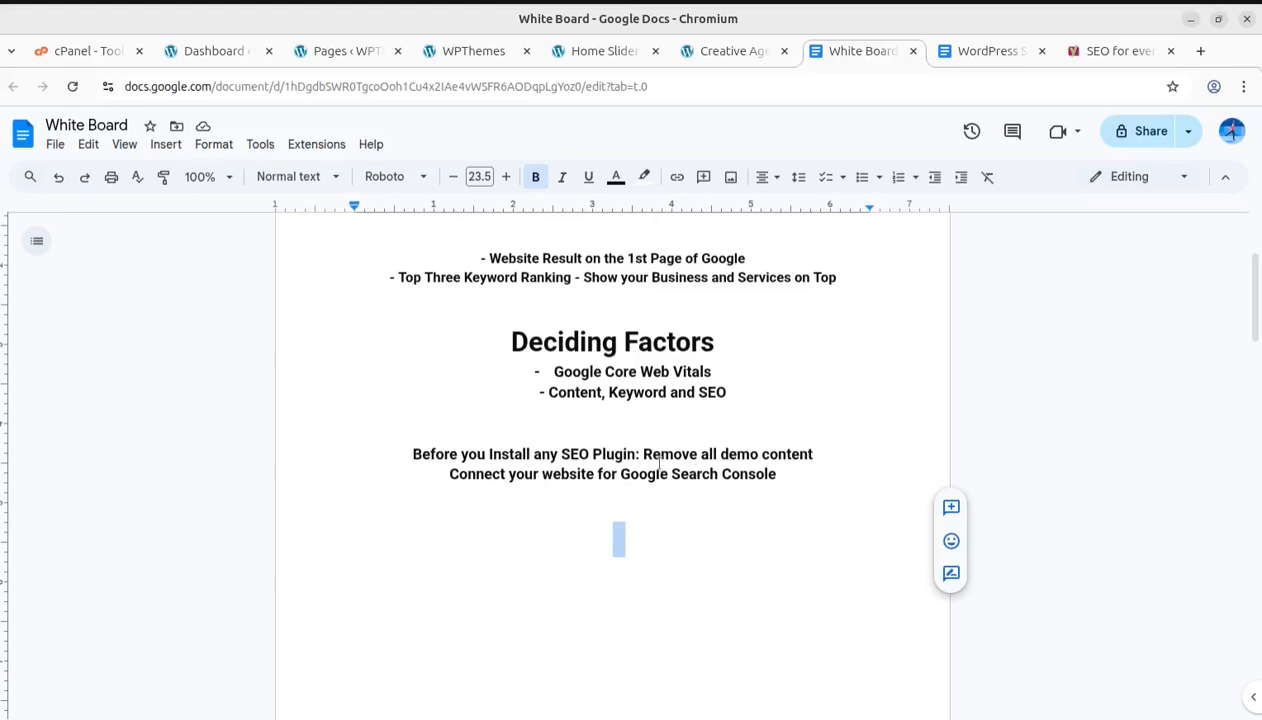
drag(449, 474, 778, 474)
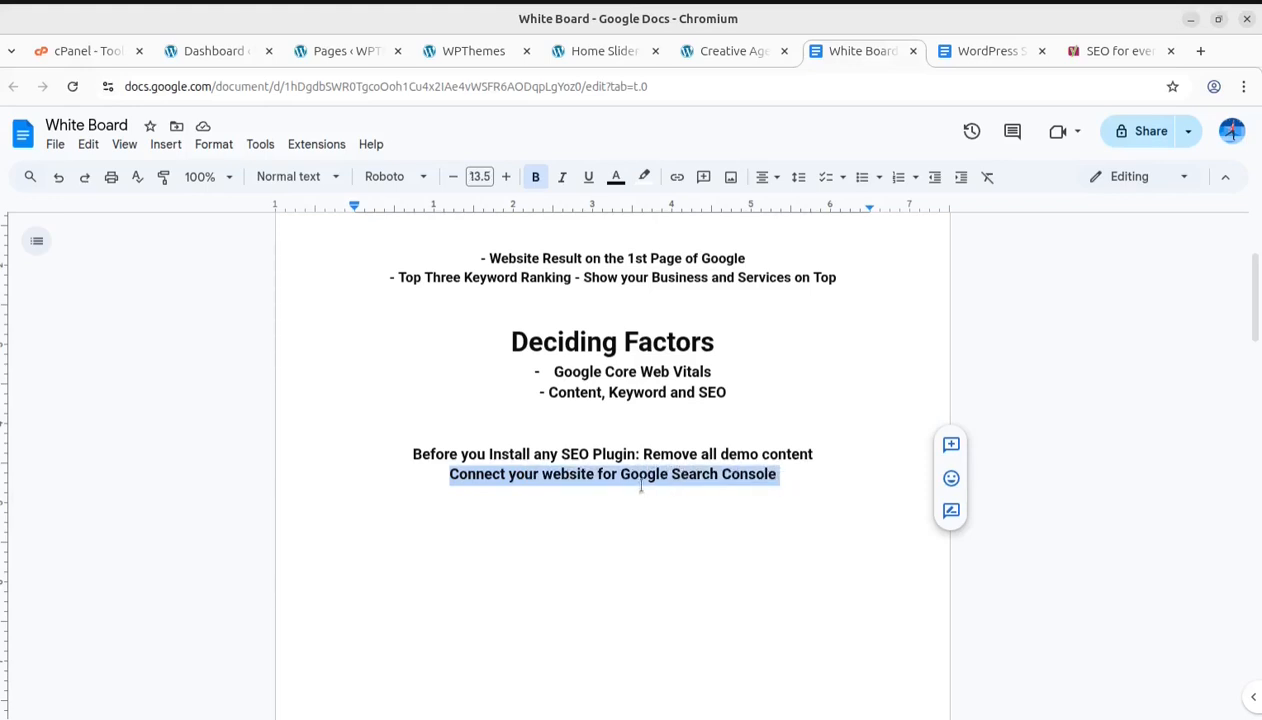
click(608, 470)
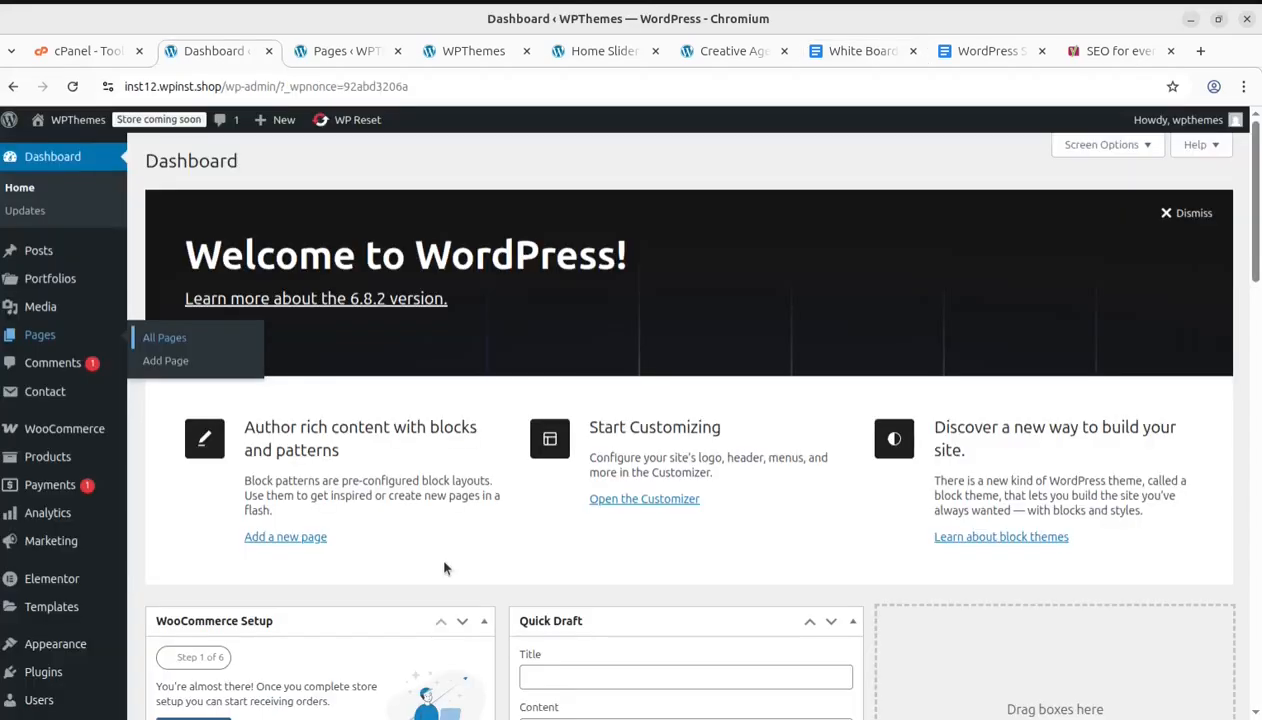
Open the plugin pages from the dashboard's Plugins submenu
scroll(238, 541, down, 2)
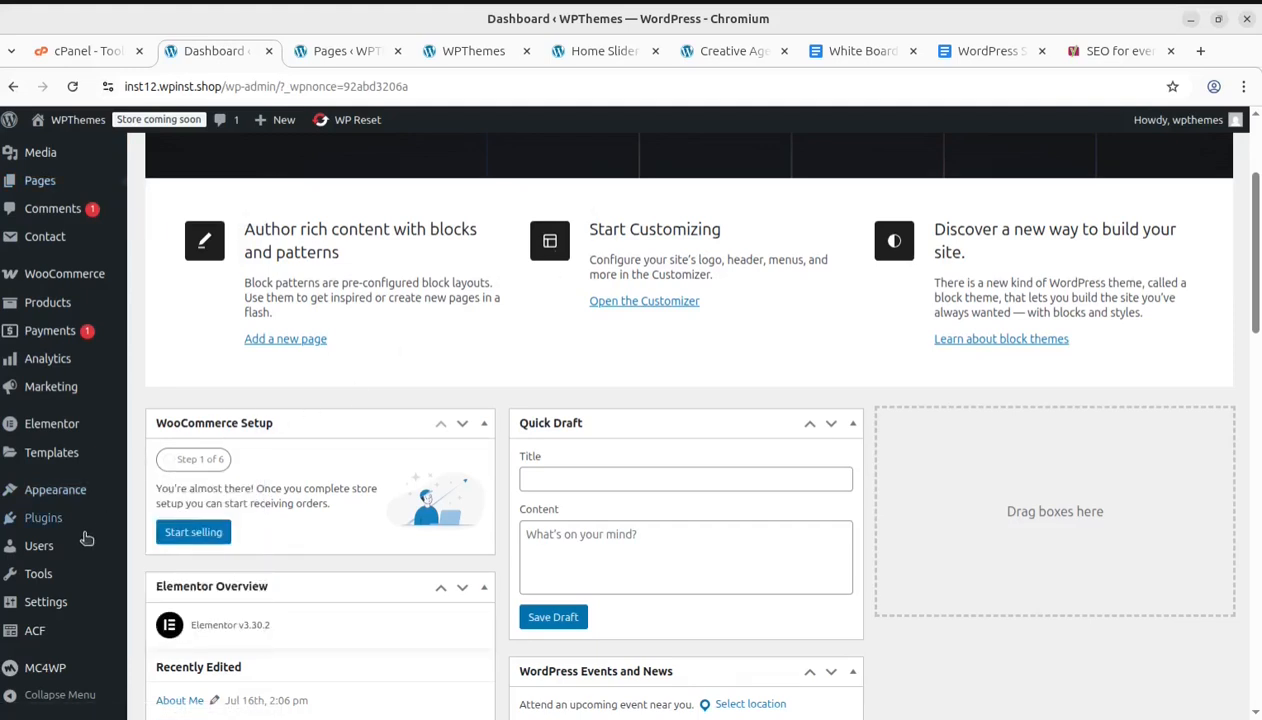
mouse_move(44, 522)
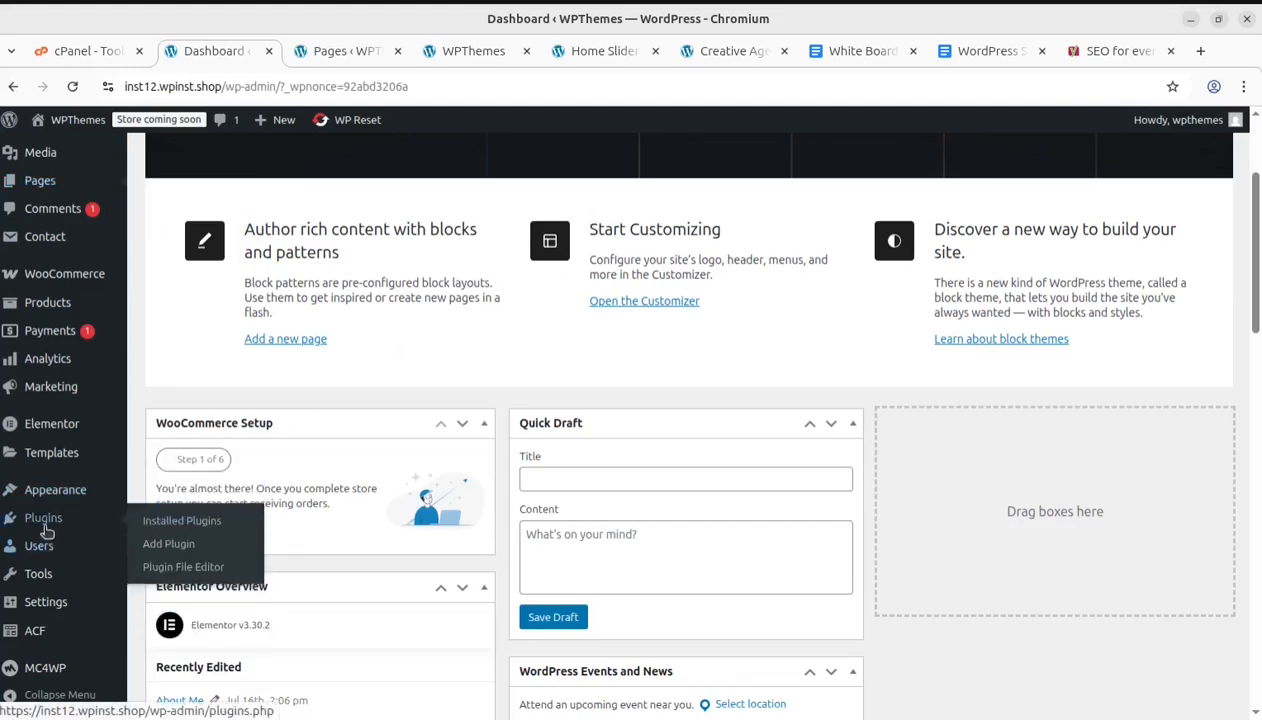
click(180, 554)
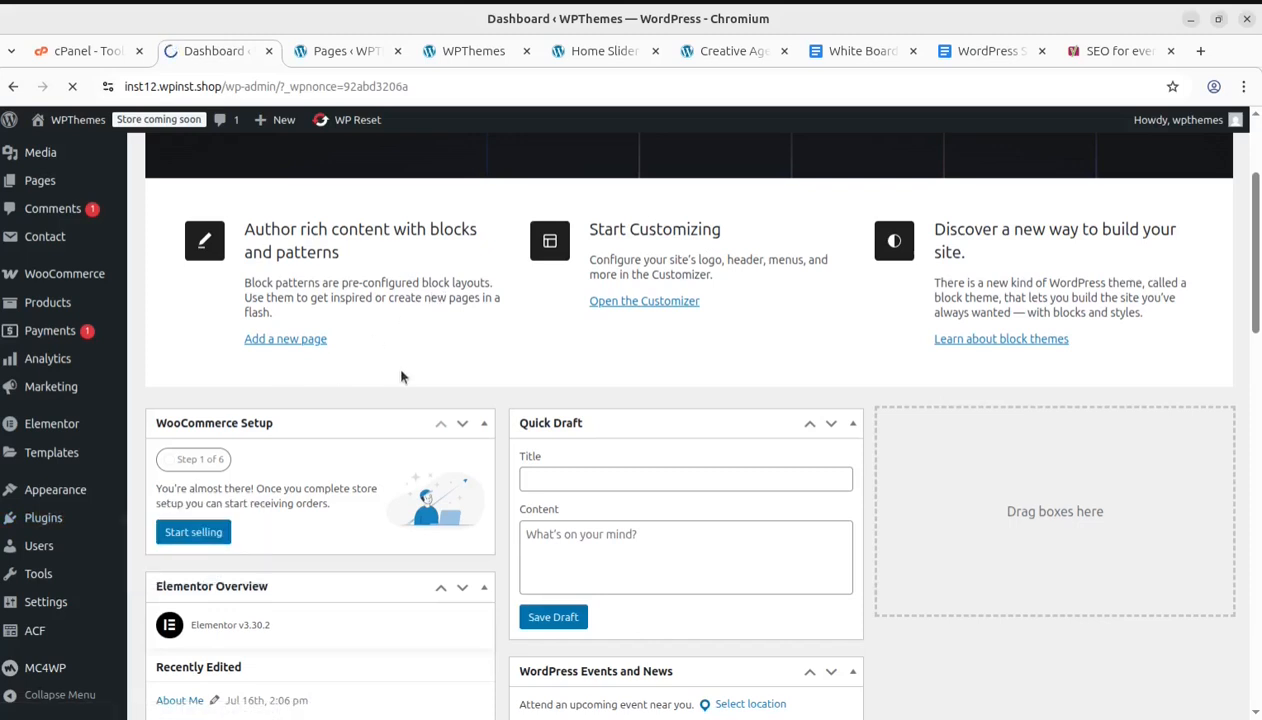
Switch to the course outline document and read through the Day 1 and Day 2 sections
click(988, 52)
scroll(531, 434, up, 5)
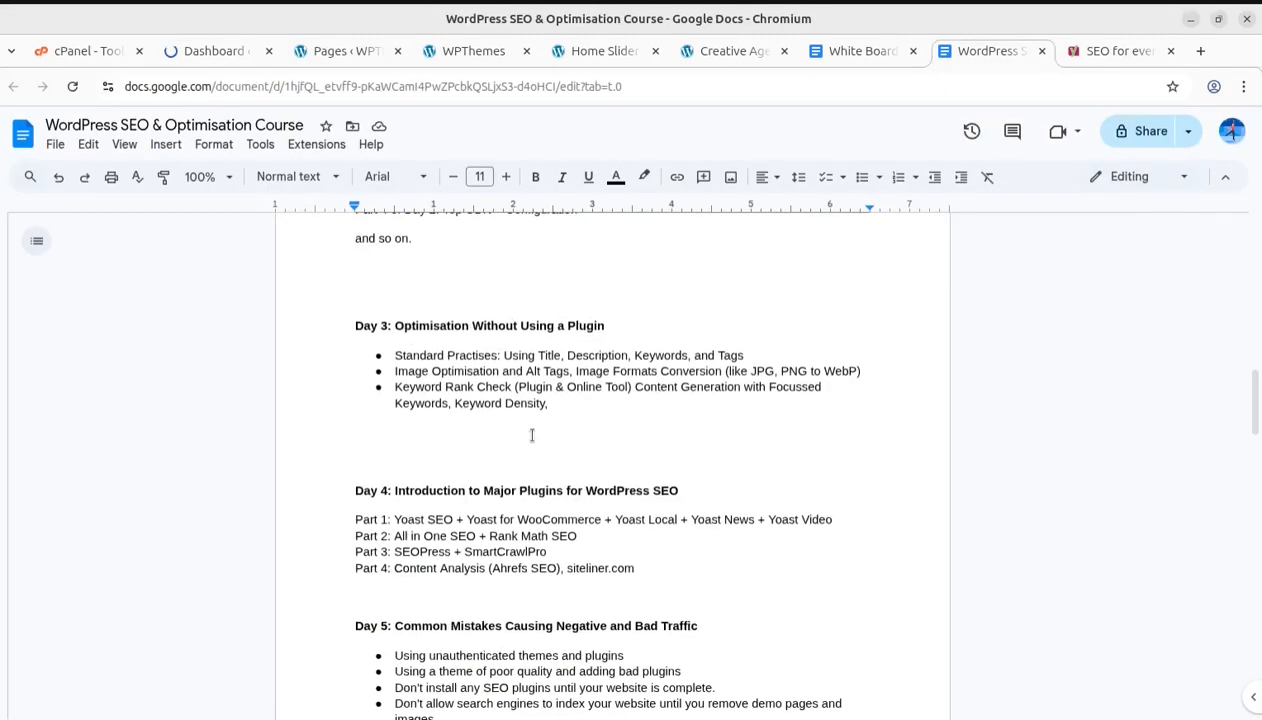
scroll(531, 434, up, 5)
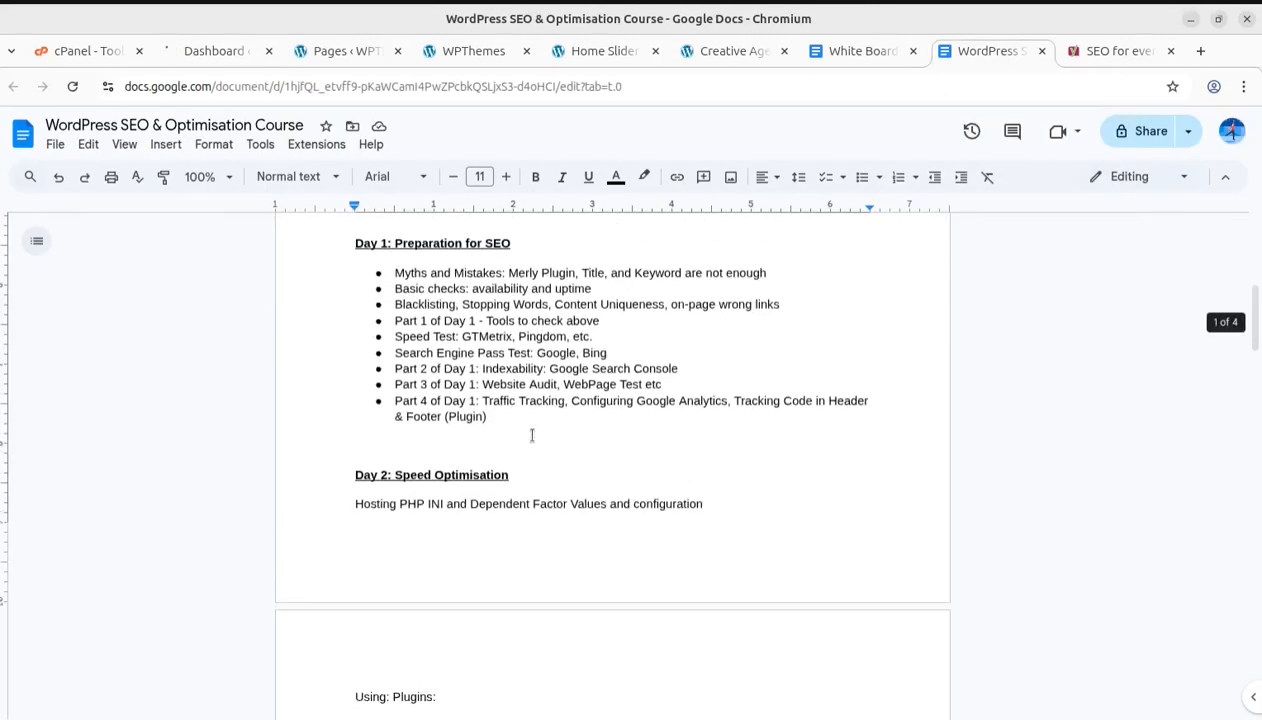
scroll(532, 436, up, 2)
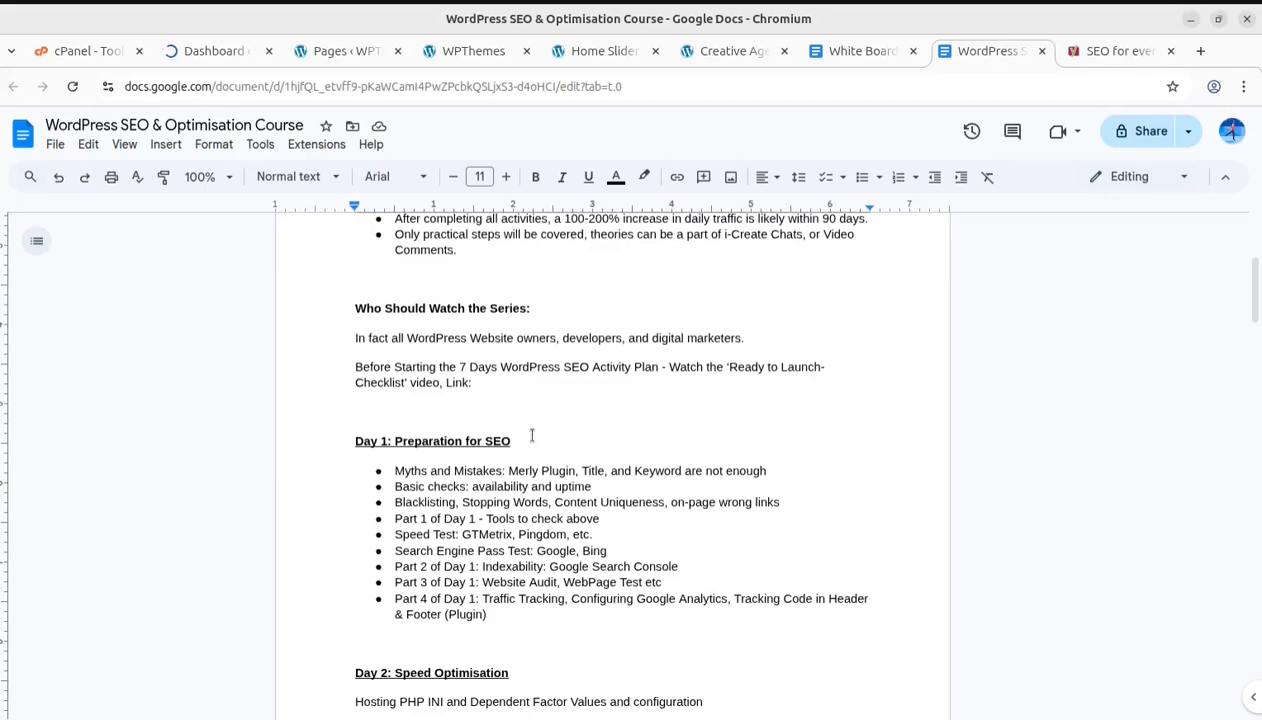
scroll(532, 435, down, 1)
scroll(532, 435, down, 5)
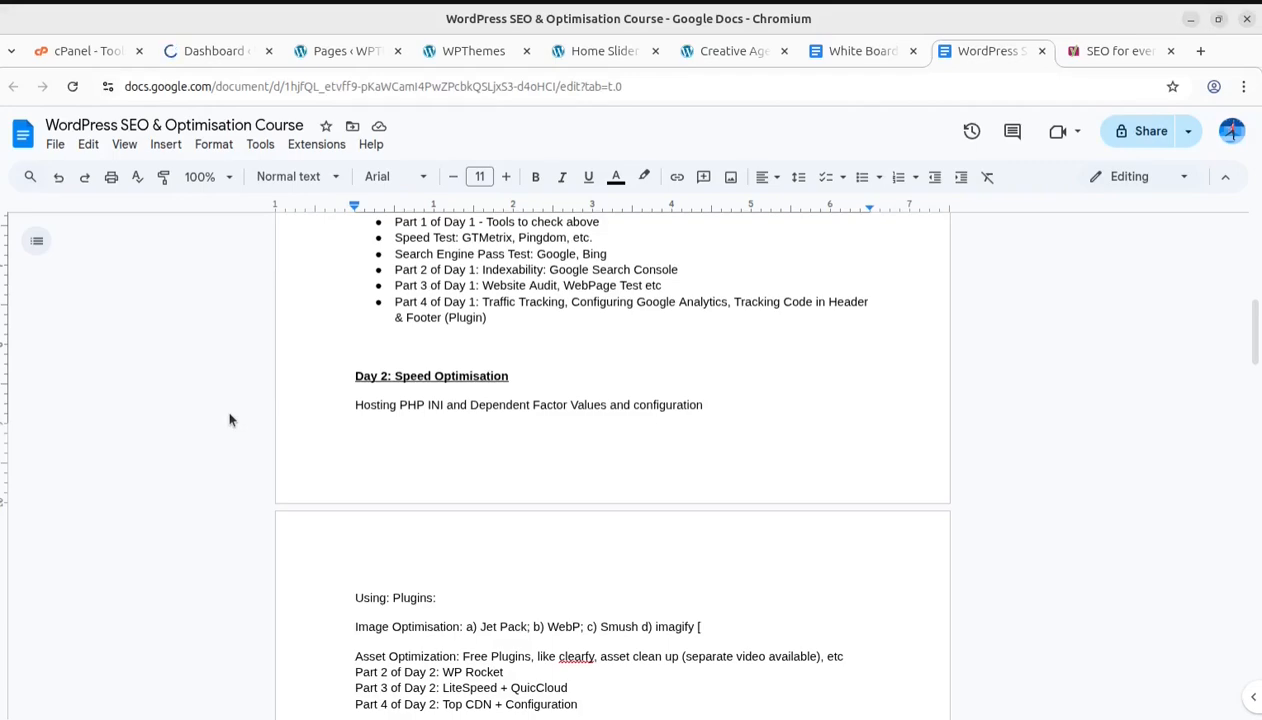
Switch to the Yoast site and browse its home page and Learn SEO menu
click(1096, 52)
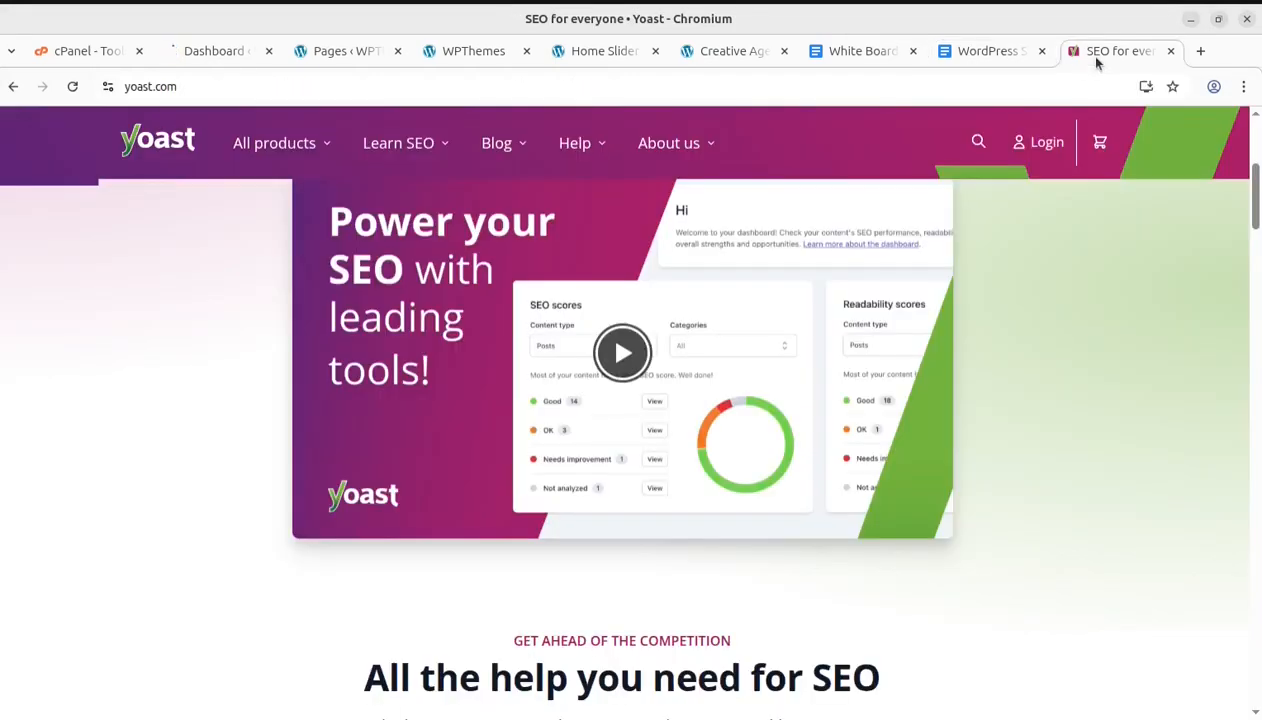
scroll(543, 500, up, 4)
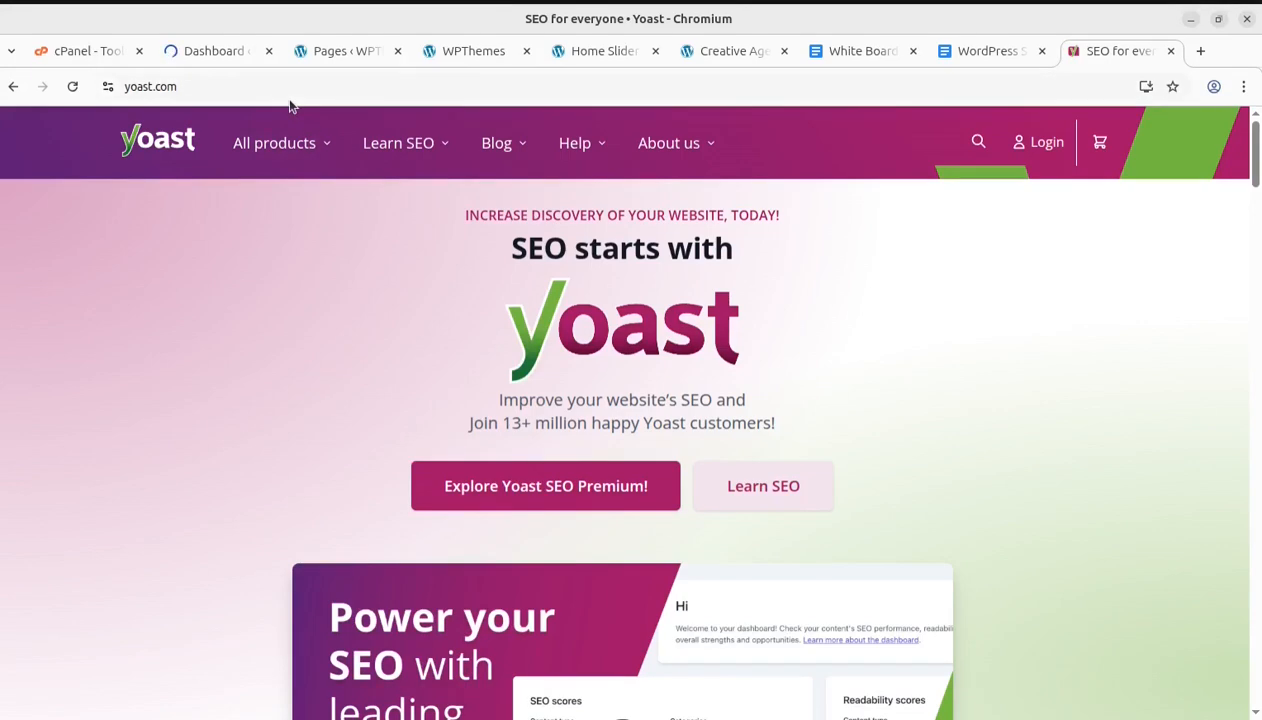
scroll(193, 593, down, 2)
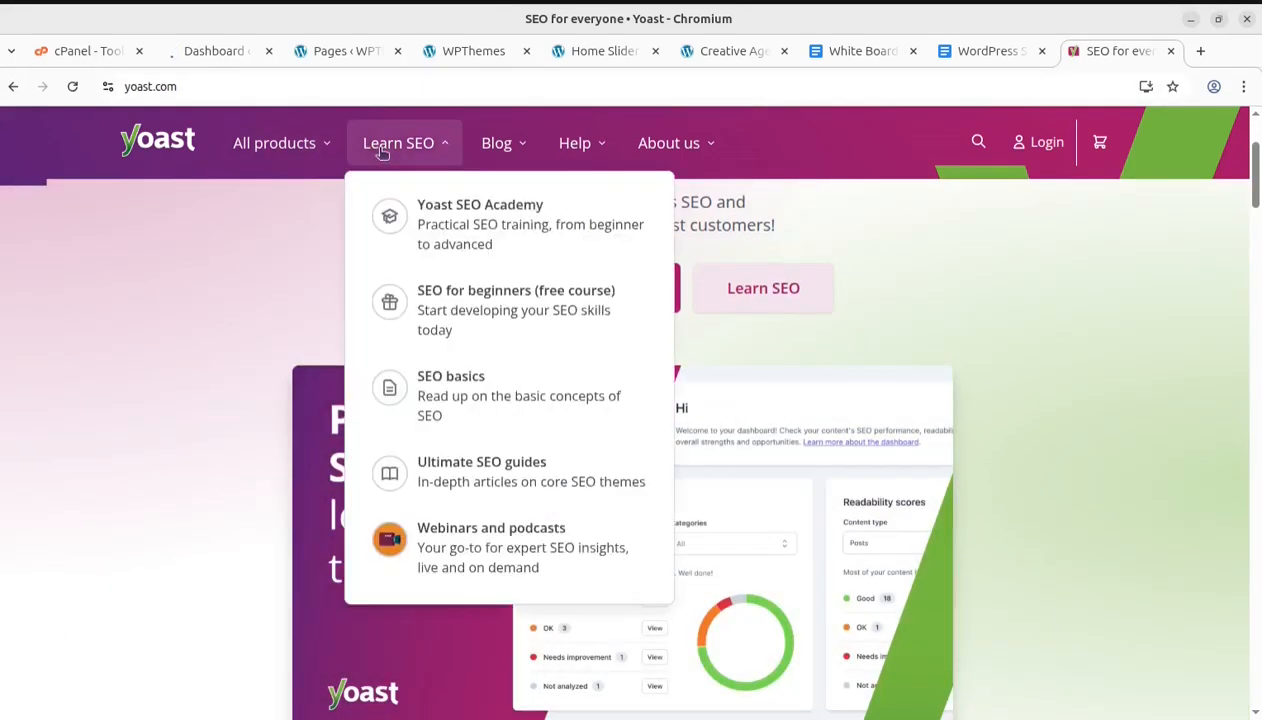
mouse_move(270, 148)
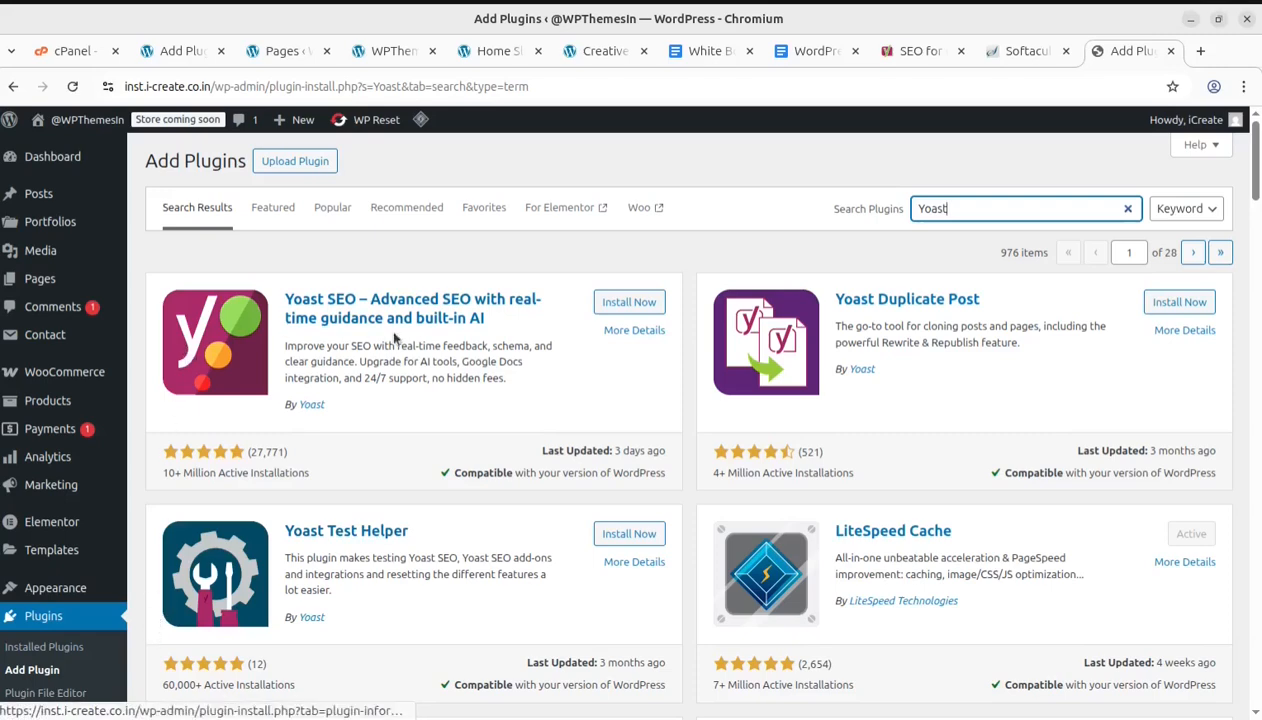
Upload and install the wordpress-seo-premium.zip plugin file, then activate the plugin
drag(950, 209, 915, 208)
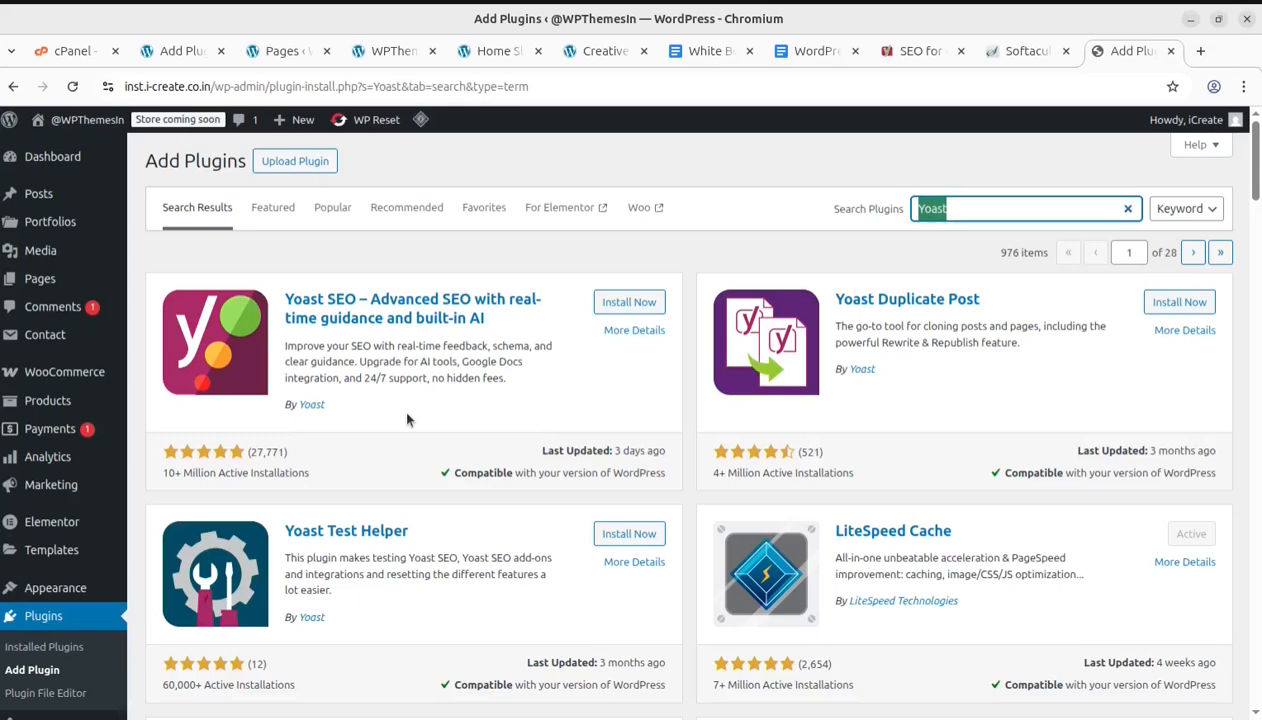
click(295, 161)
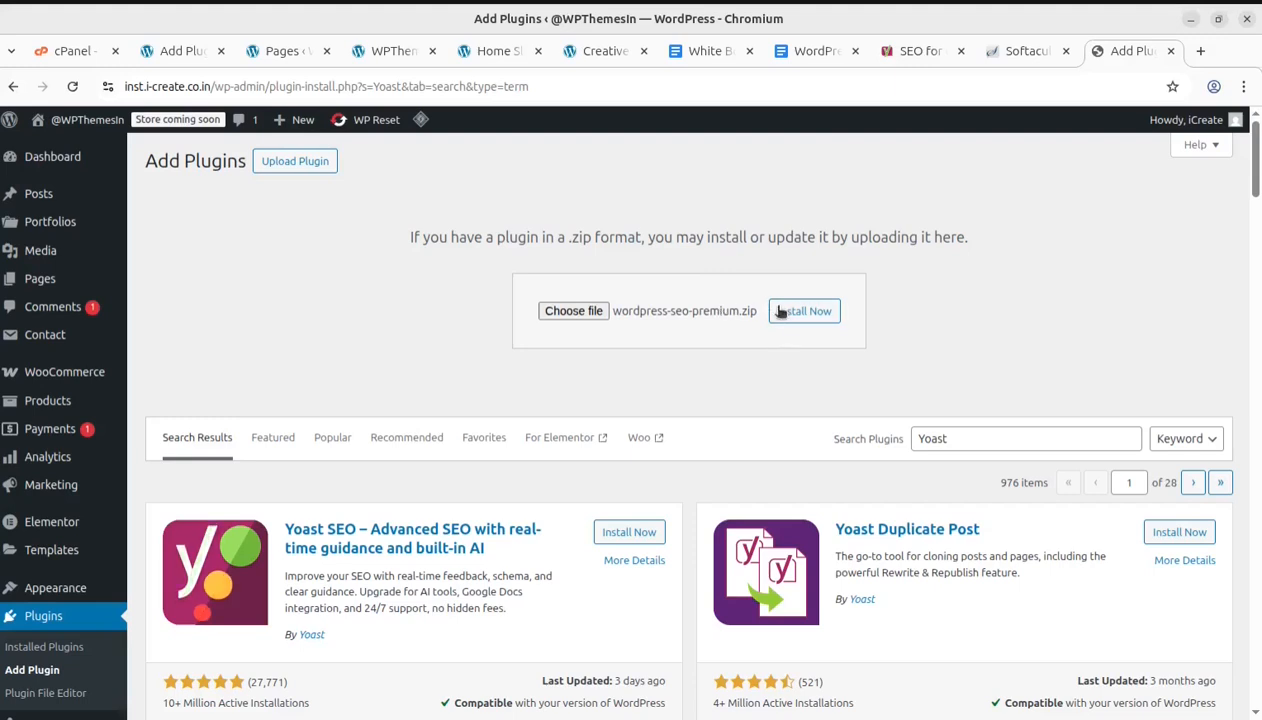
click(781, 312)
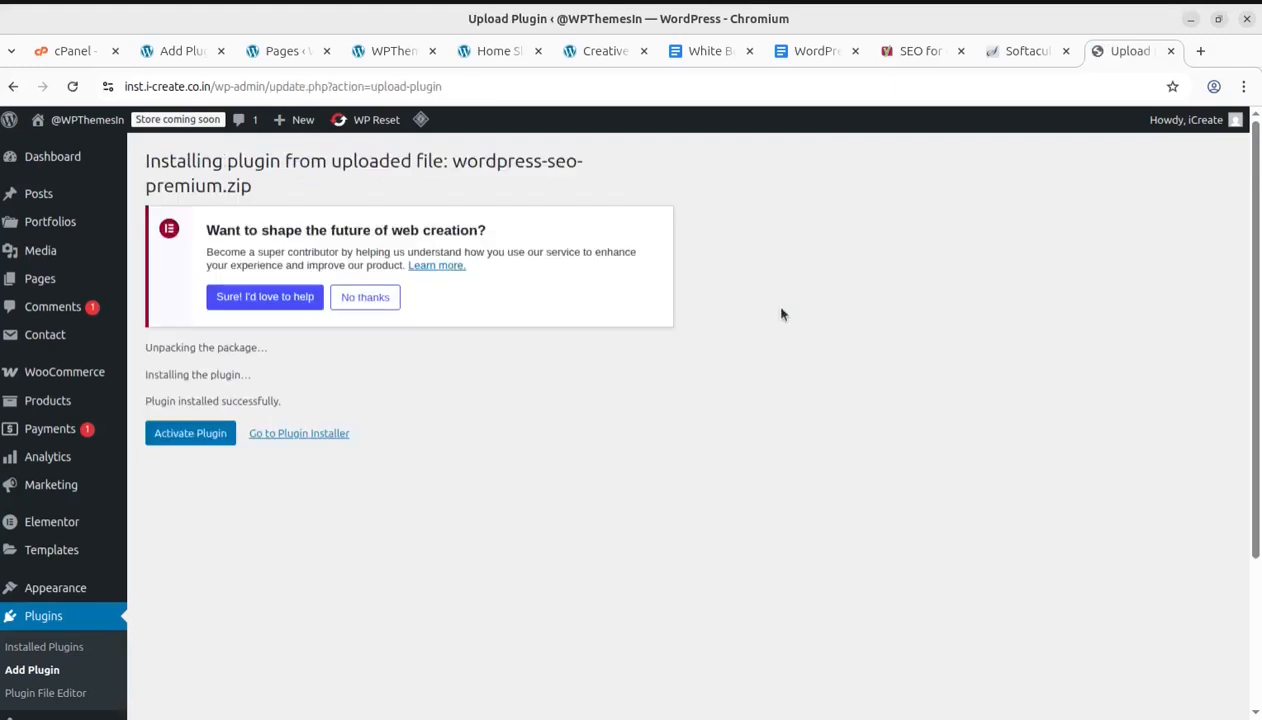
click(188, 433)
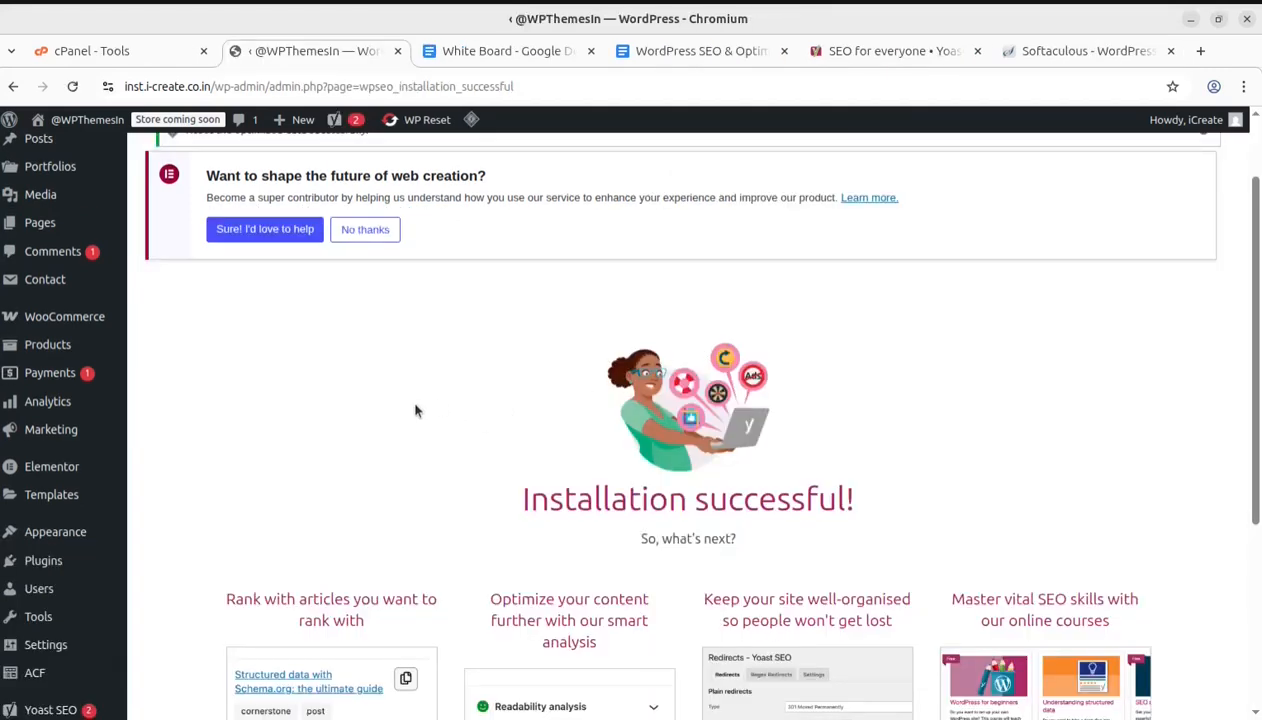
Dismiss the cache, optimized data and Mailchimp notices above the Yoast installation page
scroll(535, 451, down, 2)
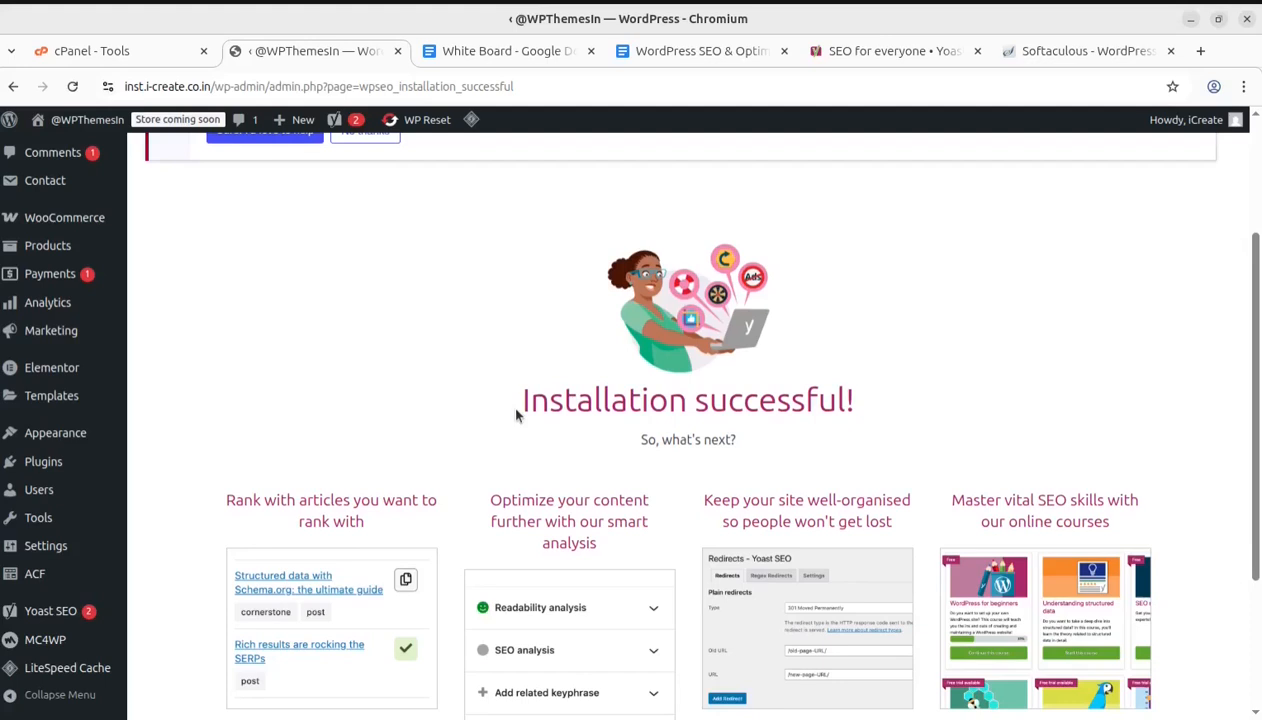
scroll(358, 390, up, 2)
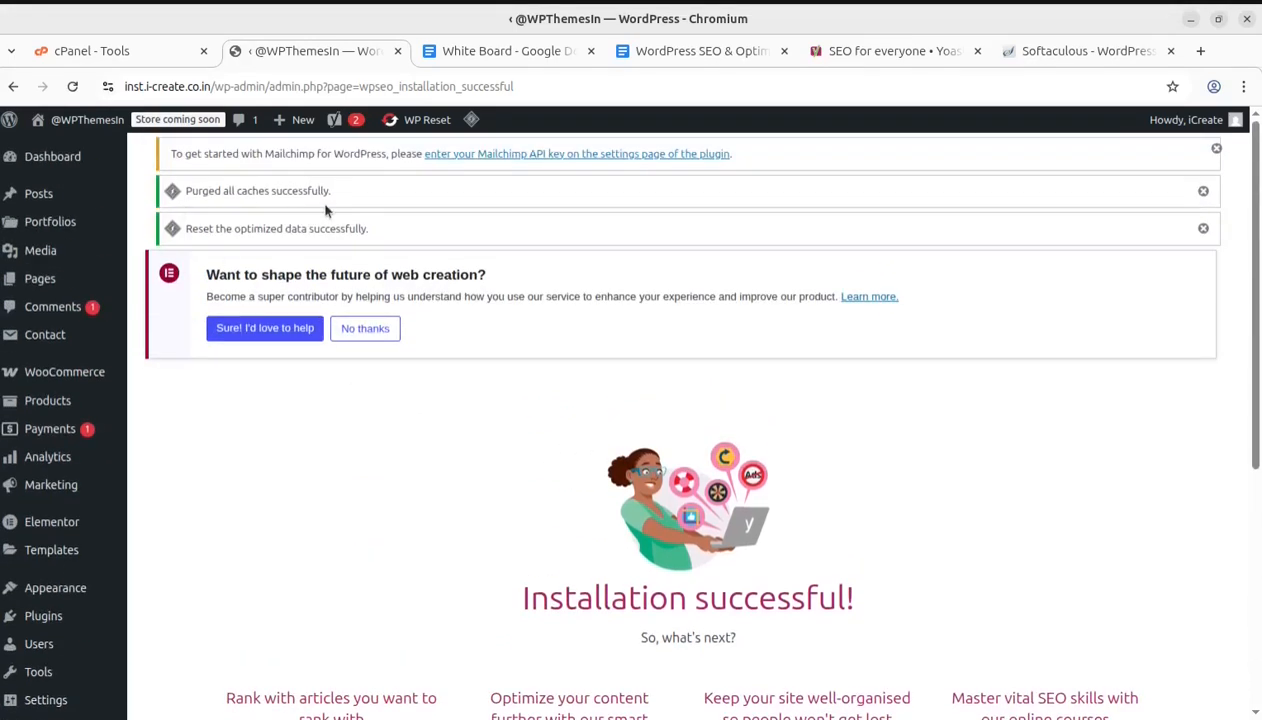
click(1204, 193)
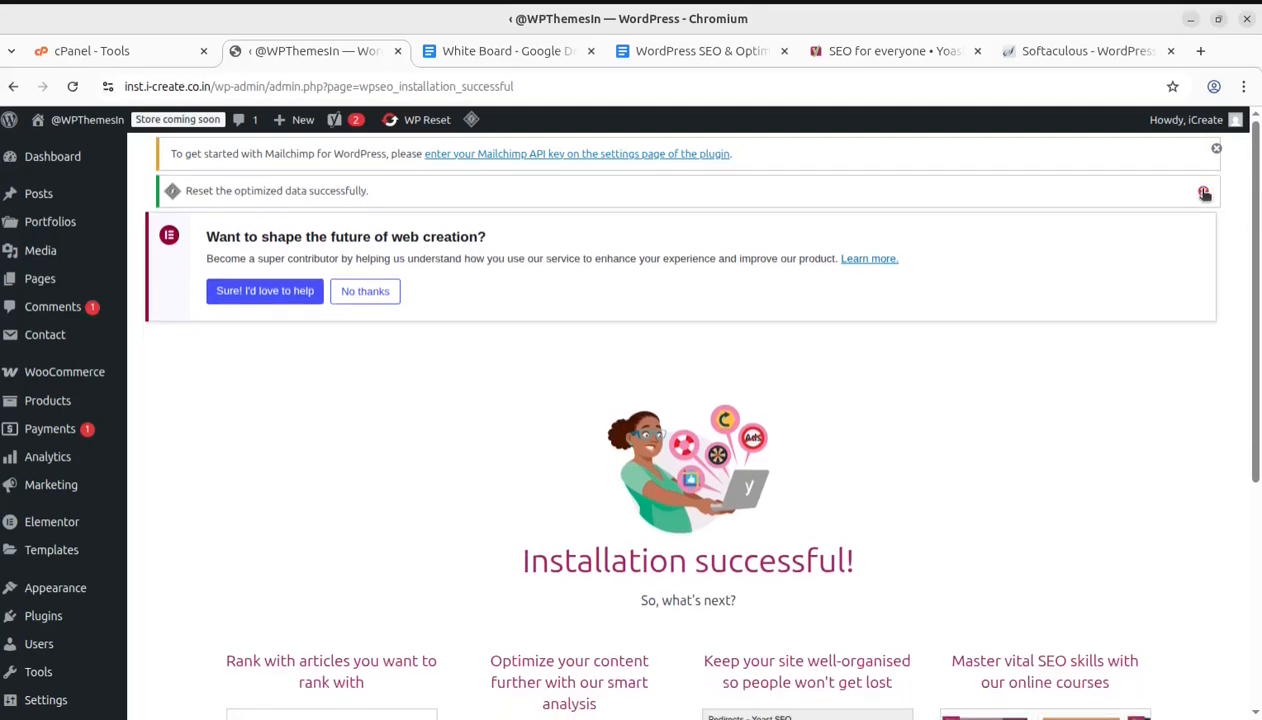
click(1204, 193)
click(1216, 148)
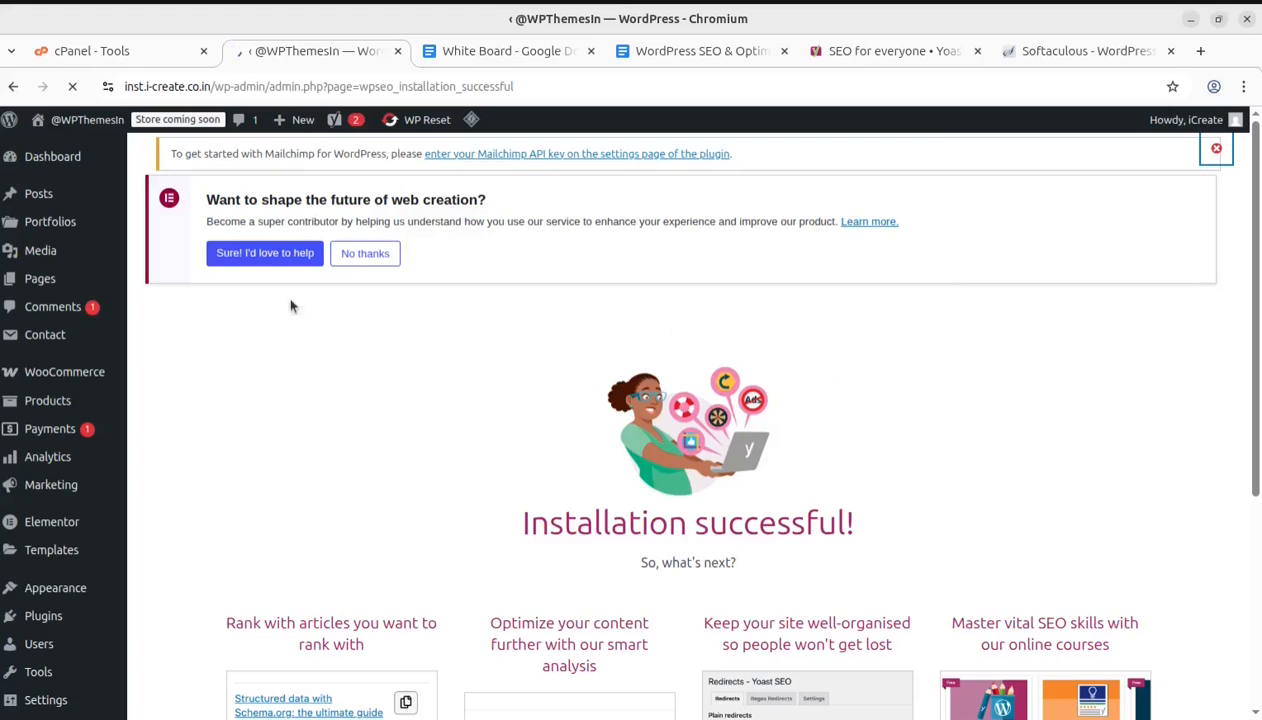
Read through the Yoast installation success page, highlighting Cornerstone content, and open the Yoast SEO dashboard
scroll(262, 358, down, 2)
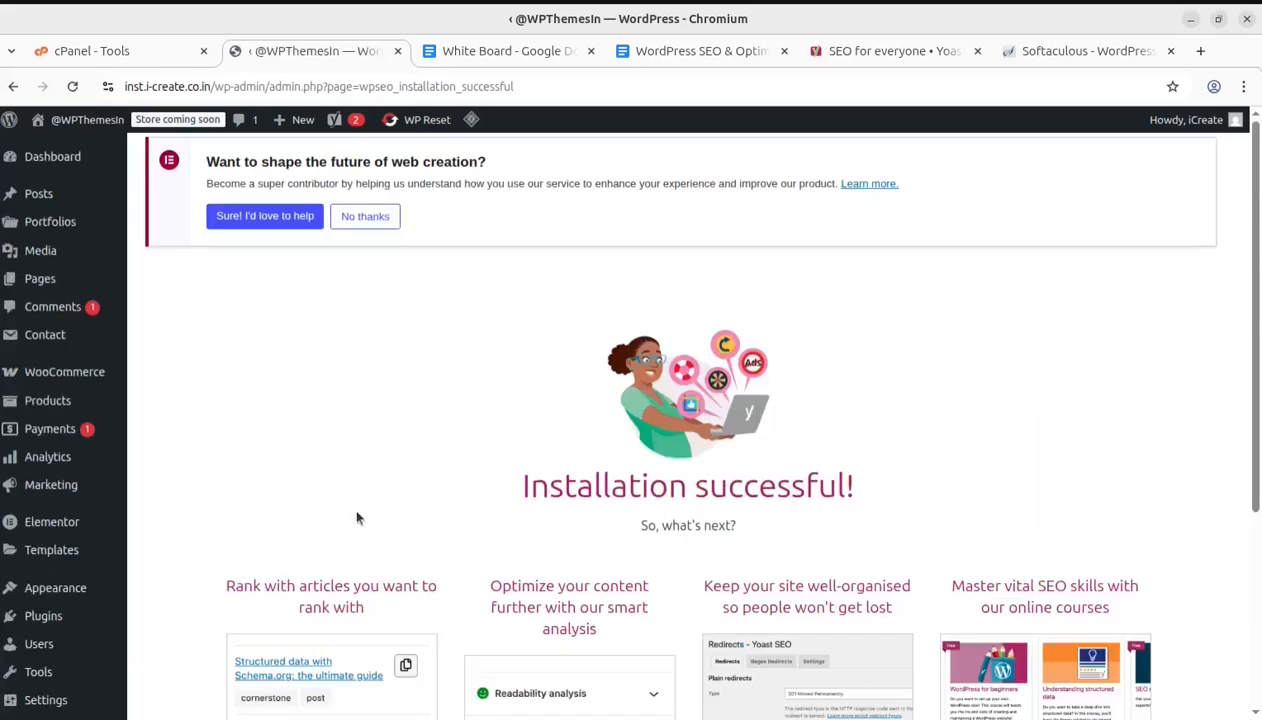
scroll(350, 530, down, 4)
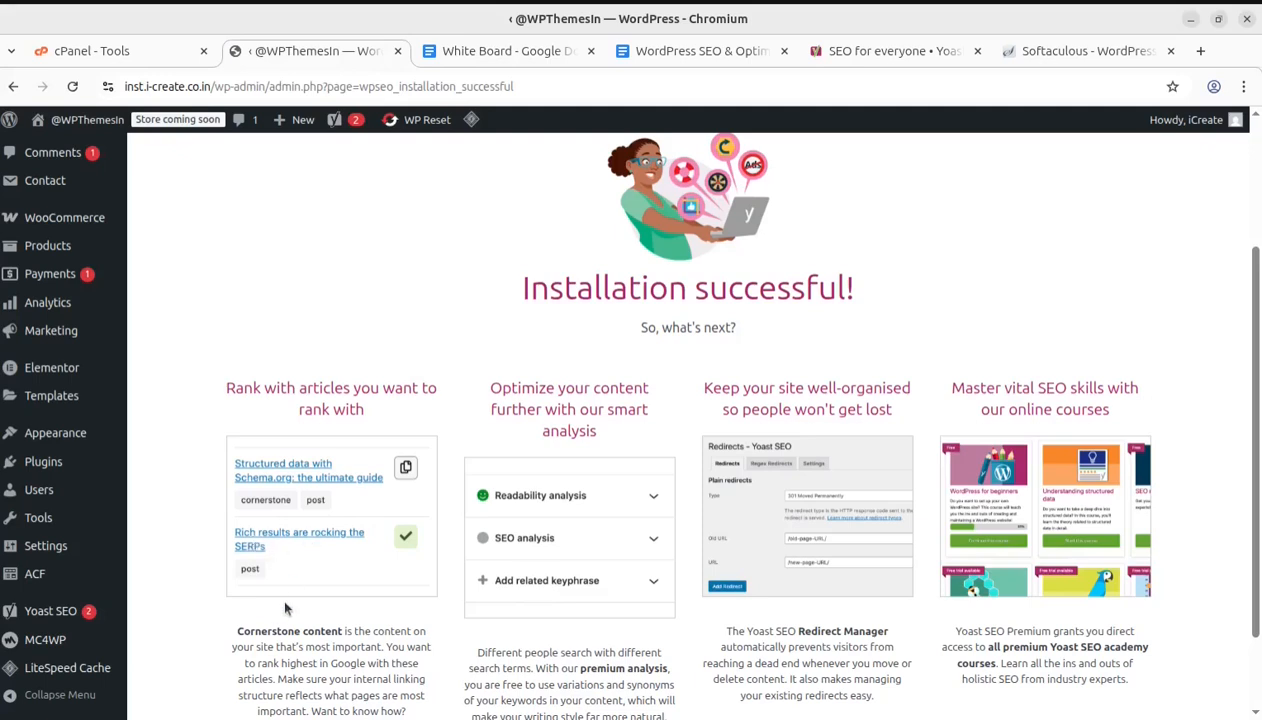
scroll(270, 545, down, 2)
drag(236, 524, 352, 528)
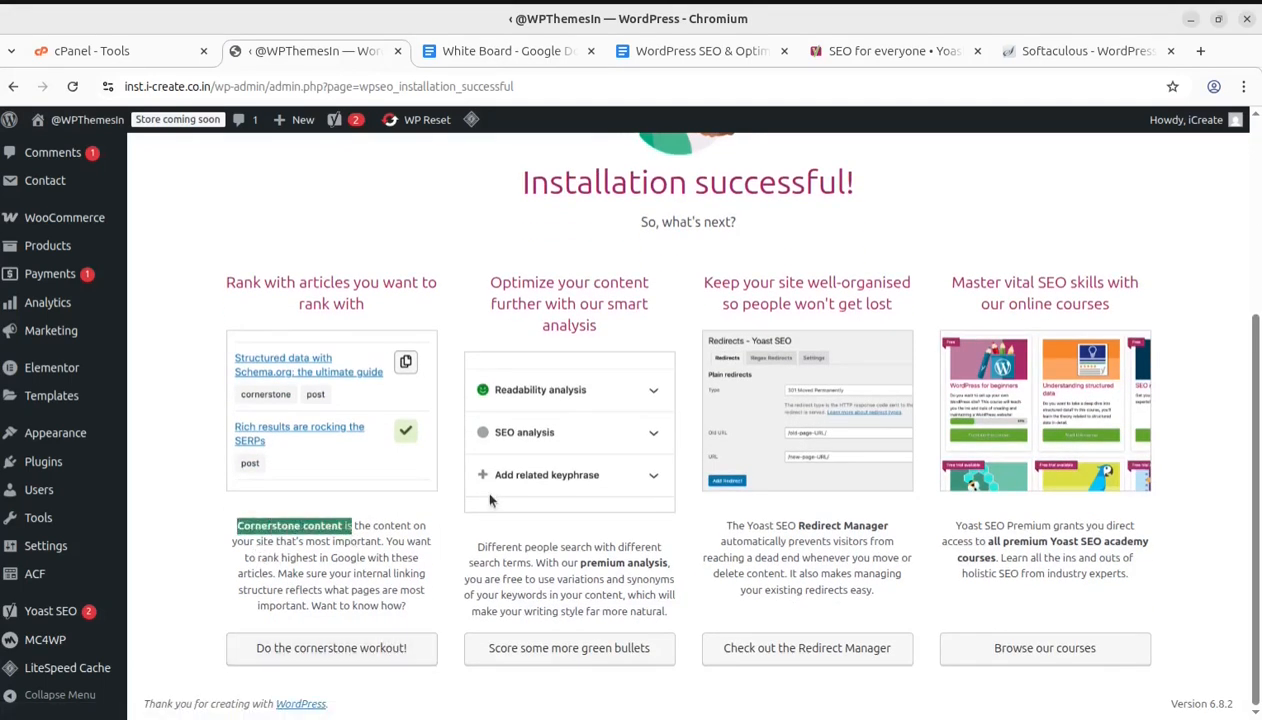
scroll(482, 486, up, 2)
scroll(482, 487, down, 2)
scroll(562, 454, up, 3)
scroll(562, 454, down, 3)
click(35, 603)
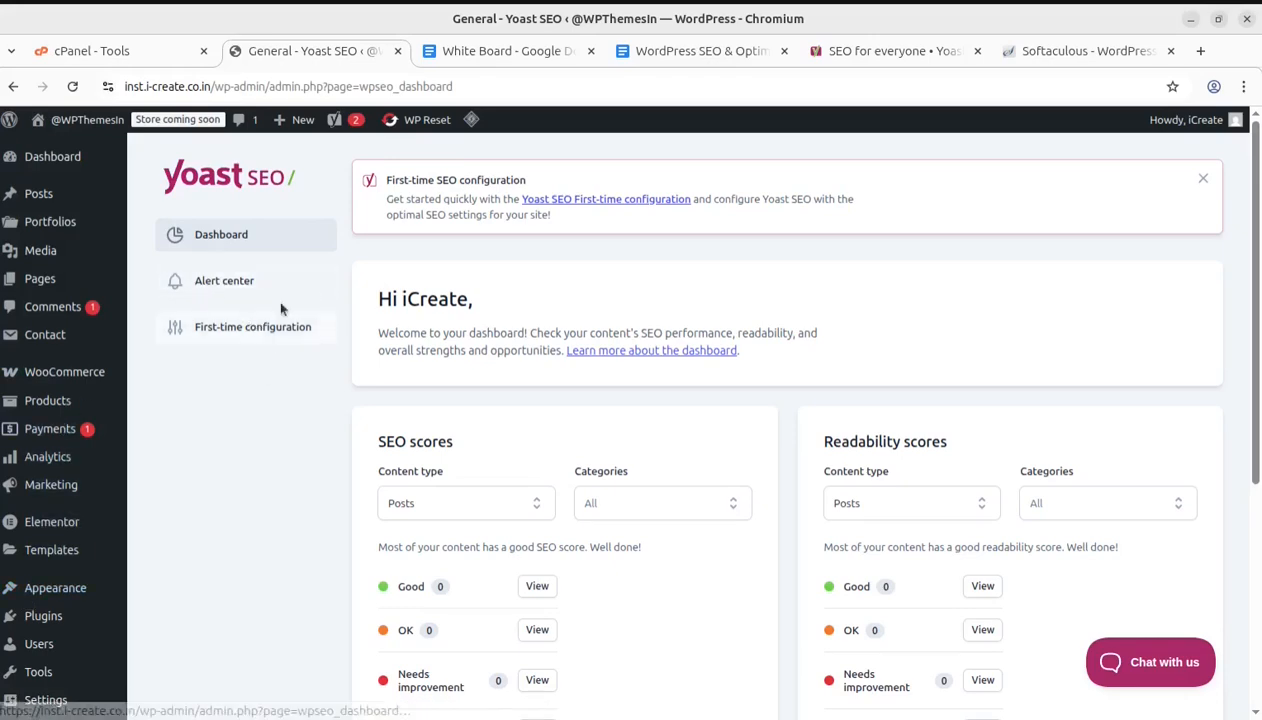
Review the SEO and readability scores on the Yoast dashboard, then open the Alert center
scroll(558, 516, down, 7)
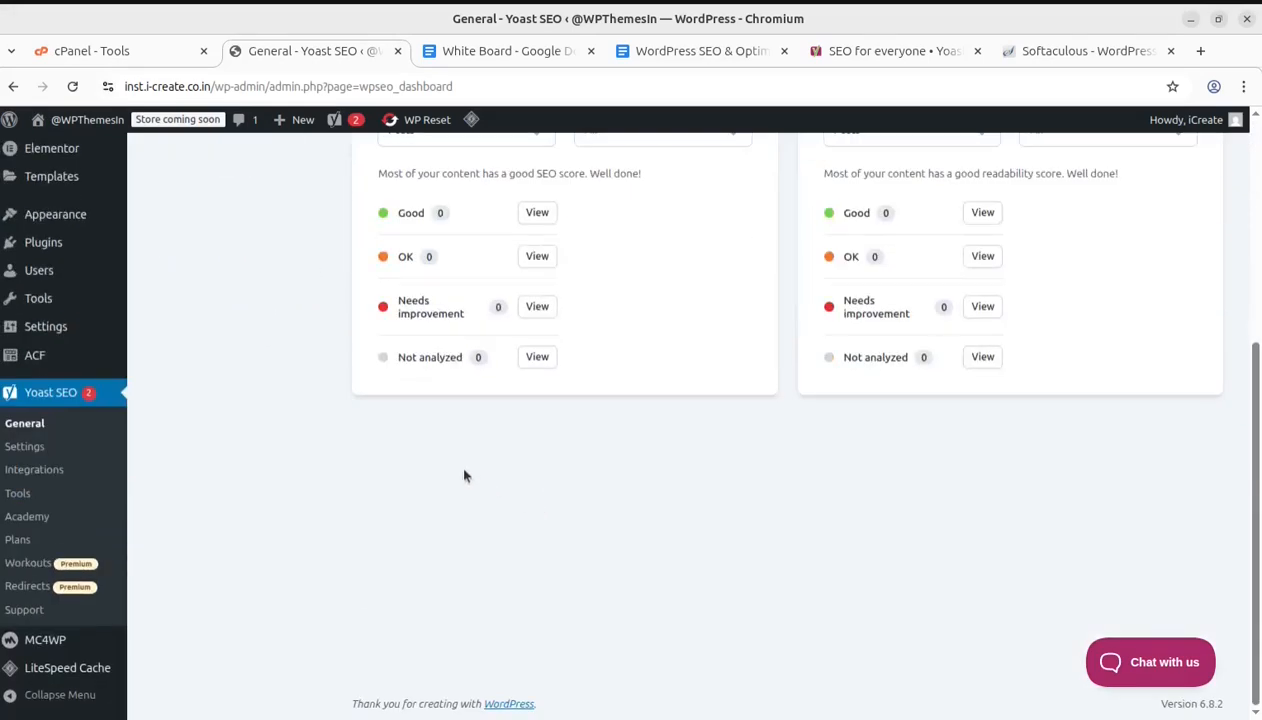
scroll(465, 473, up, 4)
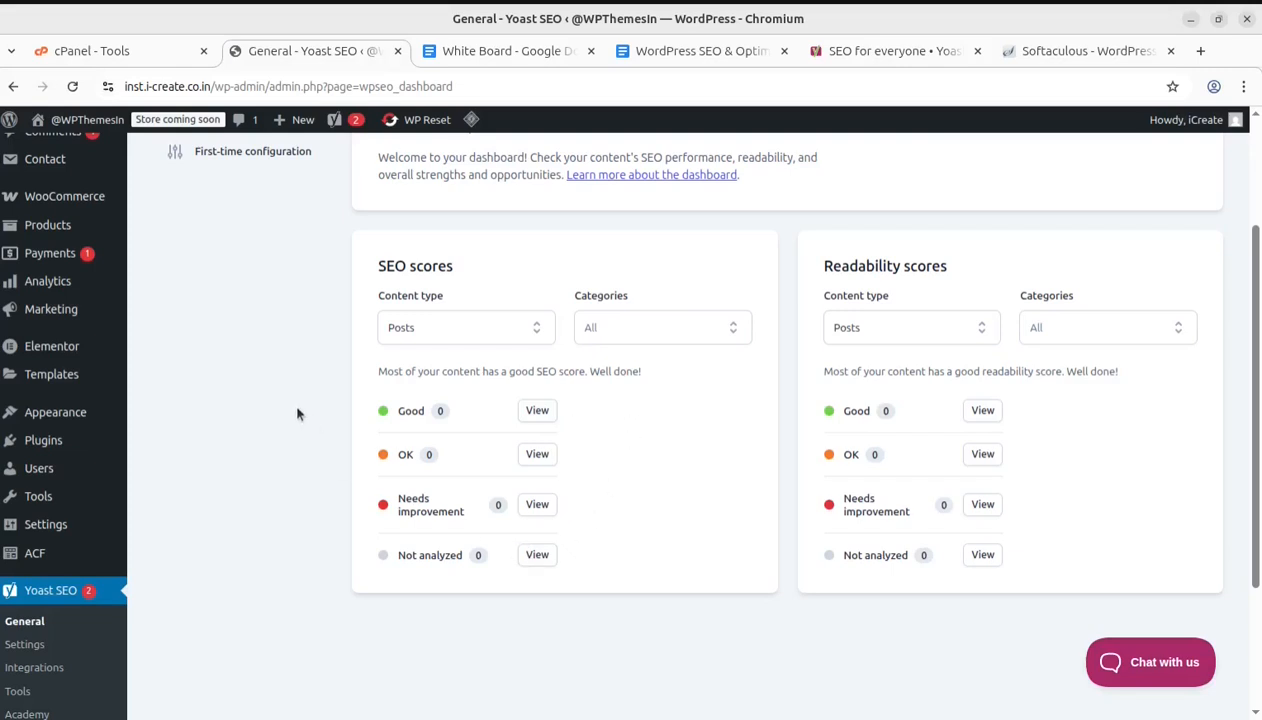
scroll(297, 413, up, 2)
scroll(297, 413, up, 1)
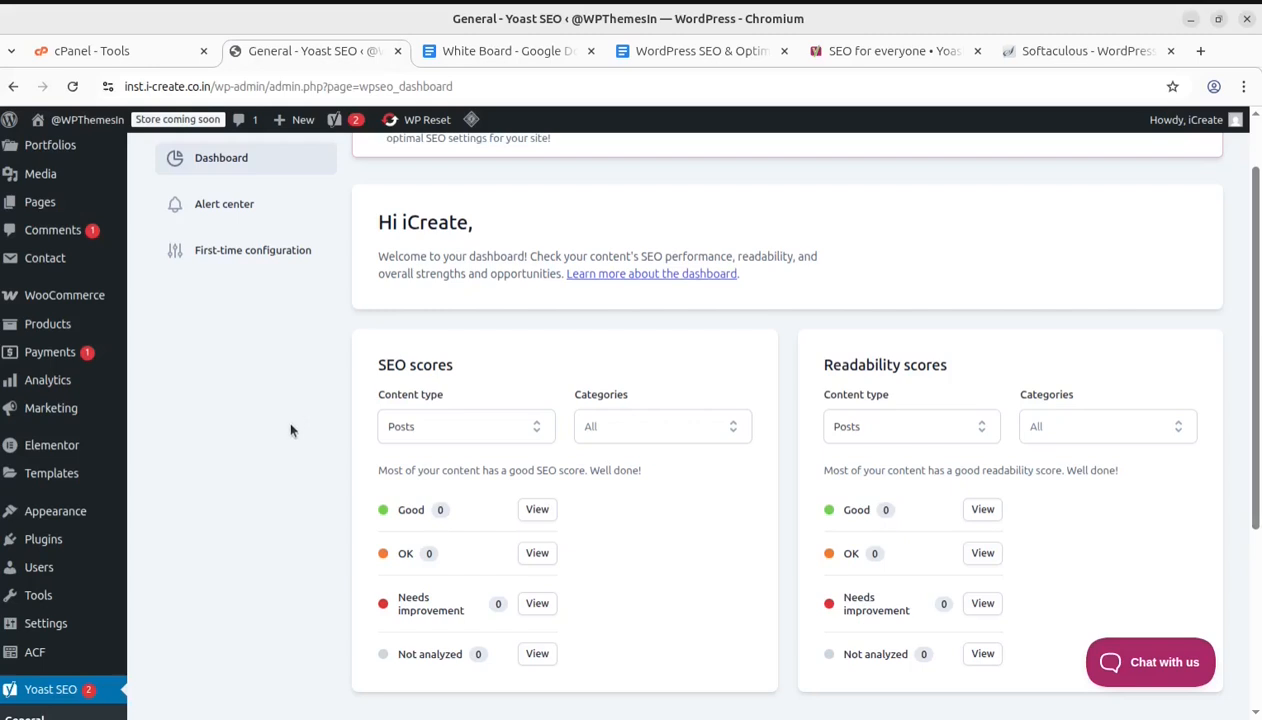
scroll(290, 428, up, 2)
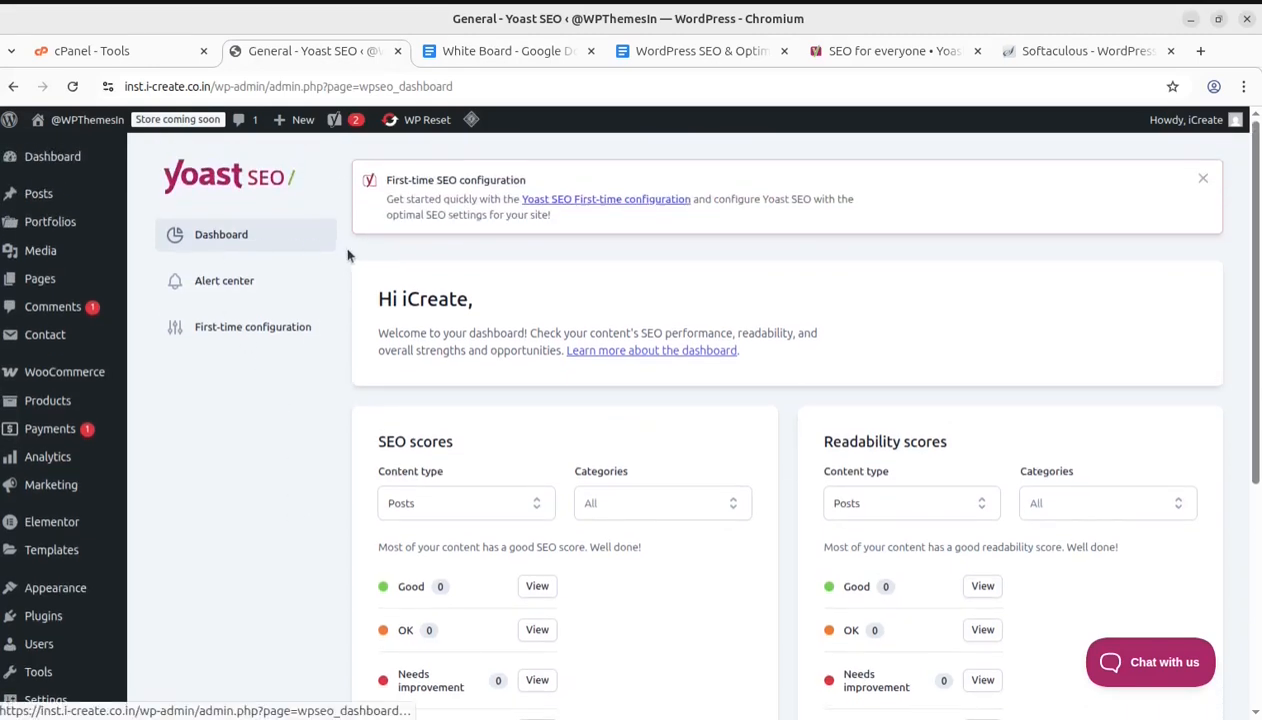
click(224, 285)
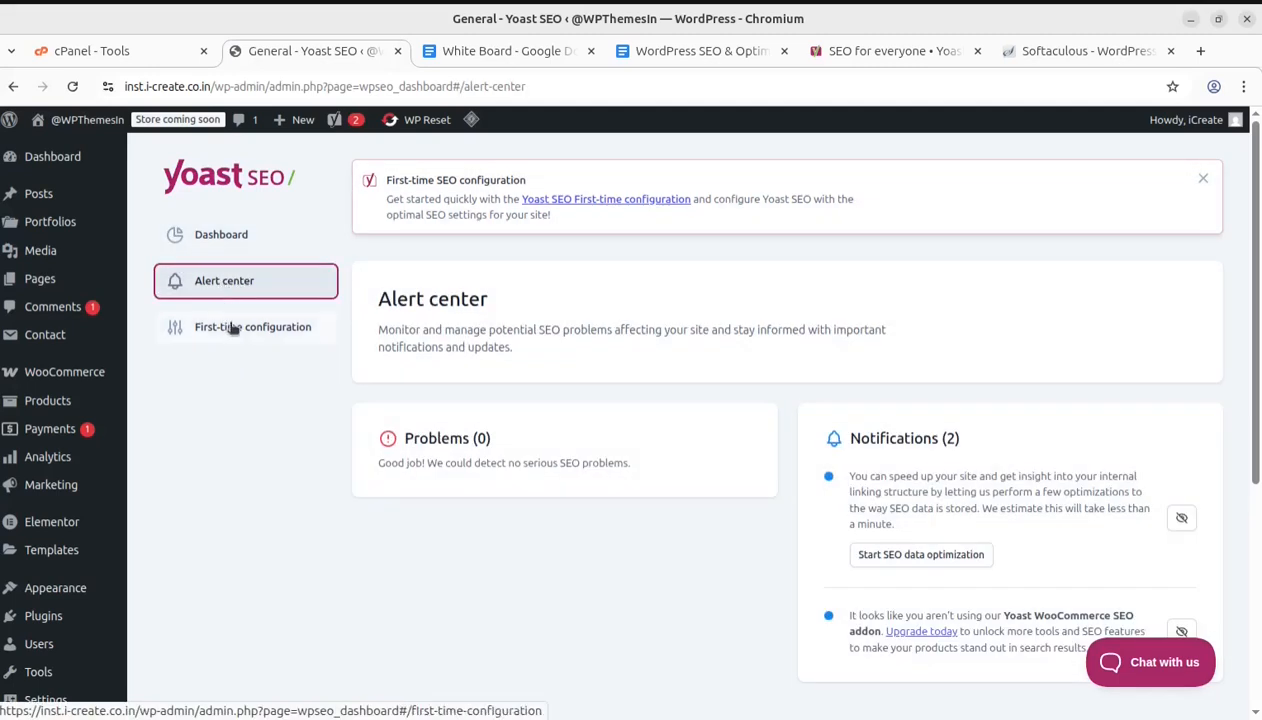
Open the First-time configuration and complete the SEO data optimization step, continuing to the next stage
click(232, 328)
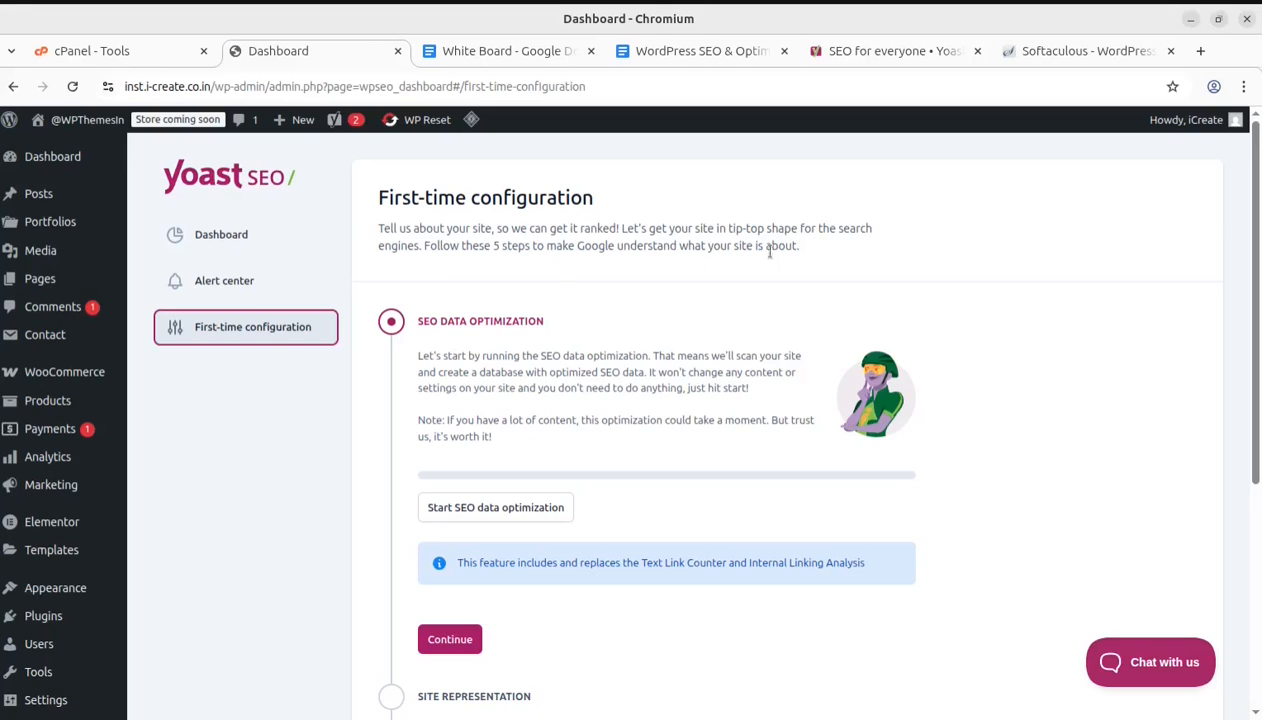
scroll(766, 257, down, 2)
scroll(809, 301, up, 1)
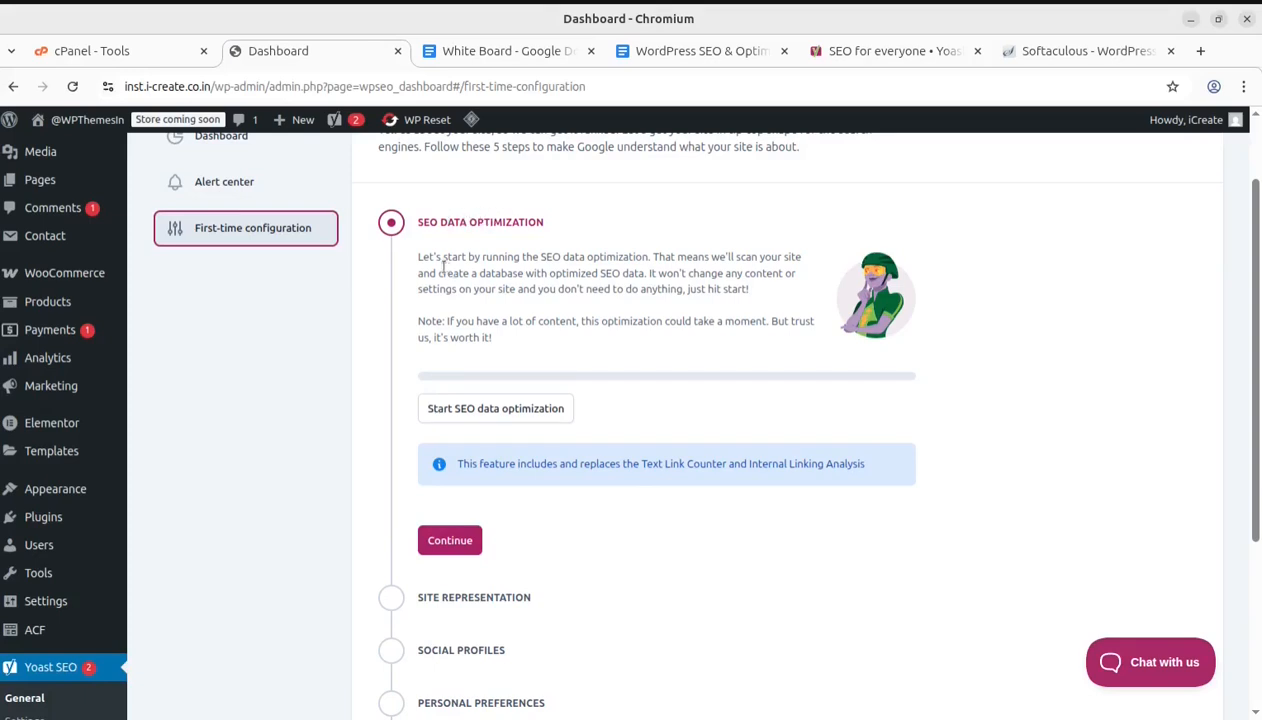
drag(414, 221, 541, 221)
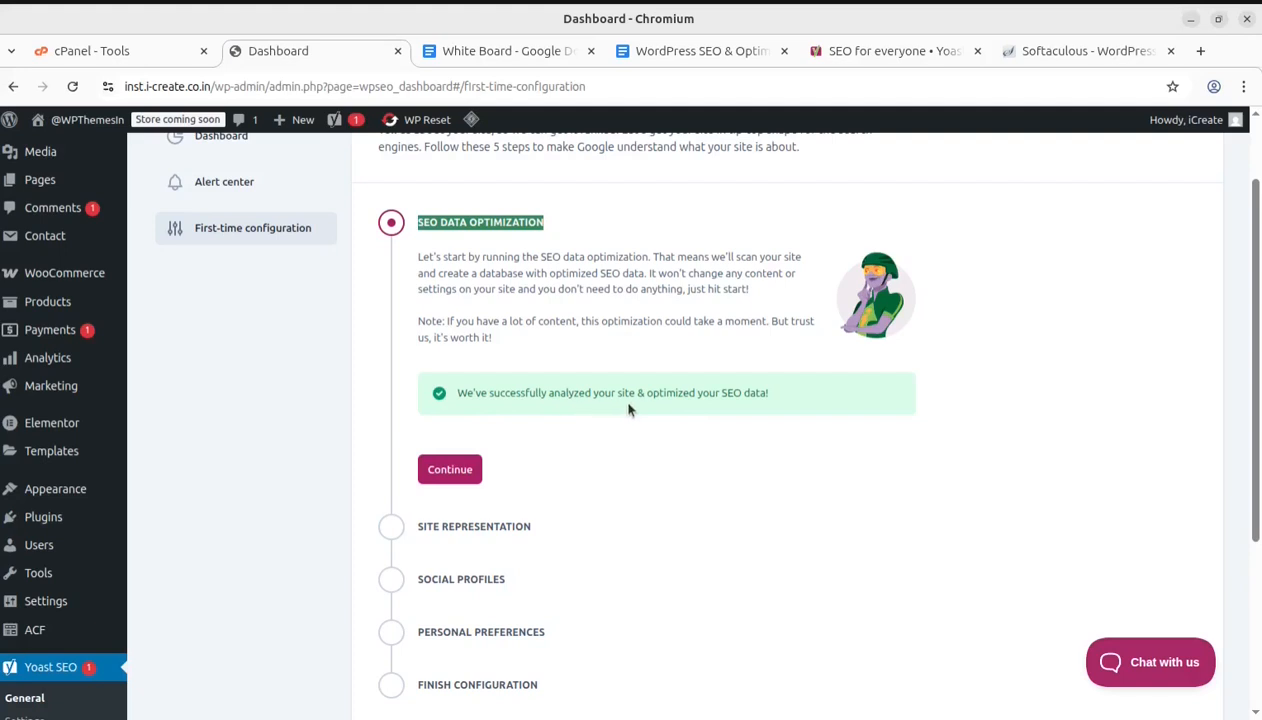
drag(785, 396, 458, 393)
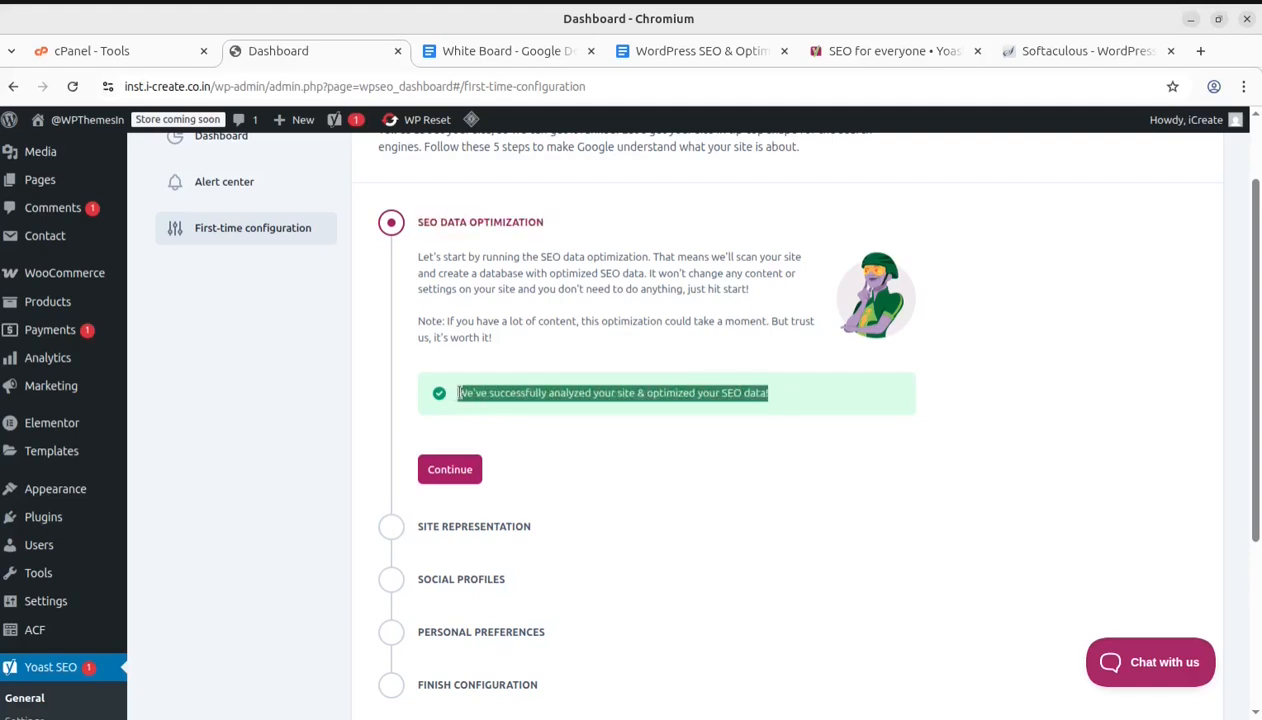
click(1069, 421)
click(444, 476)
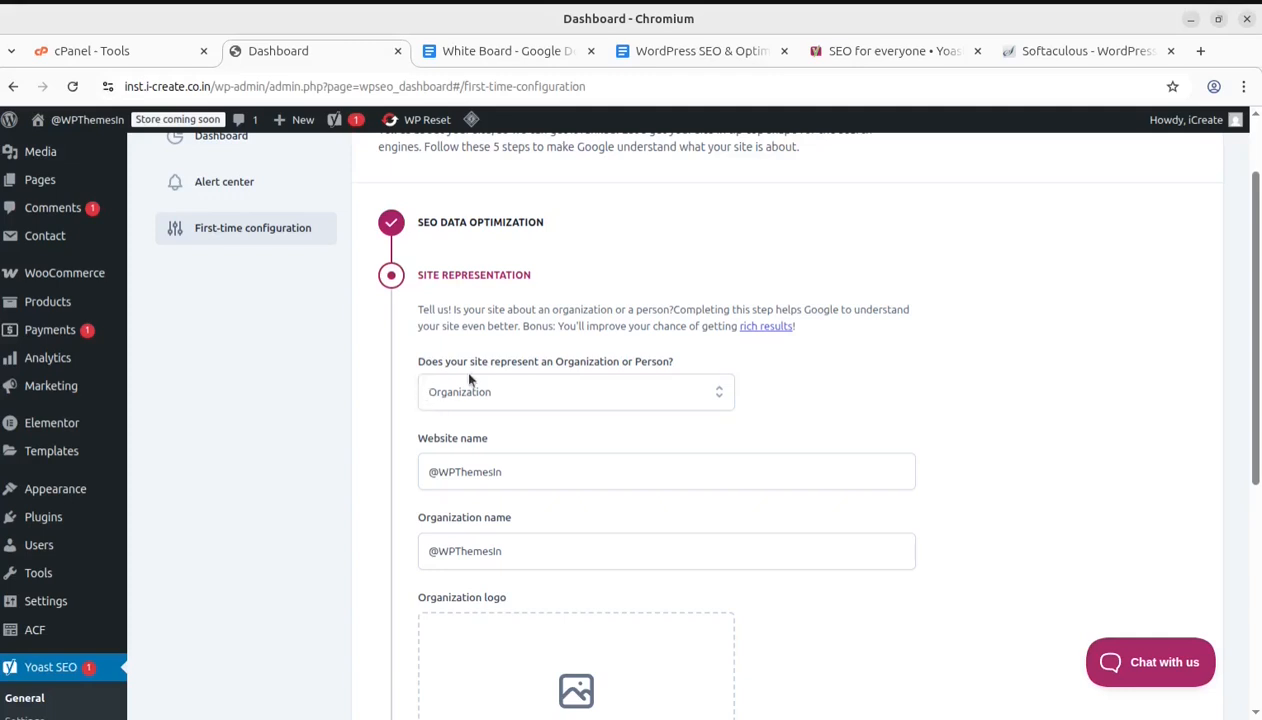
Keep Organization as the site representation with the existing website and organization names, and save the step
click(684, 393)
click(855, 425)
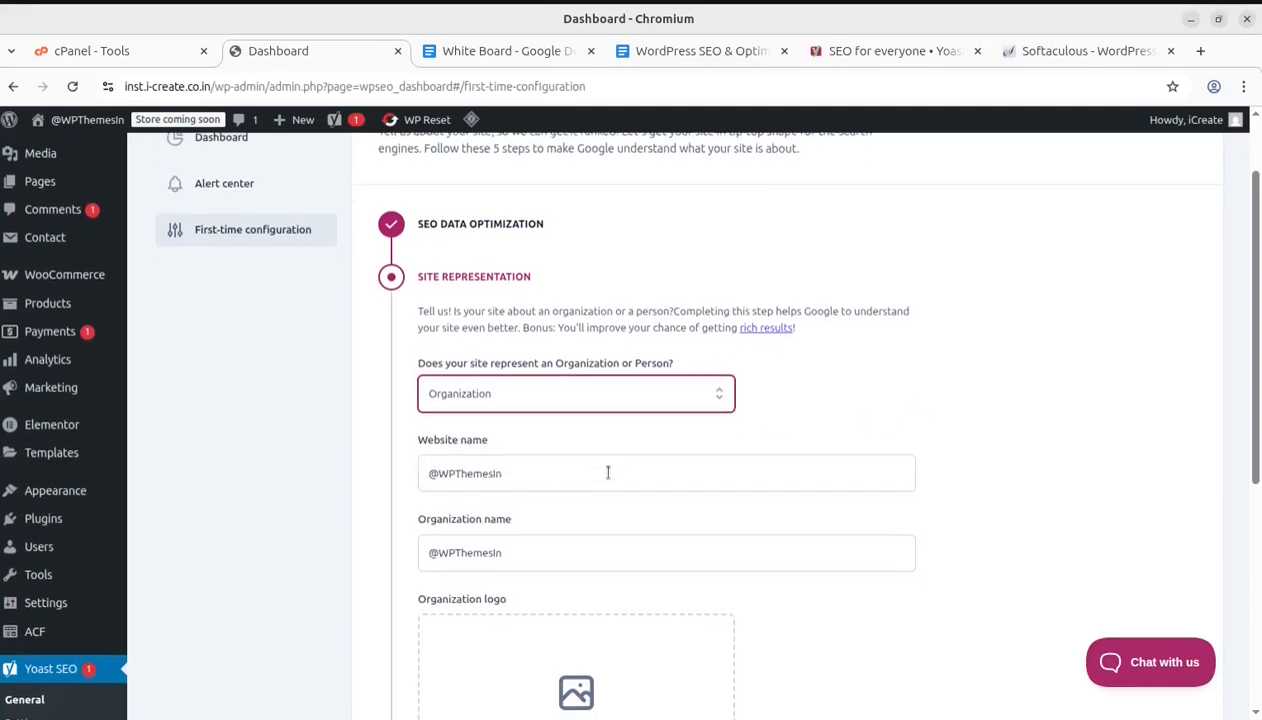
scroll(459, 552, down, 3)
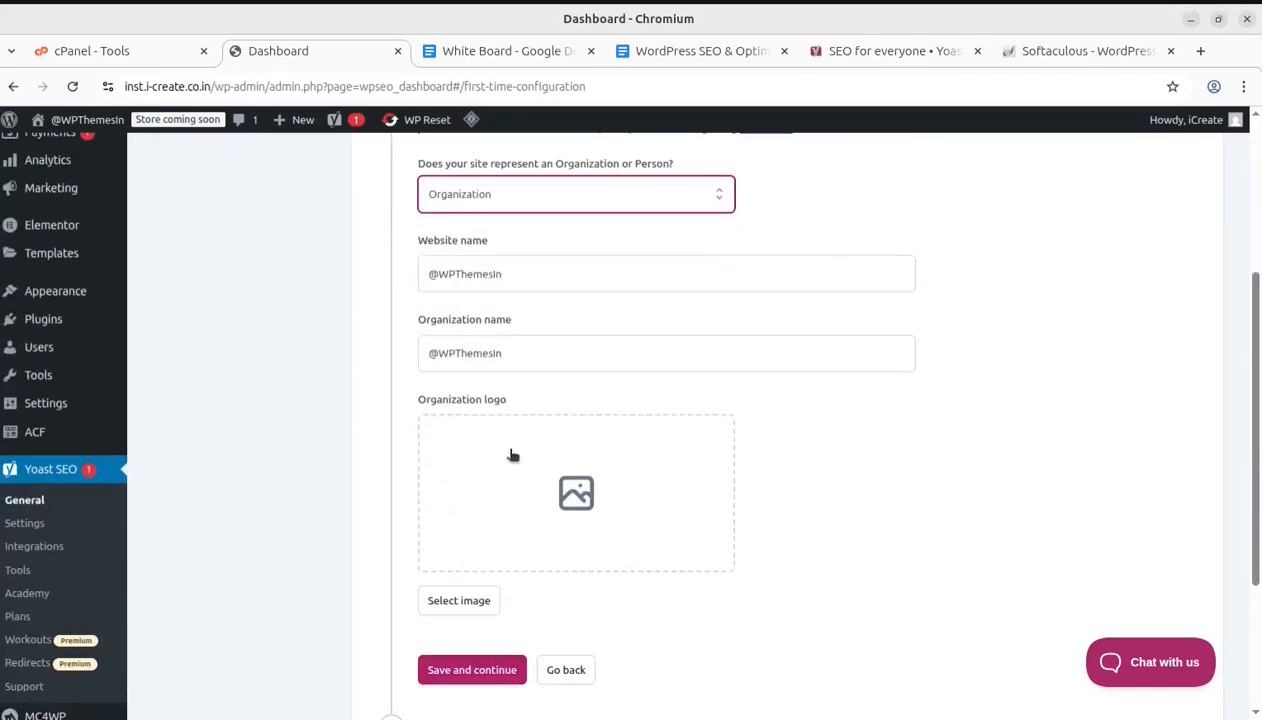
scroll(540, 480, down, 2)
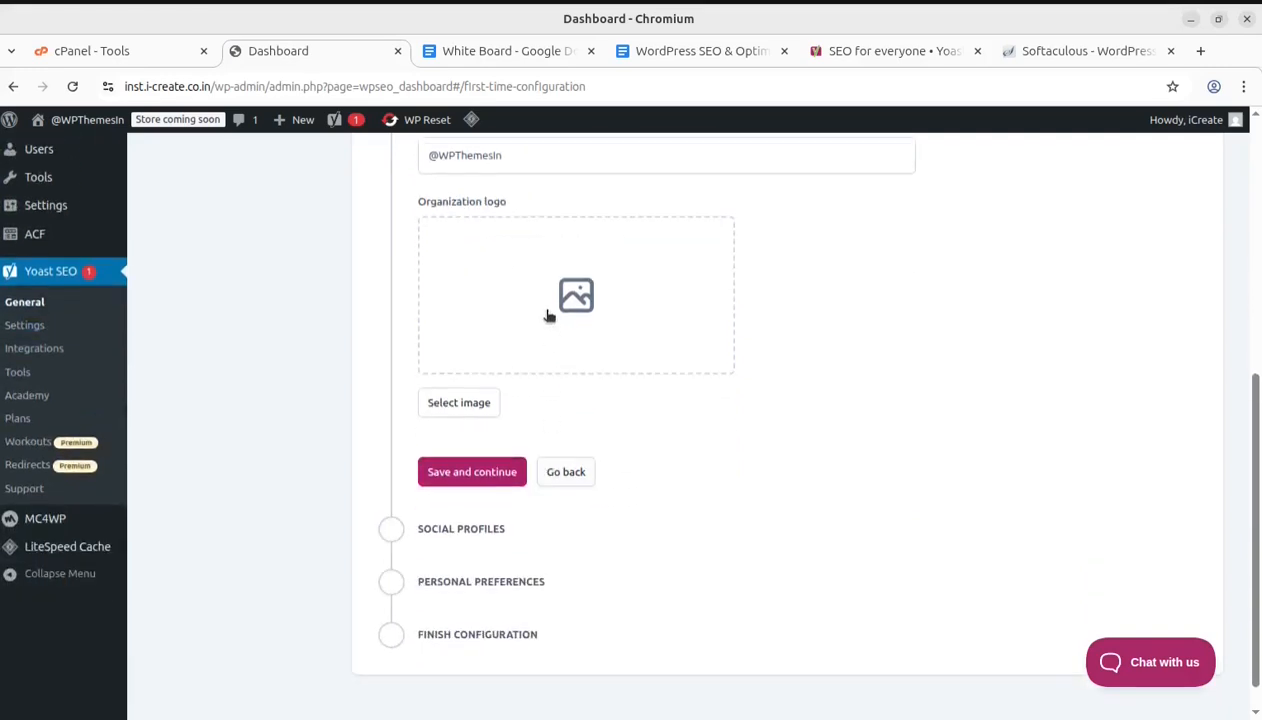
click(474, 481)
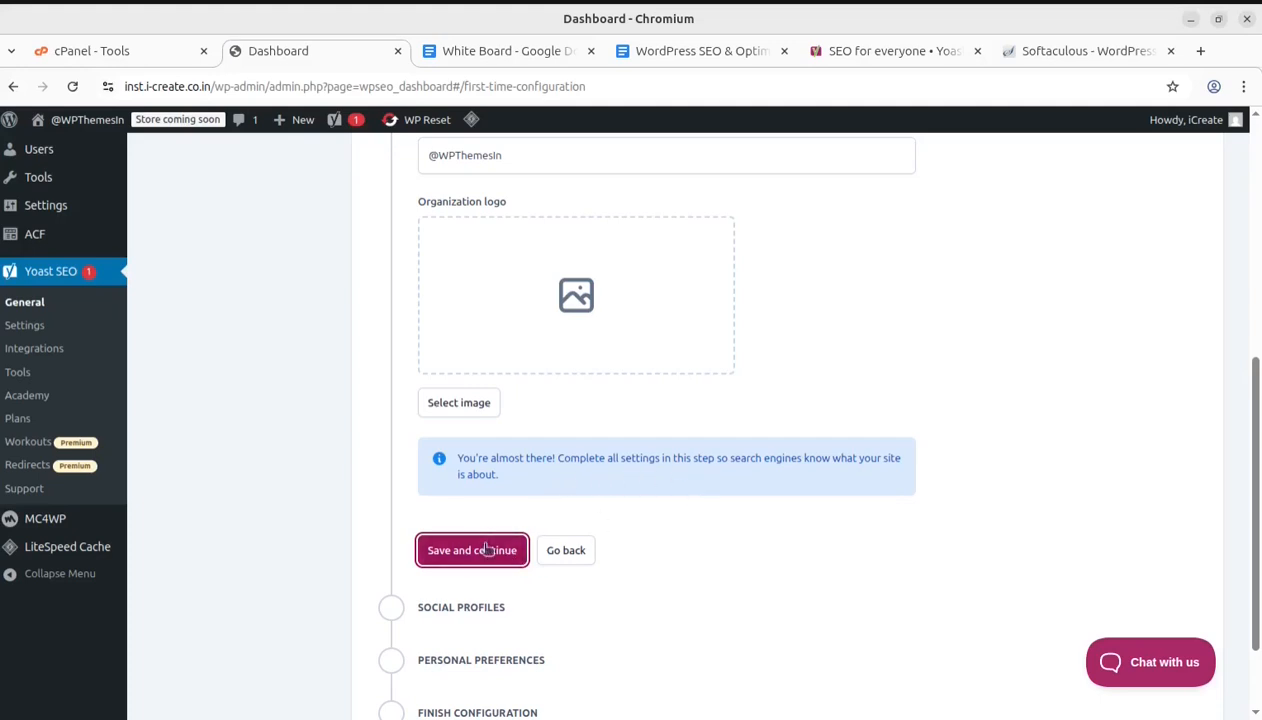
click(449, 552)
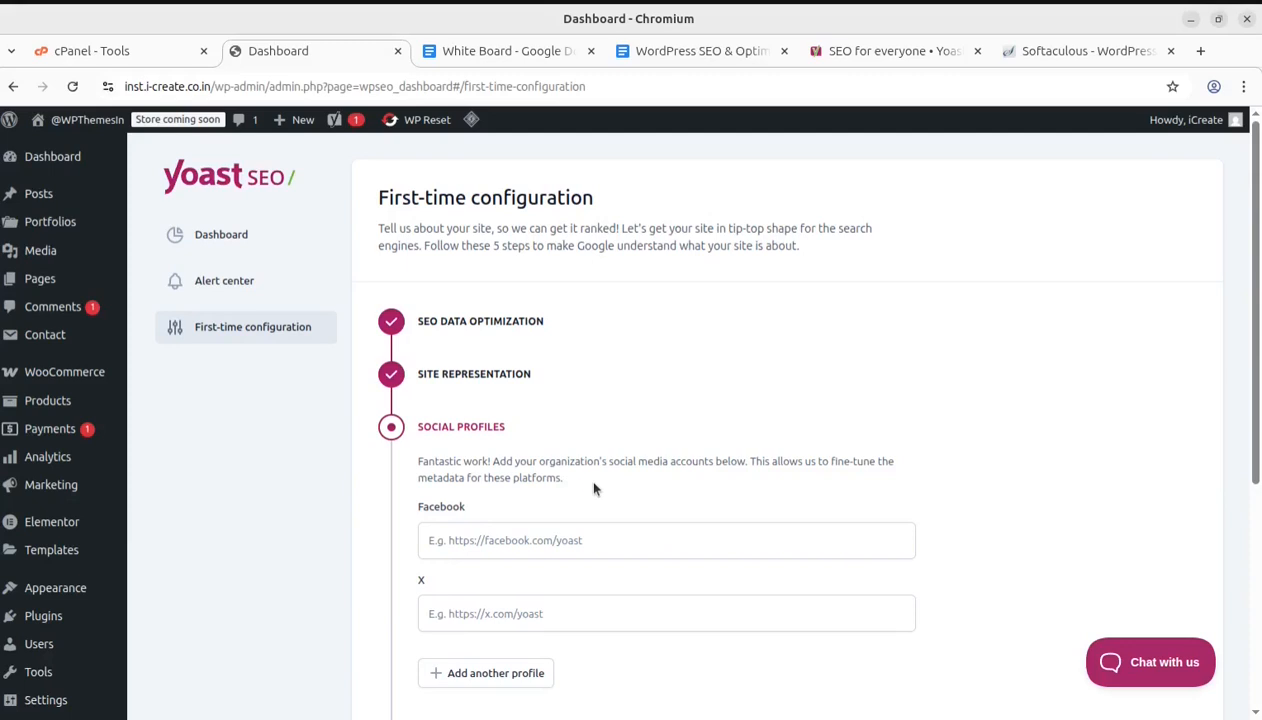
Save and continue the Social profiles step without adding any Facebook or X accounts
scroll(593, 488, down, 2)
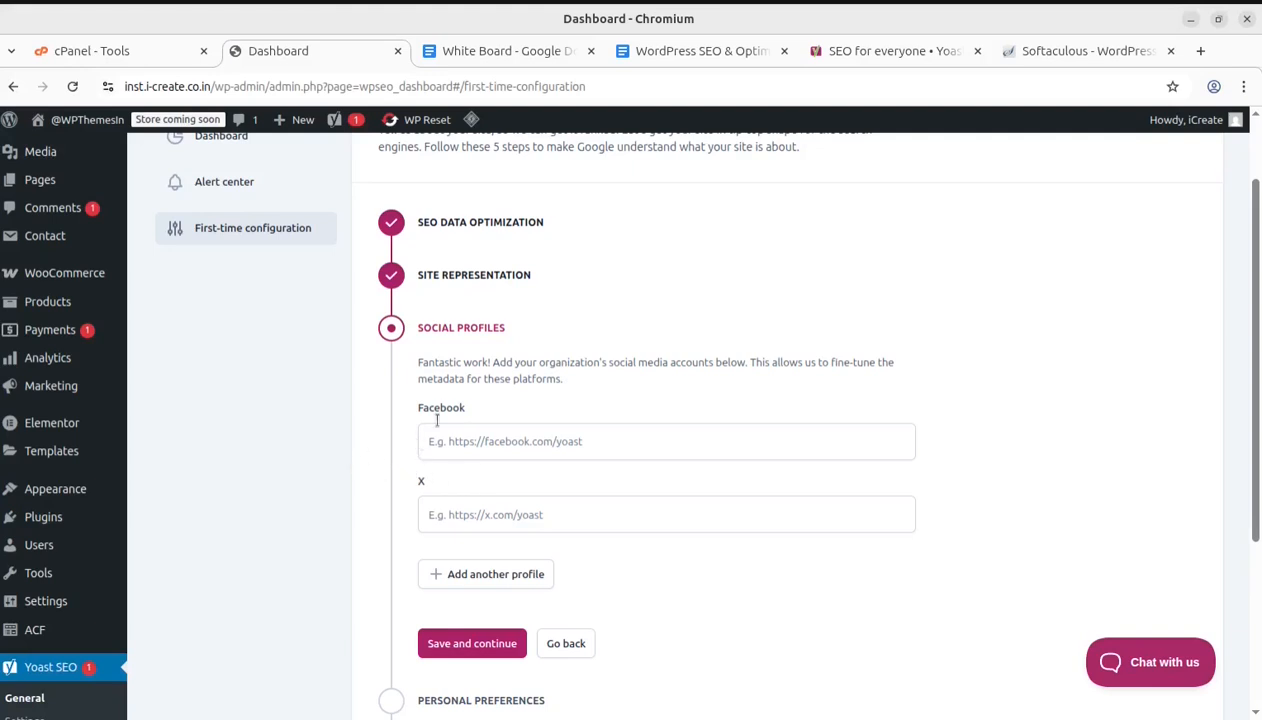
scroll(470, 425, down, 2)
scroll(499, 516, down, 2)
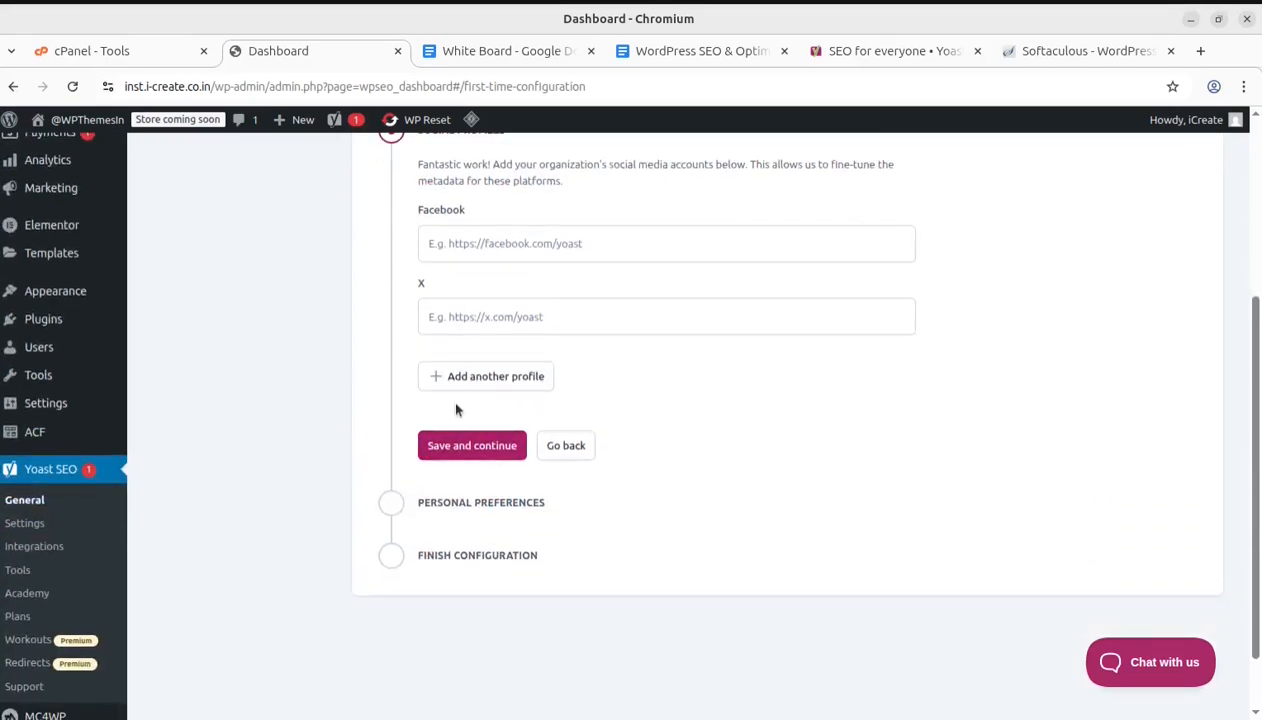
click(469, 446)
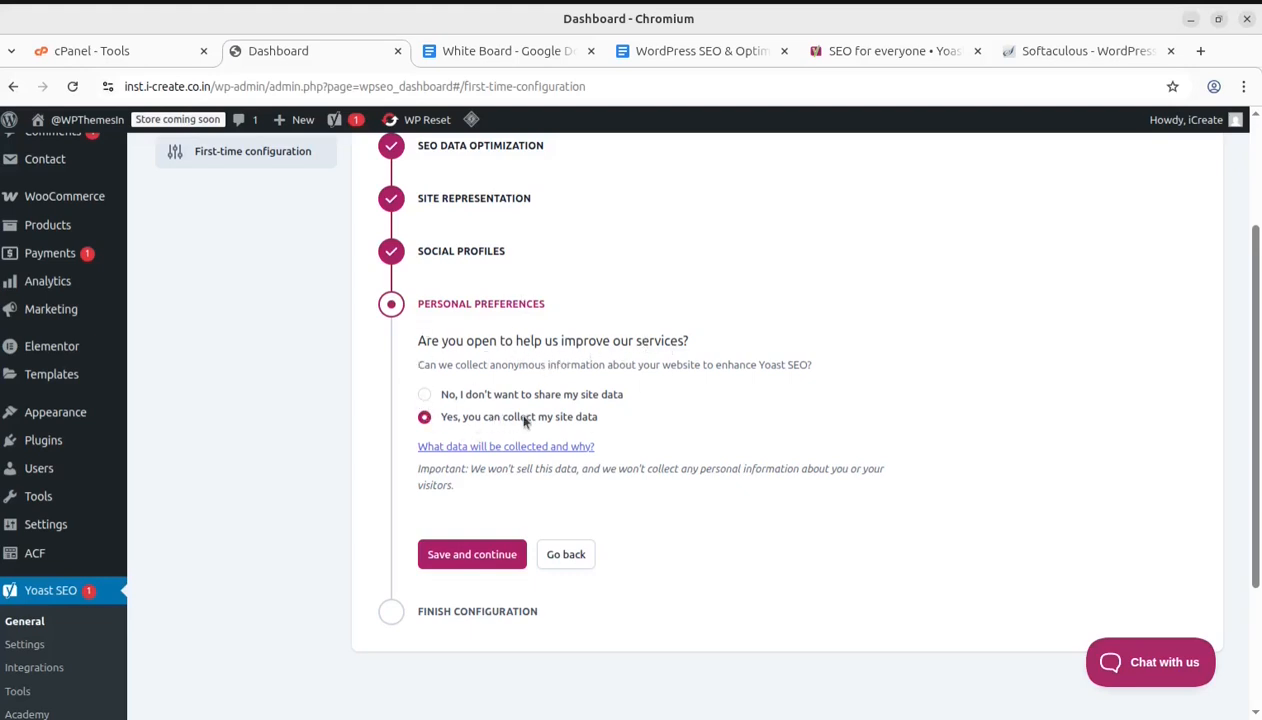
Save the personal preferences allowing site data collection, finishing the configuration, and go to the SEO dashboard
click(458, 556)
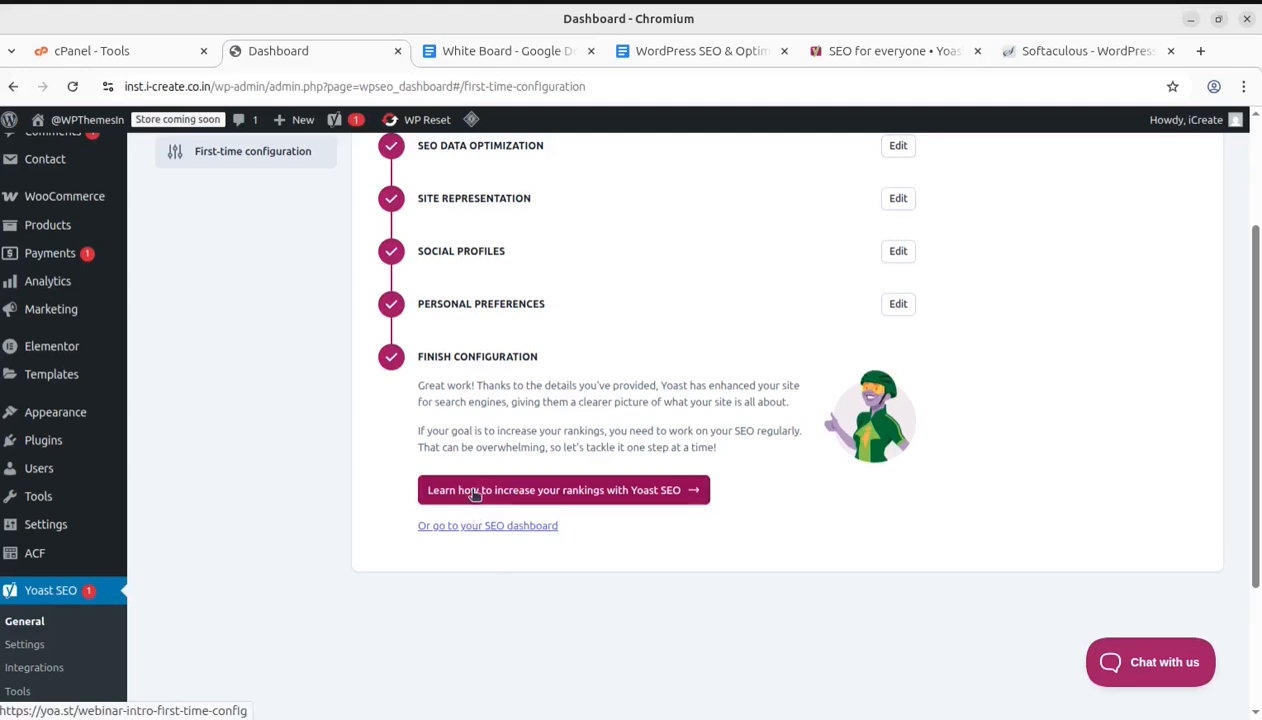
click(480, 529)
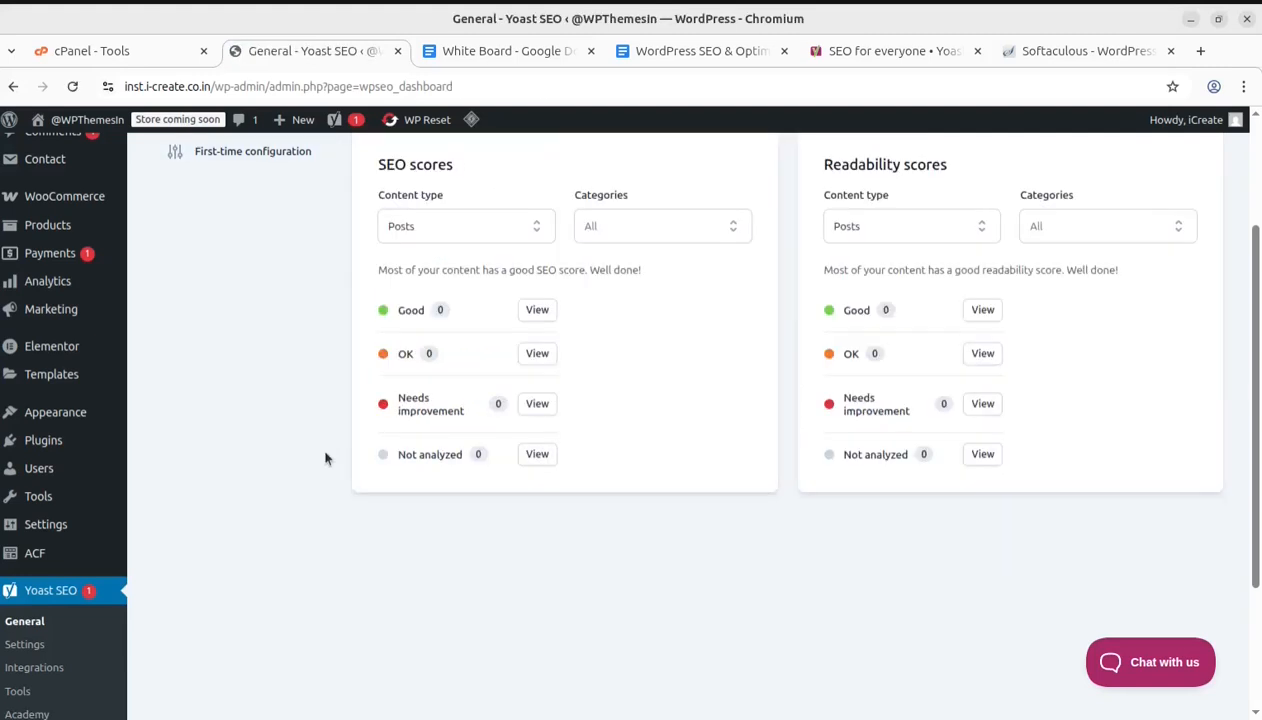
Open Yoast SEO Settings and review the Site features toggles for Writing, Site structure, Social sharing, Tools and APIs
scroll(312, 452, down, 3)
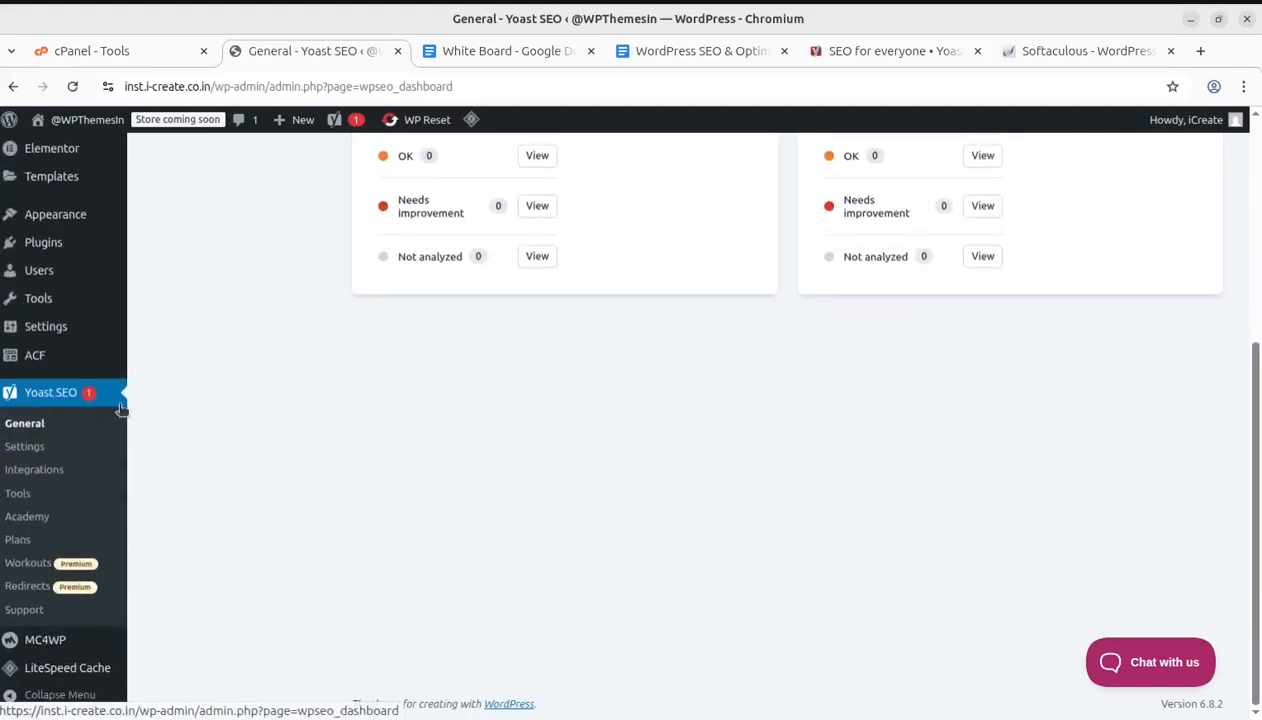
click(25, 450)
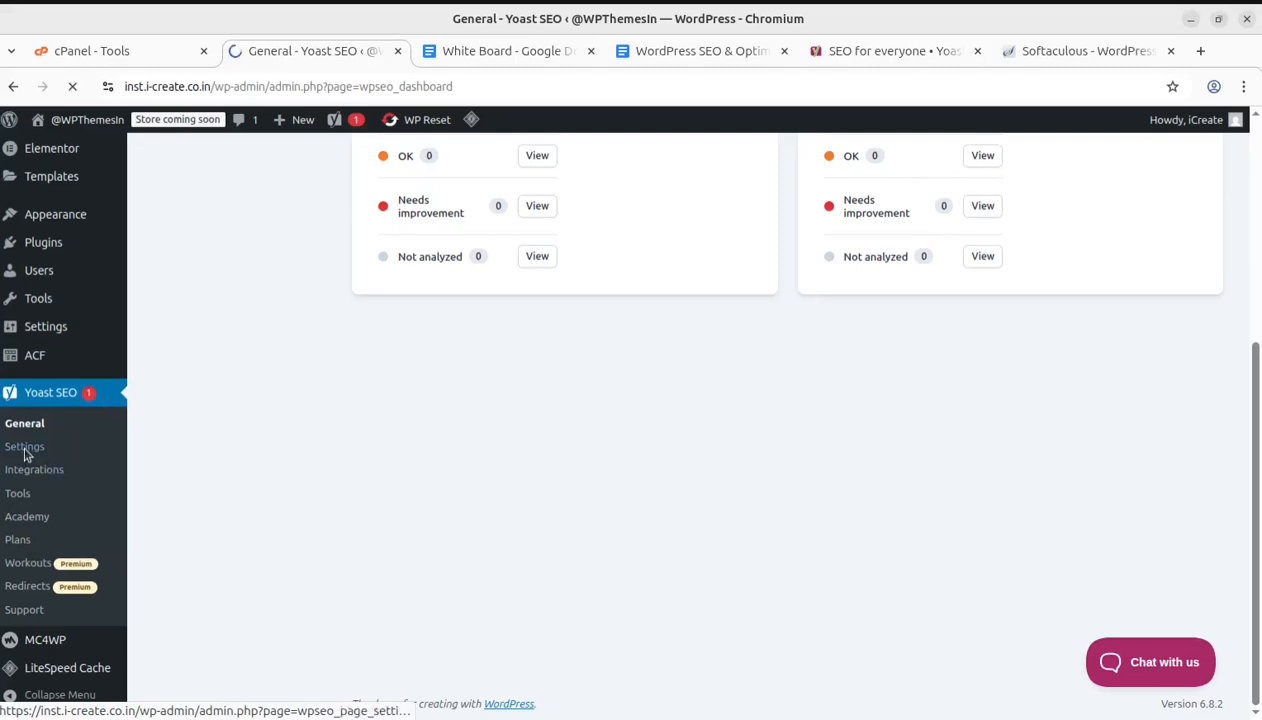
scroll(601, 510, up, 3)
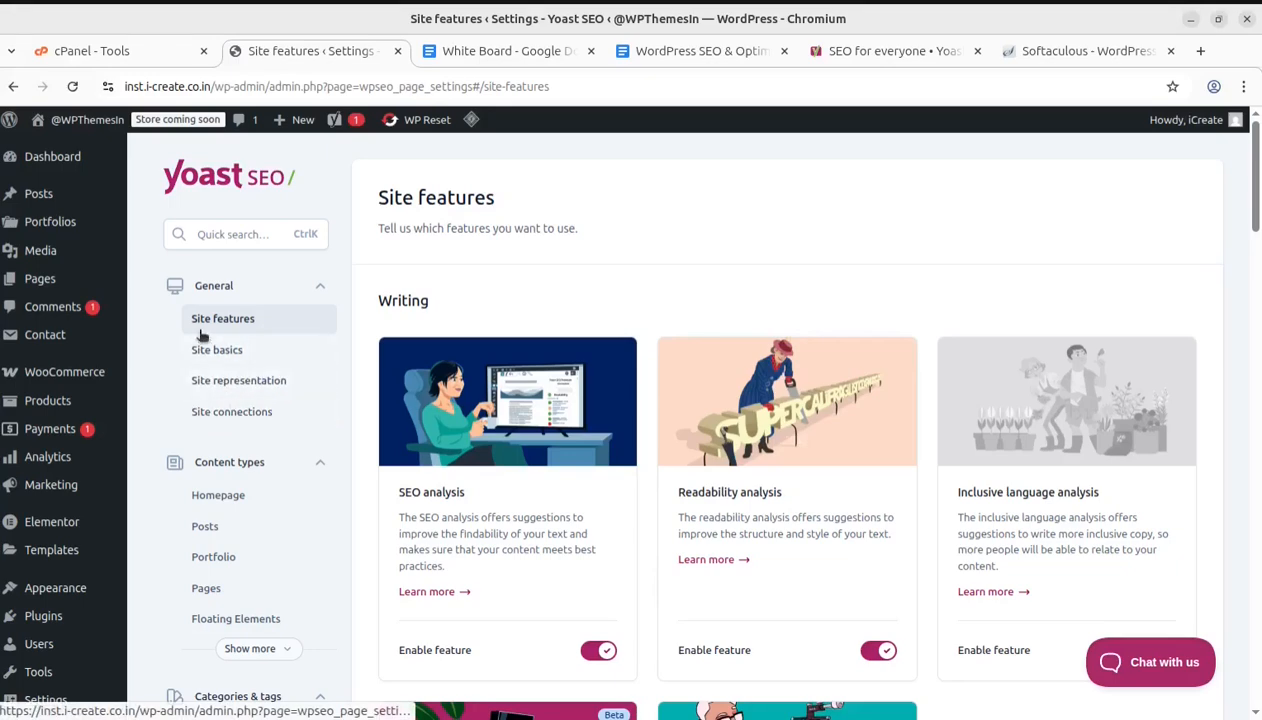
scroll(288, 418, down, 3)
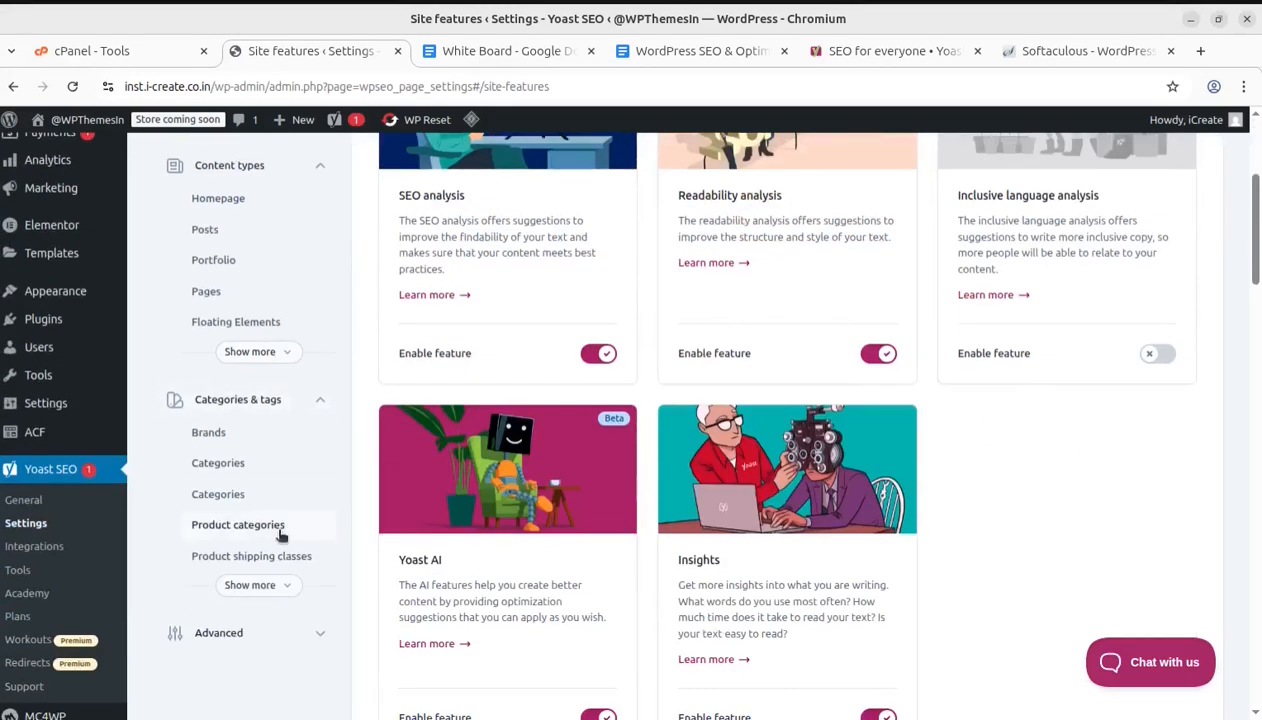
scroll(279, 537, up, 3)
scroll(279, 537, up, 1)
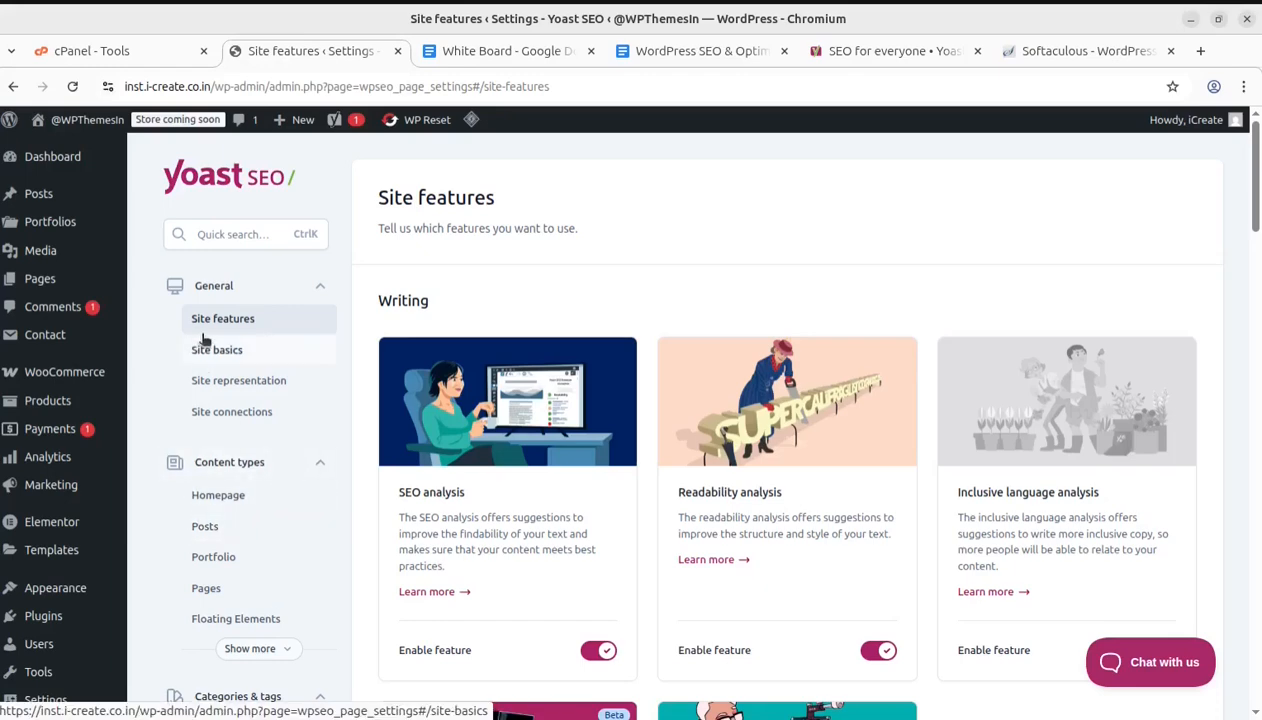
scroll(510, 315, down, 2)
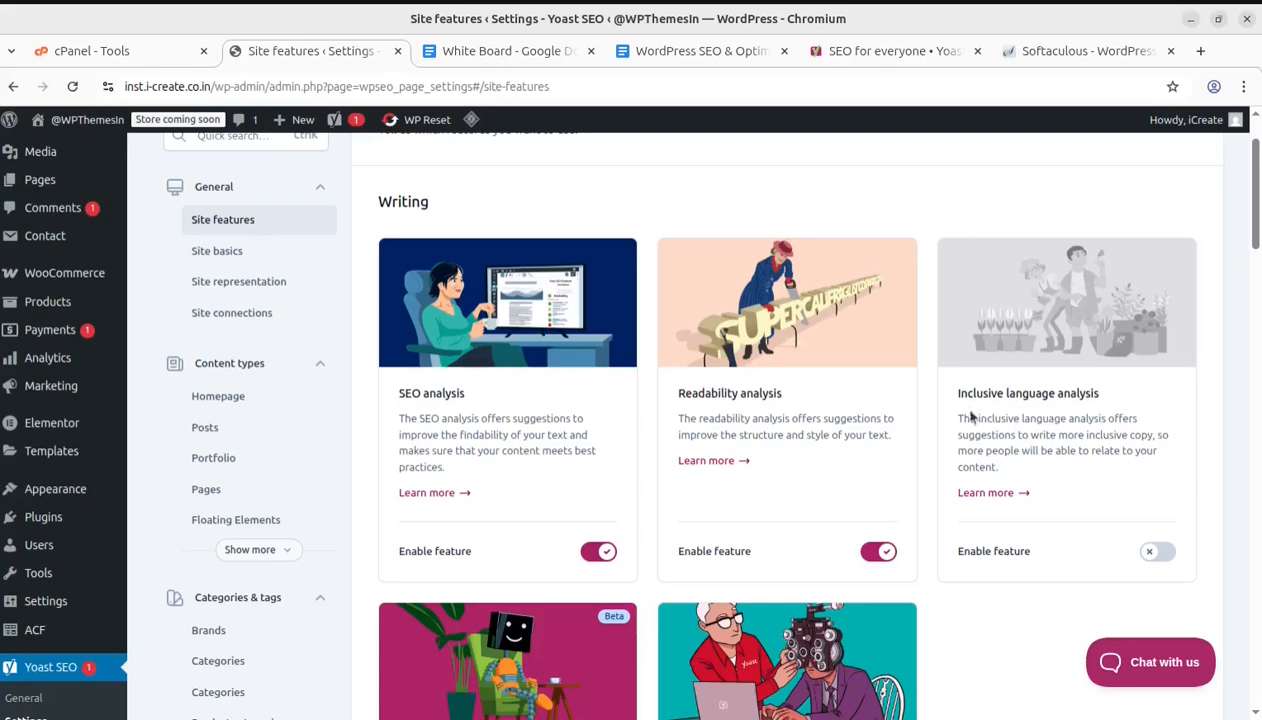
scroll(1118, 458, down, 1)
scroll(1118, 458, down, 2)
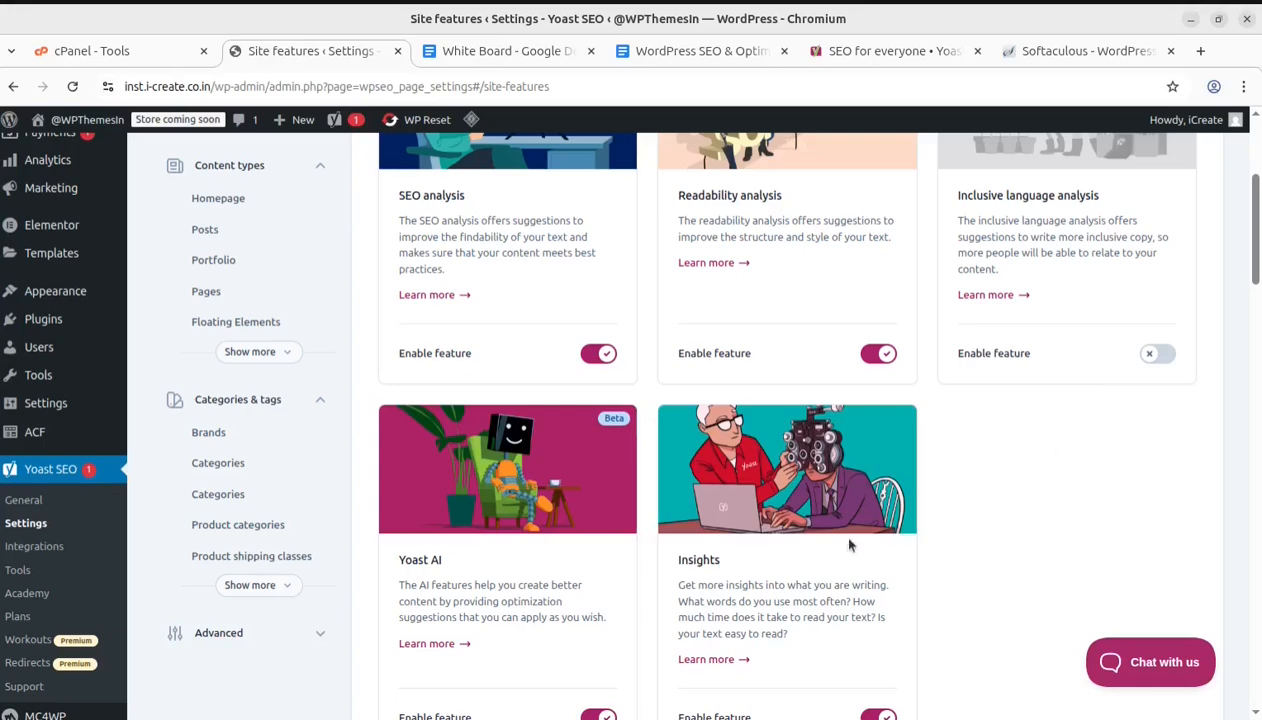
scroll(545, 568, down, 2)
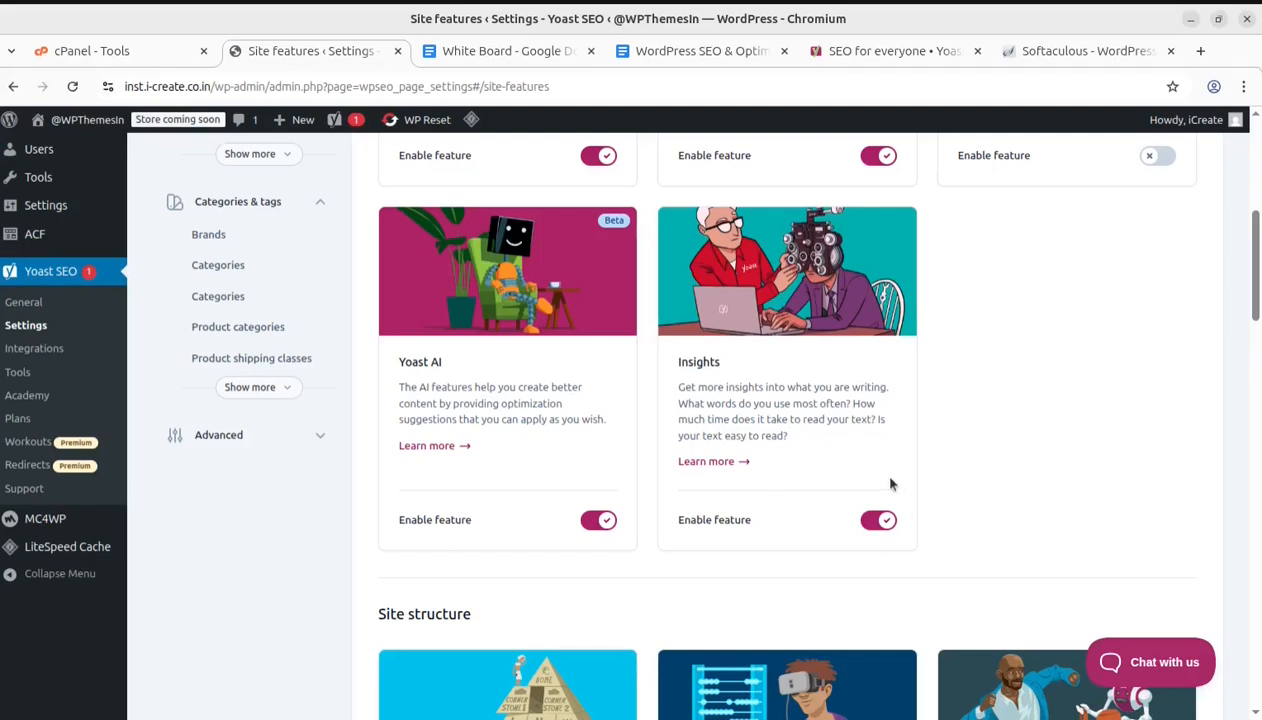
scroll(656, 458, down, 3)
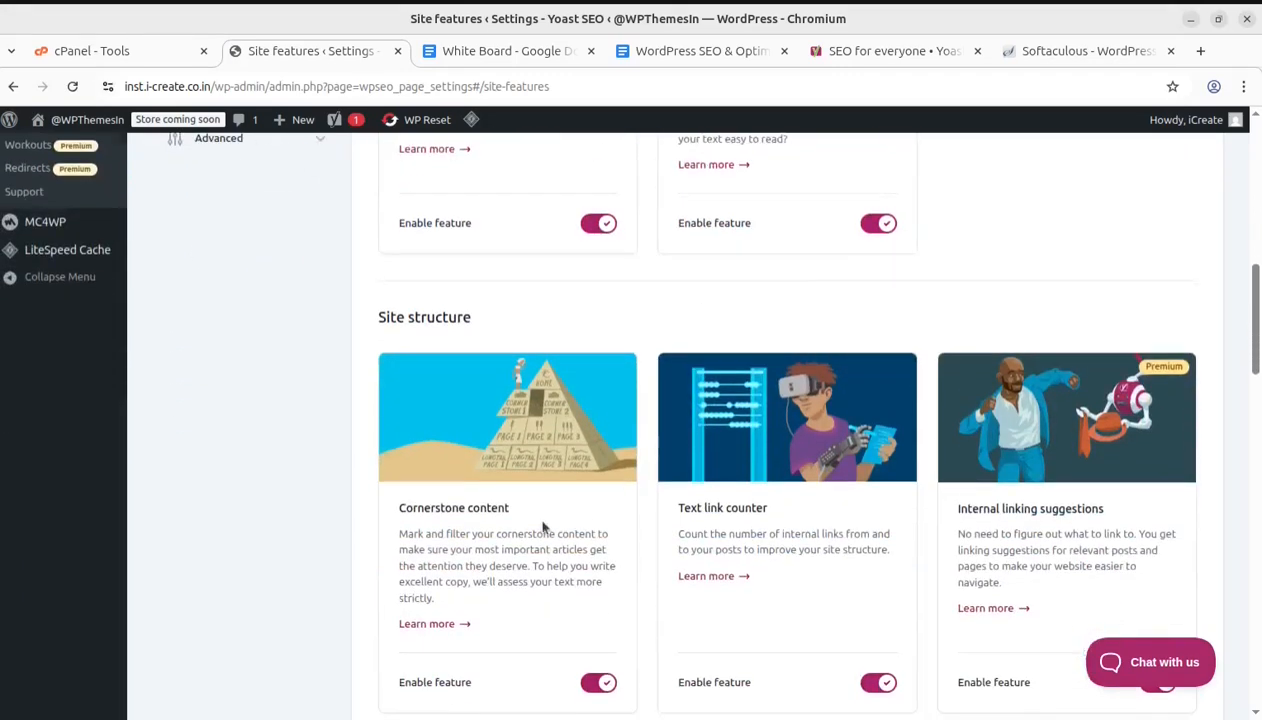
scroll(440, 448, down, 2)
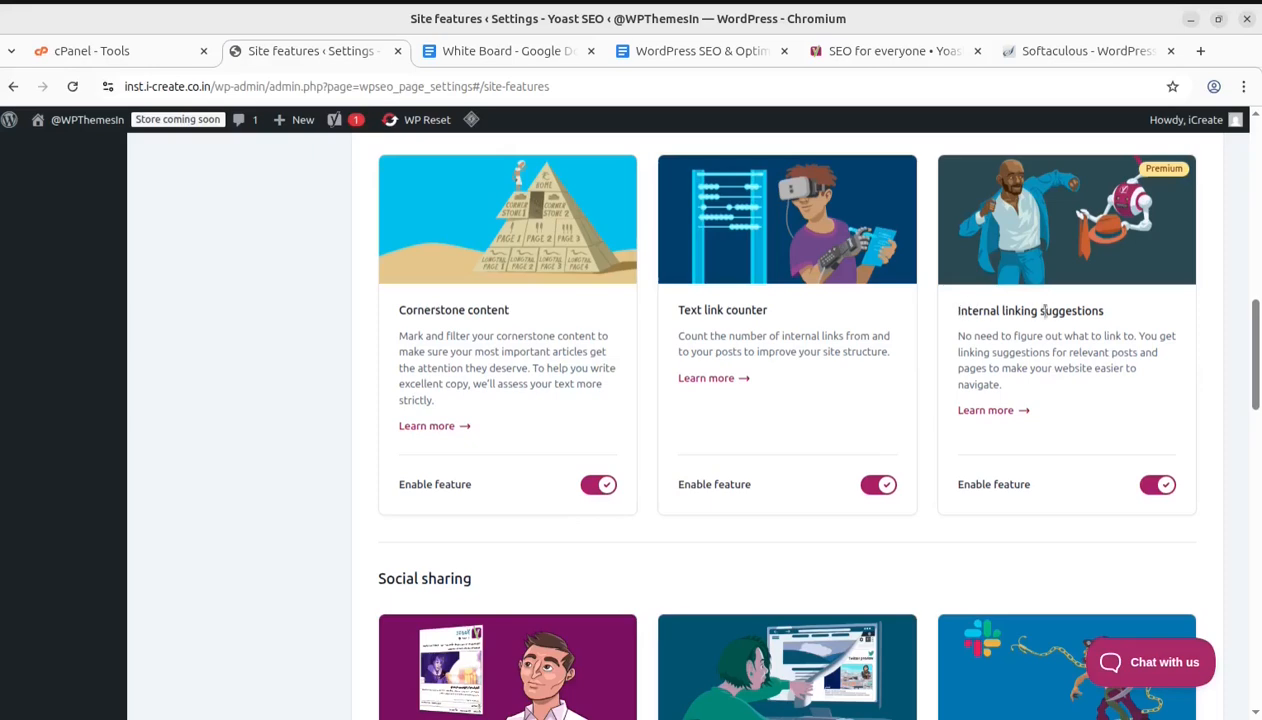
scroll(1136, 438, down, 3)
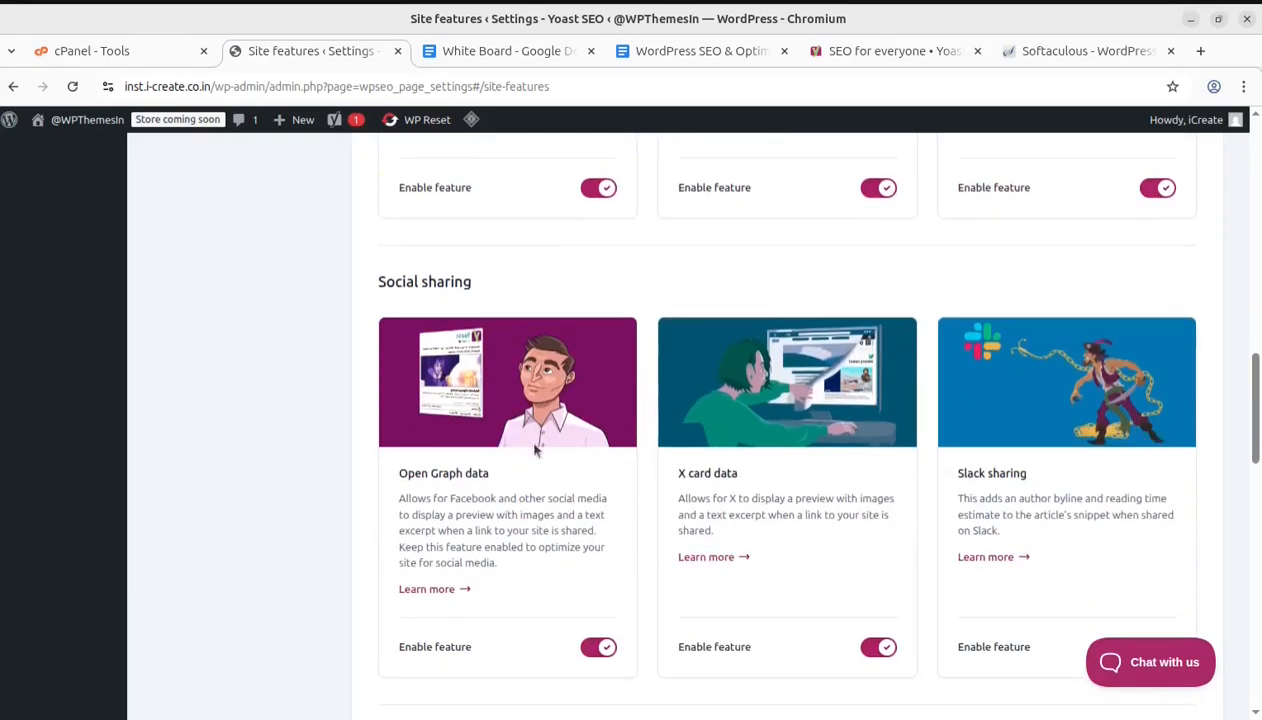
scroll(455, 393, down, 1)
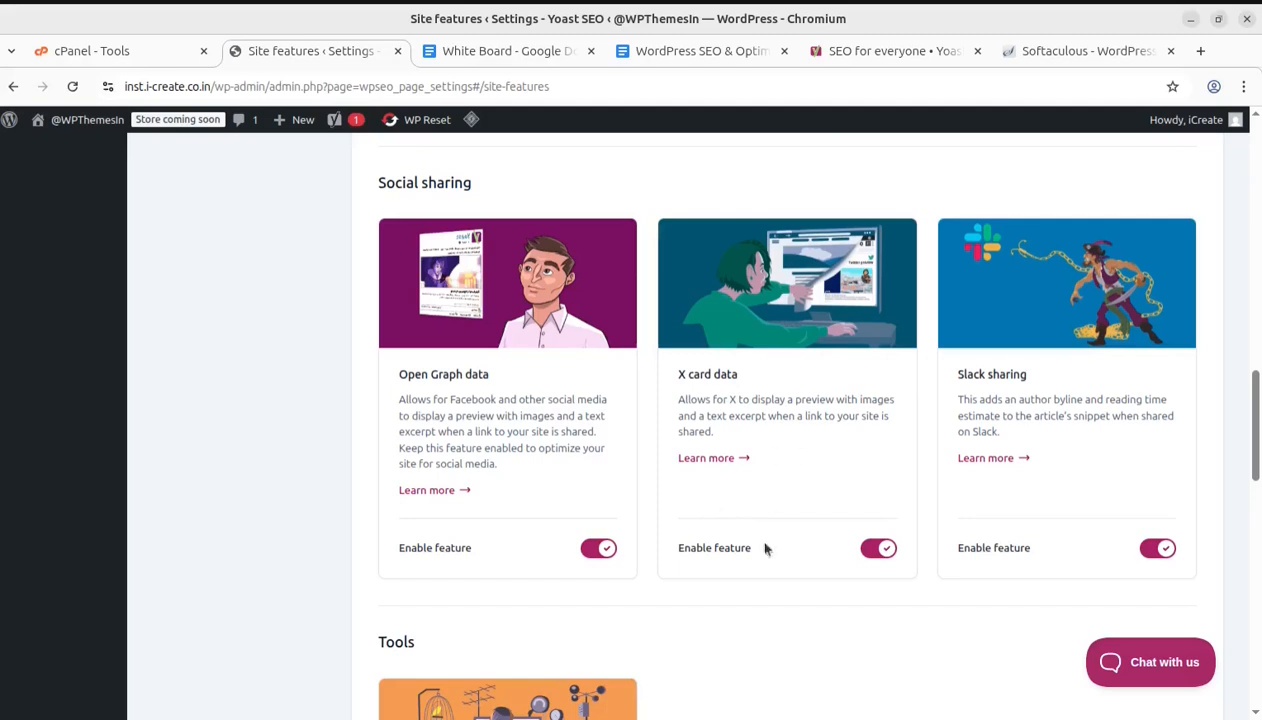
scroll(1037, 458, down, 5)
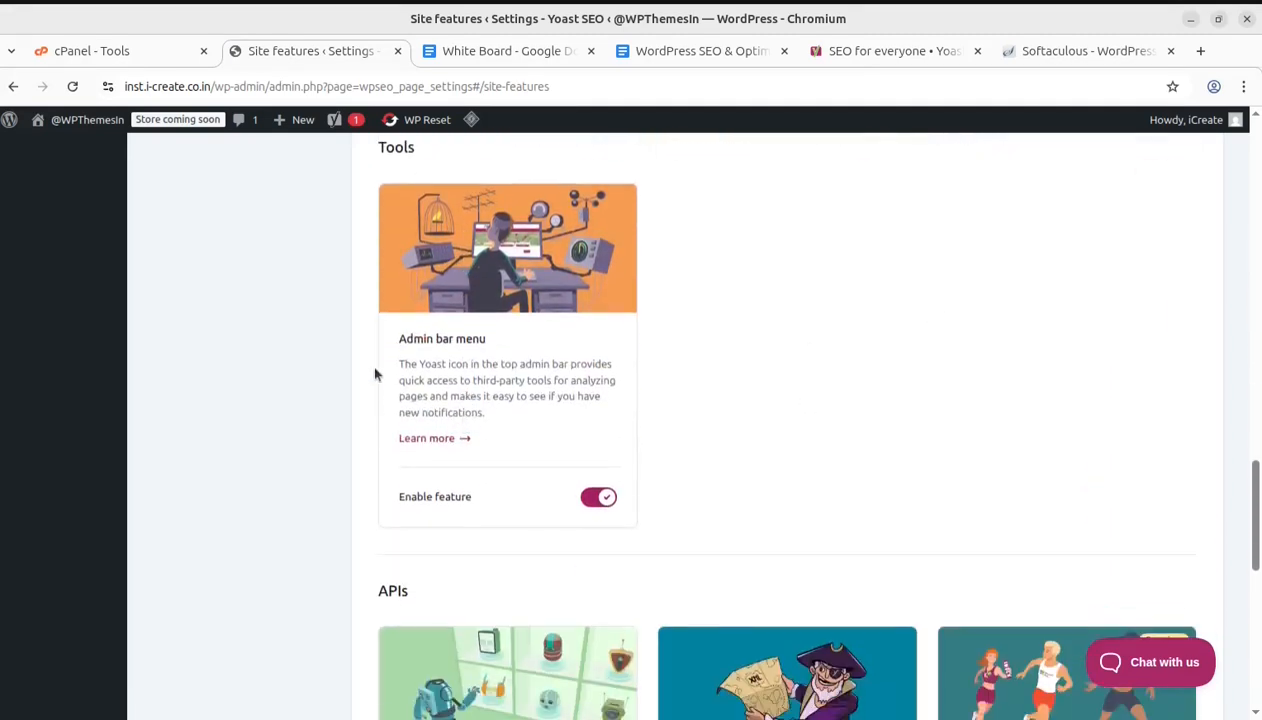
scroll(545, 378, down, 3)
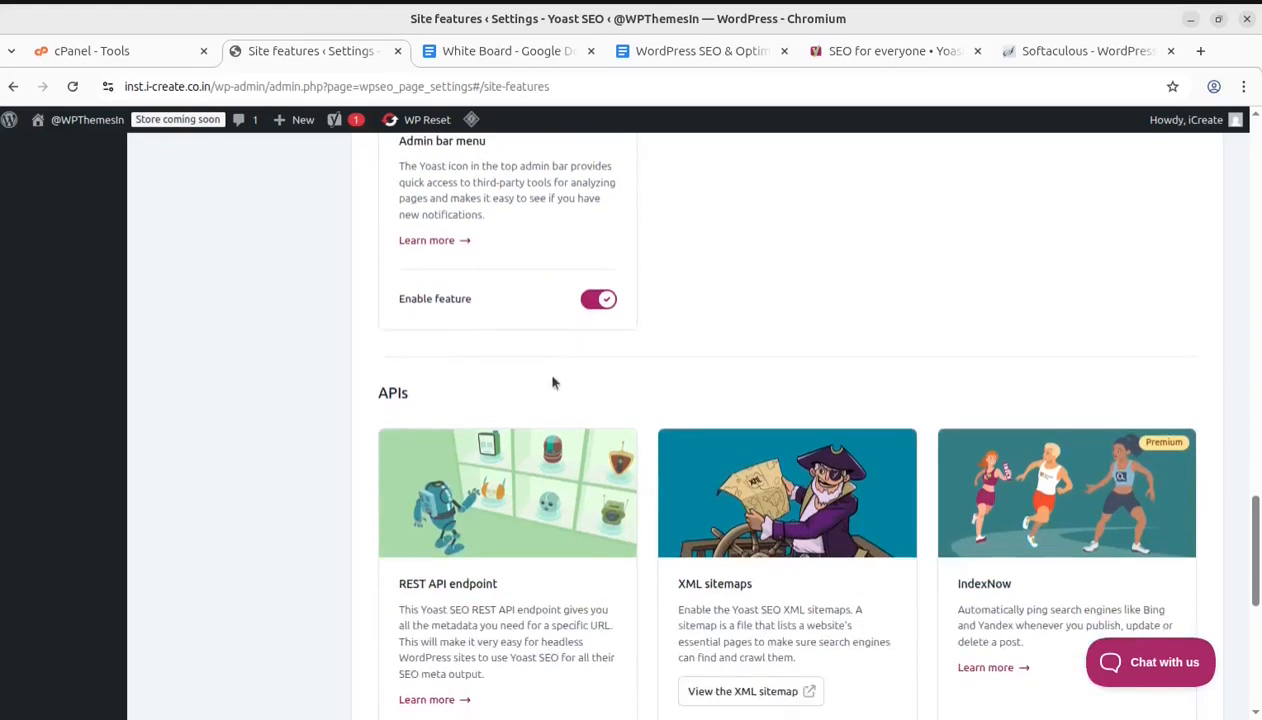
scroll(553, 381, down, 1)
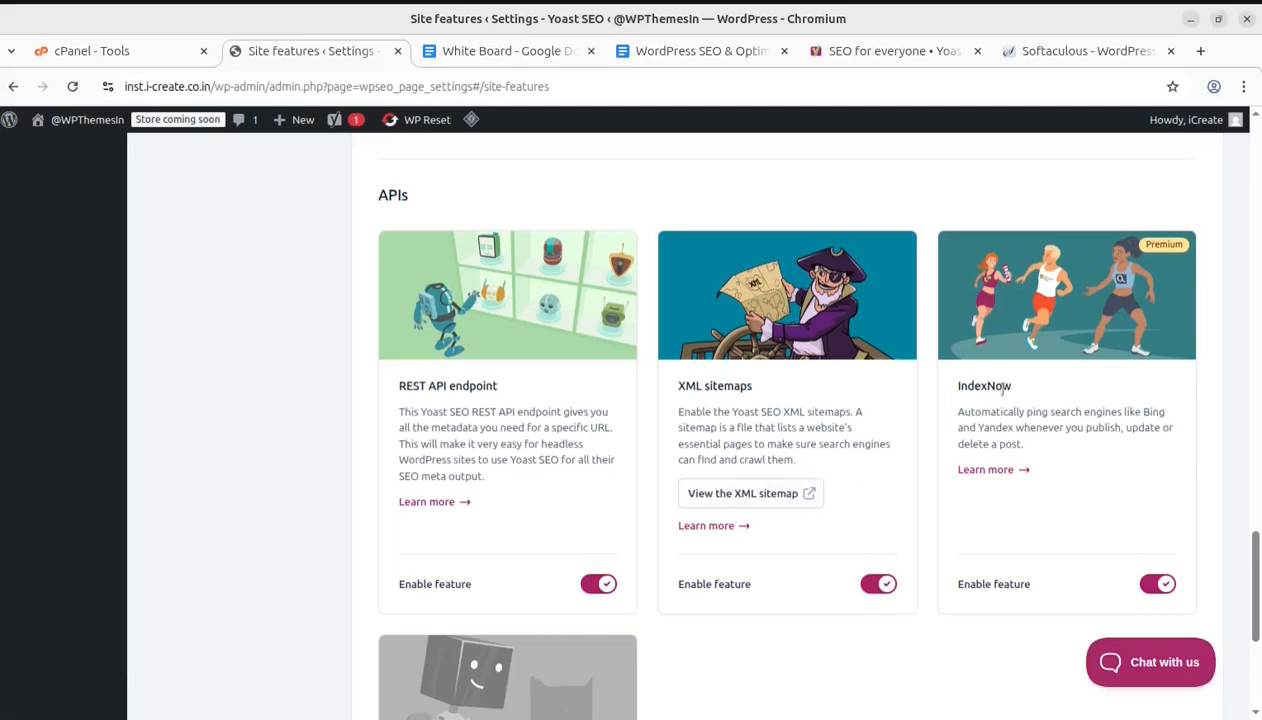
Examine the remaining Site features cards down to the llms.txt feature and return to the page top
scroll(1000, 468, down, 2)
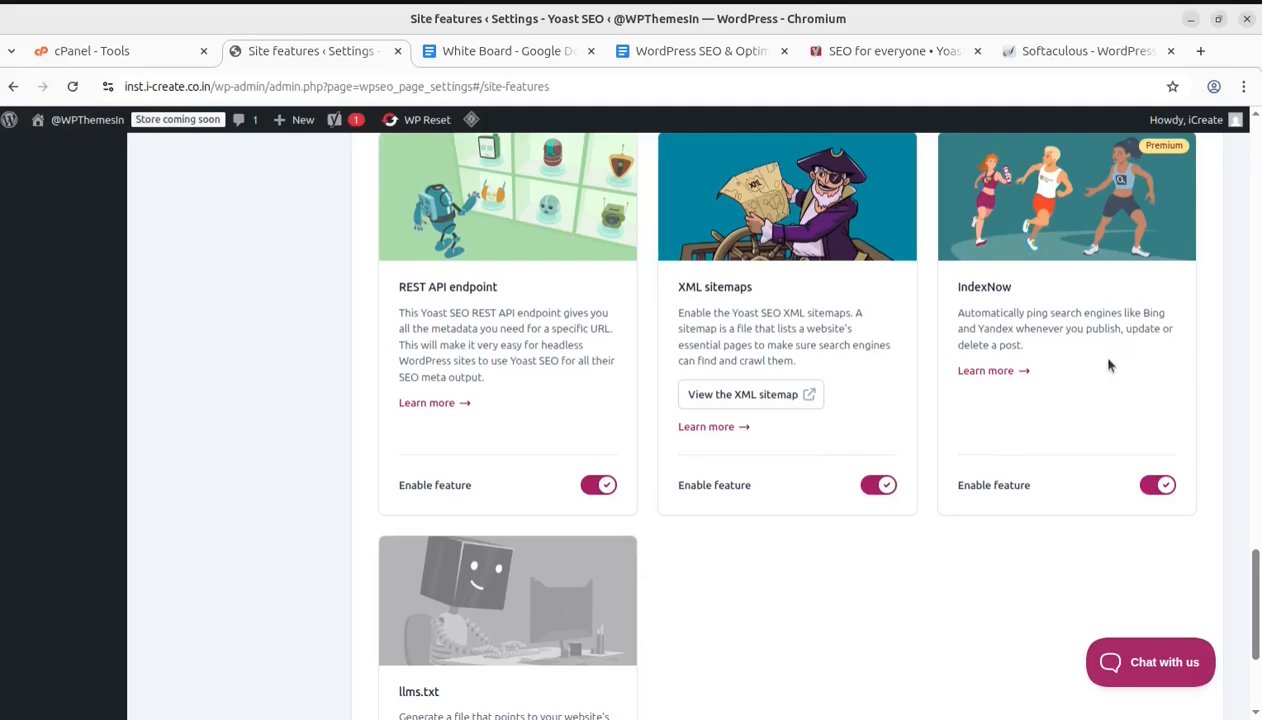
scroll(700, 500, down, 3)
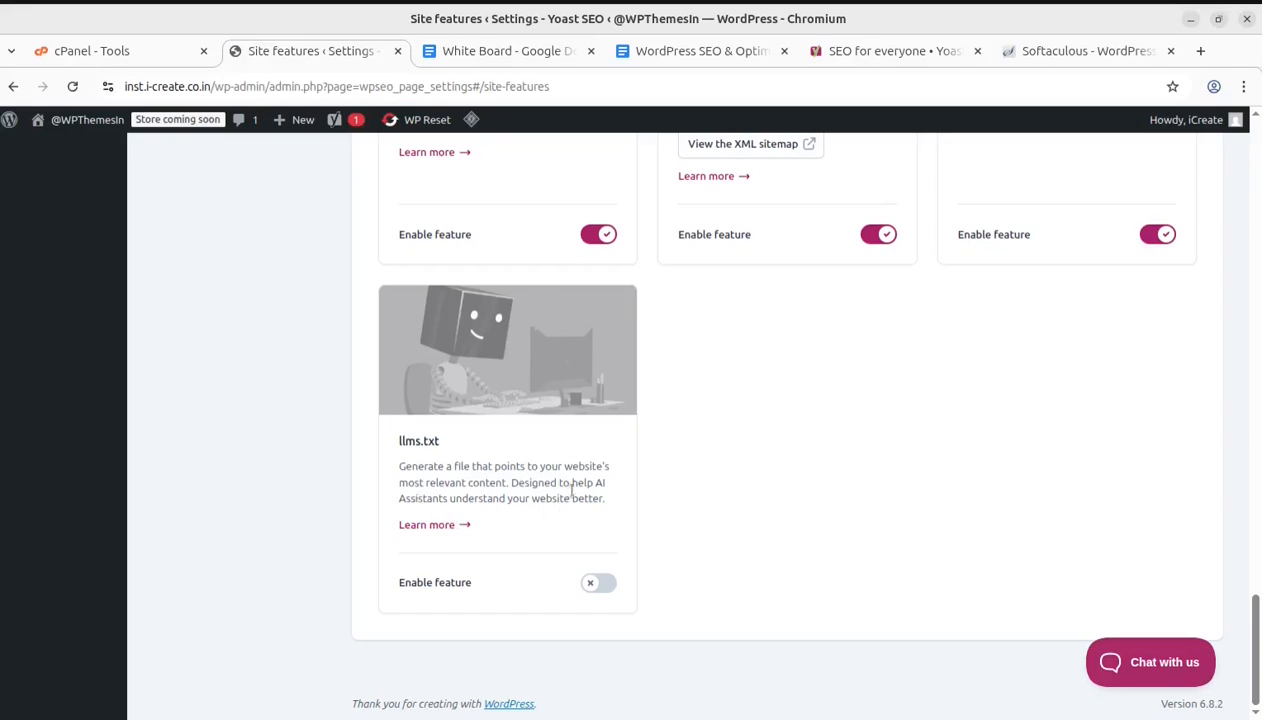
scroll(862, 551, up, 15)
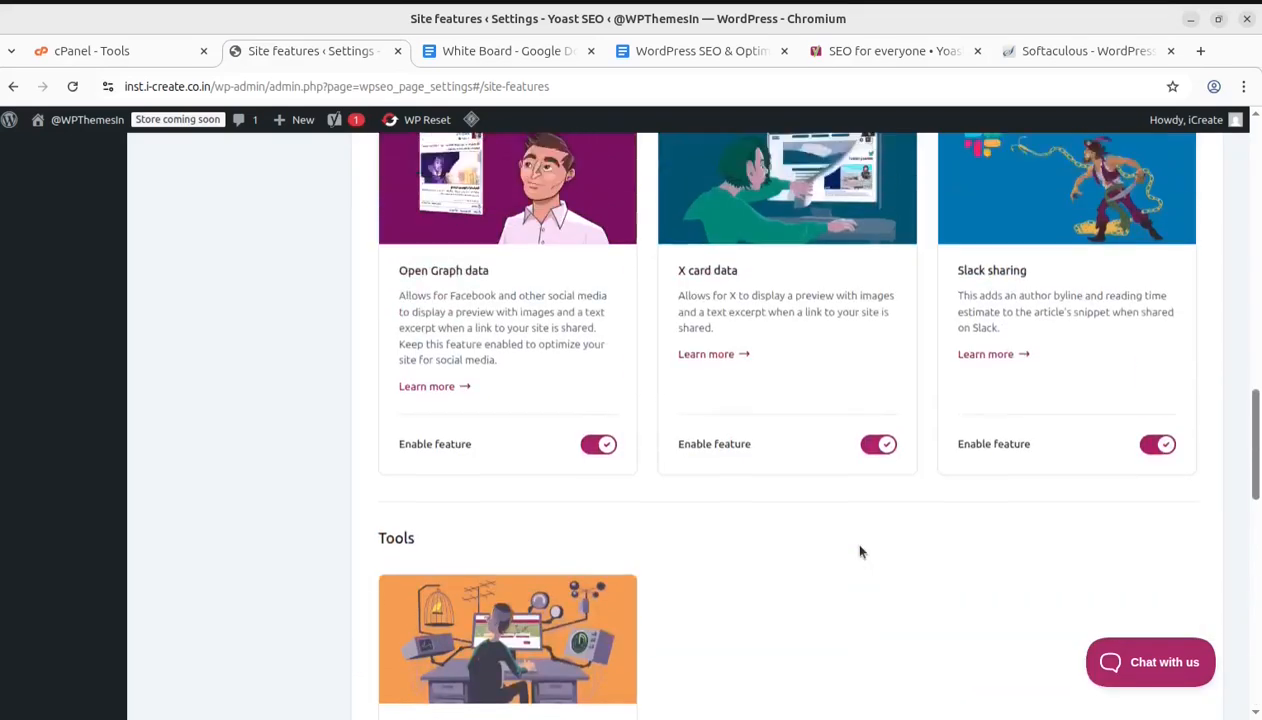
scroll(860, 551, up, 5)
scroll(860, 551, up, 3)
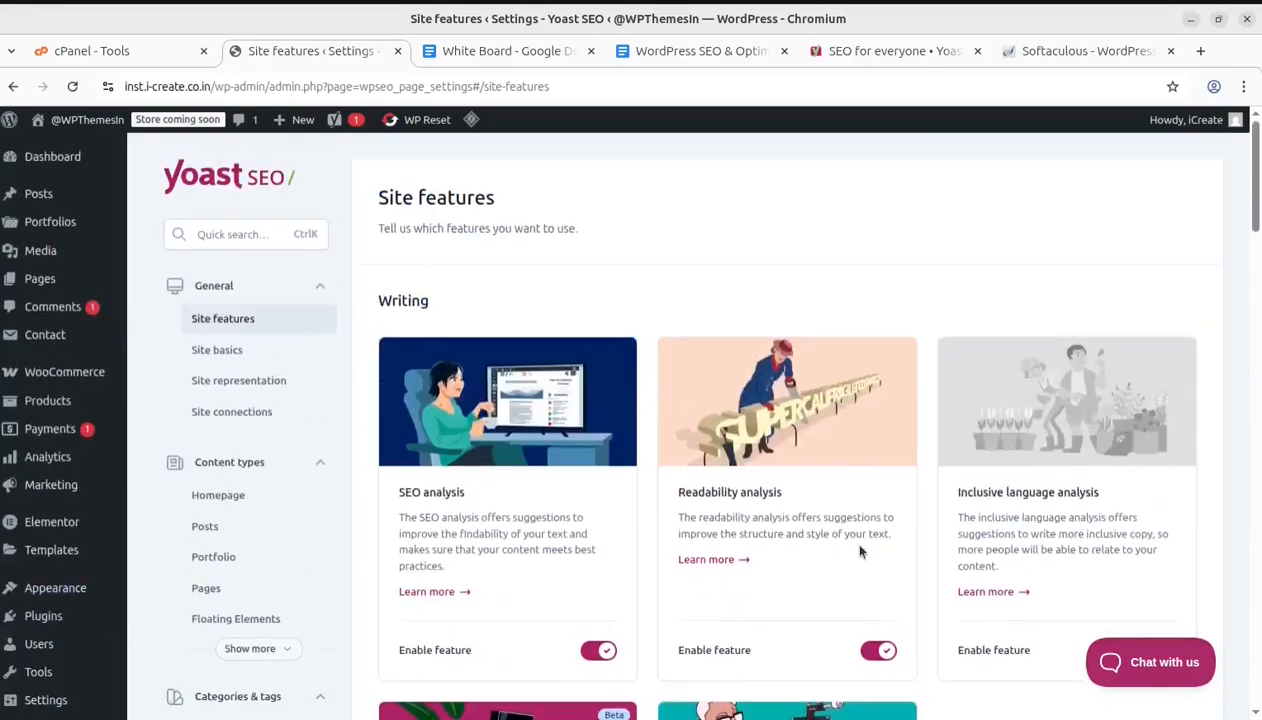
Open Site basics and review the site info, title separator, site image and site preferences settings
click(213, 352)
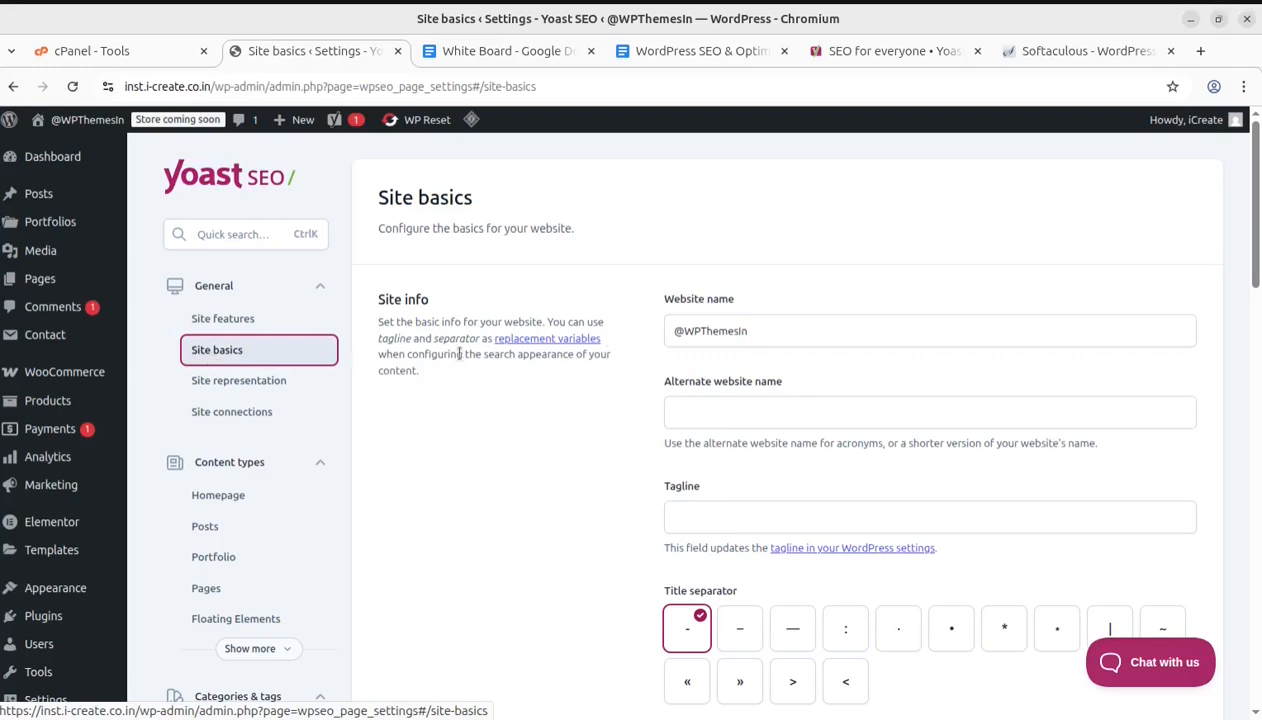
scroll(831, 432, down, 2)
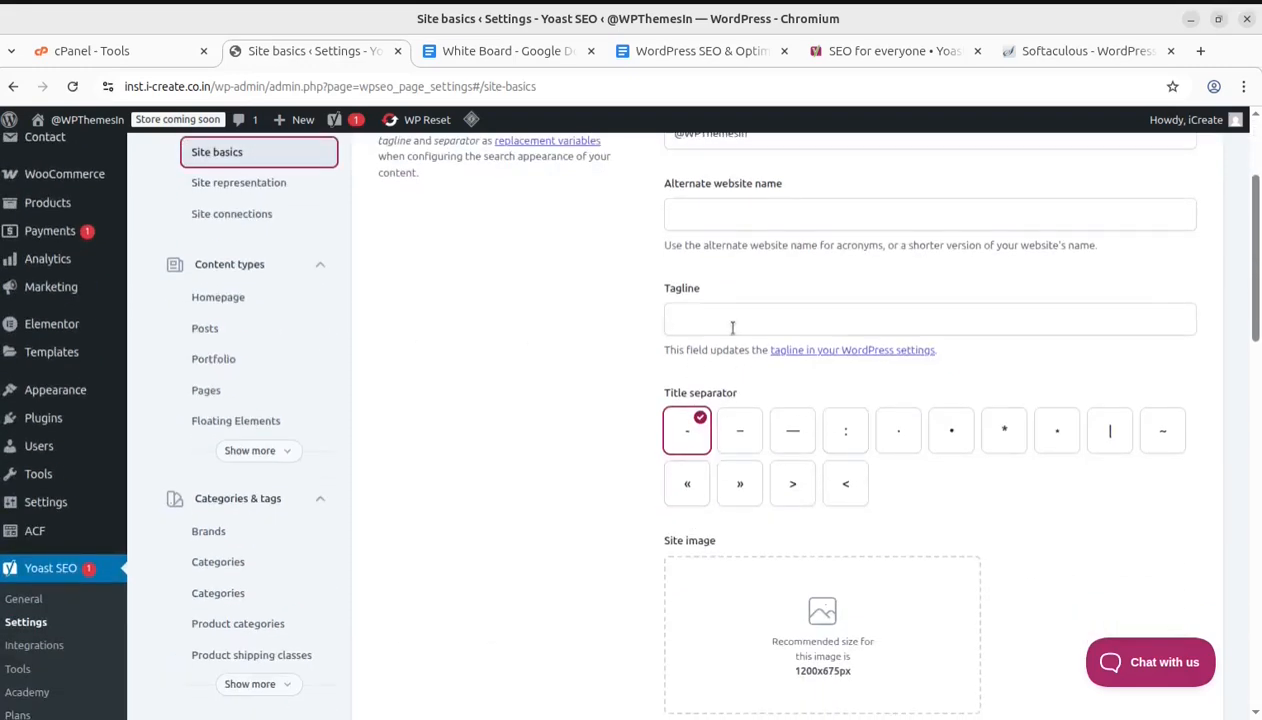
scroll(732, 328, up, 1)
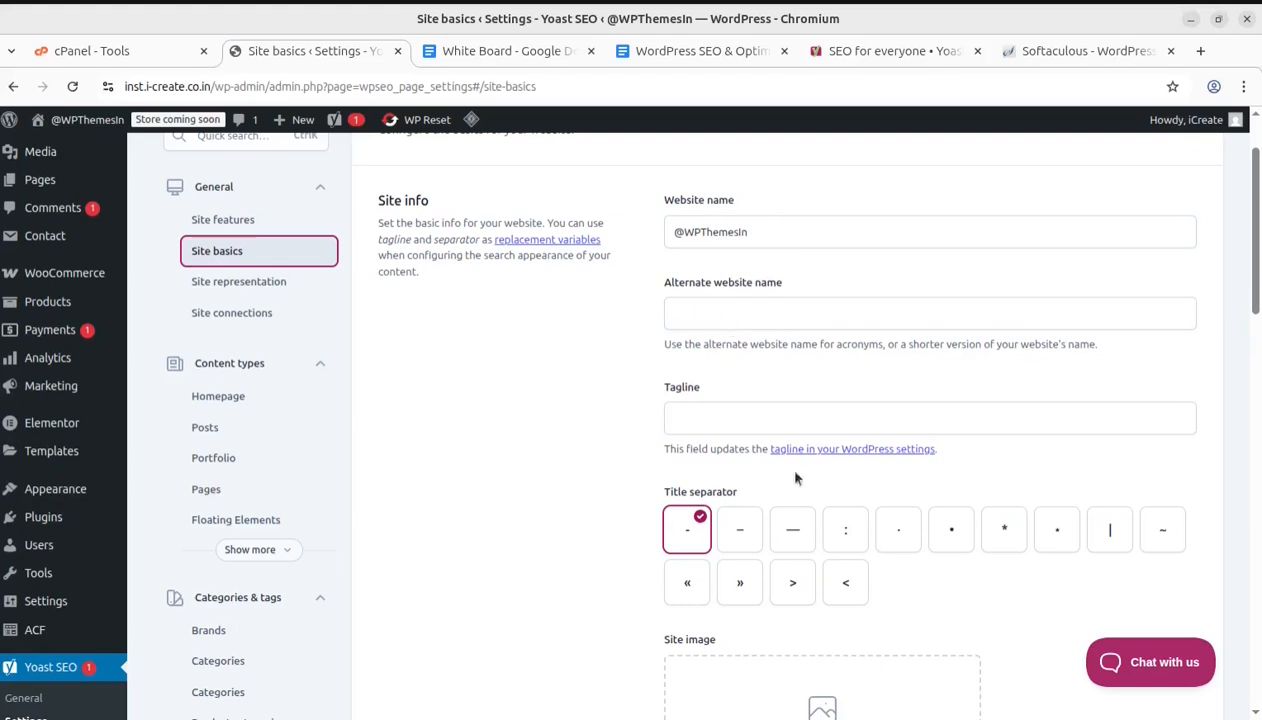
scroll(730, 388, down, 2)
scroll(790, 477, down, 1)
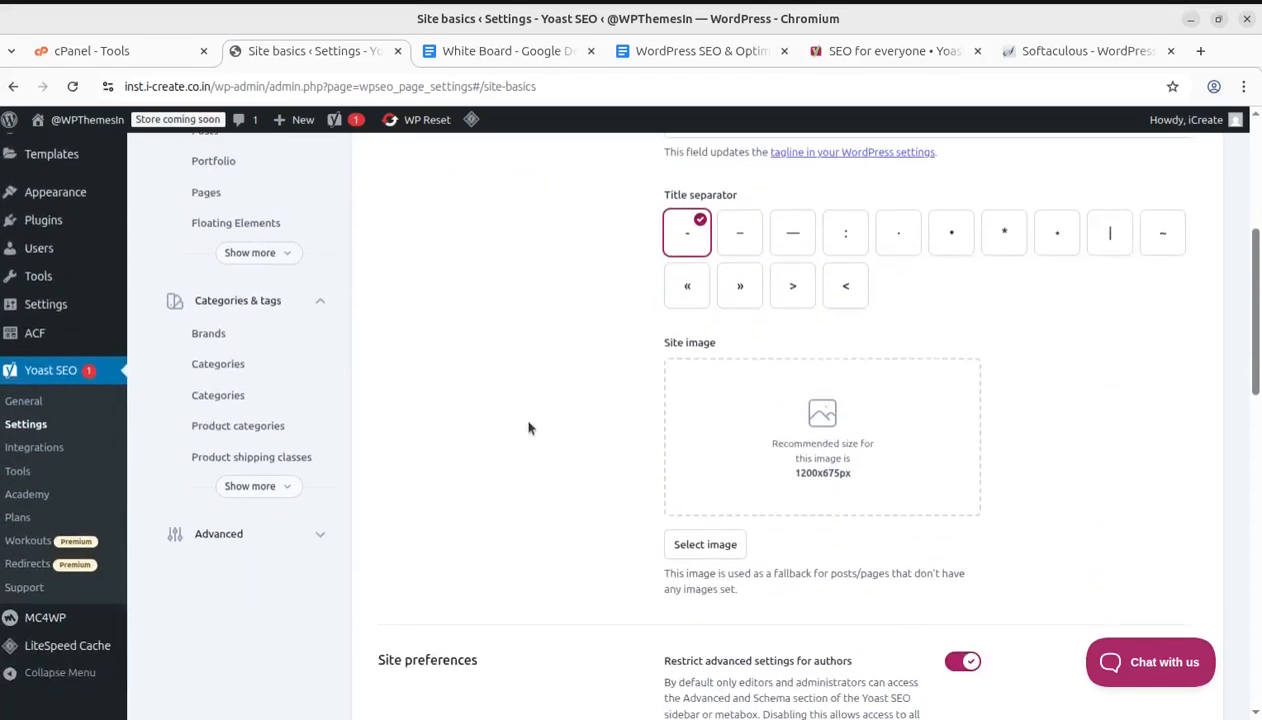
scroll(935, 444, down, 2)
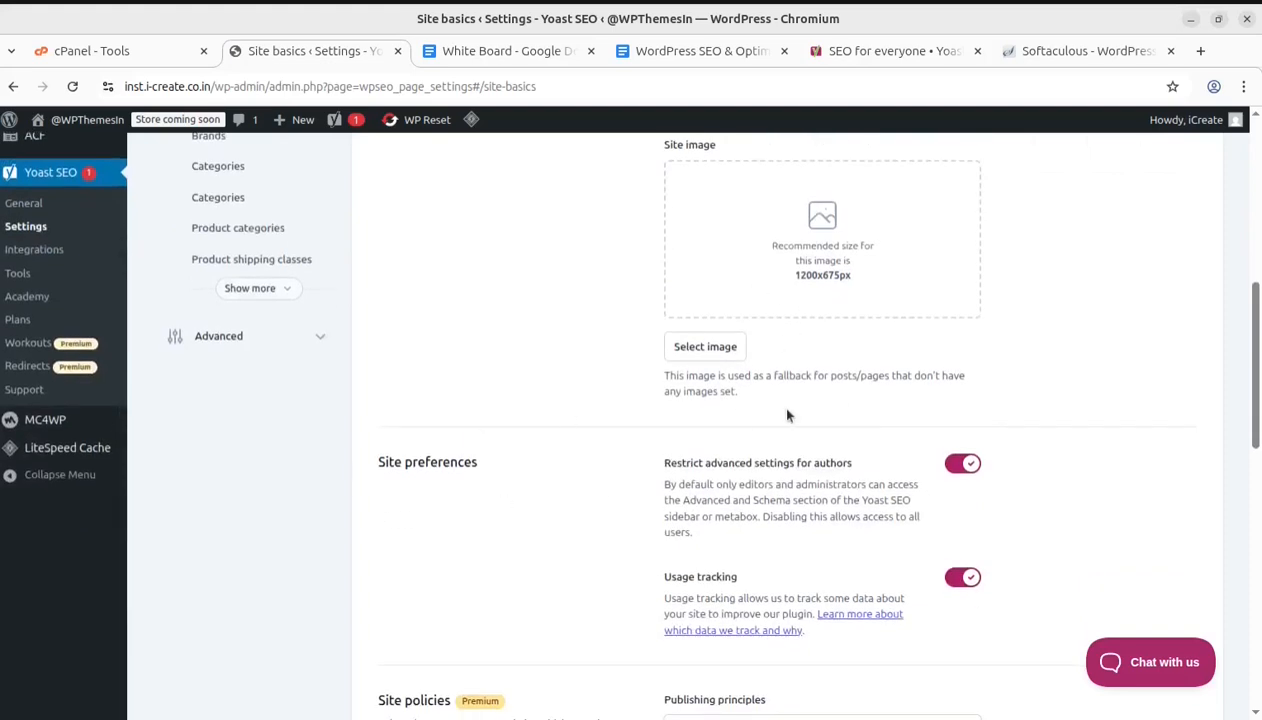
scroll(655, 405, down, 1)
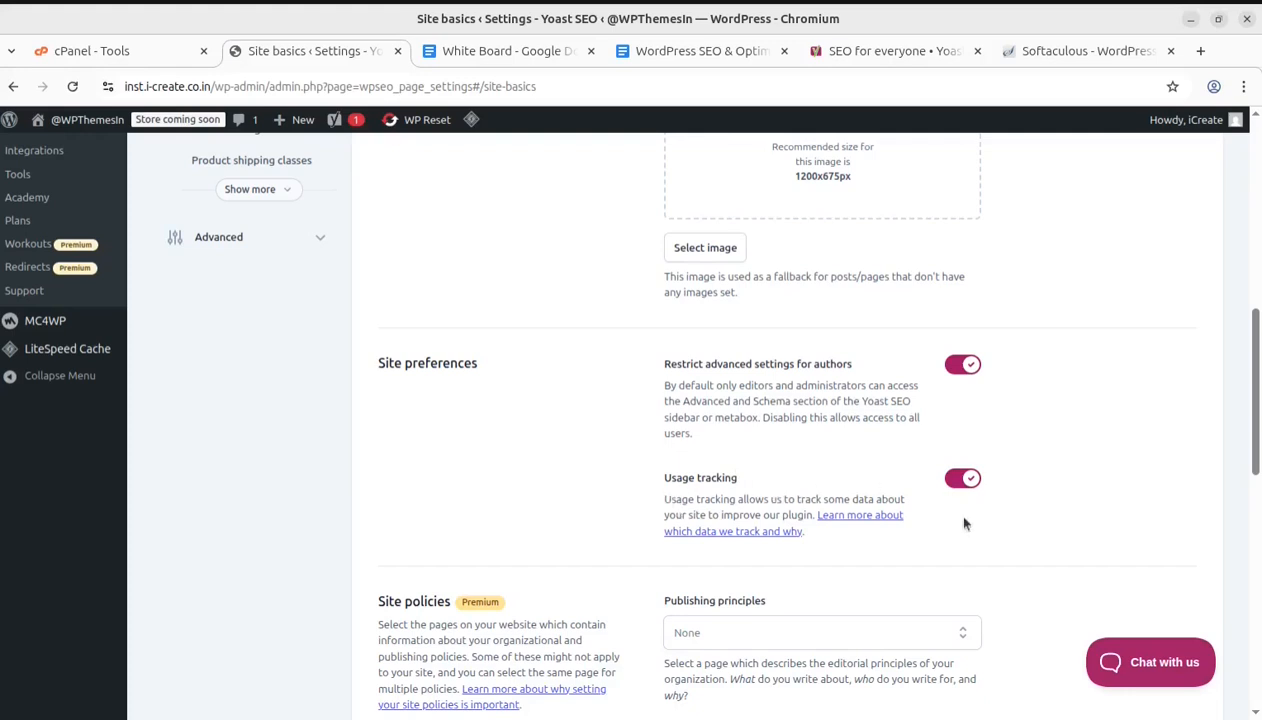
scroll(673, 567, down, 1)
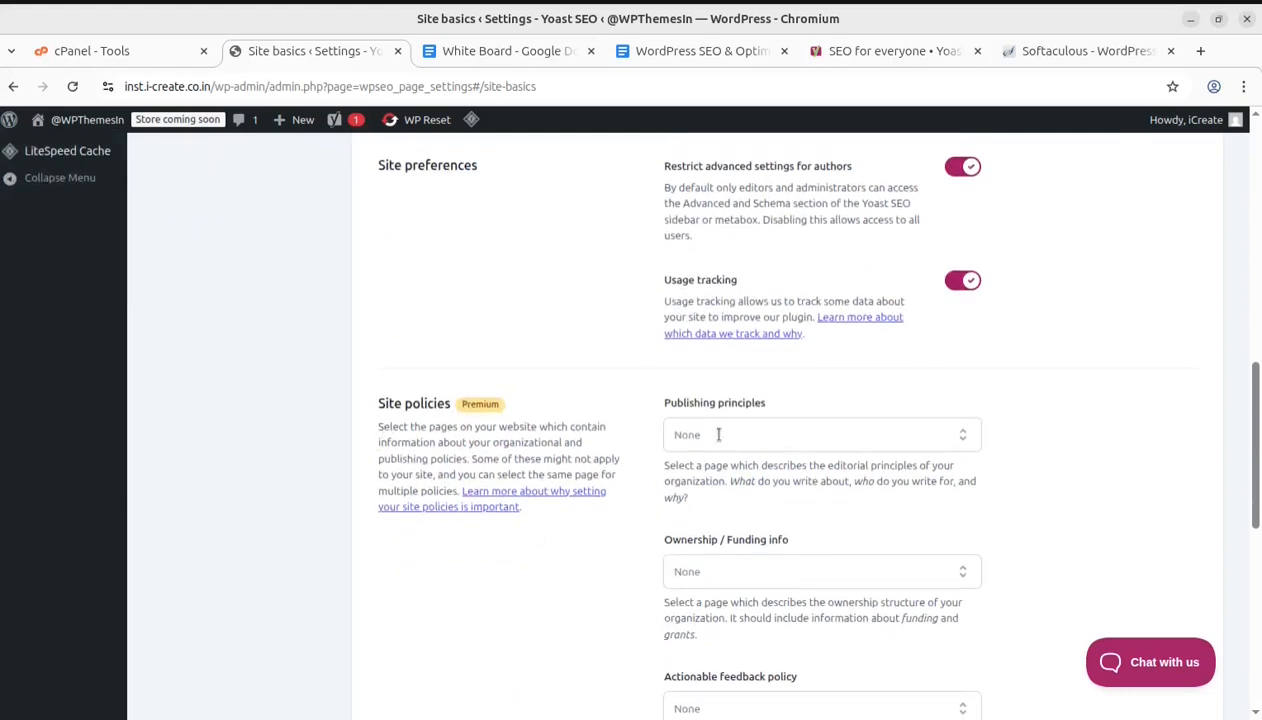
Open the Publishing principles page list, close it without choosing, and review the remaining Site policies selectors
click(716, 436)
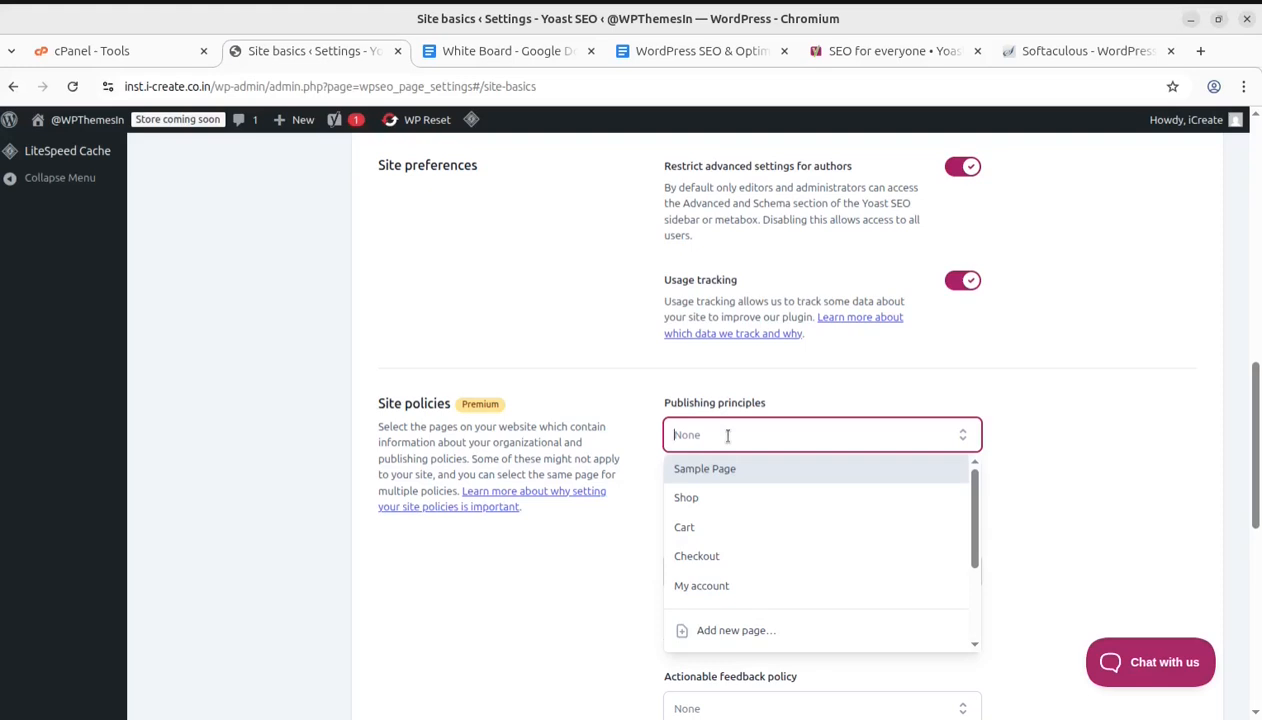
click(606, 556)
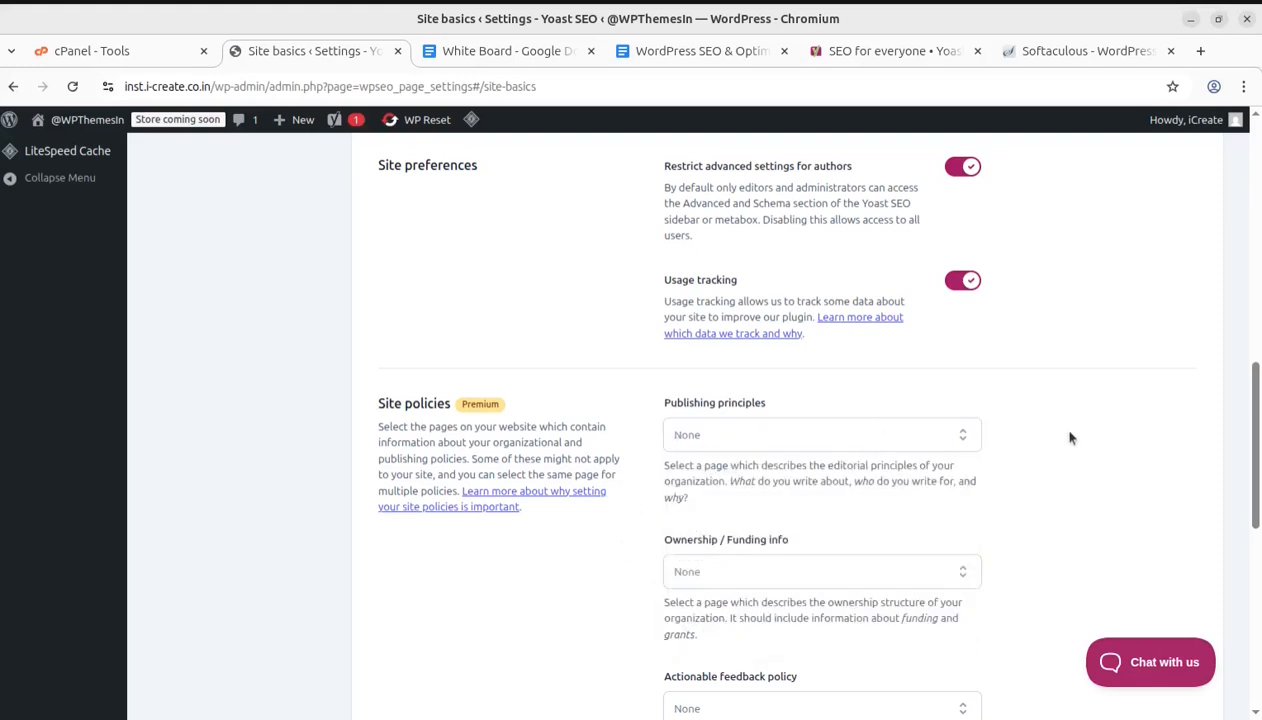
scroll(710, 550, down, 2)
scroll(682, 513, down, 1)
scroll(700, 468, down, 3)
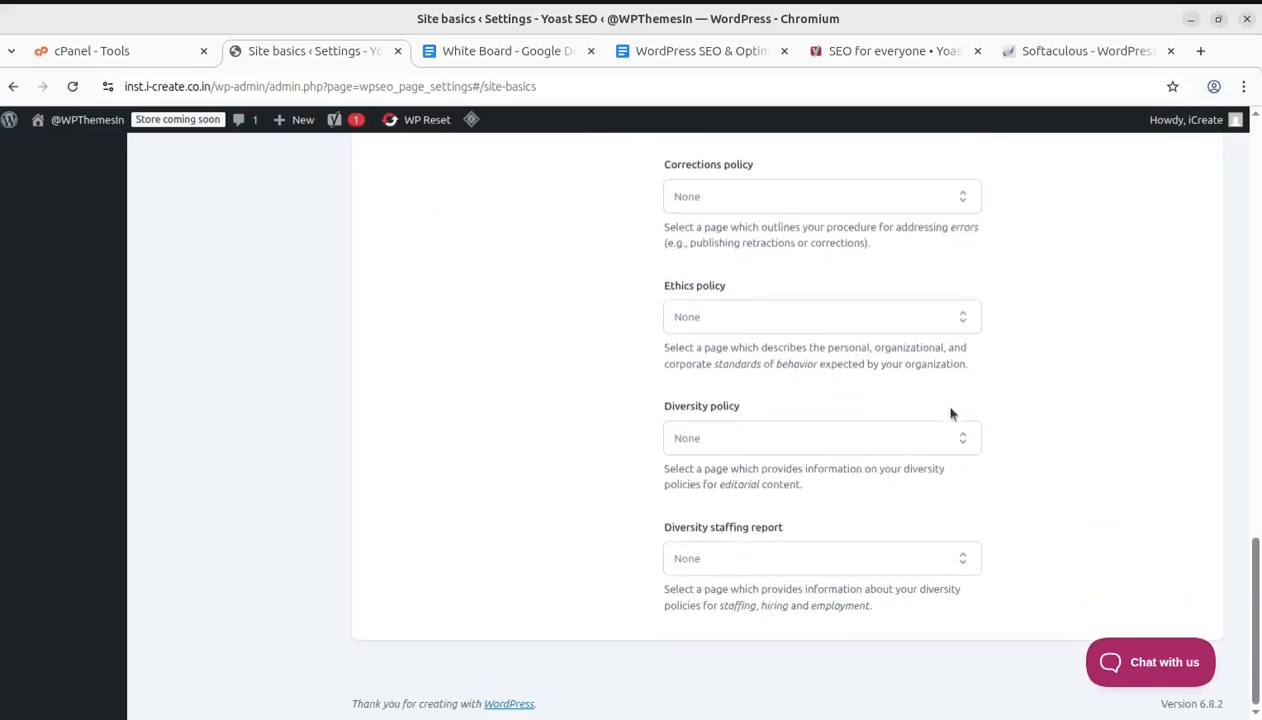
scroll(938, 415, up, 5)
scroll(938, 415, up, 9)
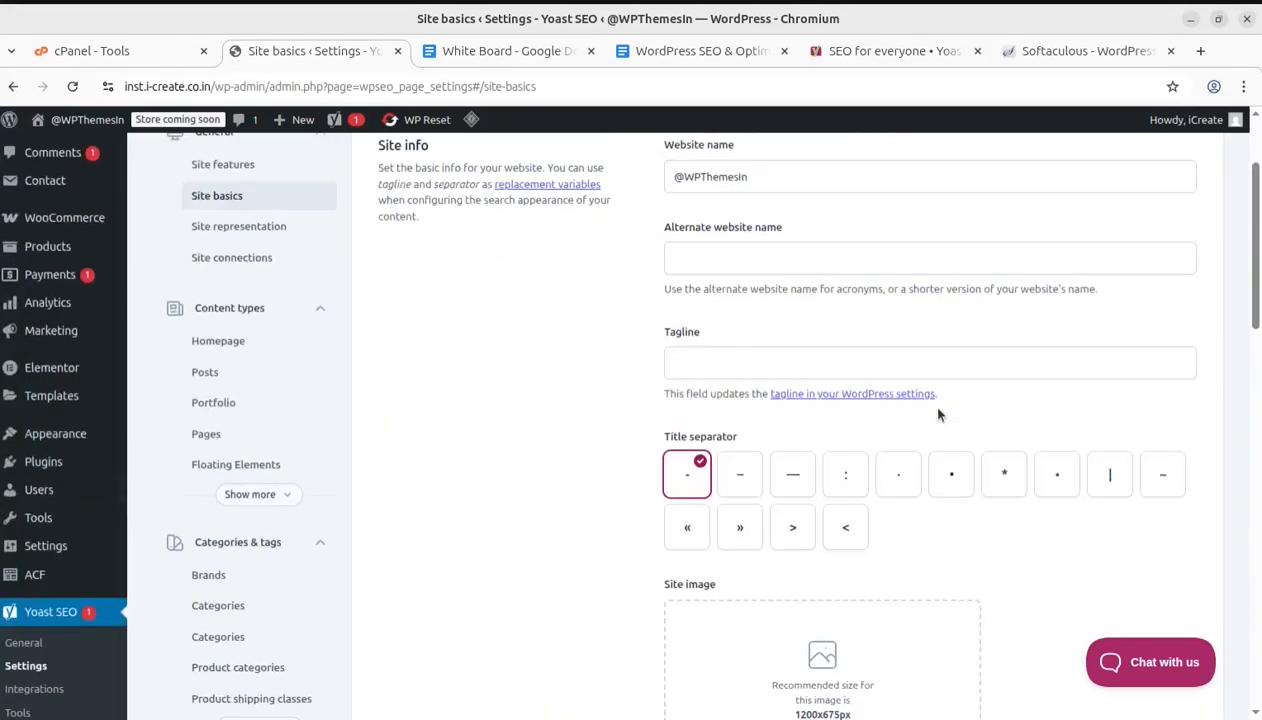
scroll(475, 532, up, 2)
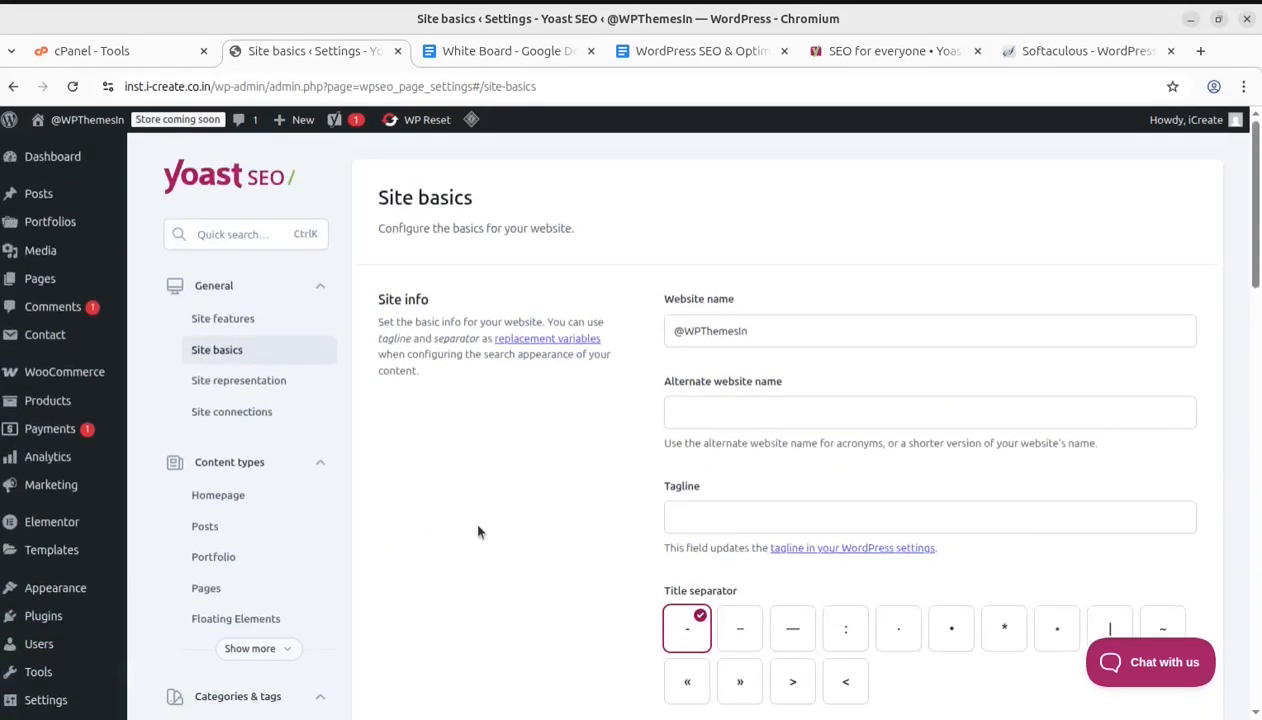
Open Site representation and review the organization, other profiles, additional info and identifiers sections
click(238, 380)
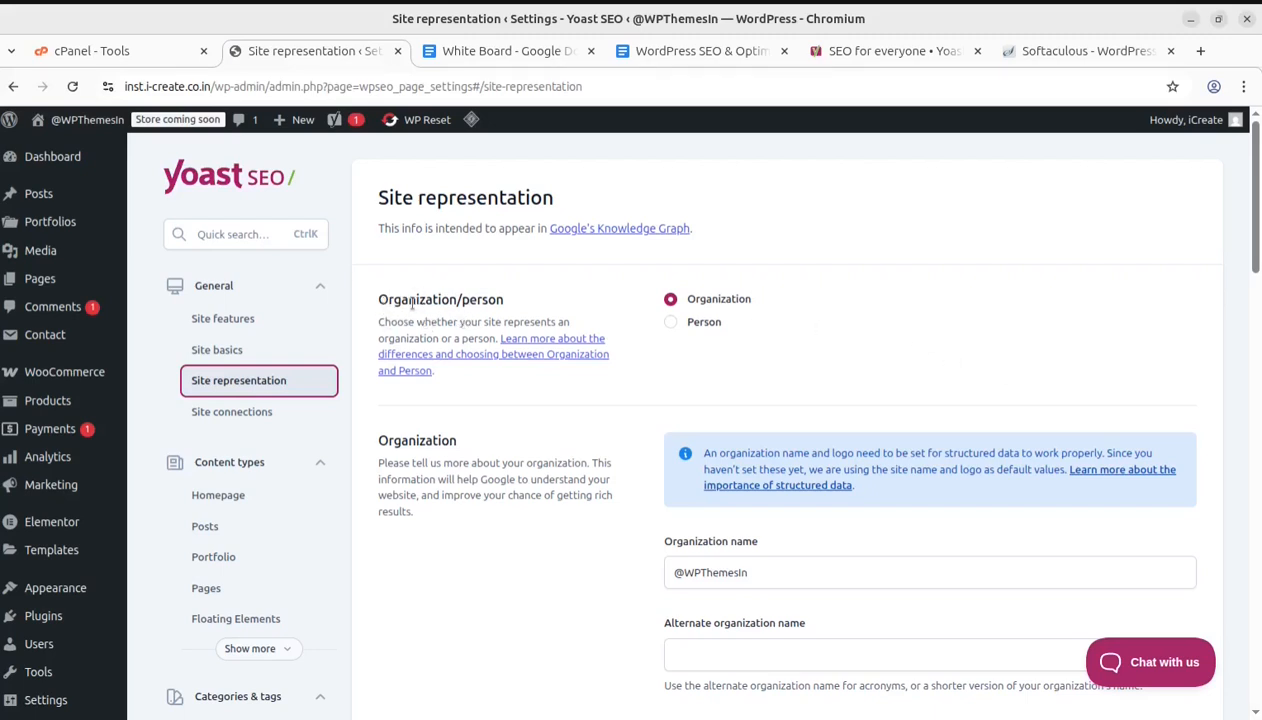
scroll(680, 315, down, 2)
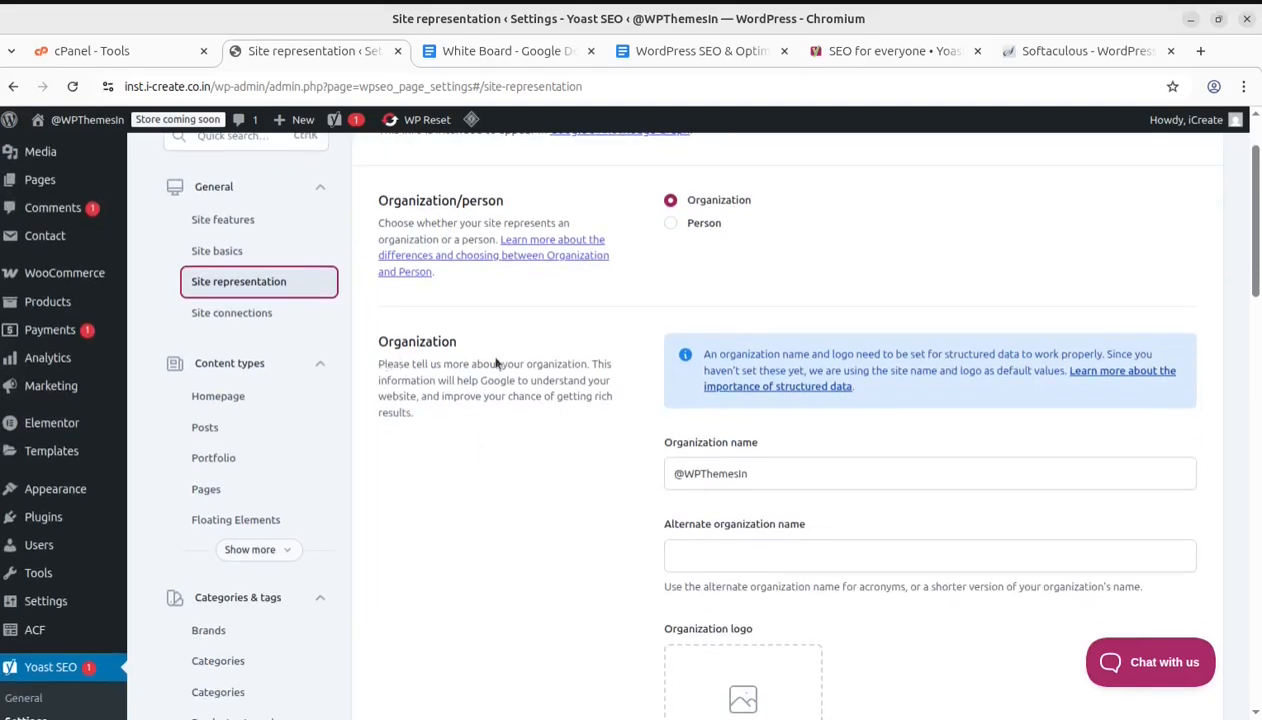
scroll(433, 363, down, 5)
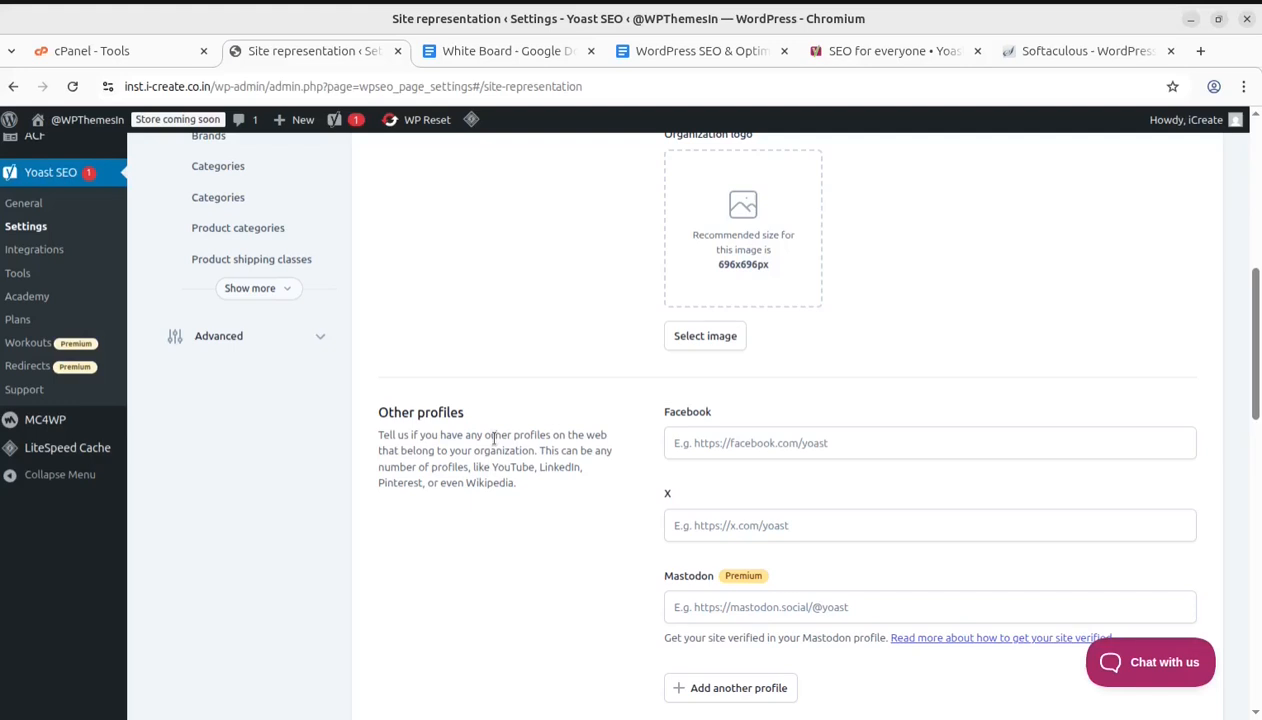
scroll(520, 448, down, 3)
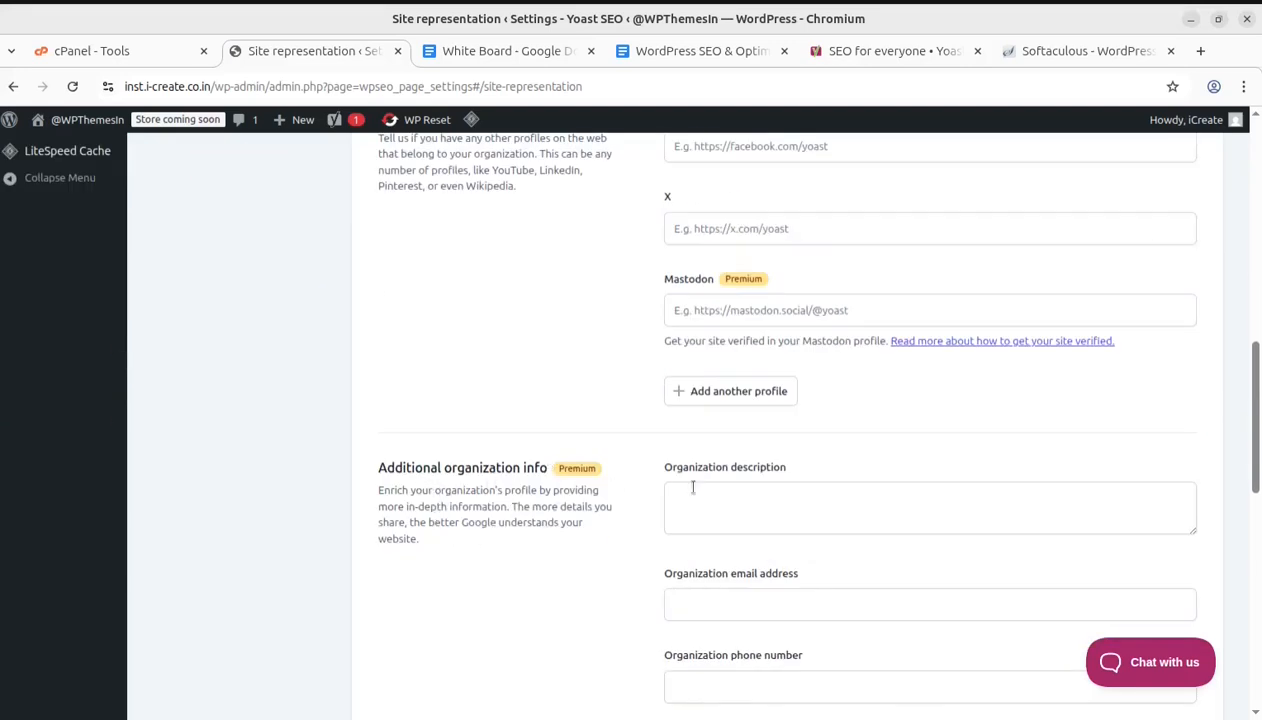
scroll(721, 496, down, 2)
click(702, 295)
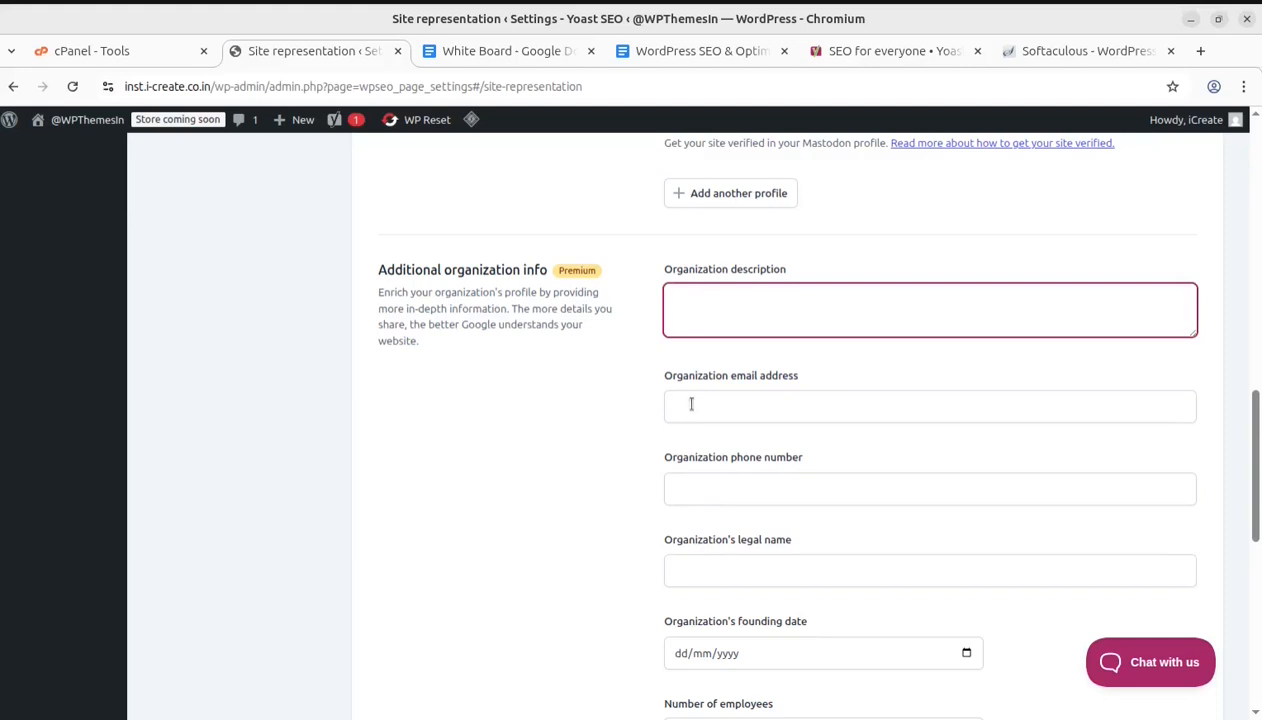
scroll(810, 485, down, 2)
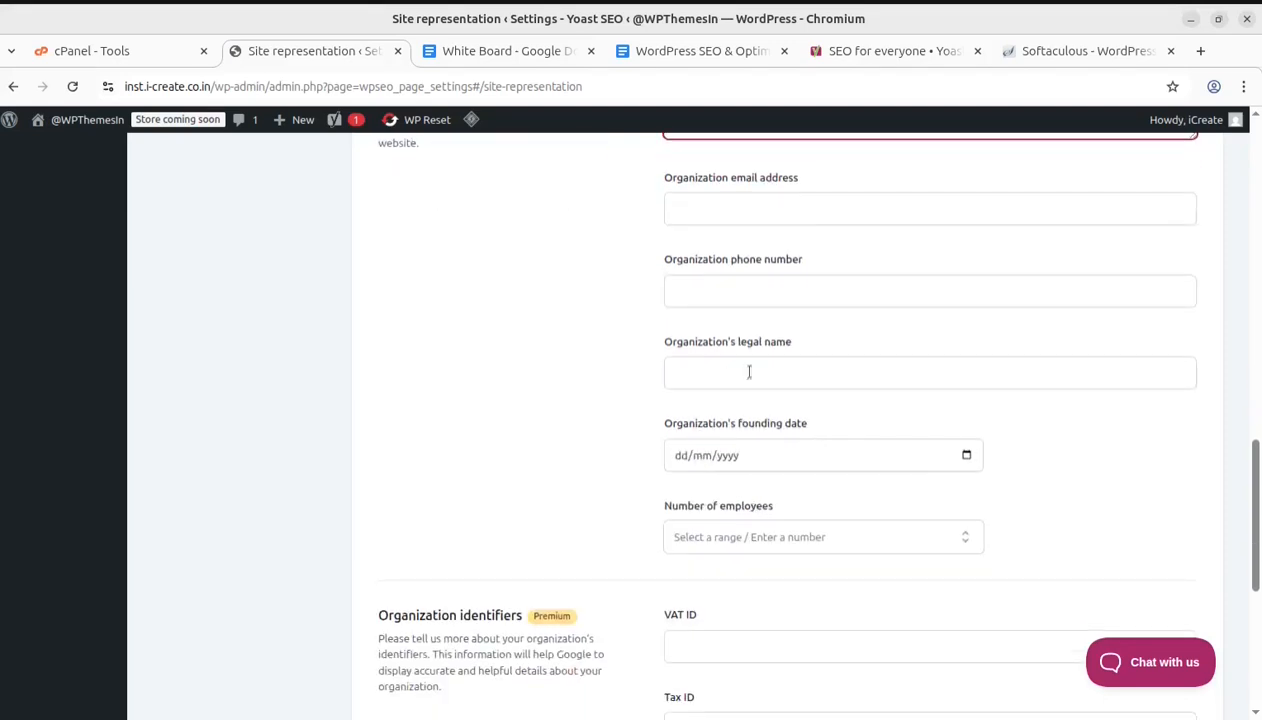
scroll(670, 590, down, 3)
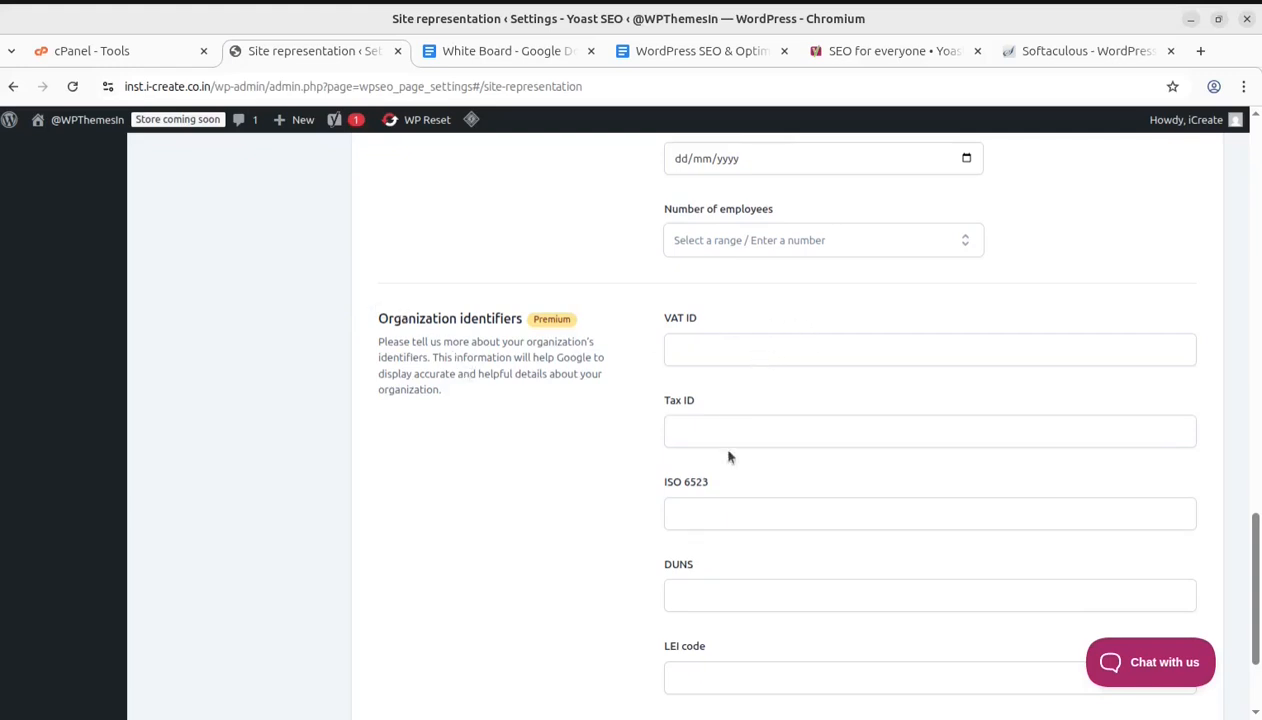
scroll(726, 525, down, 2)
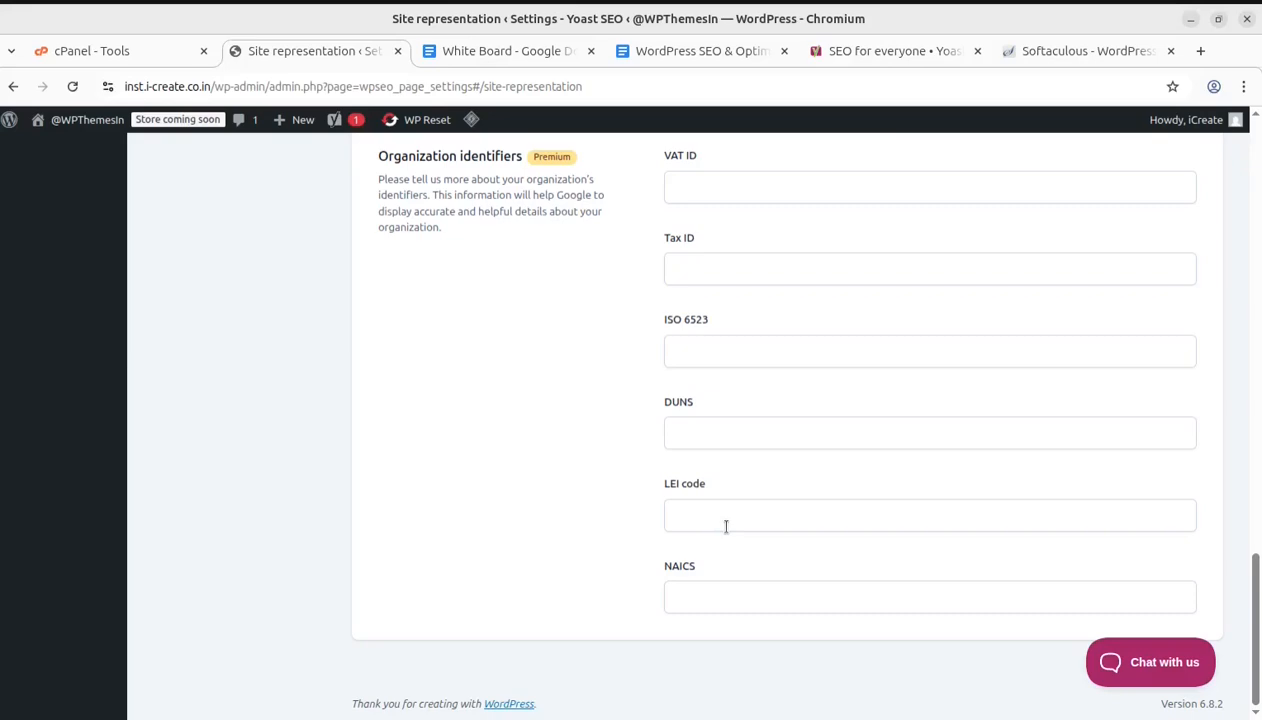
scroll(726, 525, up, 12)
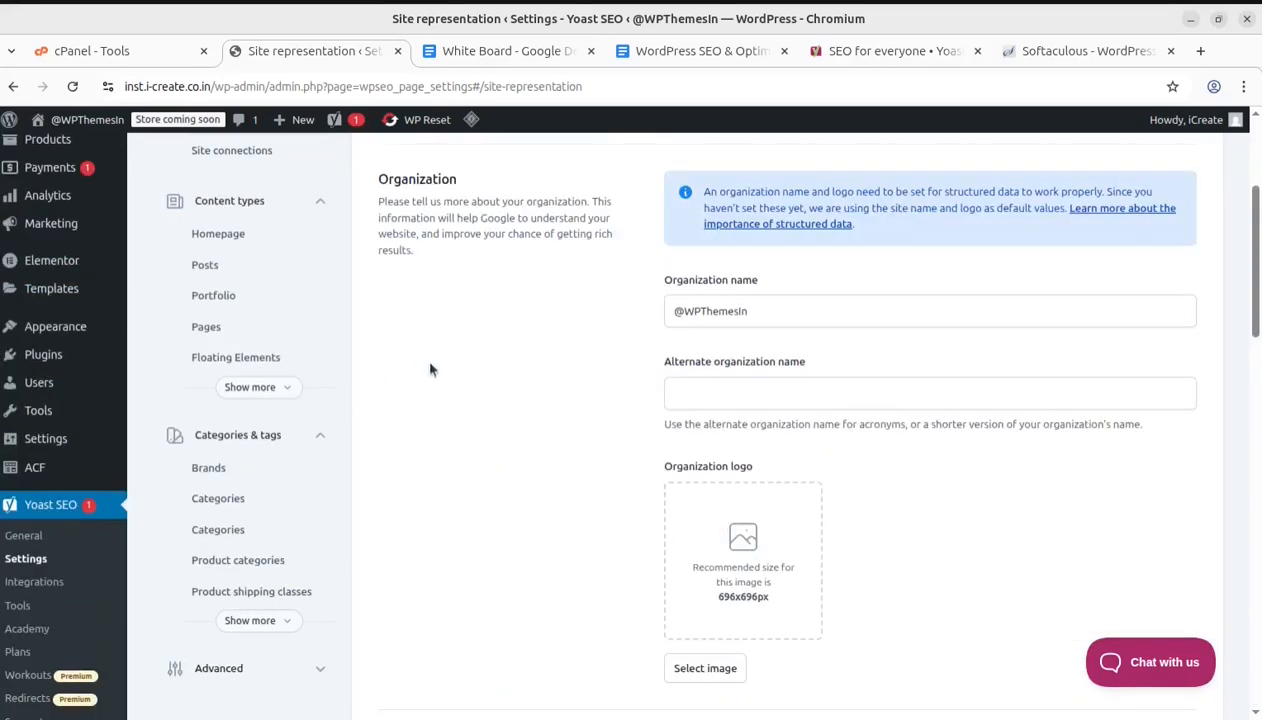
scroll(390, 375, up, 2)
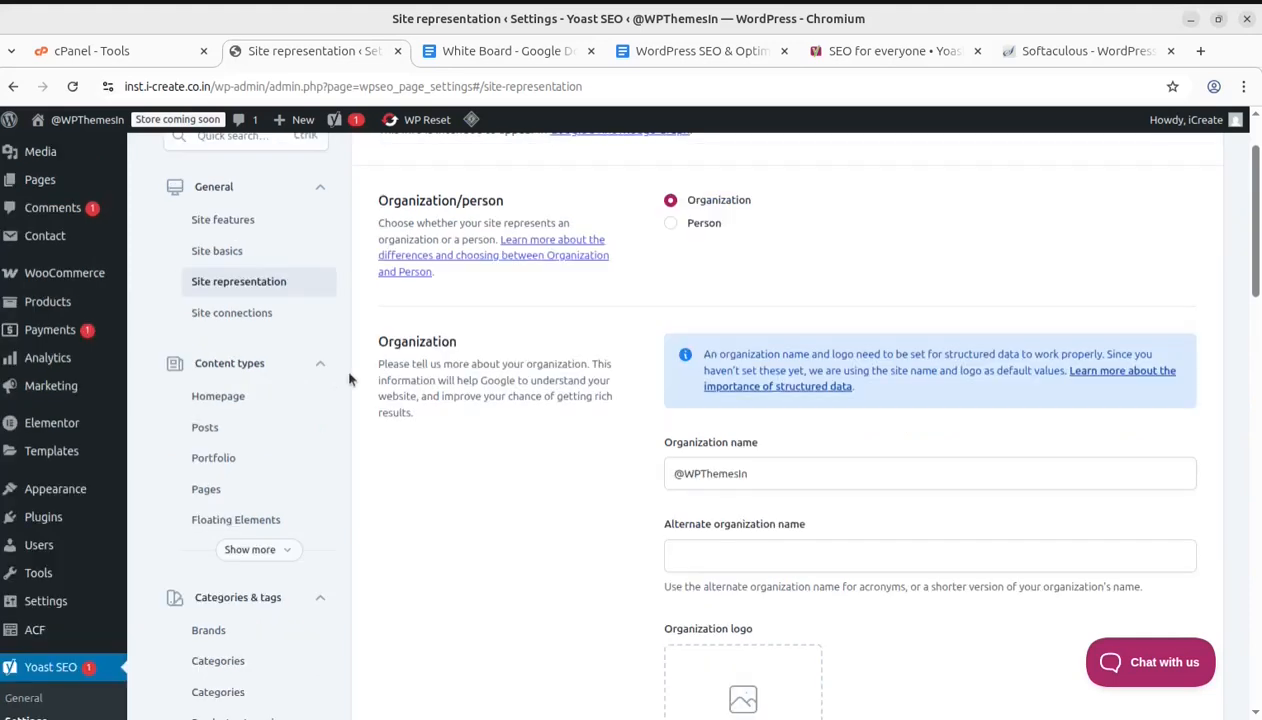
Open Site connections and review the verification code fields for Baidu, Bing, Google, Pinterest and Yandex
click(231, 312)
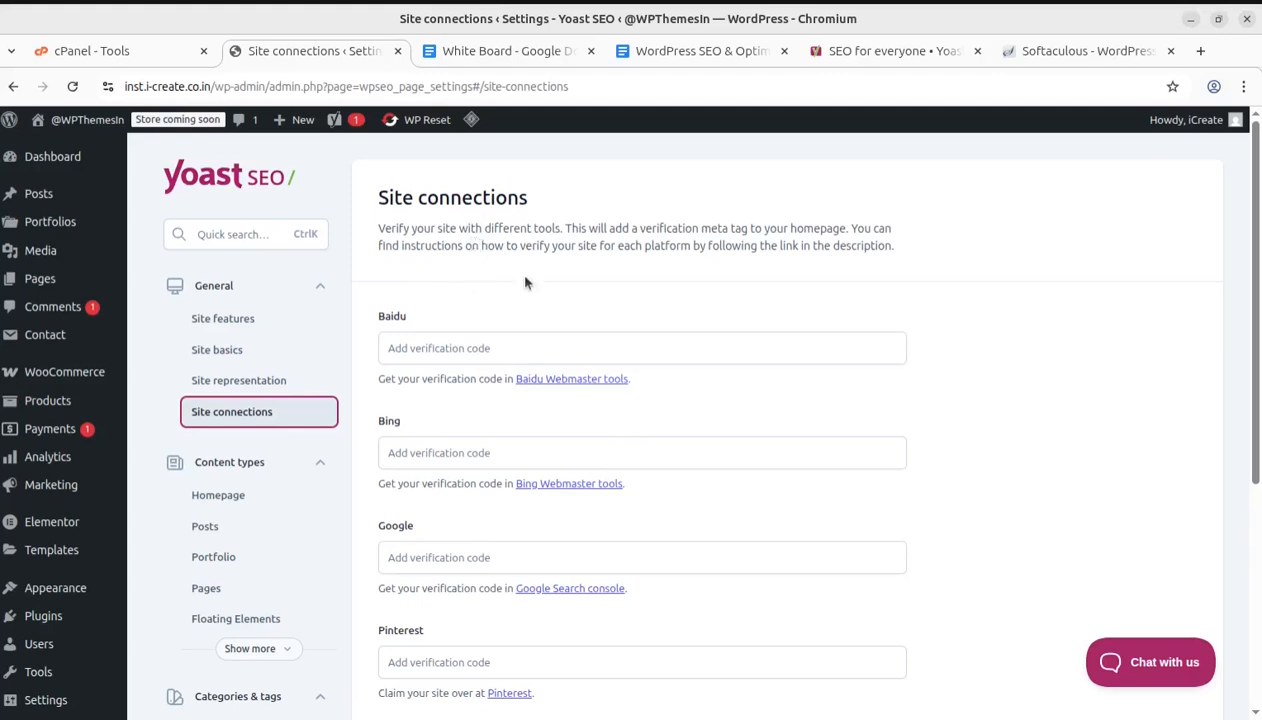
scroll(540, 306, down, 1)
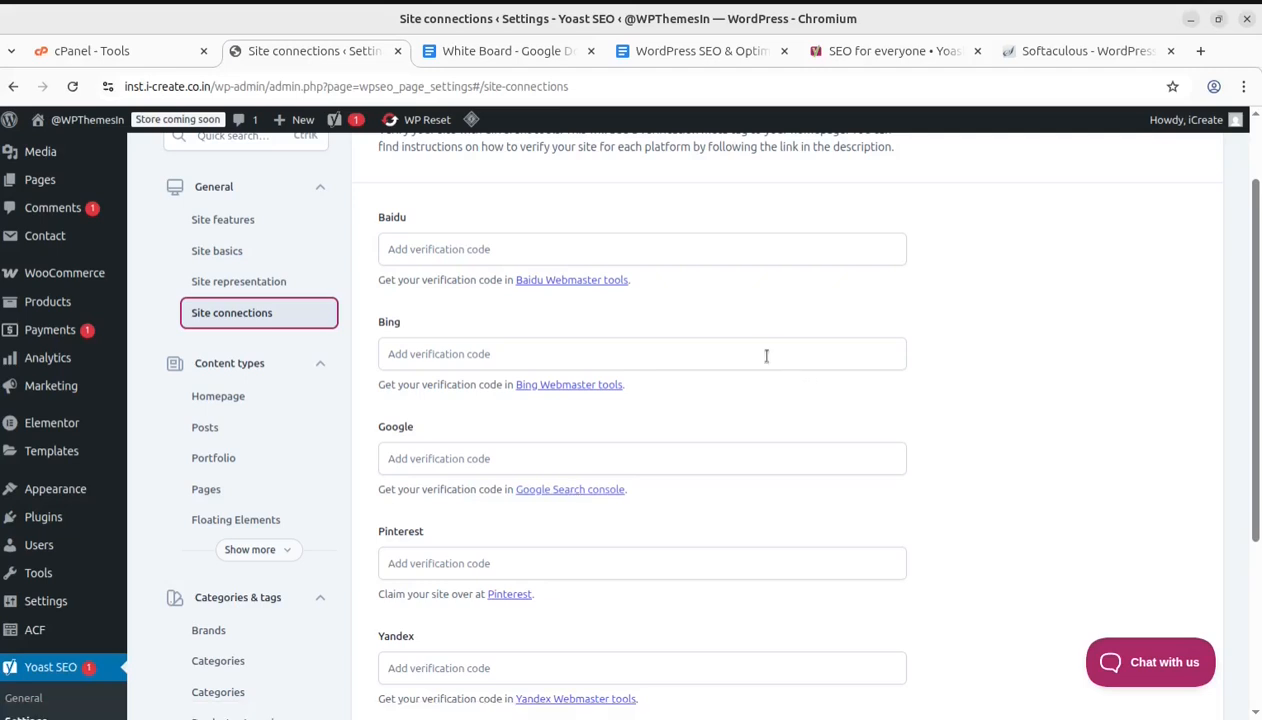
scroll(652, 428, down, 4)
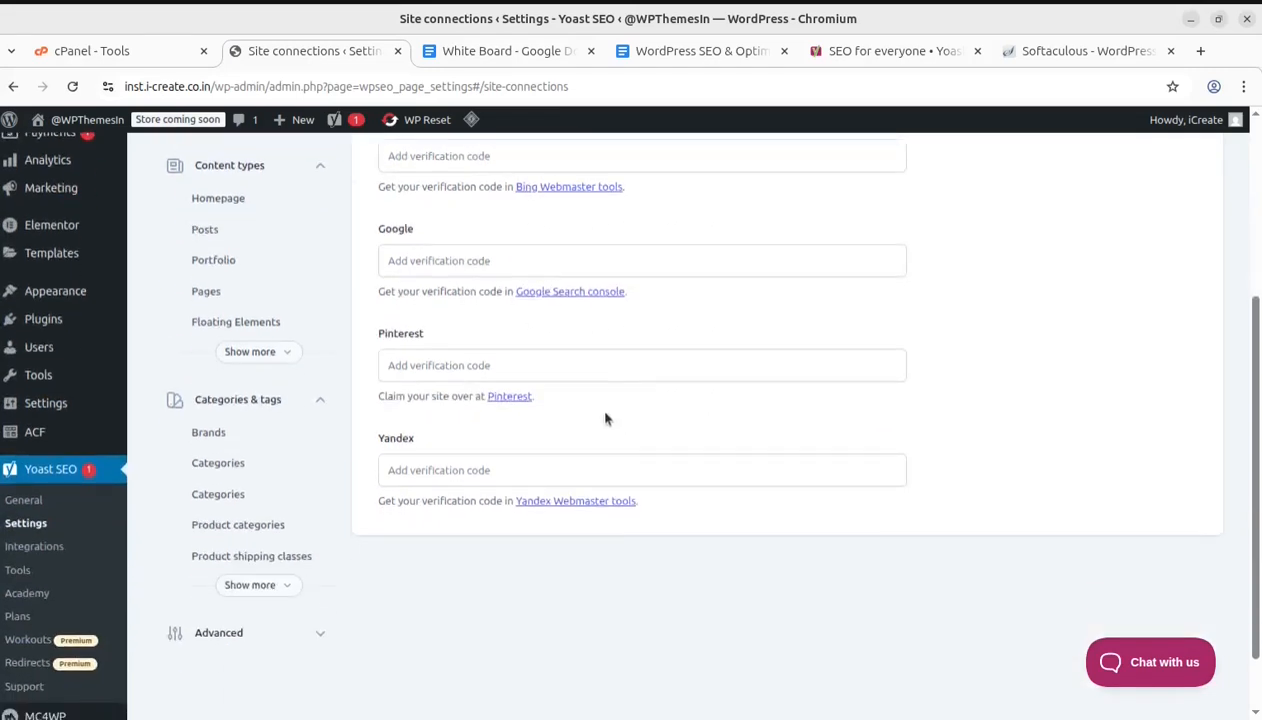
scroll(565, 395, up, 2)
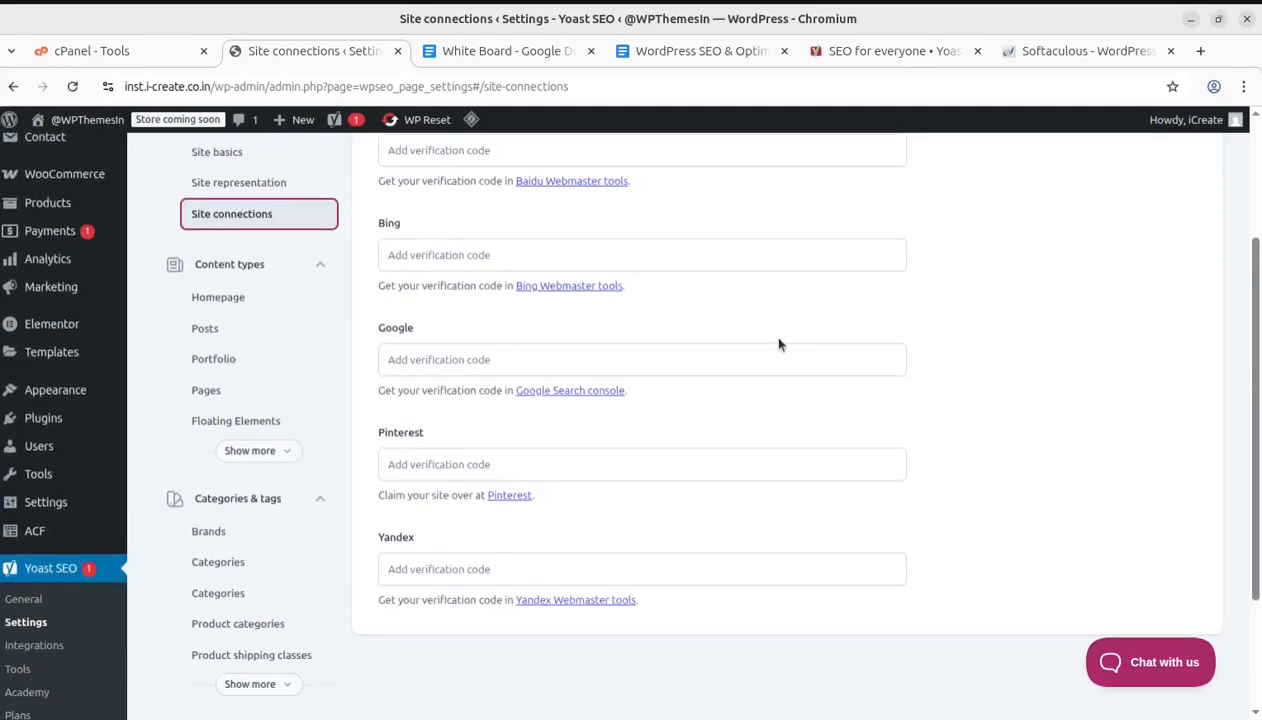
scroll(488, 398, up, 2)
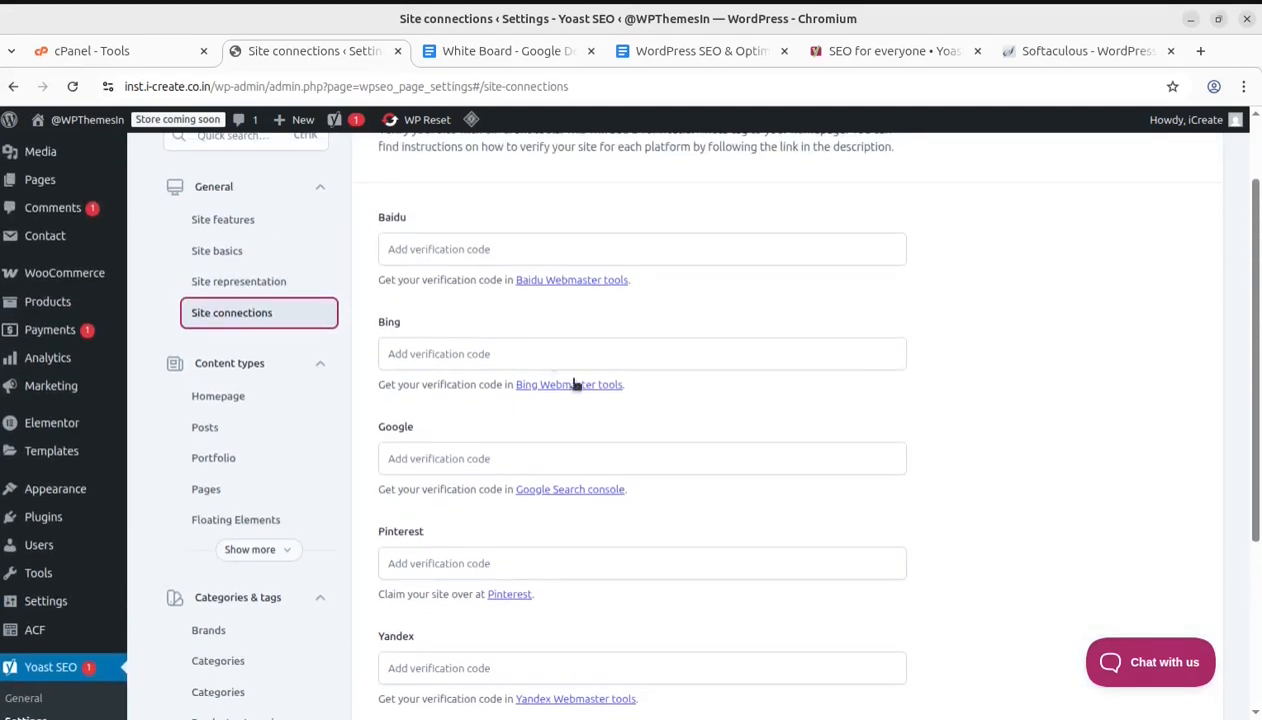
drag(412, 324, 377, 322)
click(421, 416)
drag(390, 426, 507, 453)
scroll(563, 485, down, 2)
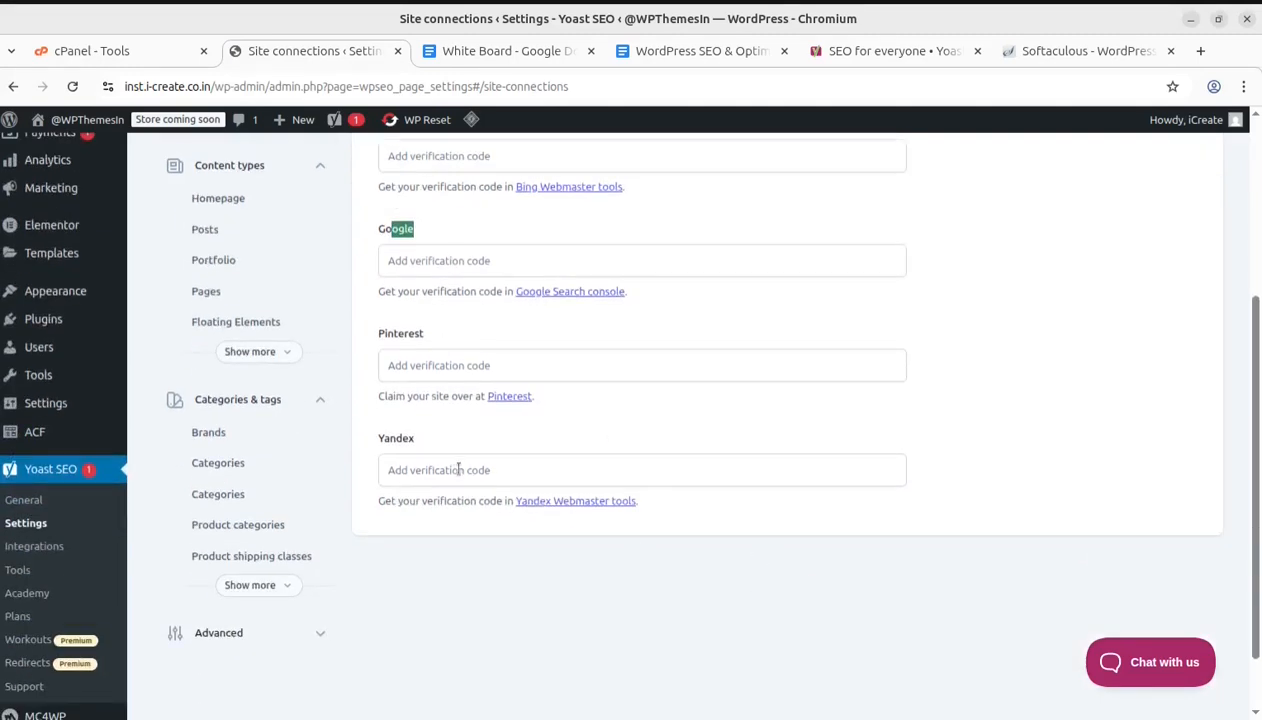
scroll(682, 417, up, 2)
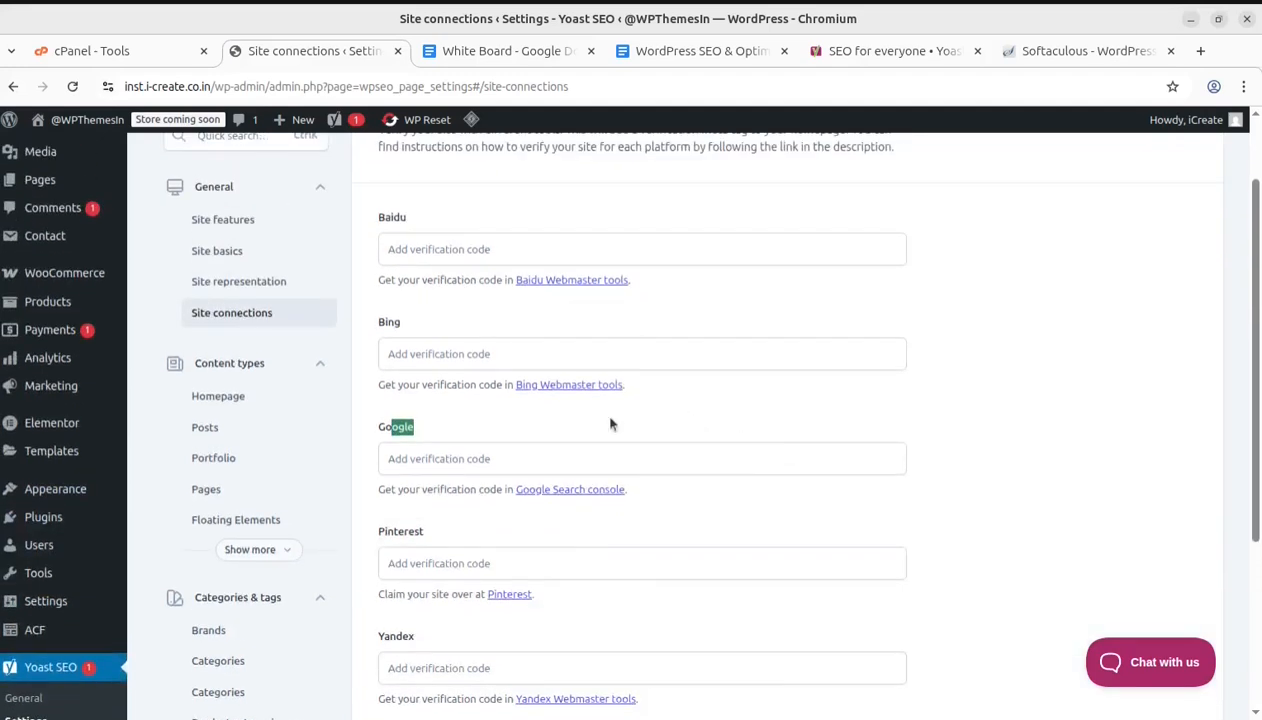
Open the Homepage settings under Content types
click(247, 369)
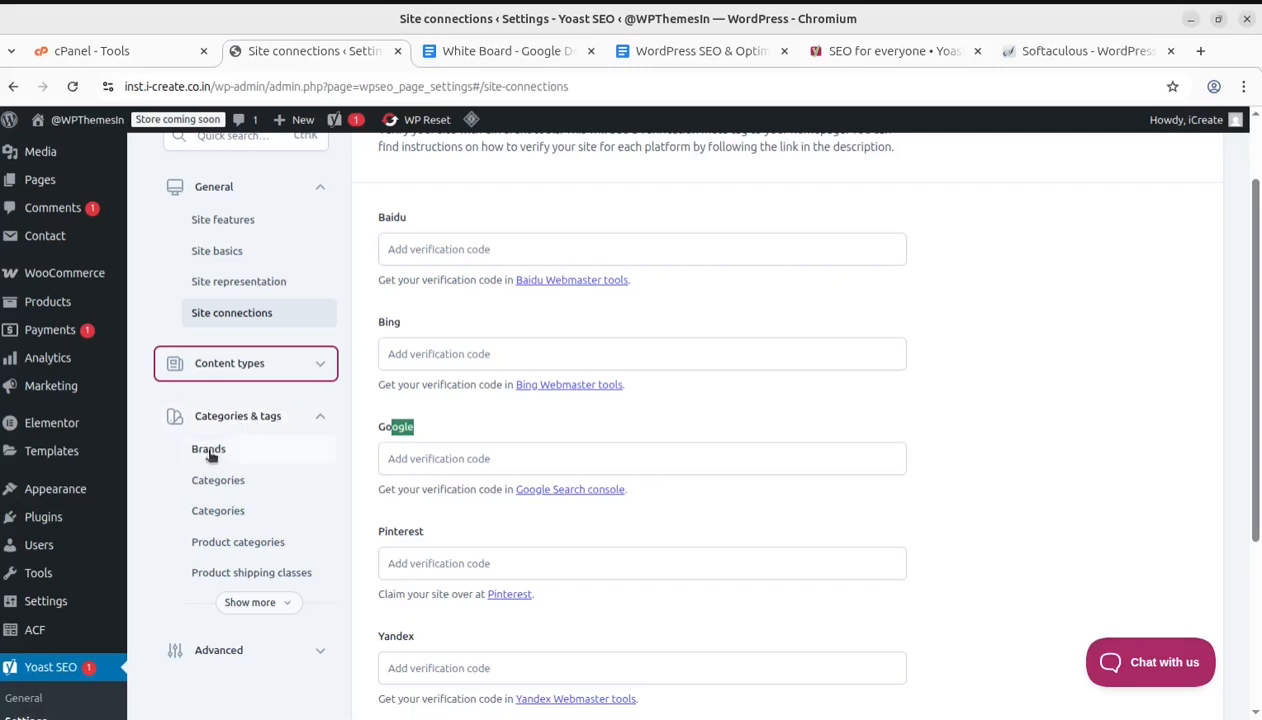
click(258, 371)
click(232, 398)
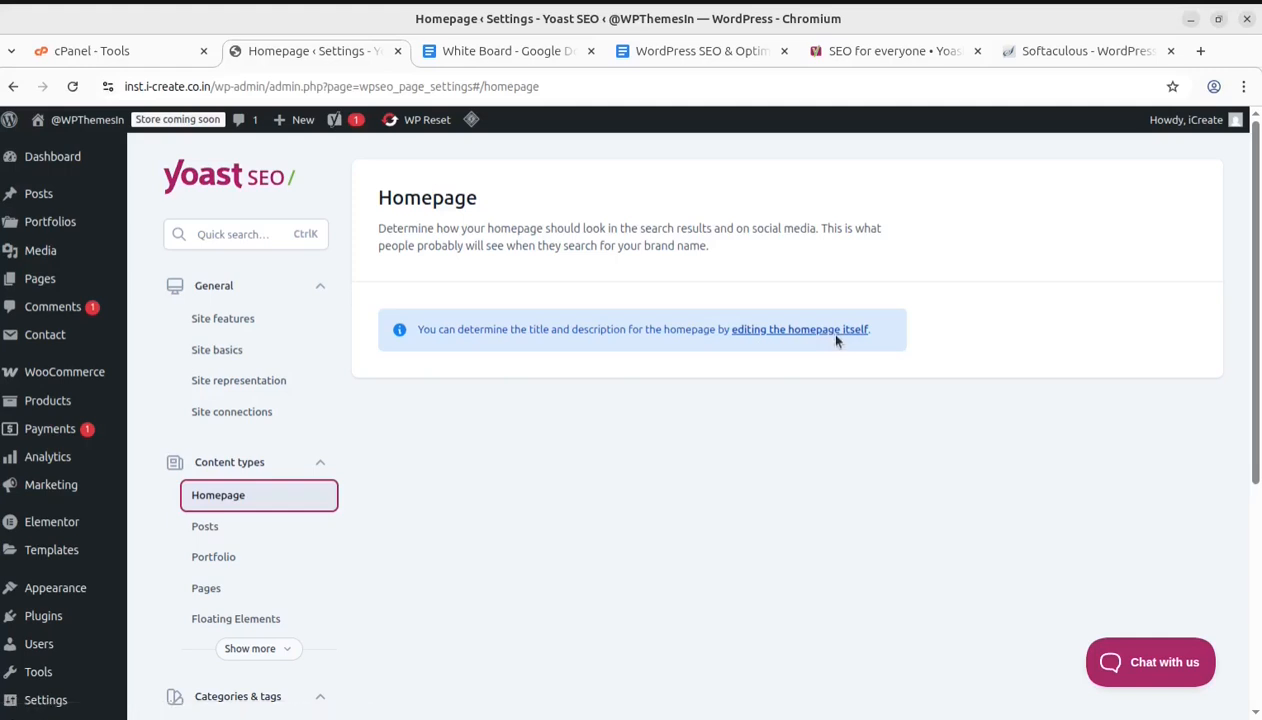
Open the Posts content type settings and review its search appearance and social media appearance sections
click(222, 527)
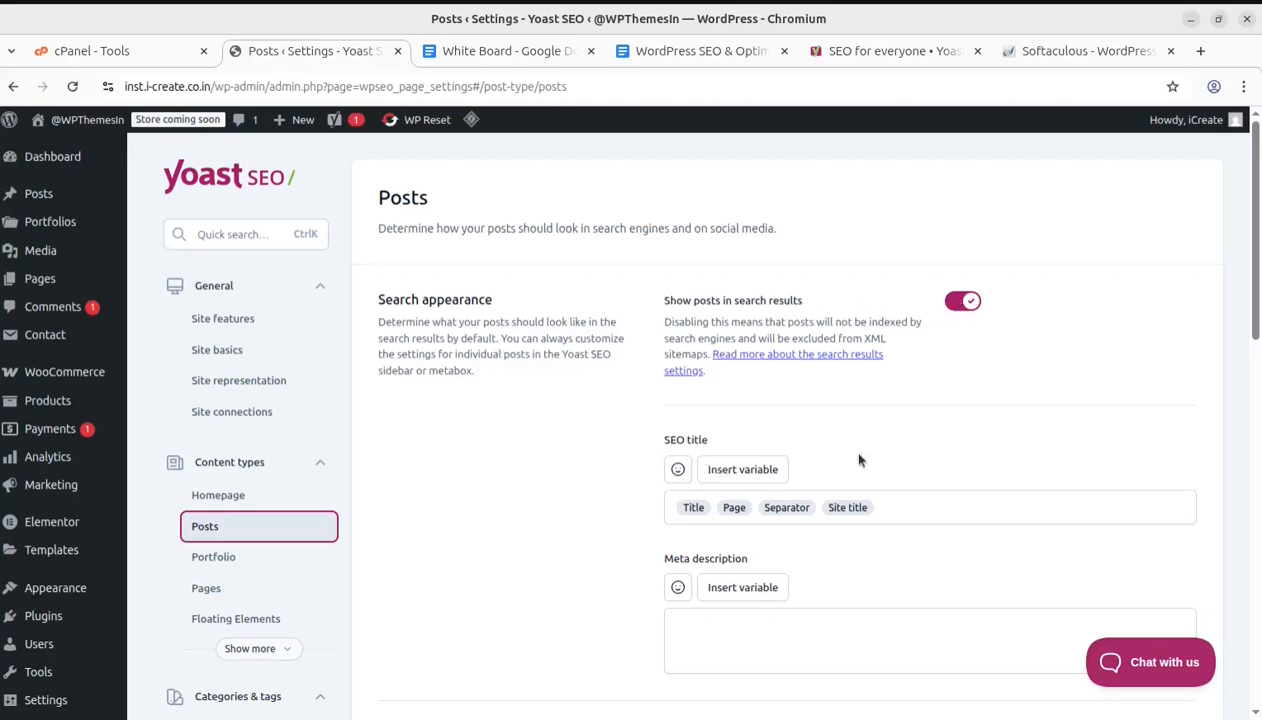
scroll(700, 387, down, 2)
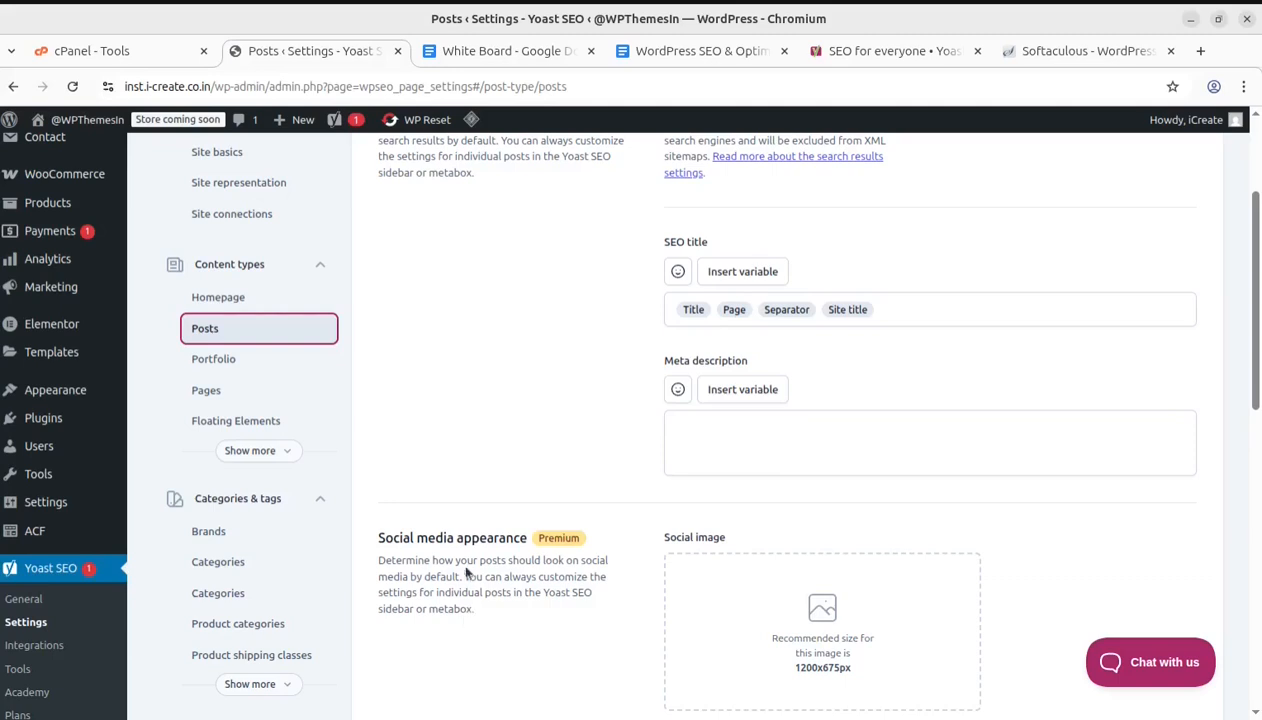
scroll(495, 565, down, 1)
scroll(660, 466, down, 2)
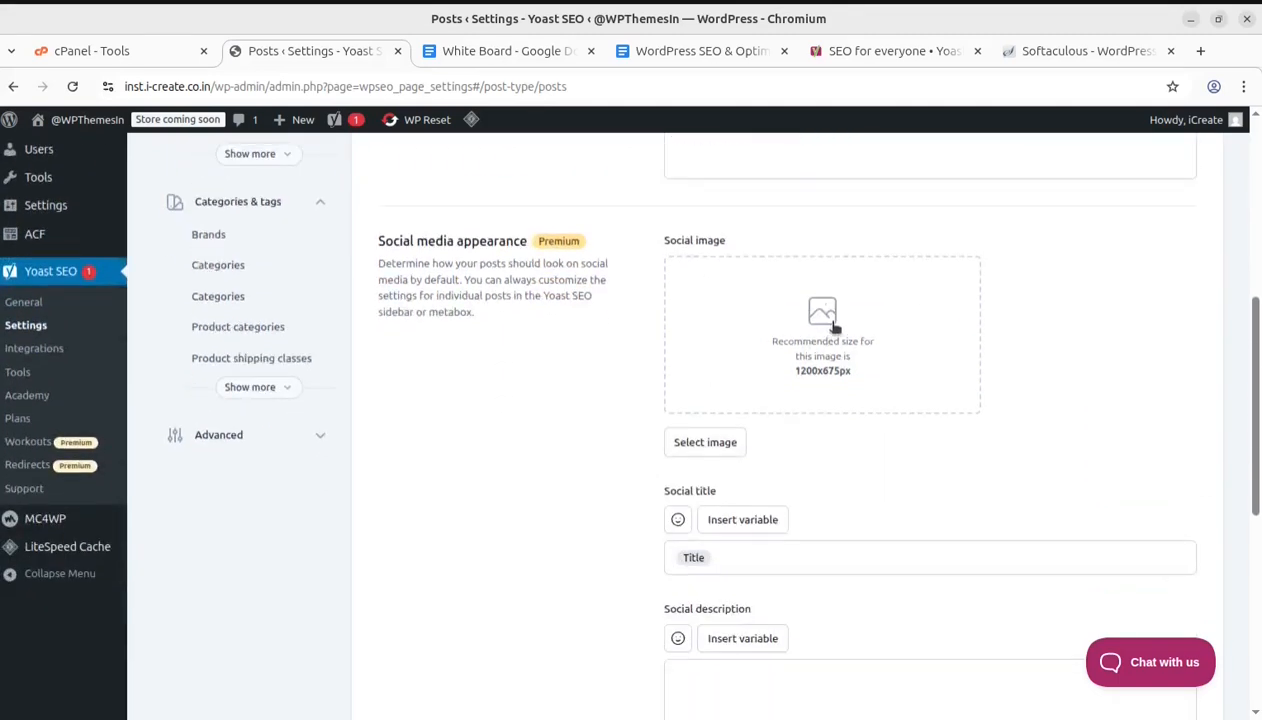
scroll(690, 505, down, 2)
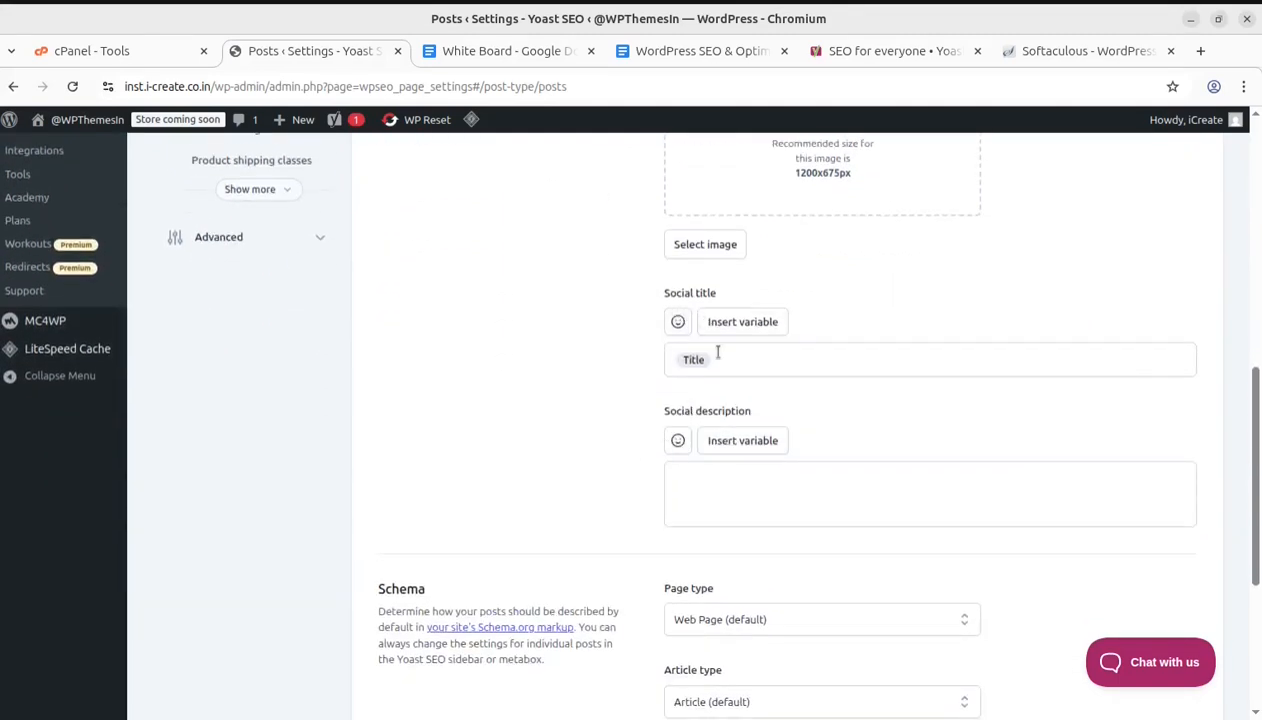
Open the variable list for the Posts social title and social description fields, removing the % sign from the title
click(752, 324)
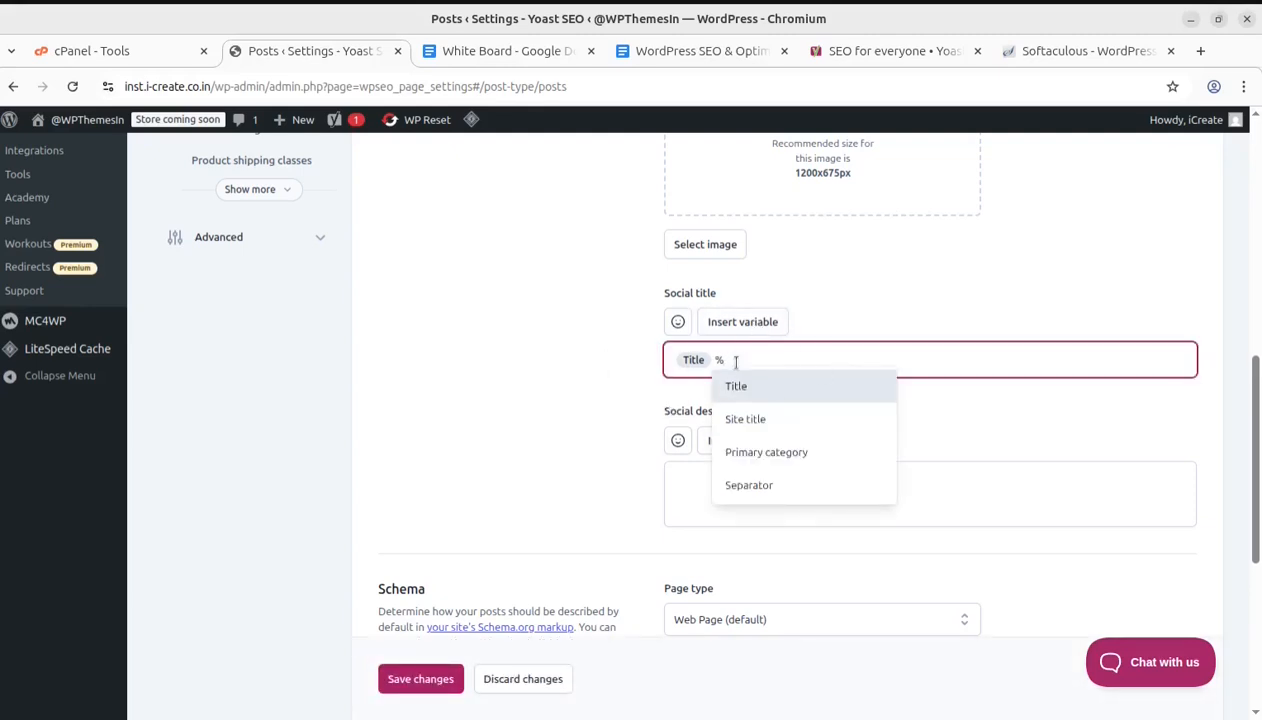
key(BackSpace)
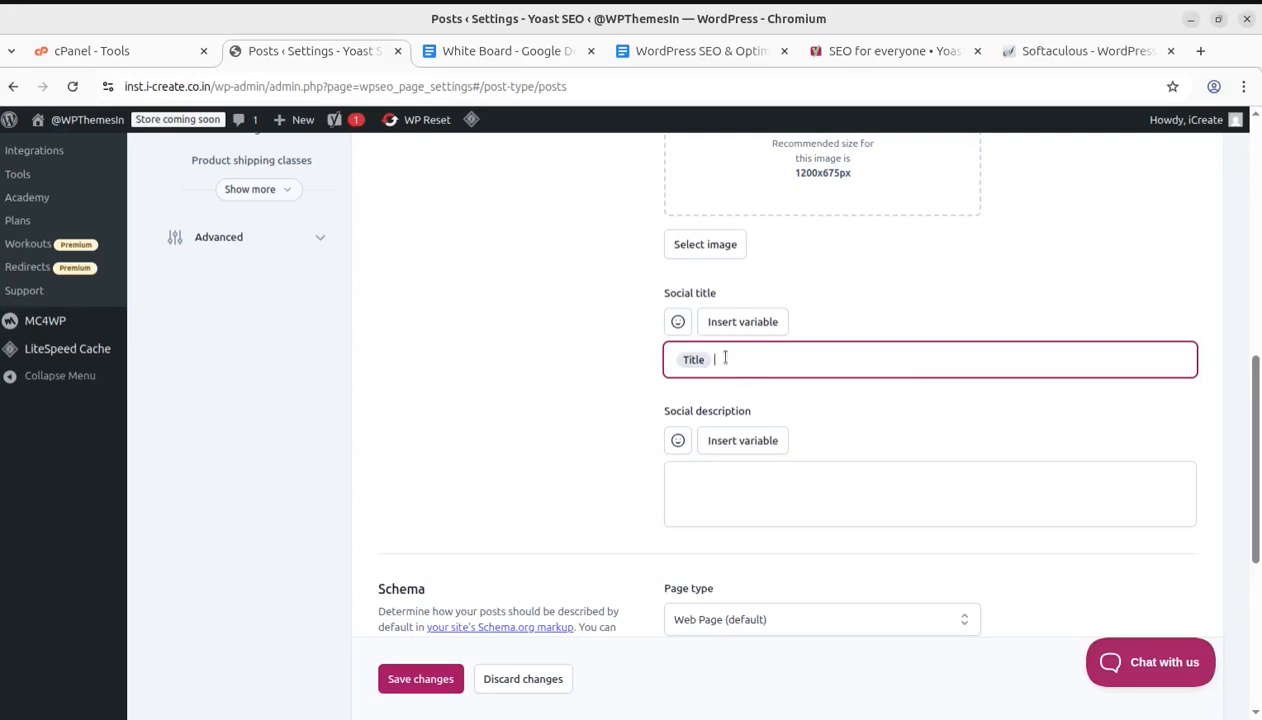
click(755, 446)
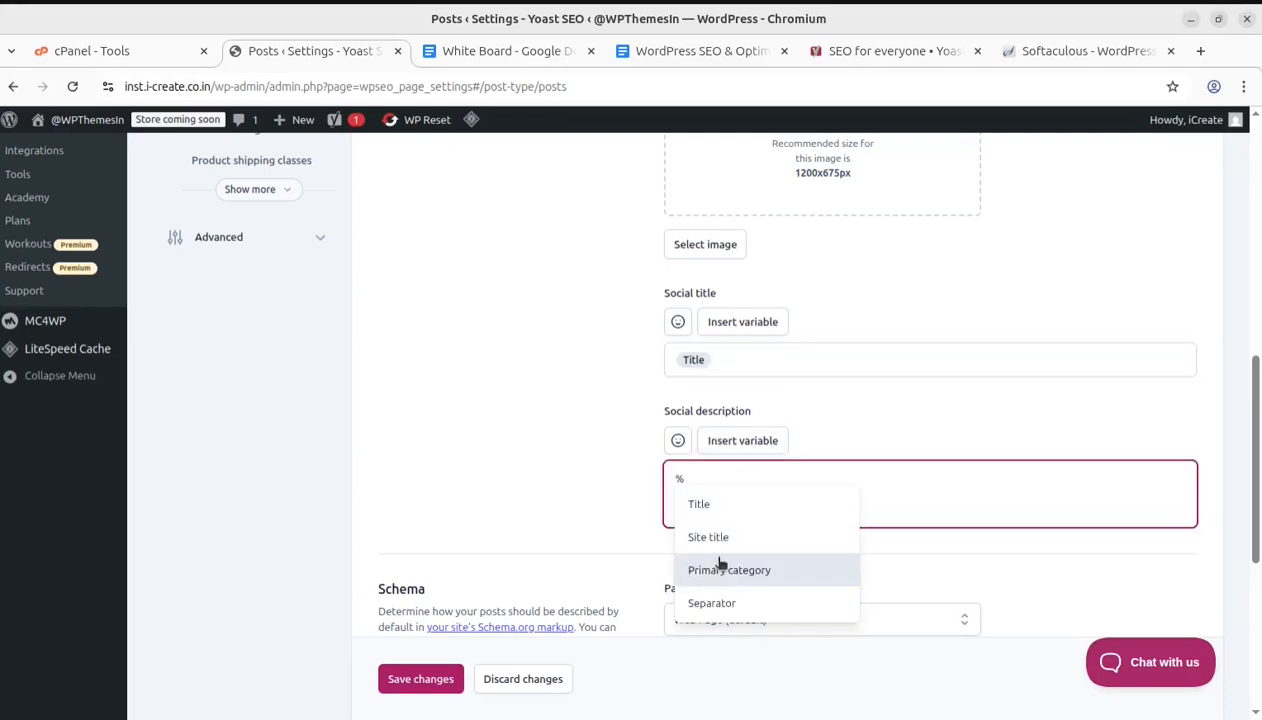
click(532, 417)
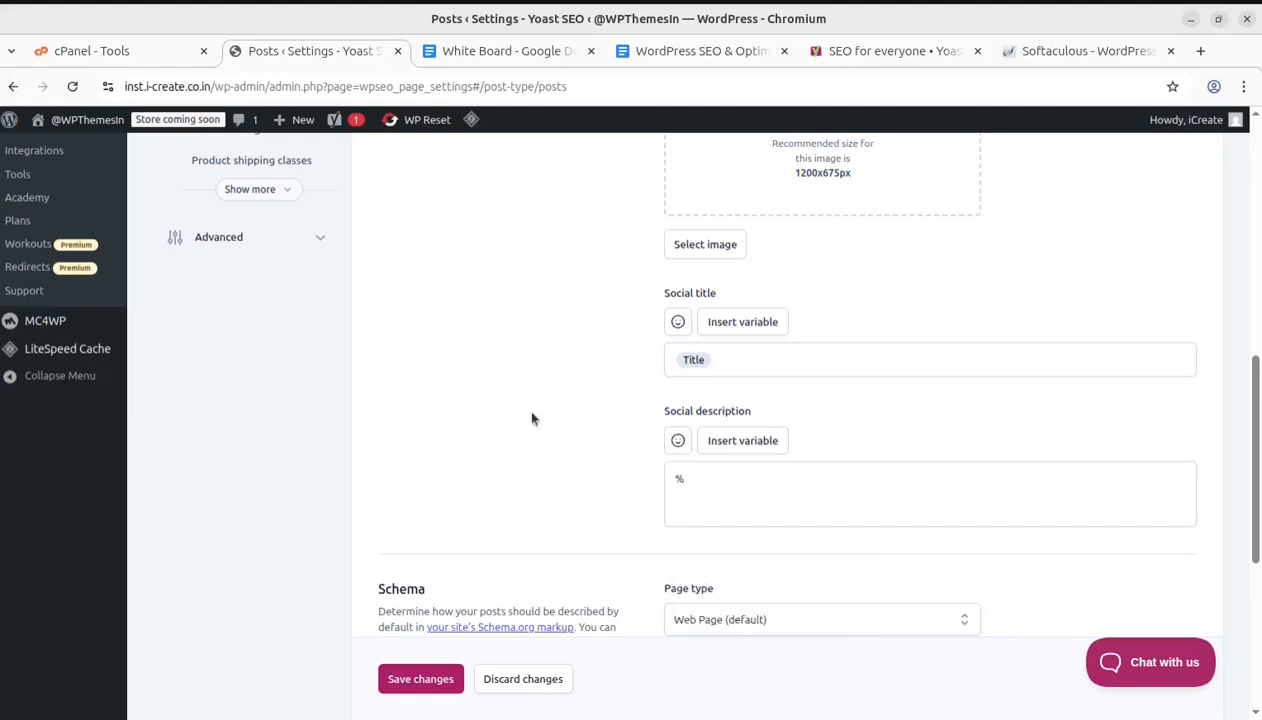
Review the Posts Schema and Additional settings sections, highlighting the Schema description text
scroll(532, 417, down, 2)
scroll(559, 397, down, 2)
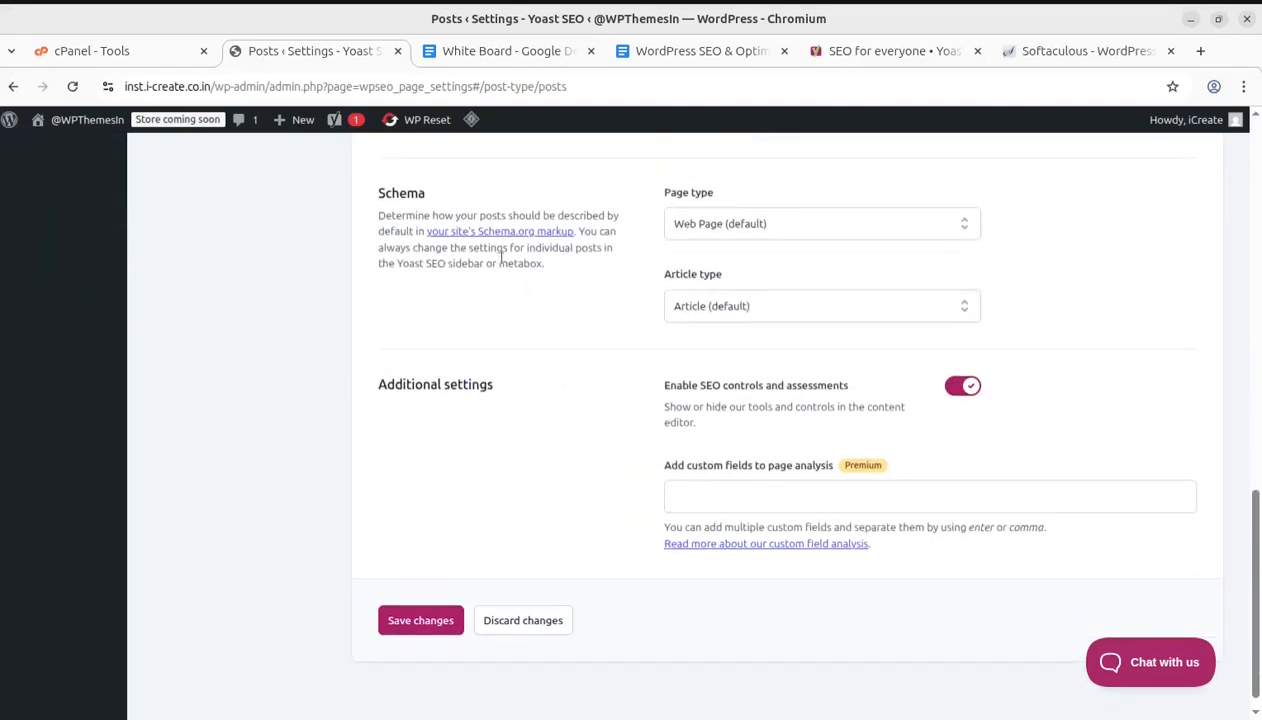
scroll(491, 288, up, 1)
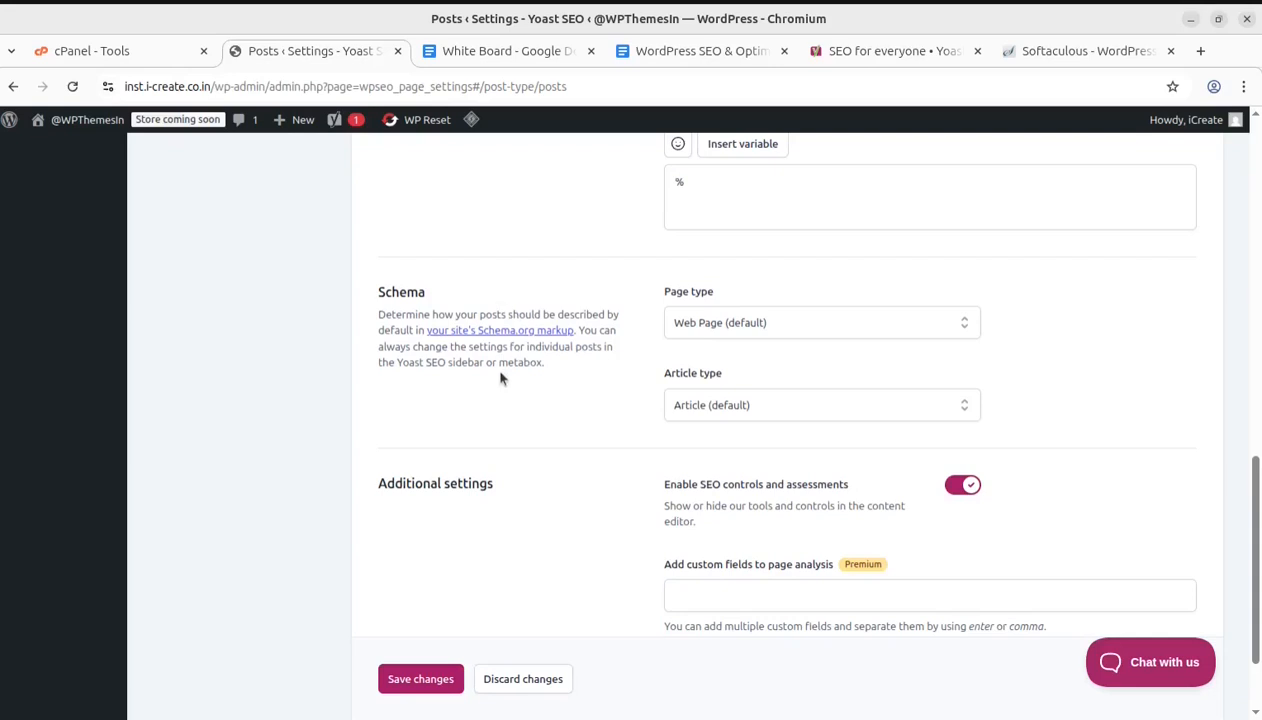
scroll(502, 377, up, 3)
scroll(501, 377, down, 2)
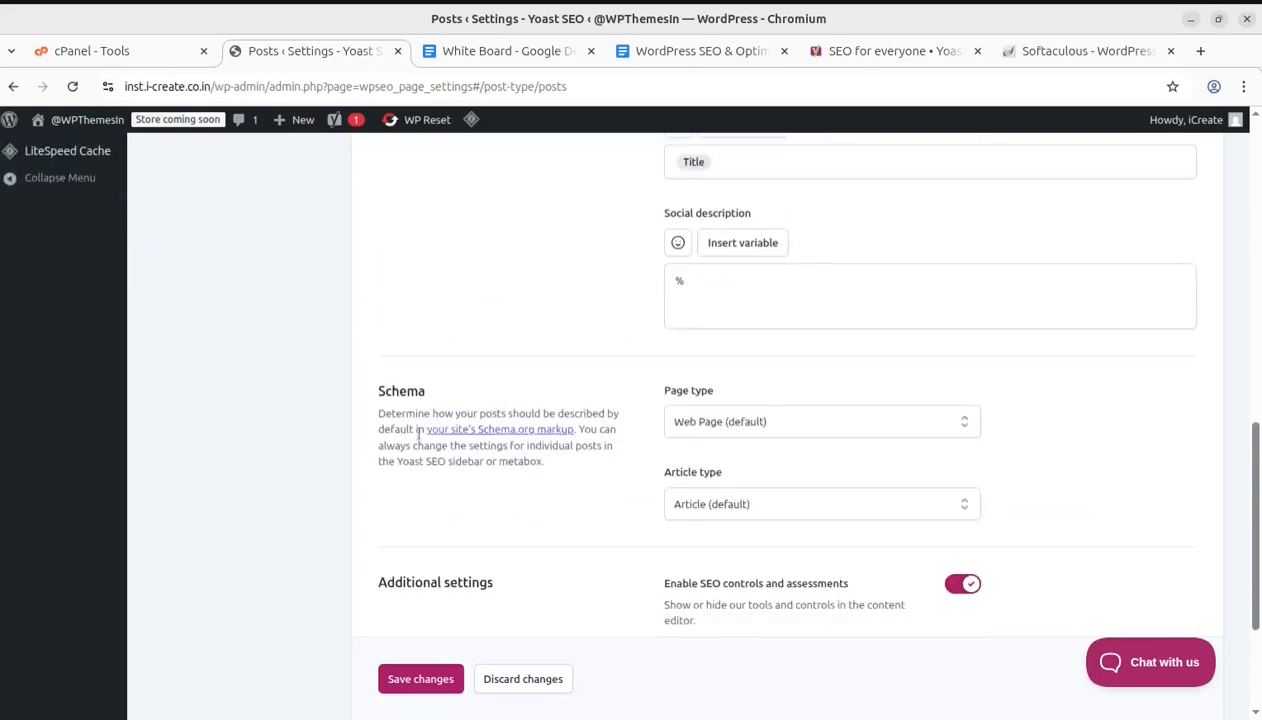
drag(381, 411, 636, 419)
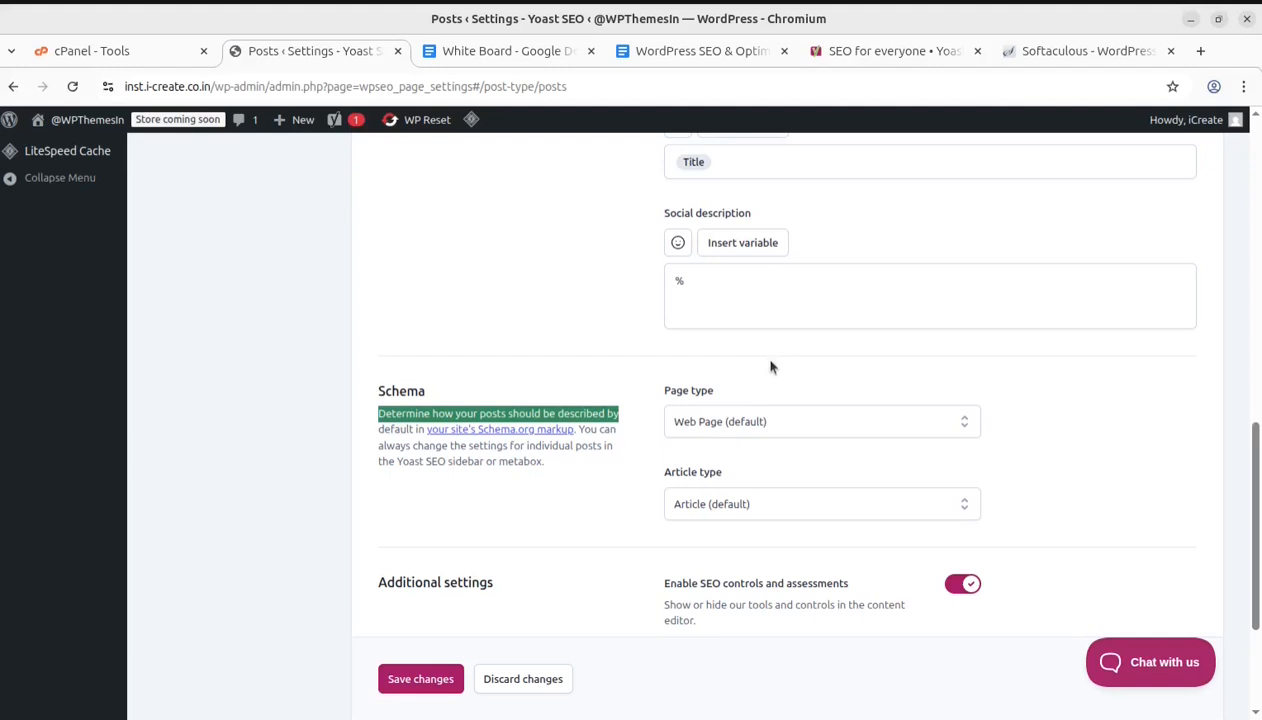
click(326, 398)
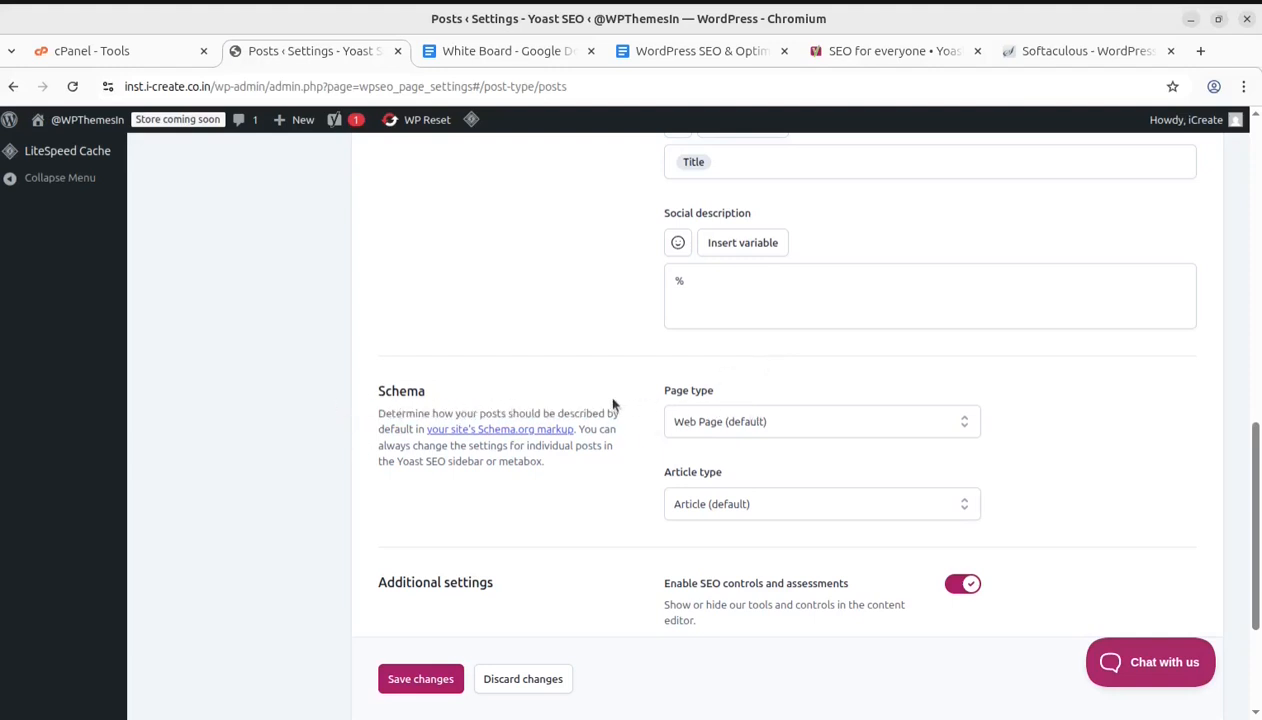
Open the Schema Page type and Article type lists for Posts and close them without choosing
click(764, 427)
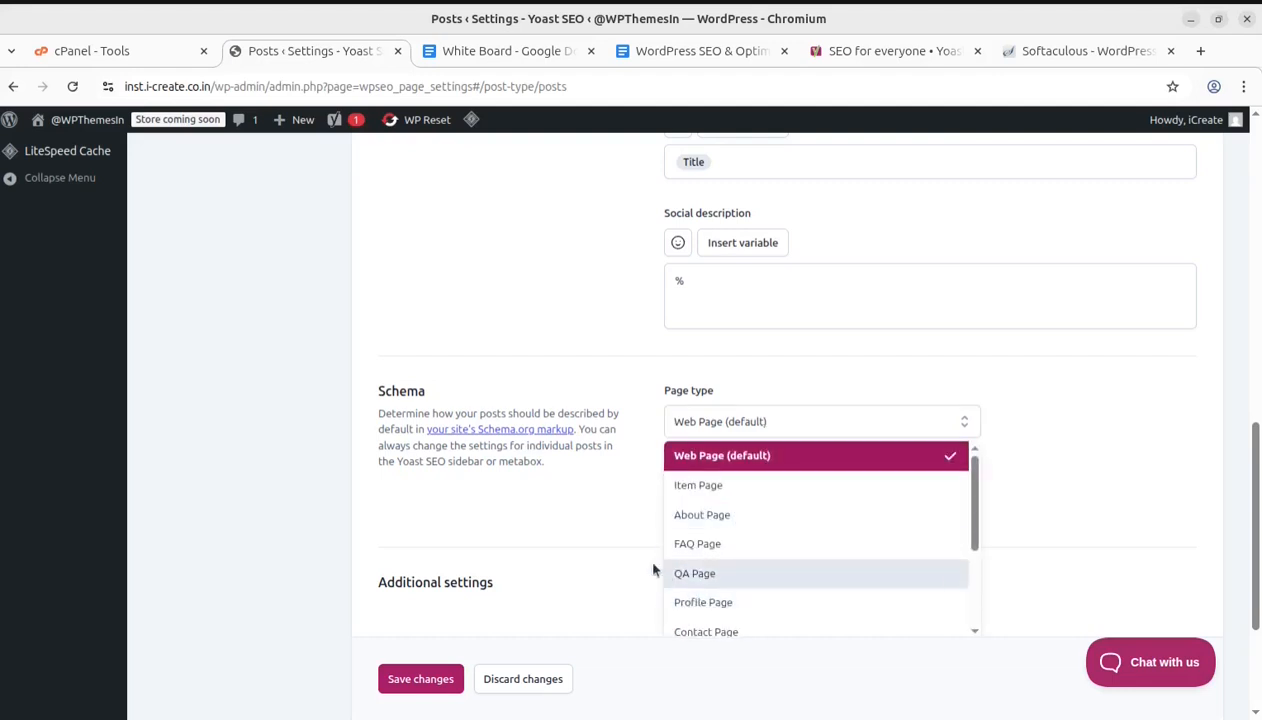
click(588, 518)
click(840, 422)
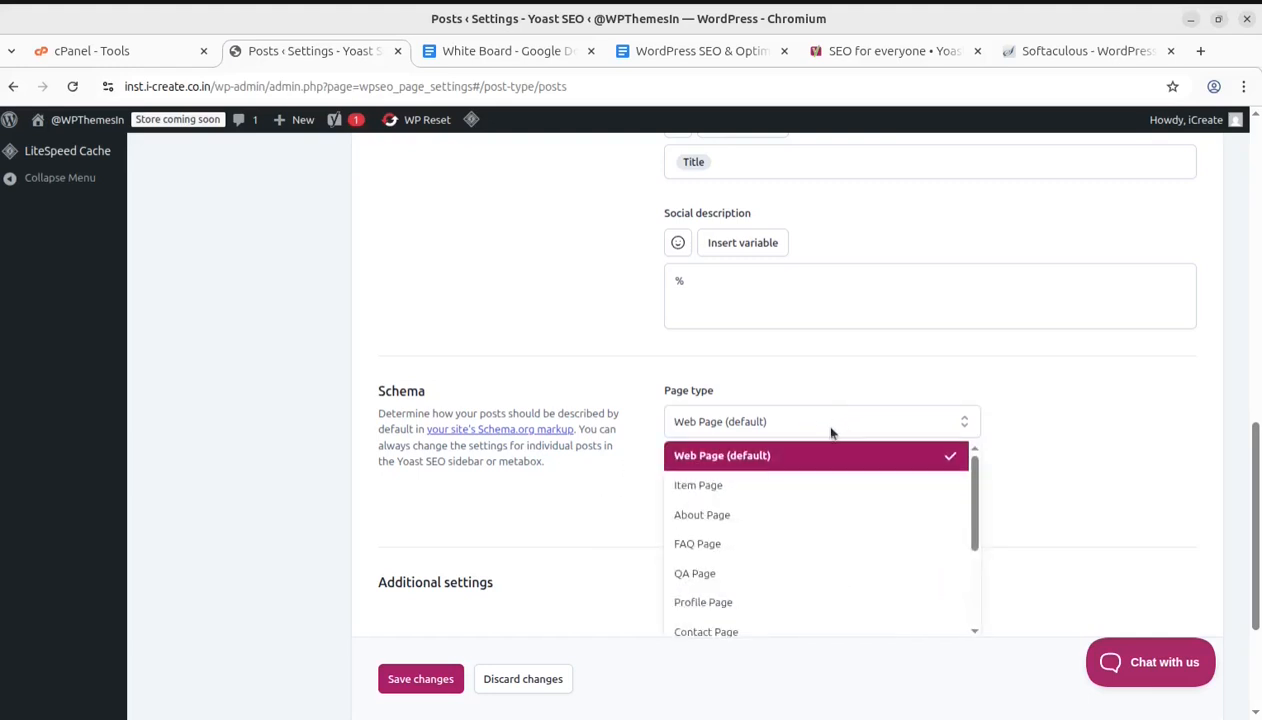
click(584, 514)
scroll(637, 506, down, 3)
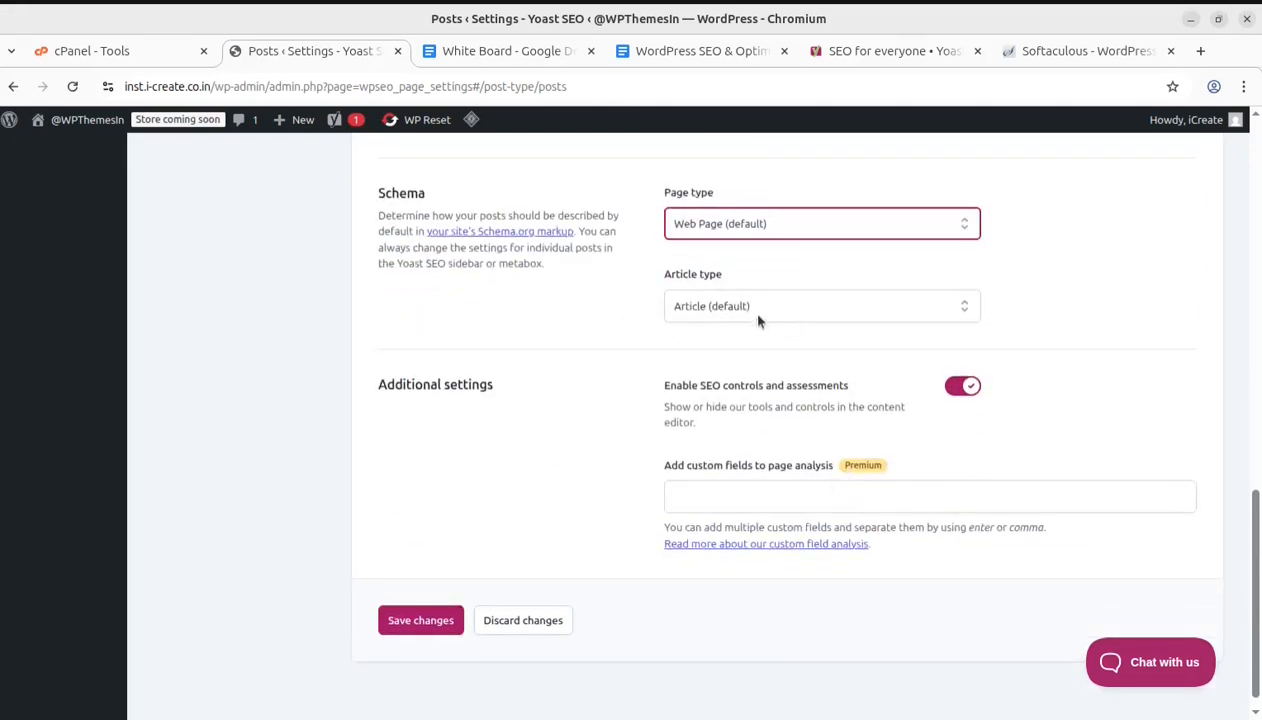
click(758, 318)
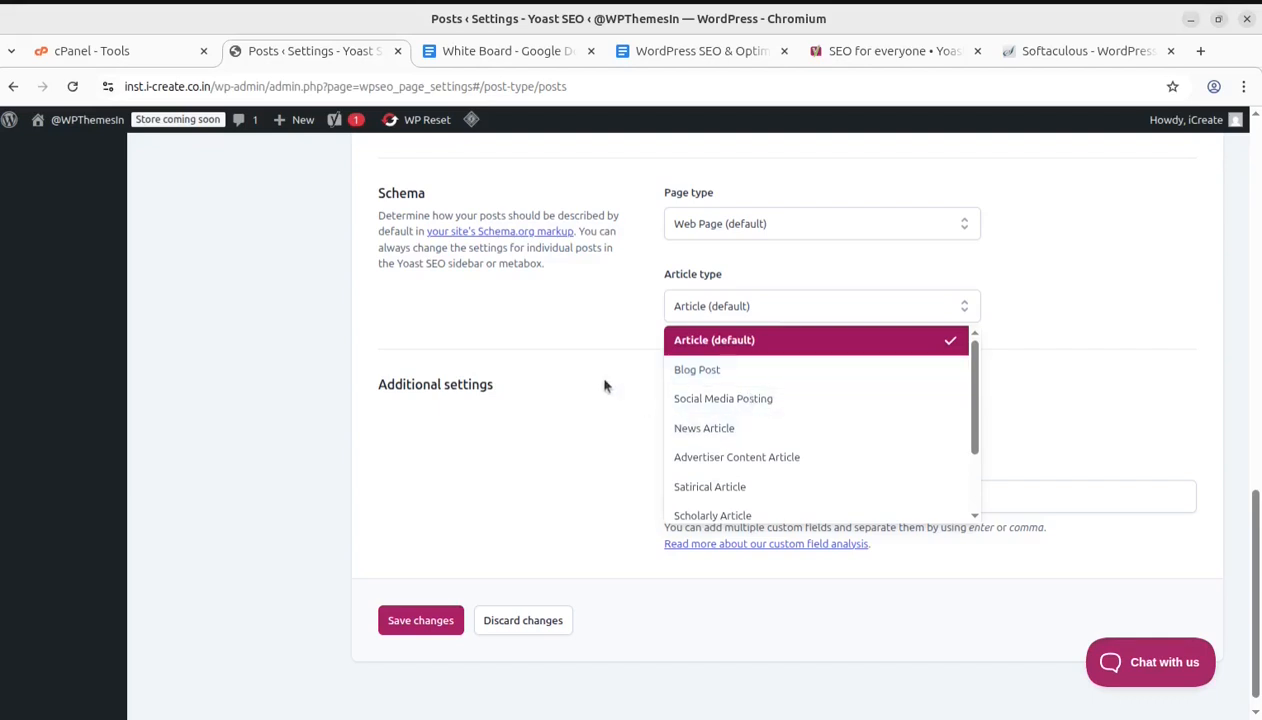
click(559, 357)
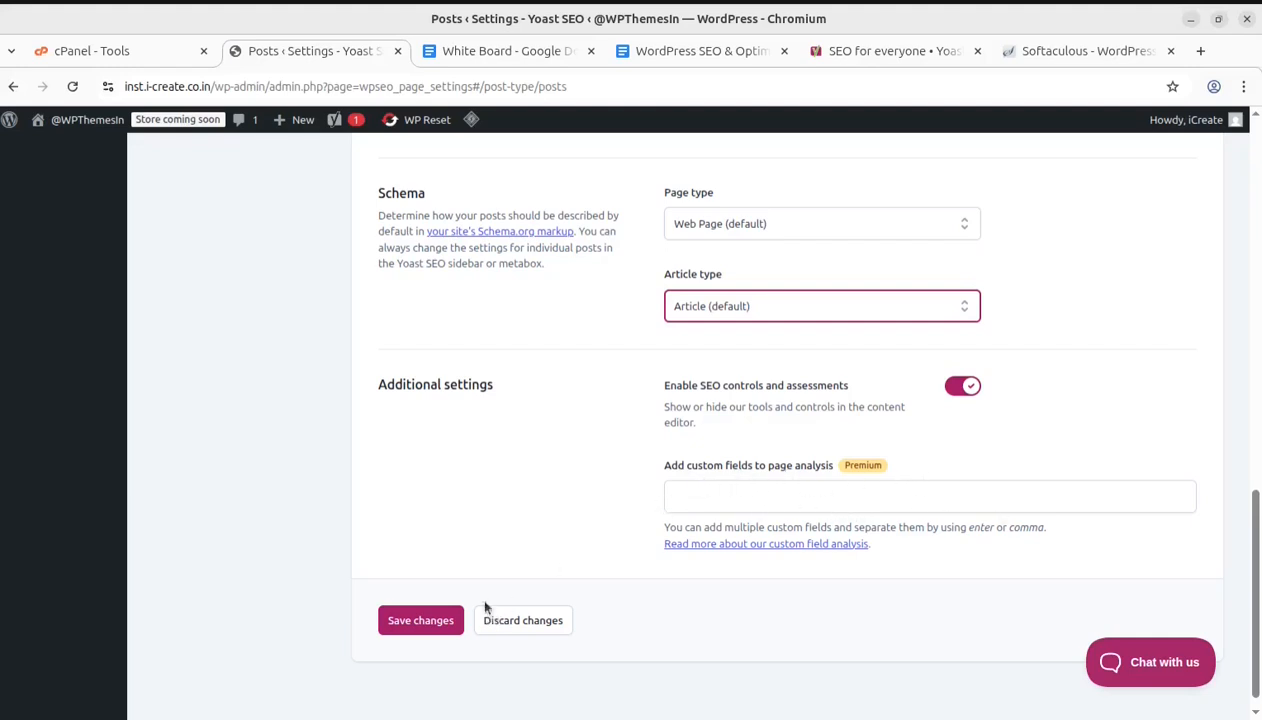
Open the Portfolio content type settings and review its search appearance section
scroll(530, 535, up, 8)
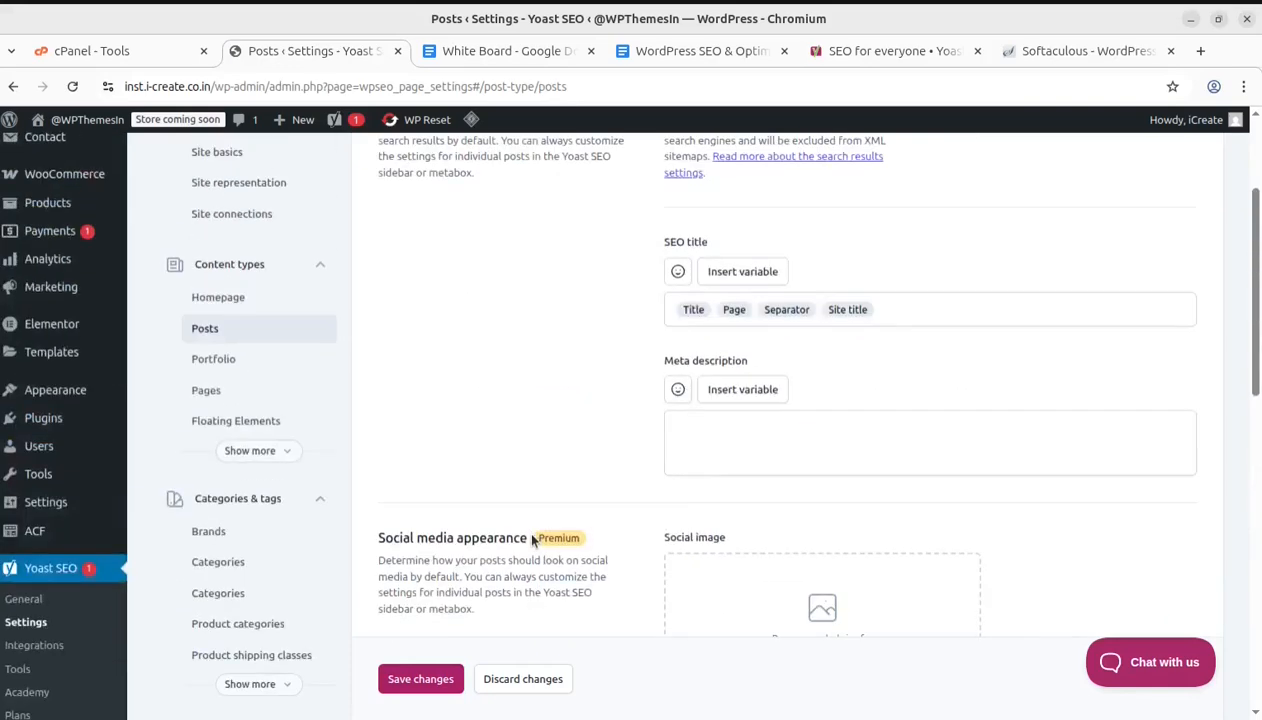
click(210, 359)
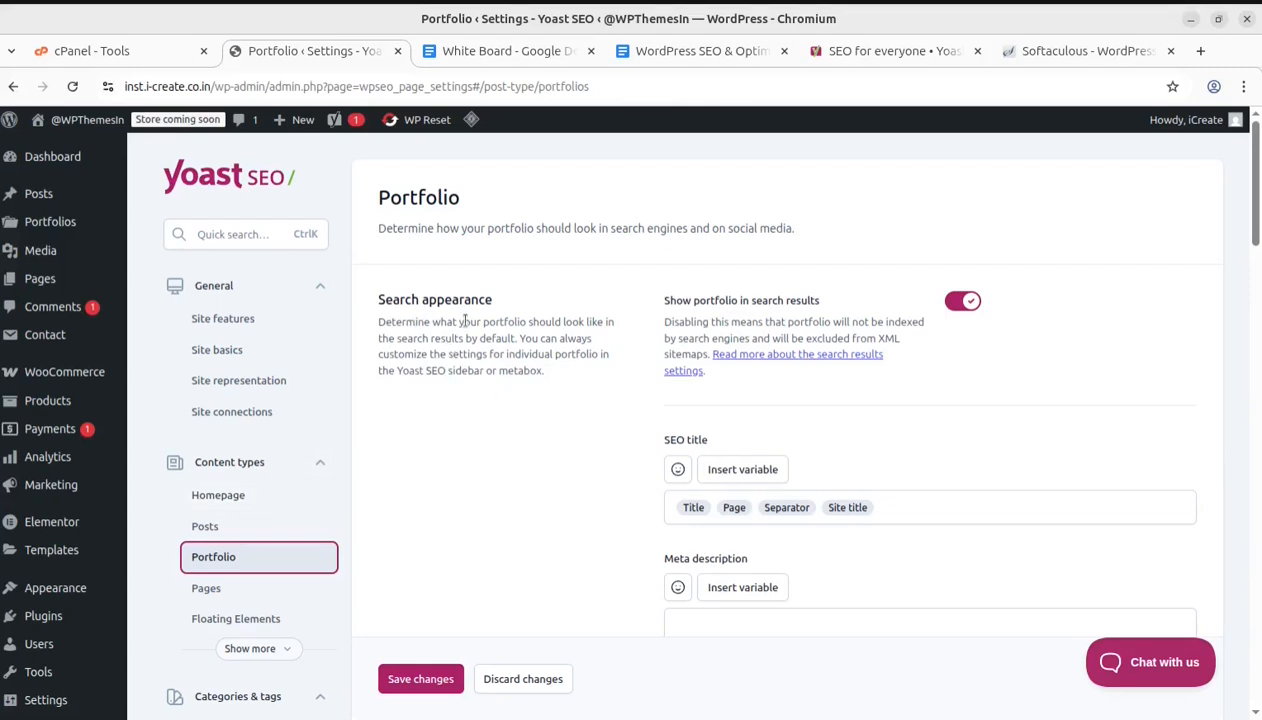
scroll(625, 403, down, 1)
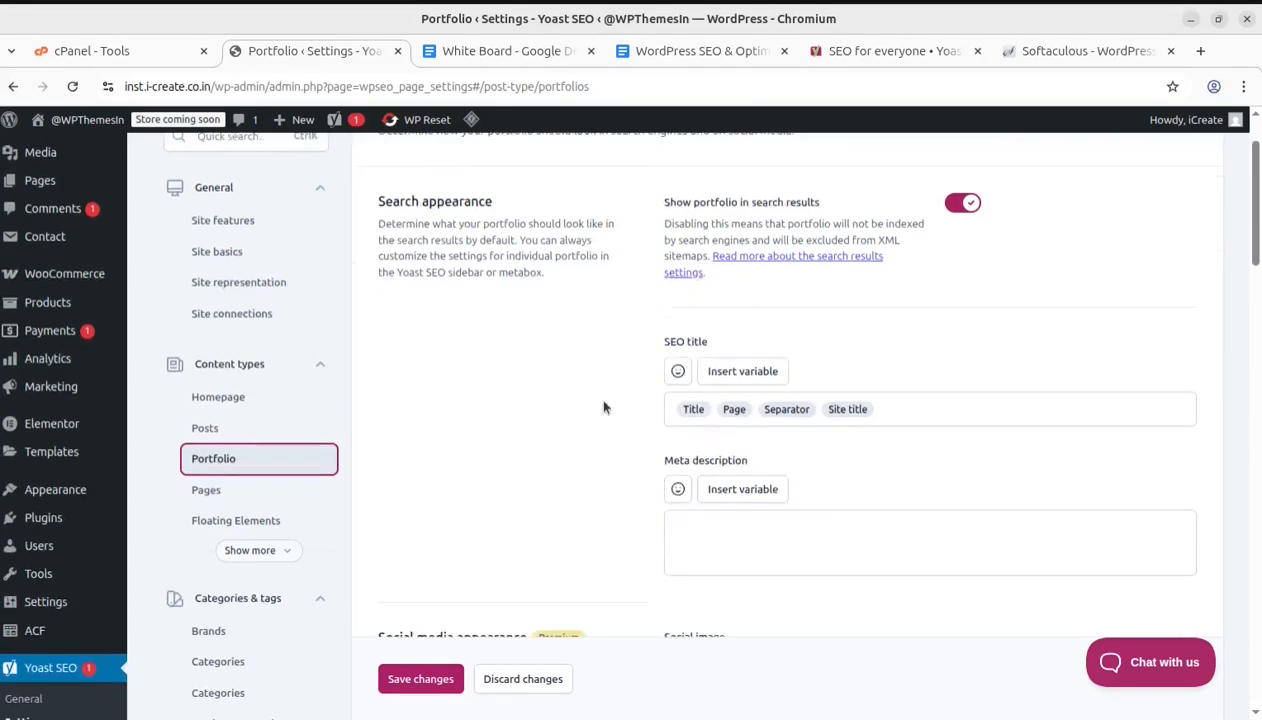
Open the Pages content type settings and review its search, social media, schema and additional settings
click(210, 497)
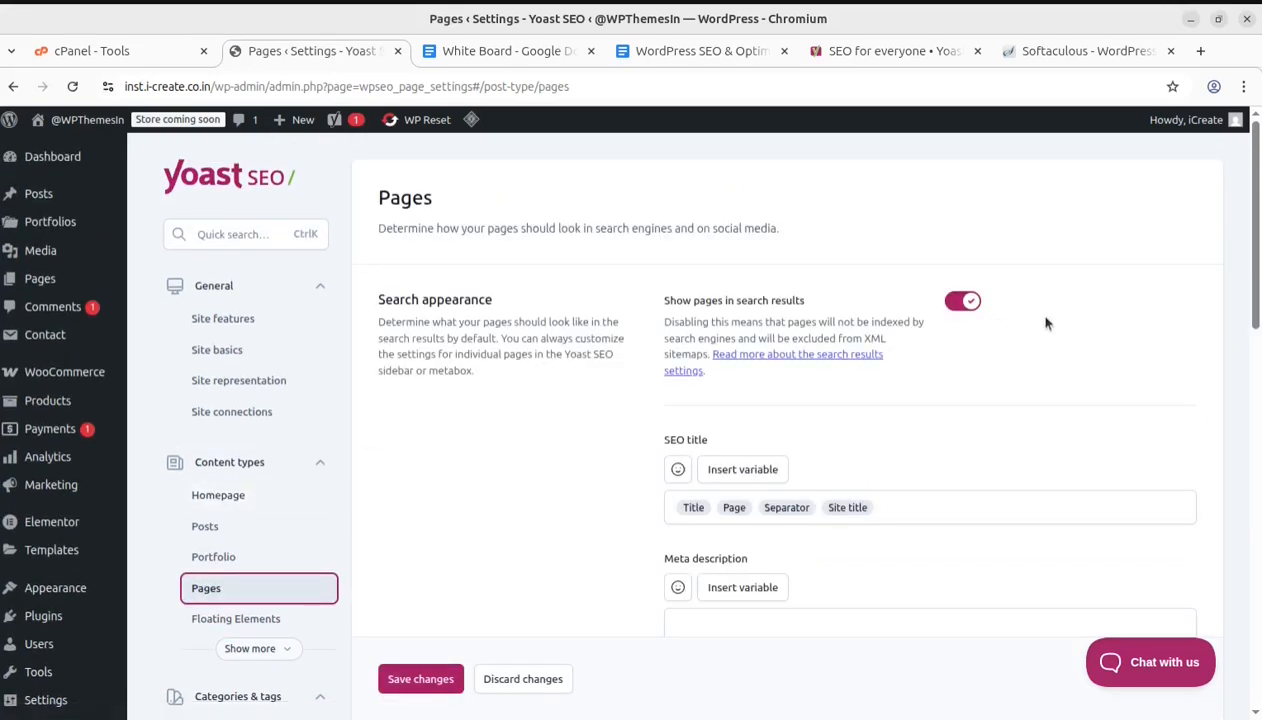
scroll(1046, 323, down, 3)
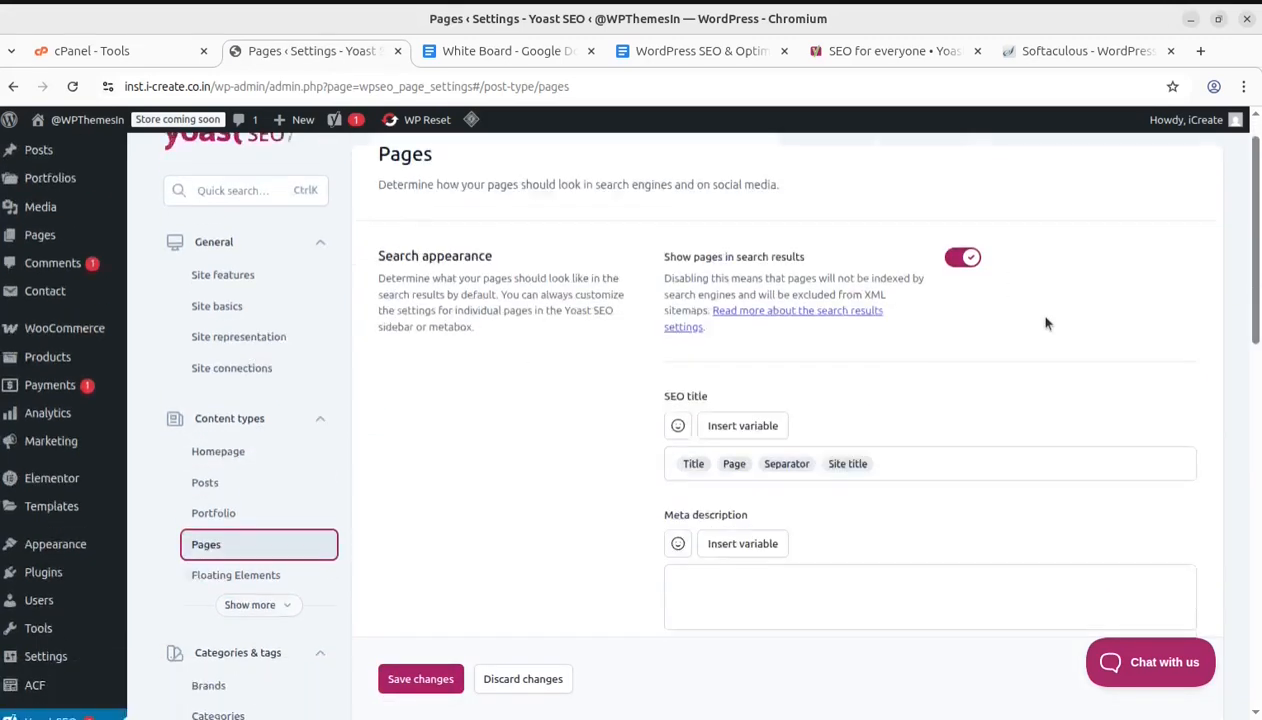
scroll(1020, 318, up, 3)
scroll(812, 383, down, 5)
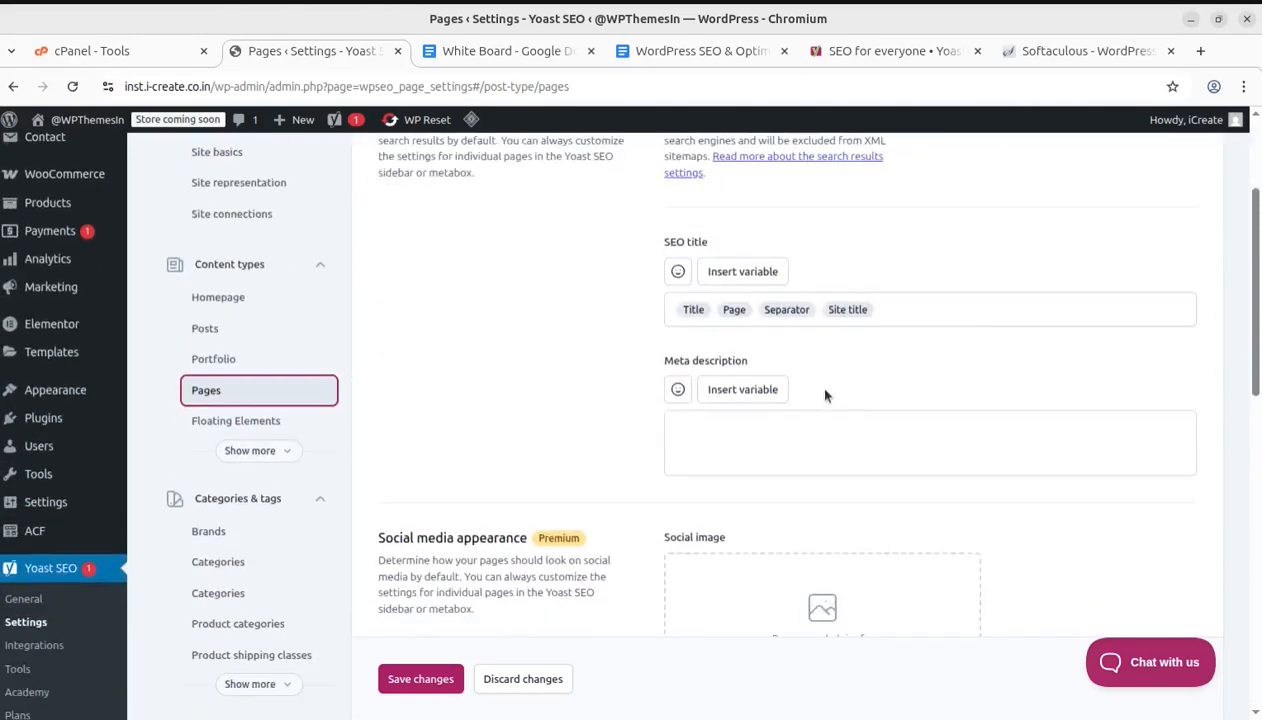
scroll(814, 323, down, 2)
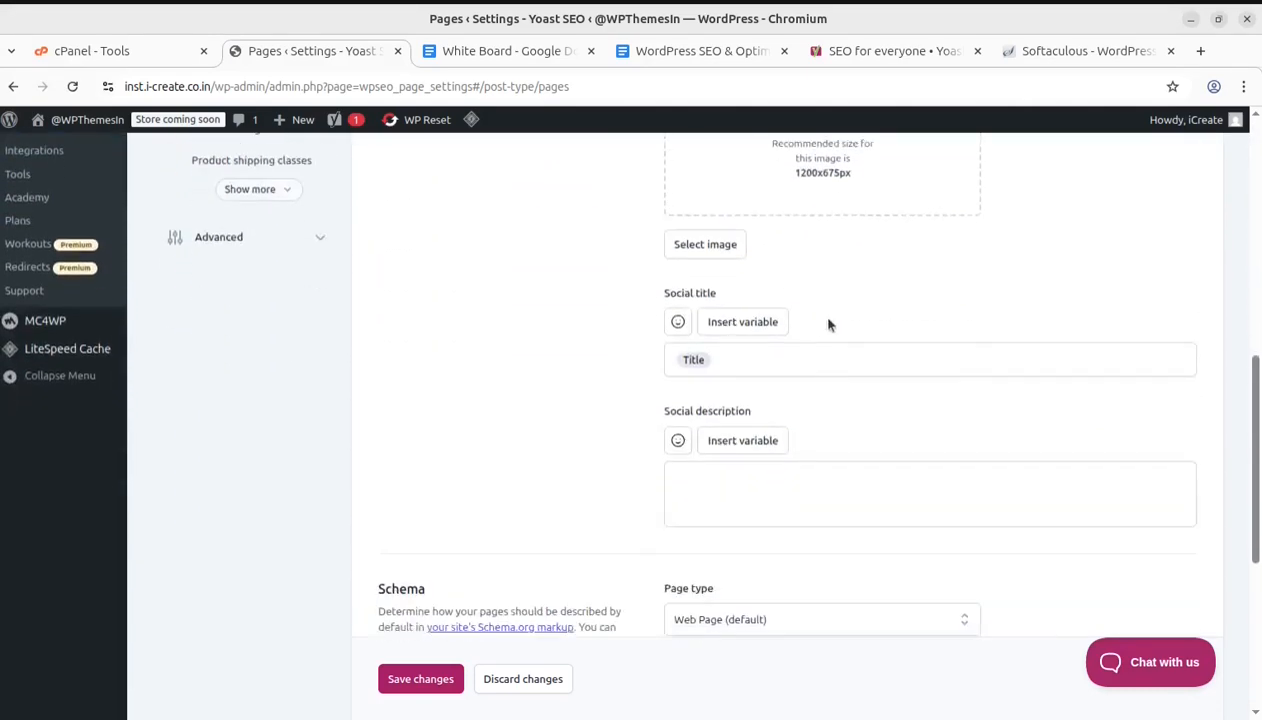
scroll(1037, 326, down, 2)
scroll(1037, 327, down, 2)
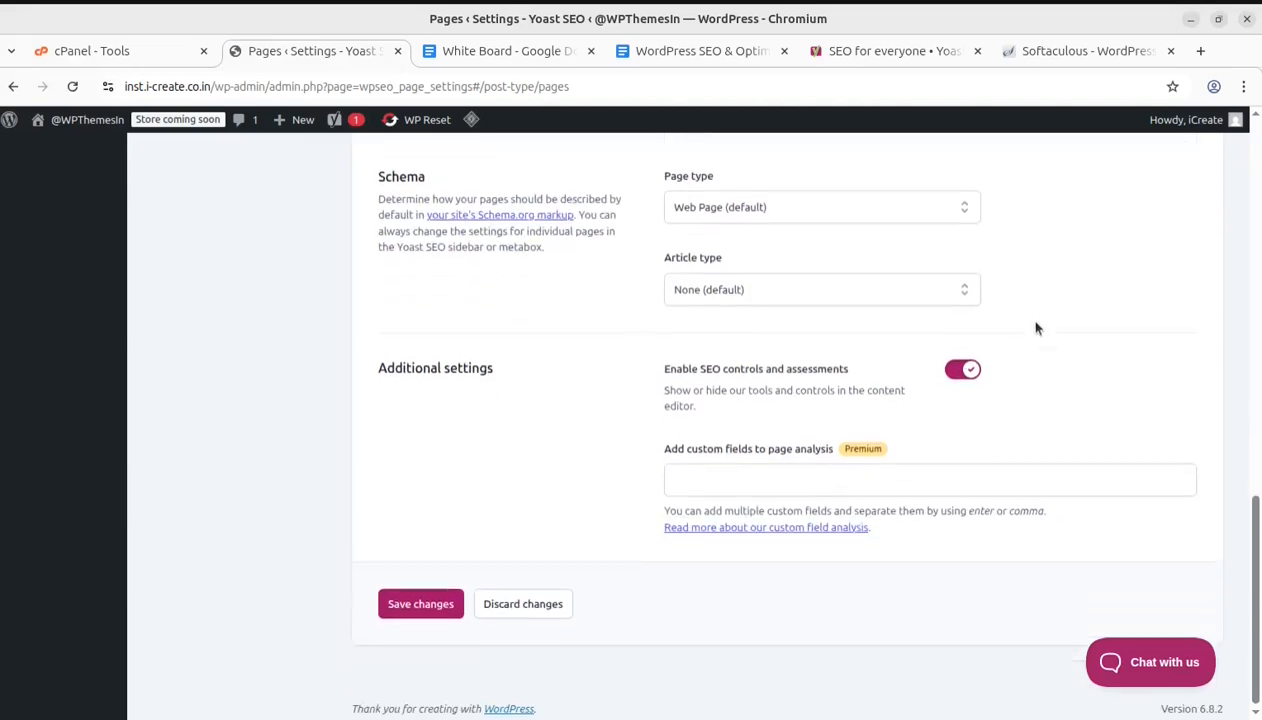
scroll(479, 450, up, 6)
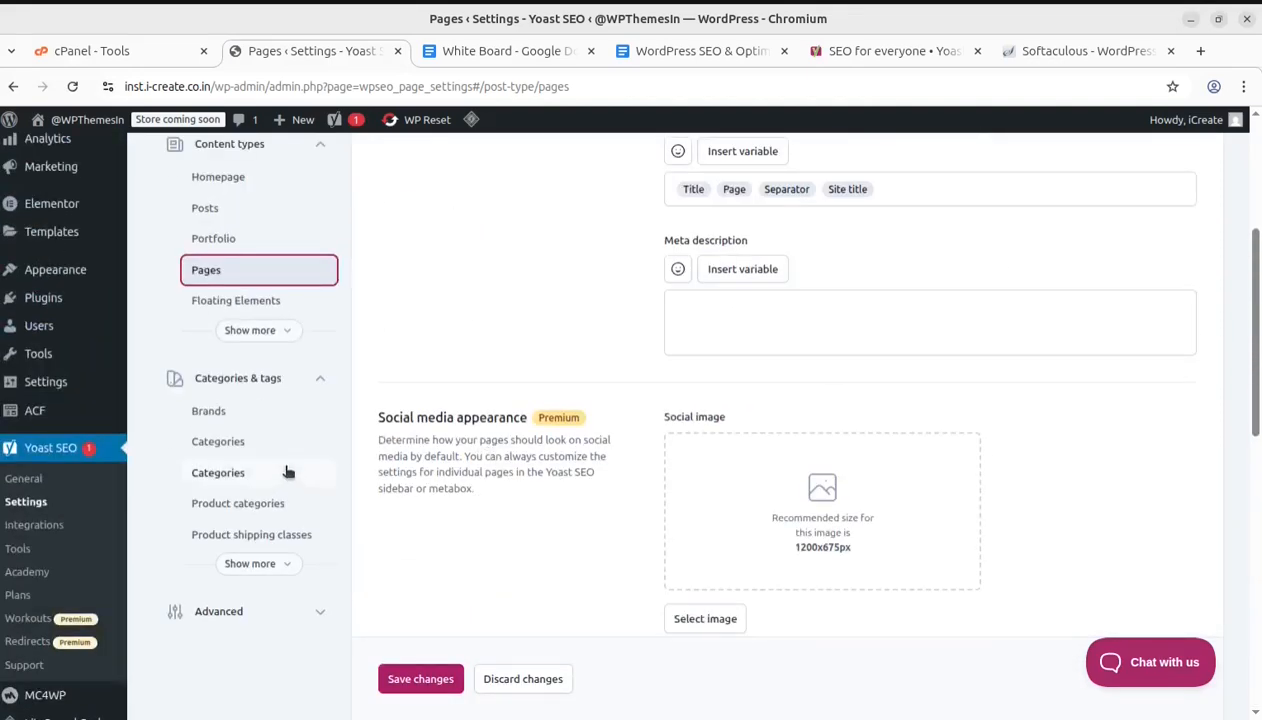
Review the Floating Elements settings, expand the content types list and open the Products settings
click(211, 301)
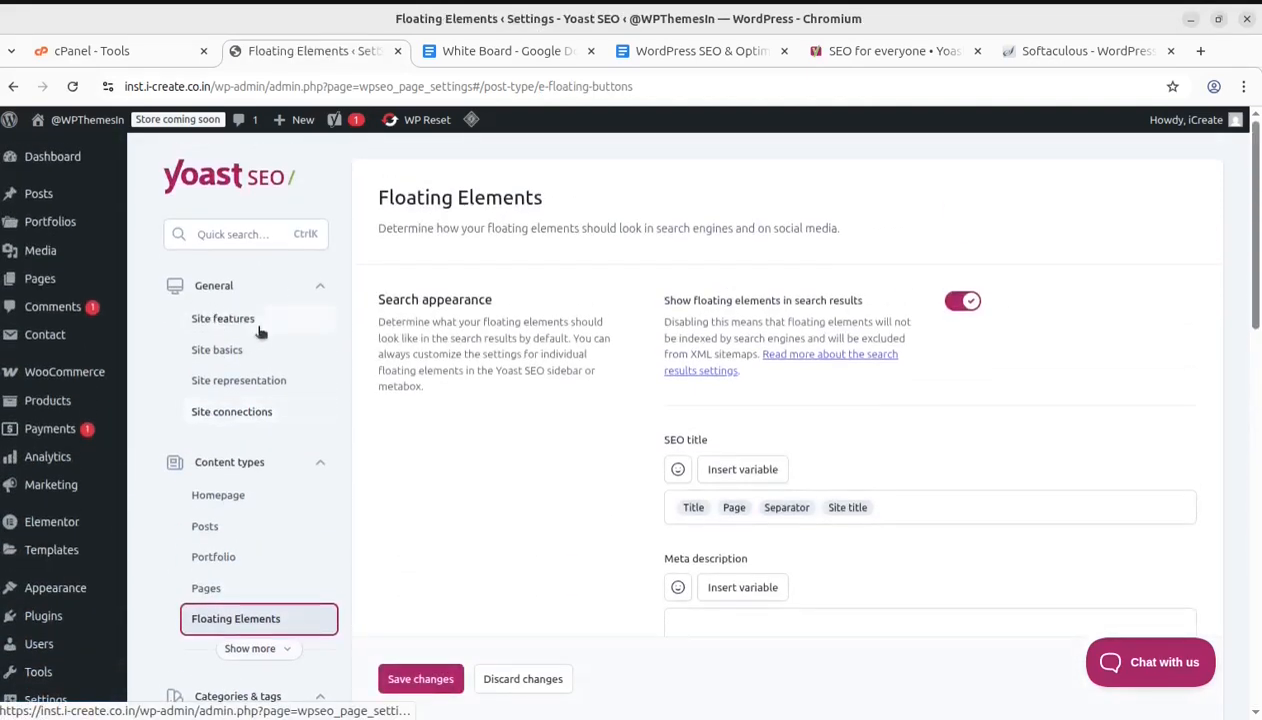
scroll(306, 485, down, 2)
scroll(308, 470, down, 2)
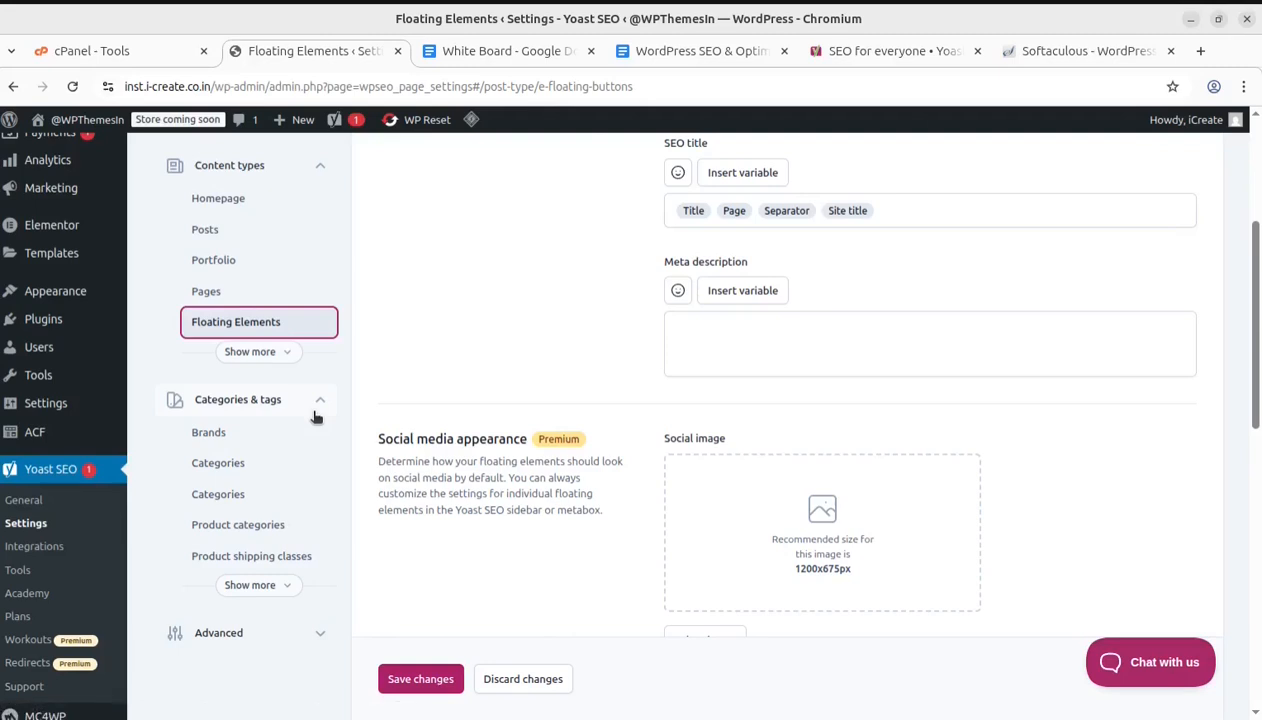
click(274, 355)
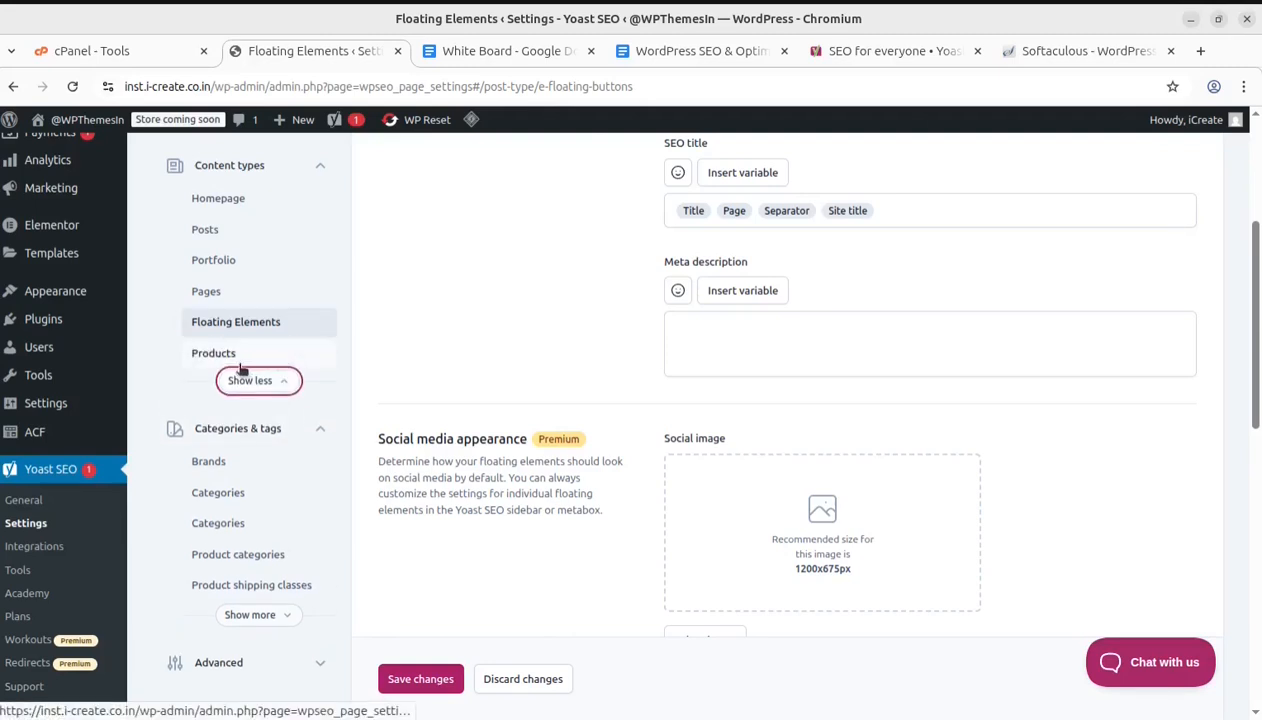
click(214, 353)
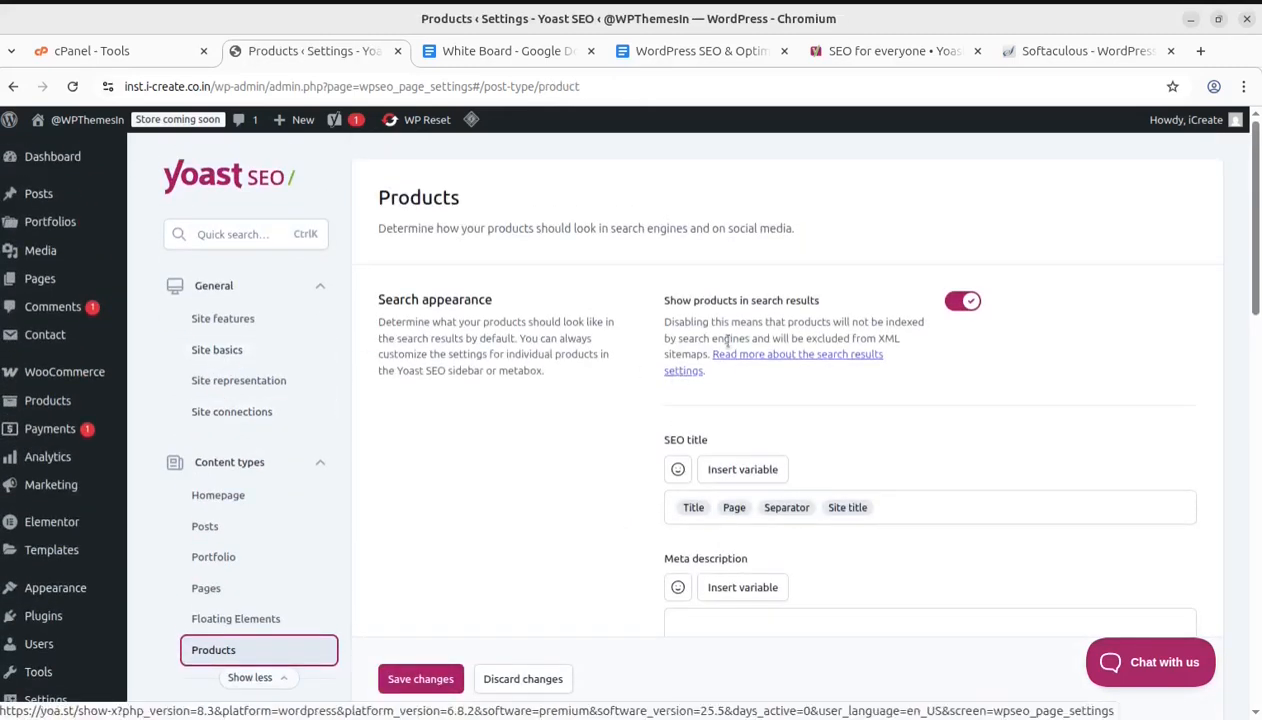
scroll(364, 467, down, 3)
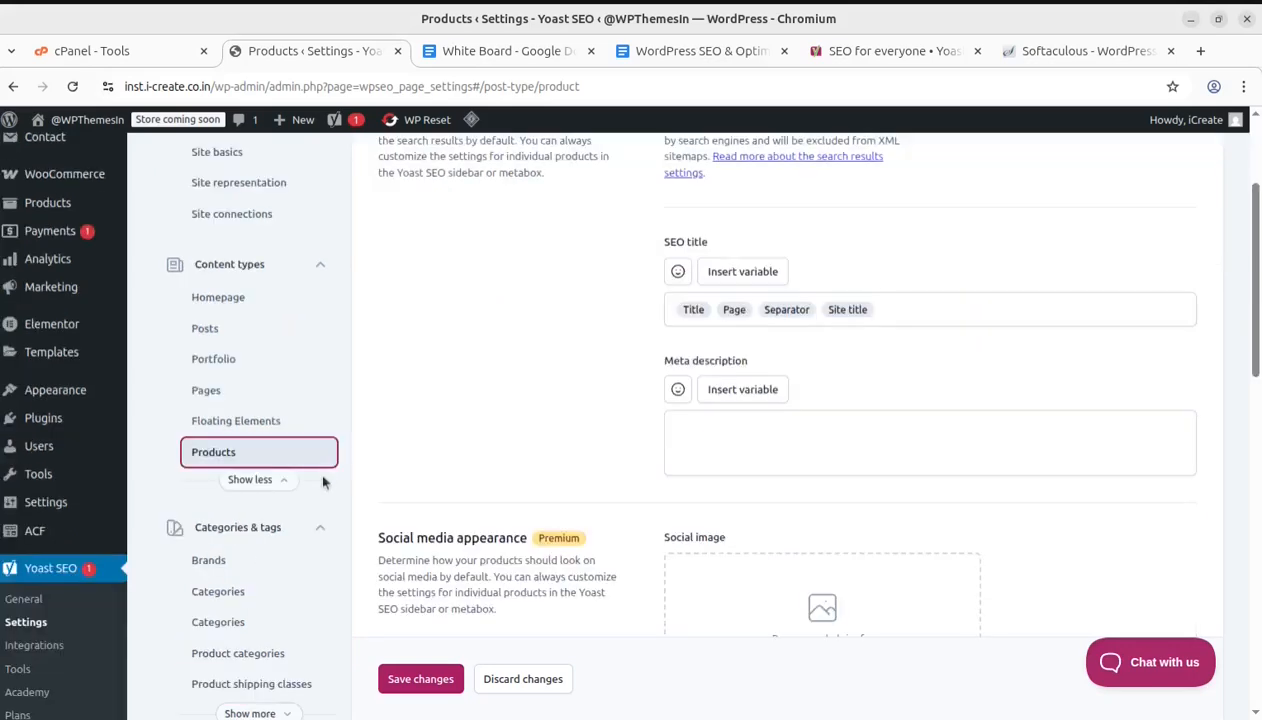
Open the Brands taxonomy settings and the first Categories settings page under Categories & tags
click(257, 522)
click(268, 527)
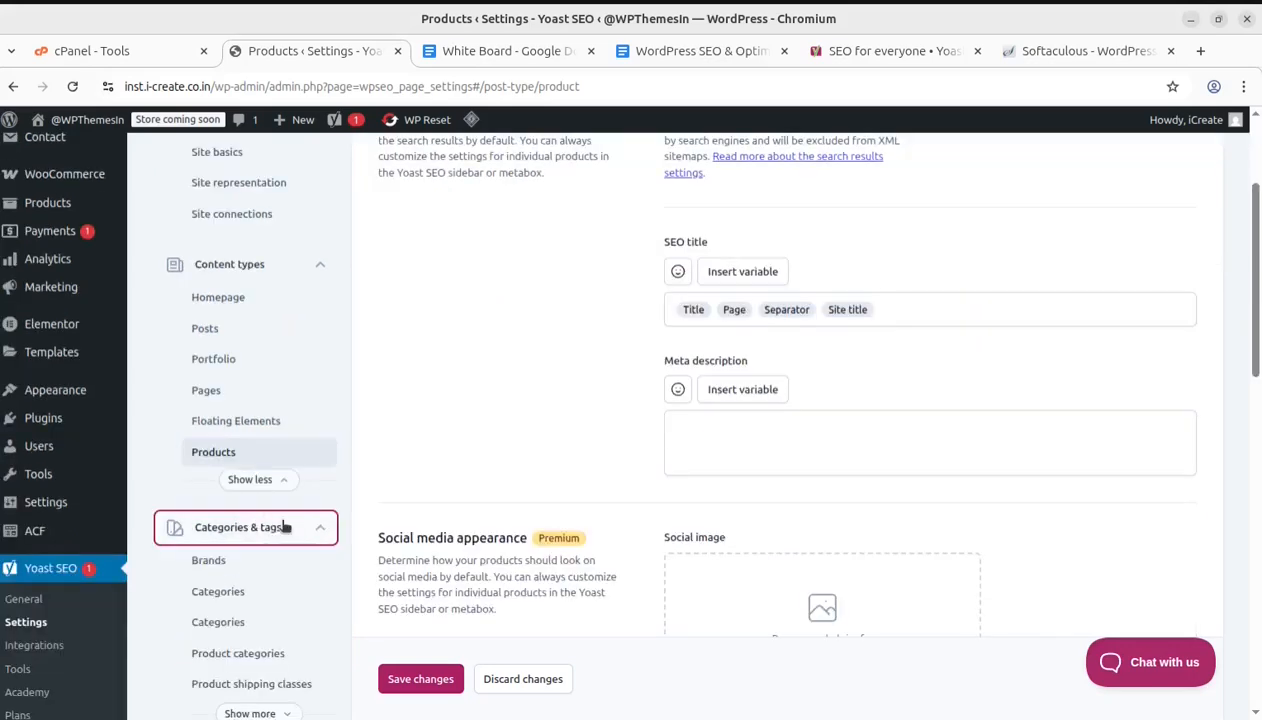
scroll(280, 500, down, 3)
click(204, 264)
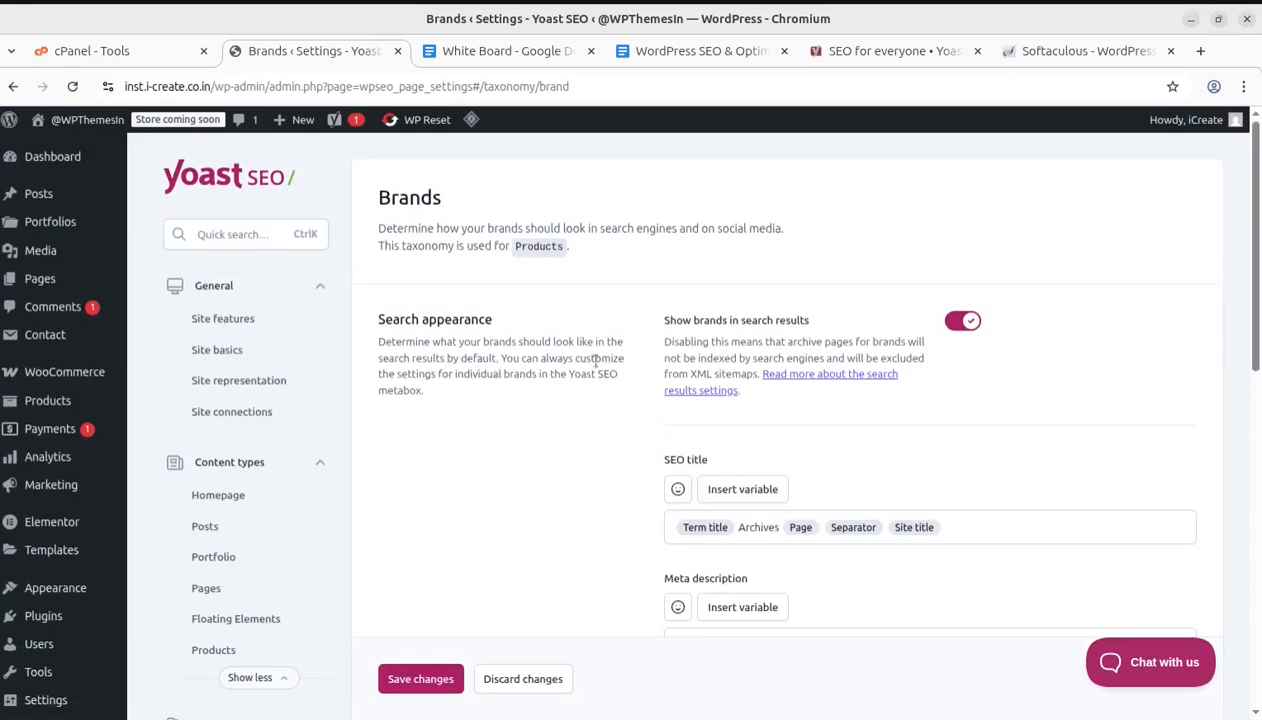
scroll(602, 380, down, 4)
click(222, 395)
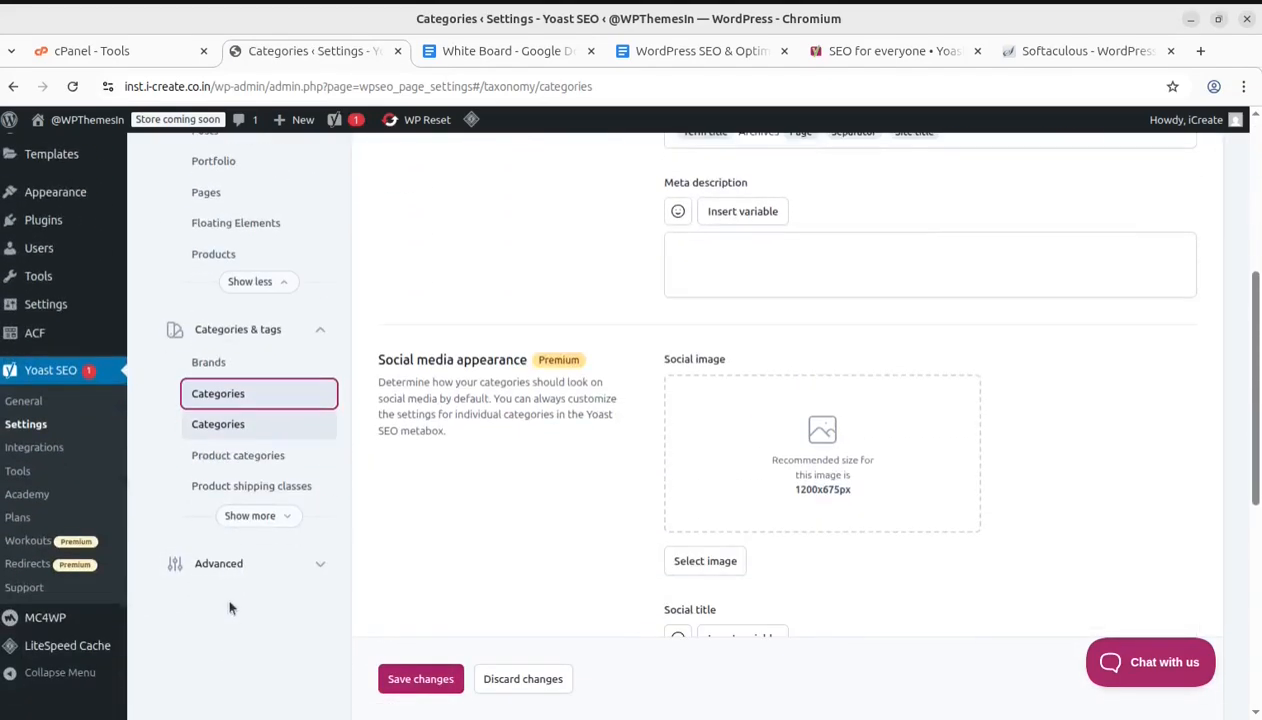
Open the Product categories and Product shipping classes taxonomy settings and review their search and social appearance sections
click(207, 455)
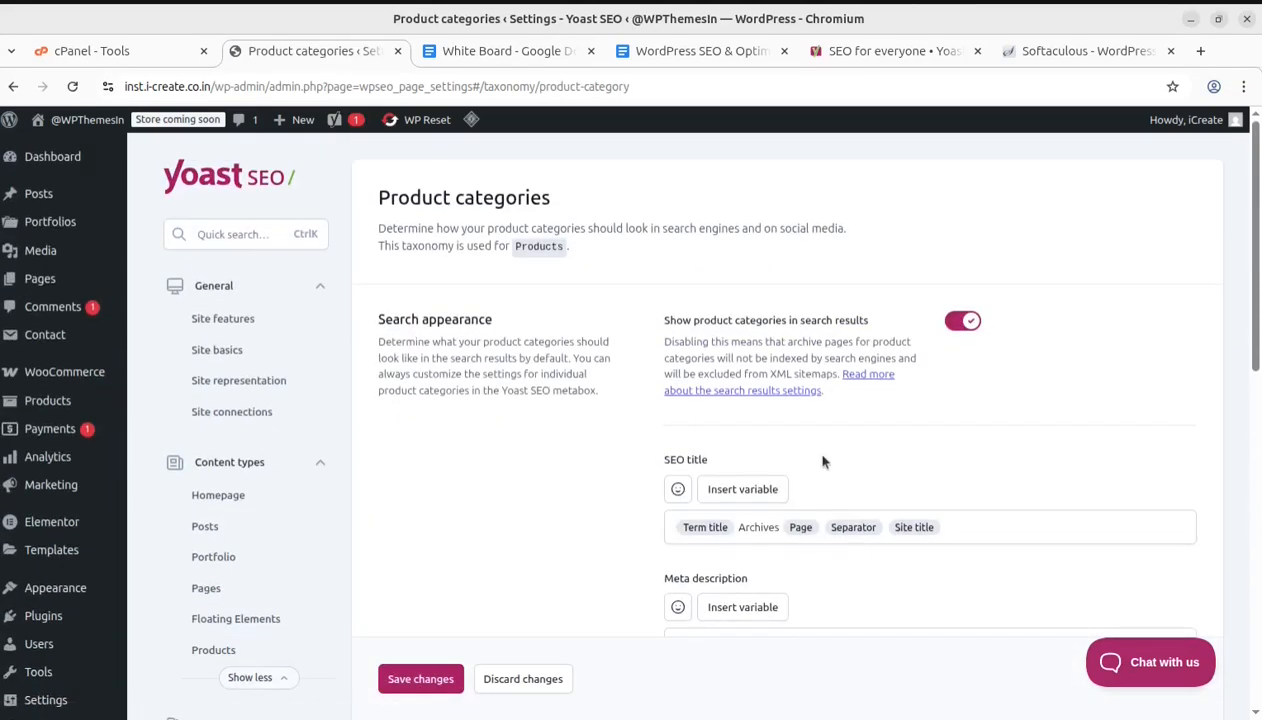
scroll(700, 490, down, 5)
click(240, 484)
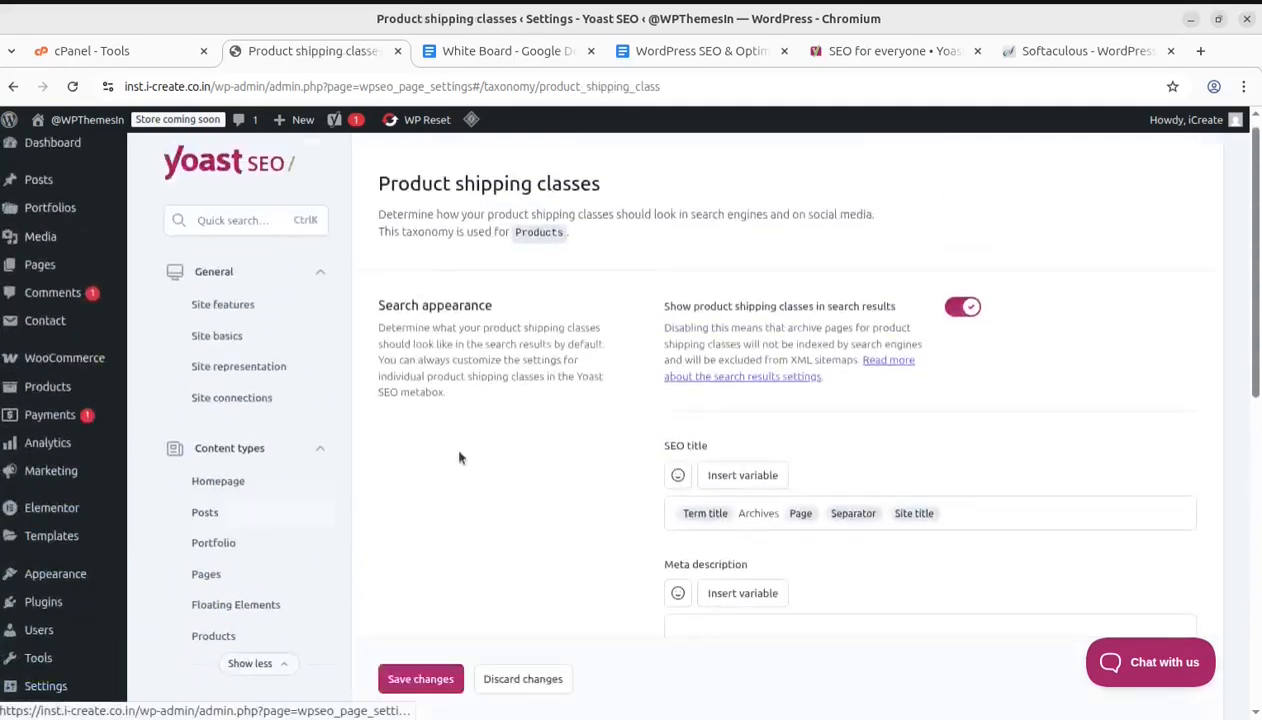
scroll(520, 436, down, 3)
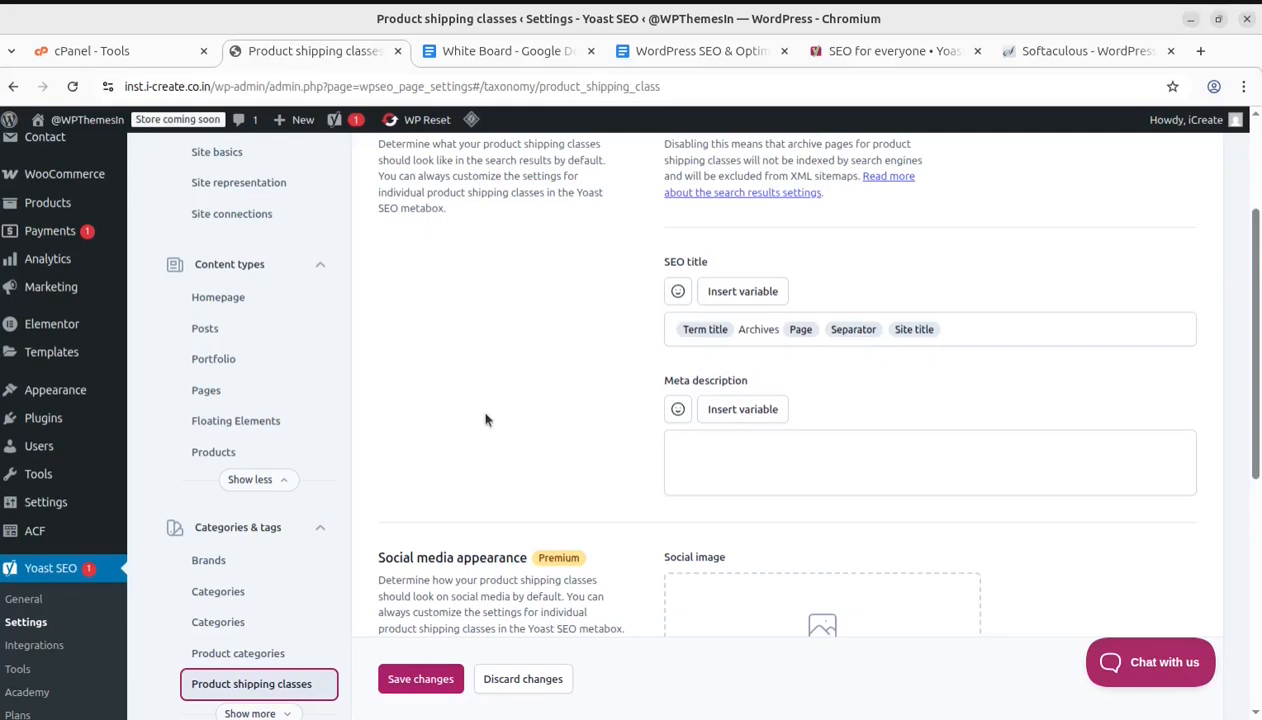
scroll(485, 419, down, 3)
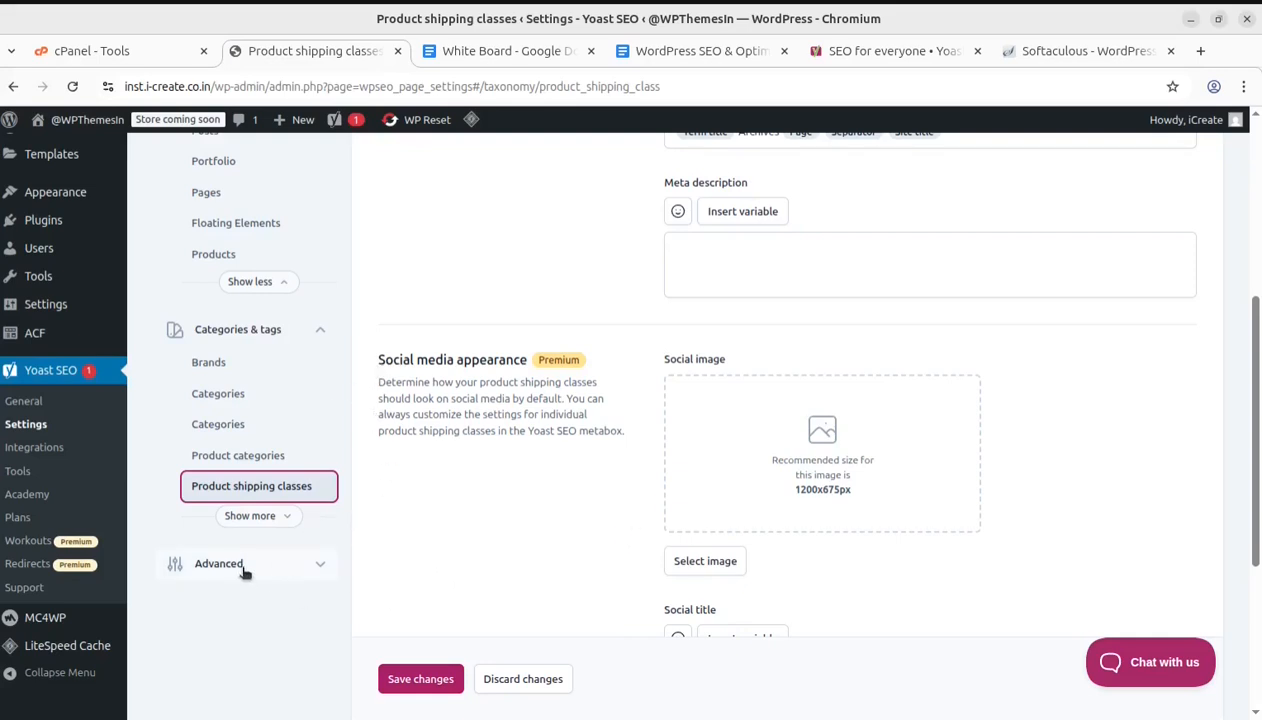
Open Crawl optimization under Advanced settings and review the options for removing unwanted metadata
click(276, 568)
scroll(342, 504, down, 2)
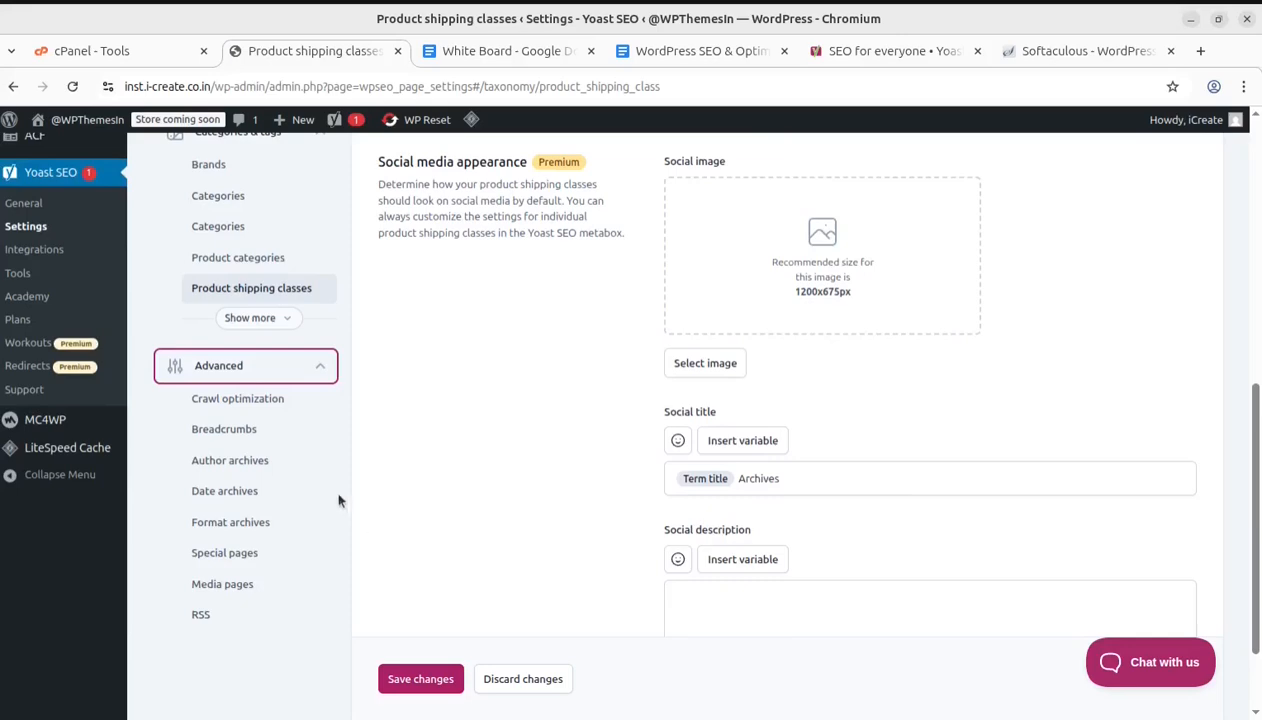
click(245, 399)
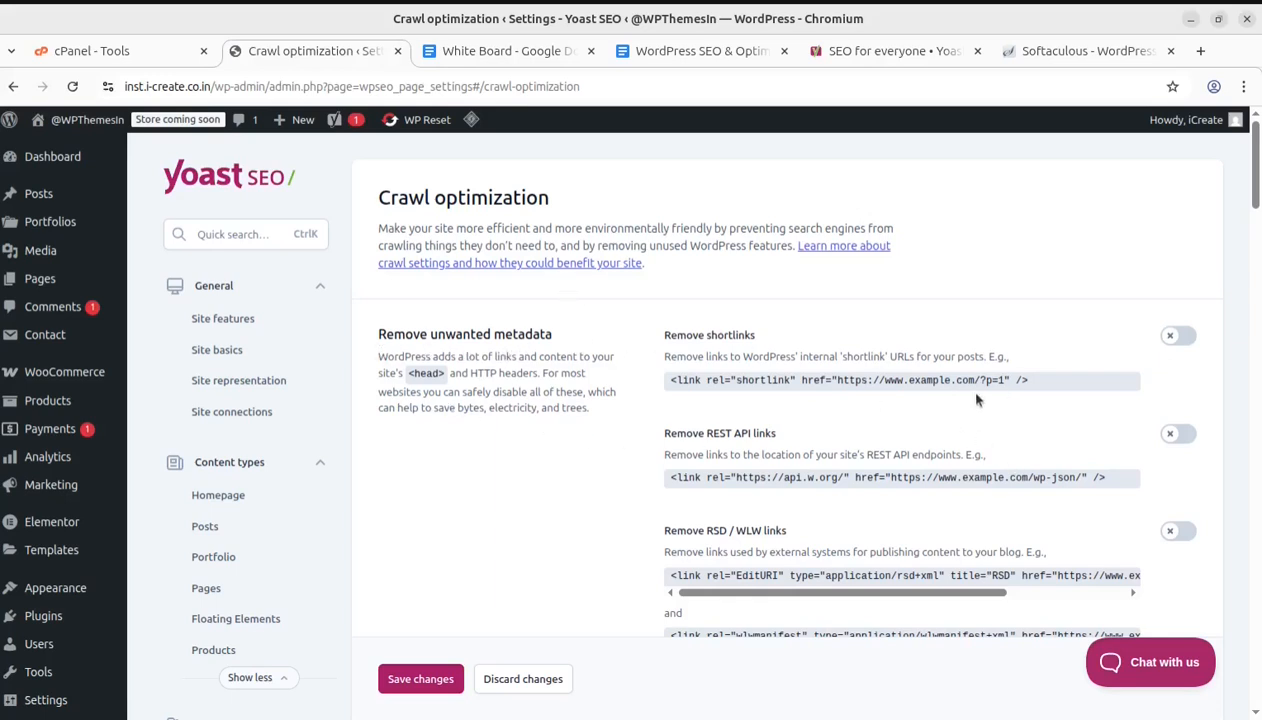
drag(671, 353, 887, 357)
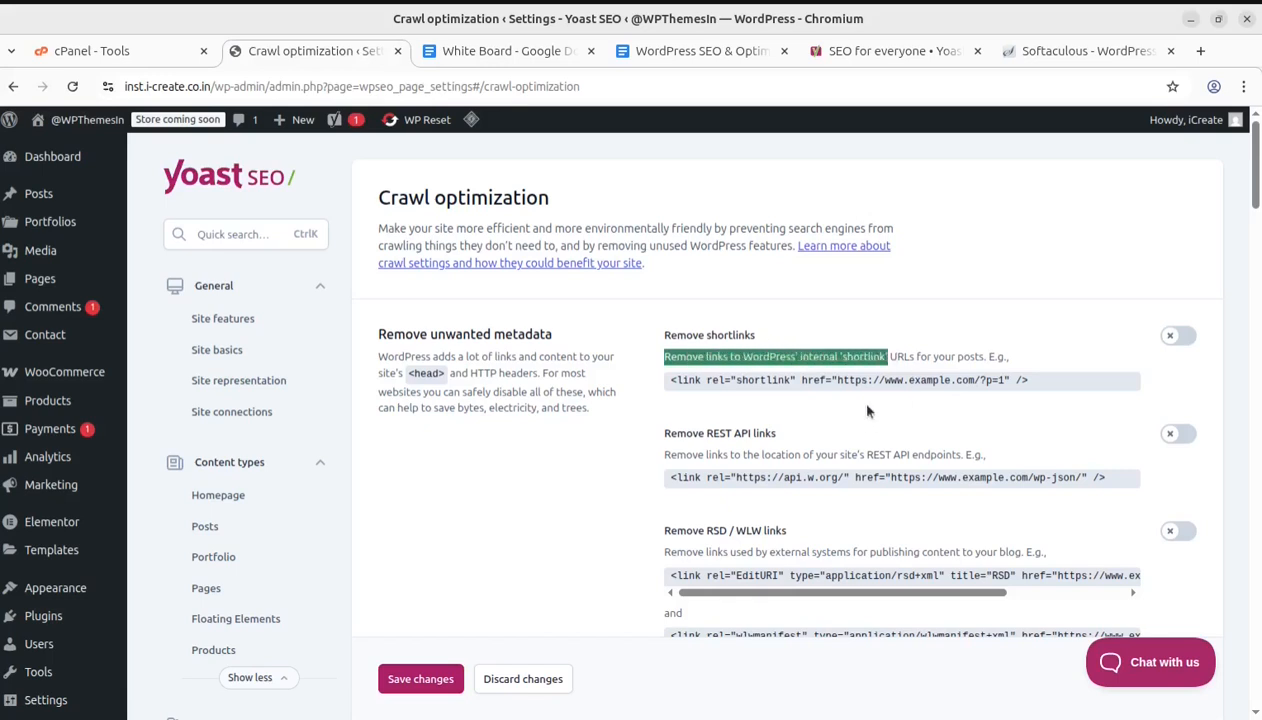
click(1211, 339)
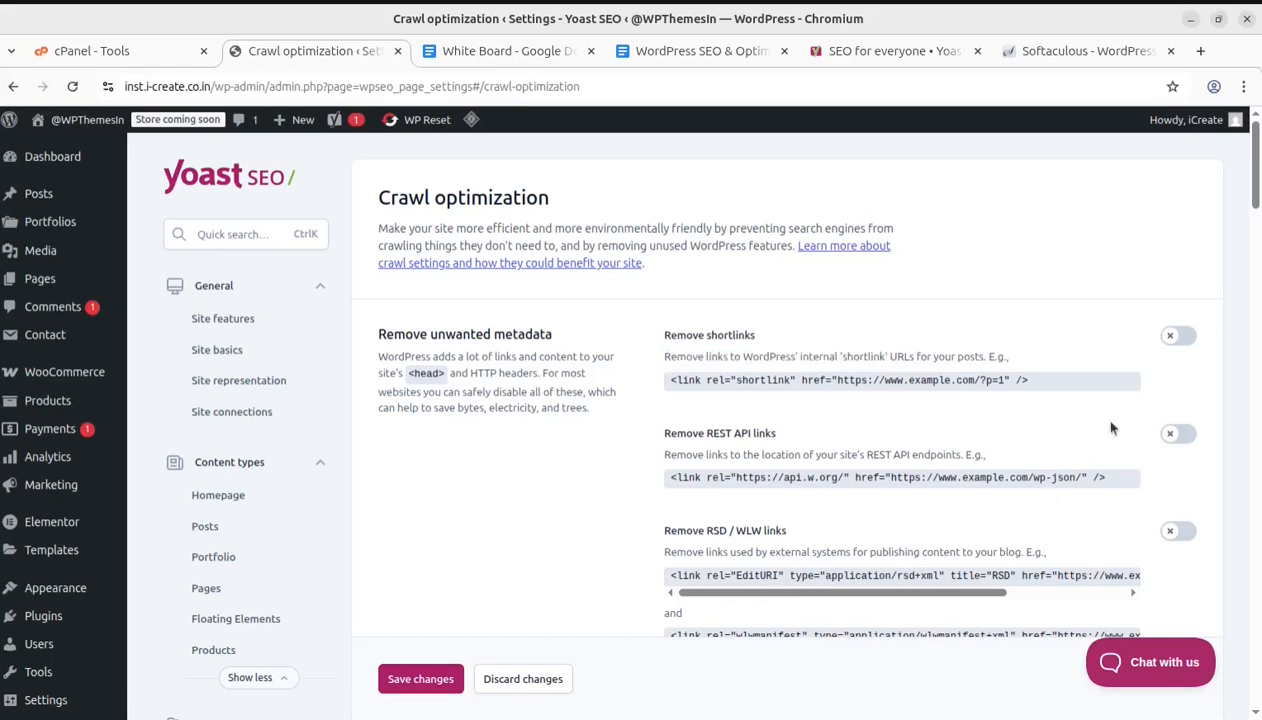
scroll(899, 503, down, 2)
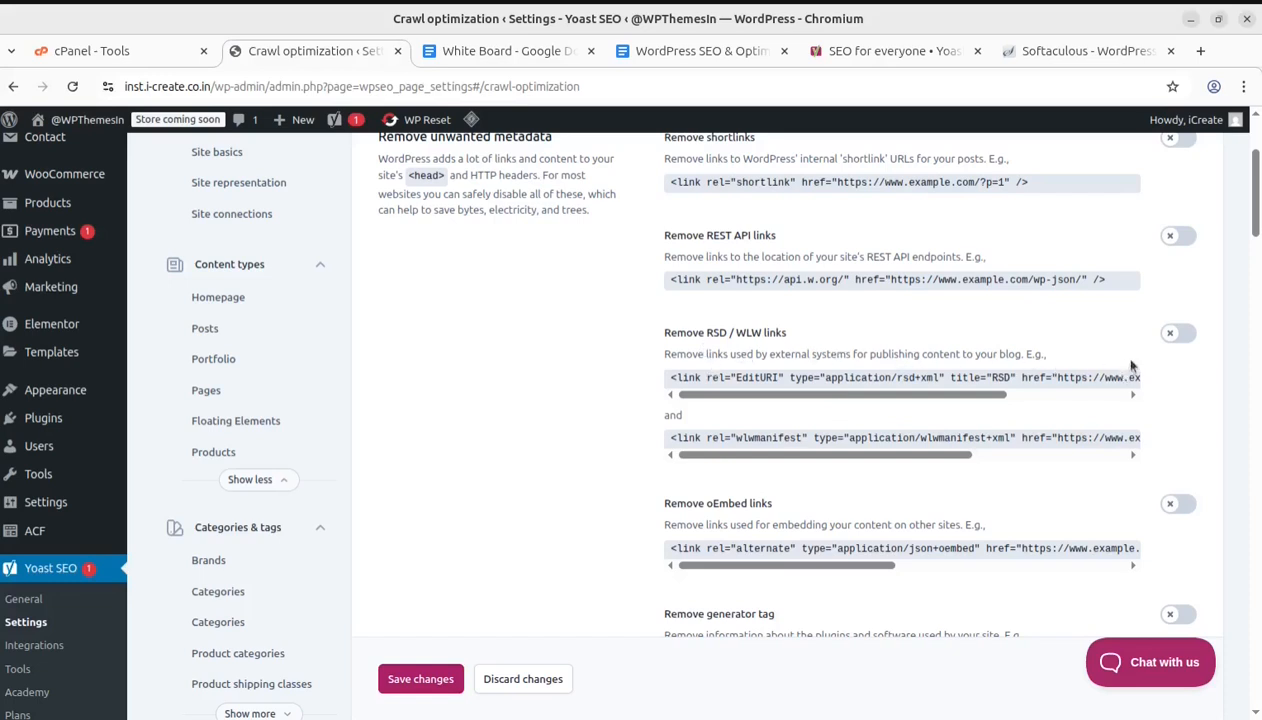
scroll(964, 412, down, 4)
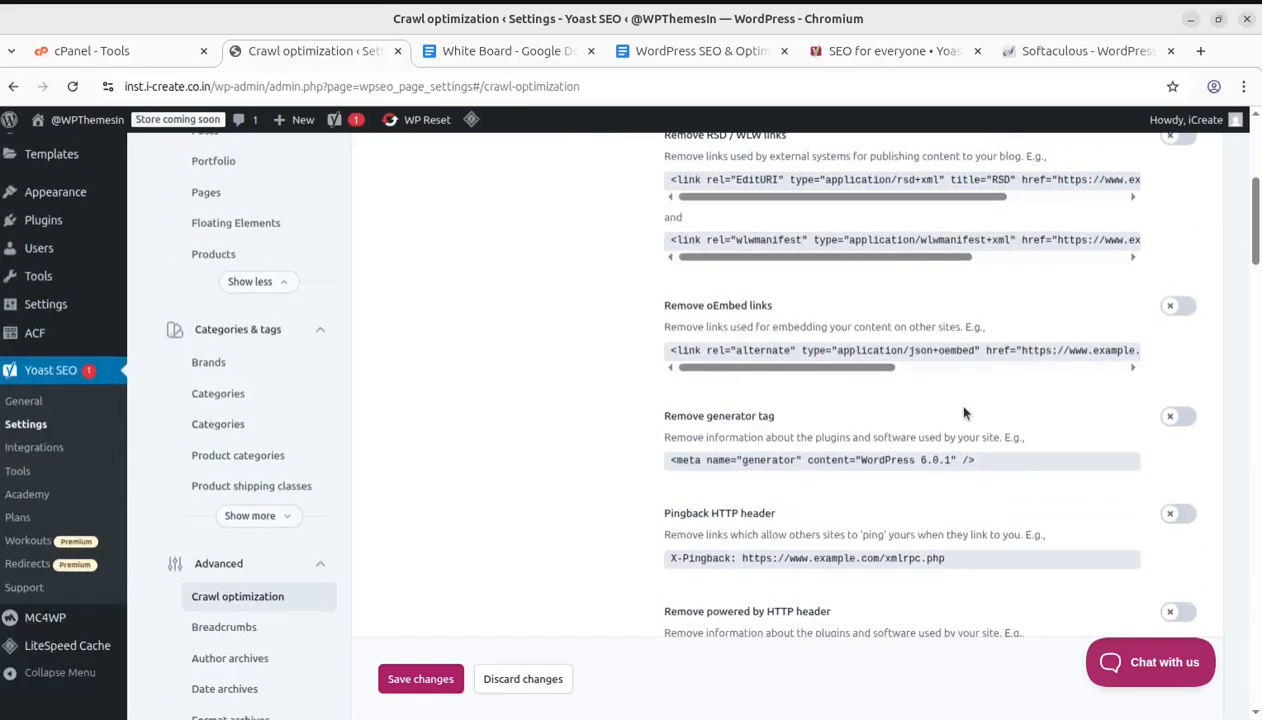
scroll(964, 412, up, 8)
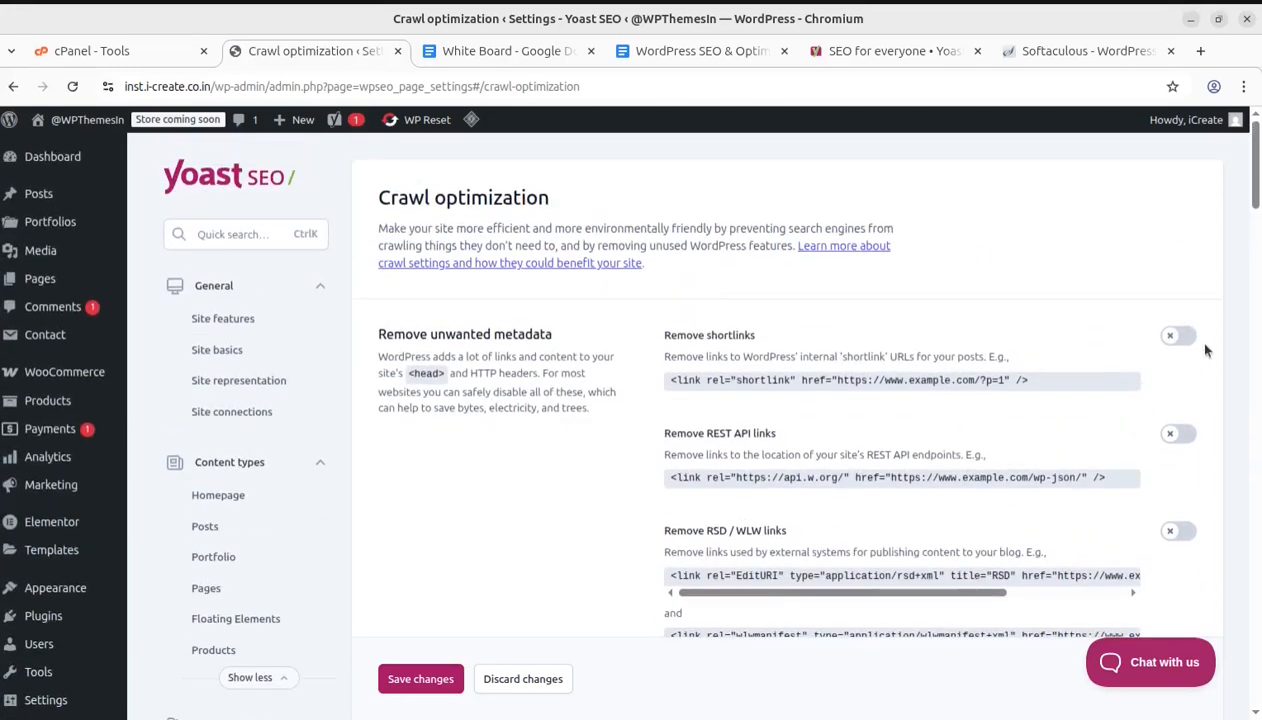
Turn on removal of shortlinks, REST API links, RSD / WLW links and oEmbed links
click(1190, 336)
click(1190, 433)
scroll(1200, 433, down, 2)
click(1190, 433)
scroll(1176, 425, down, 6)
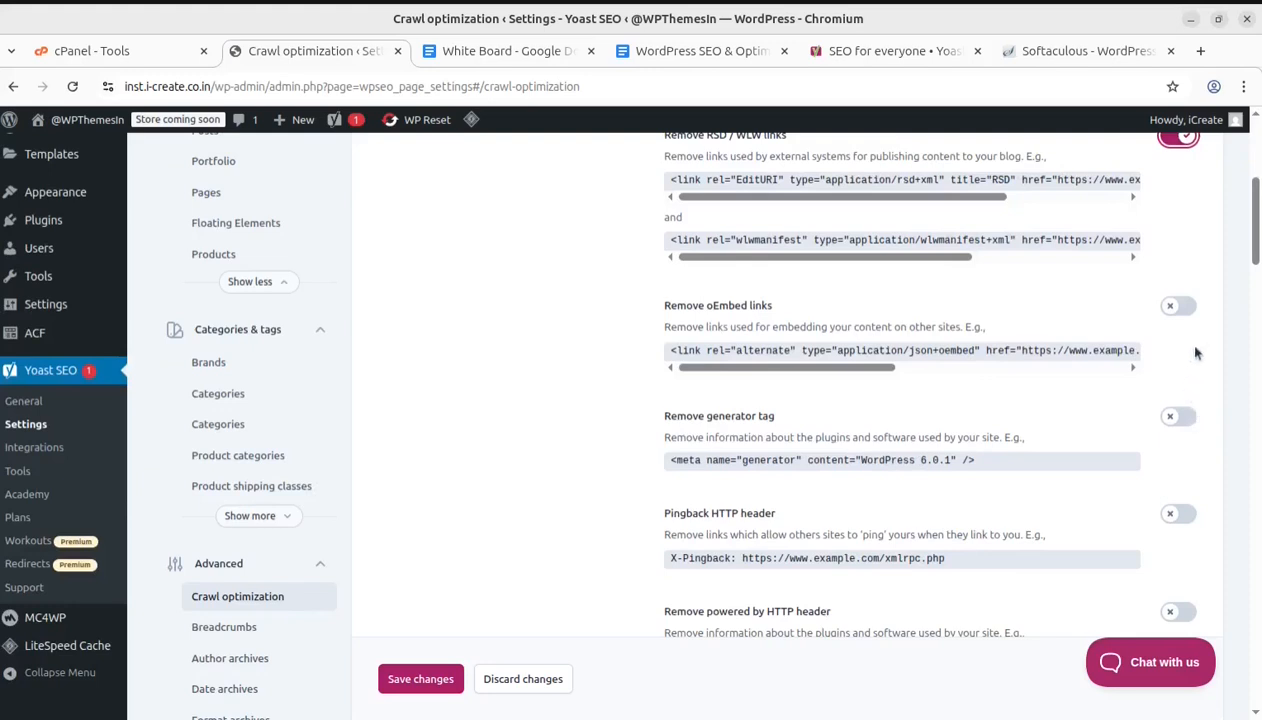
click(1180, 305)
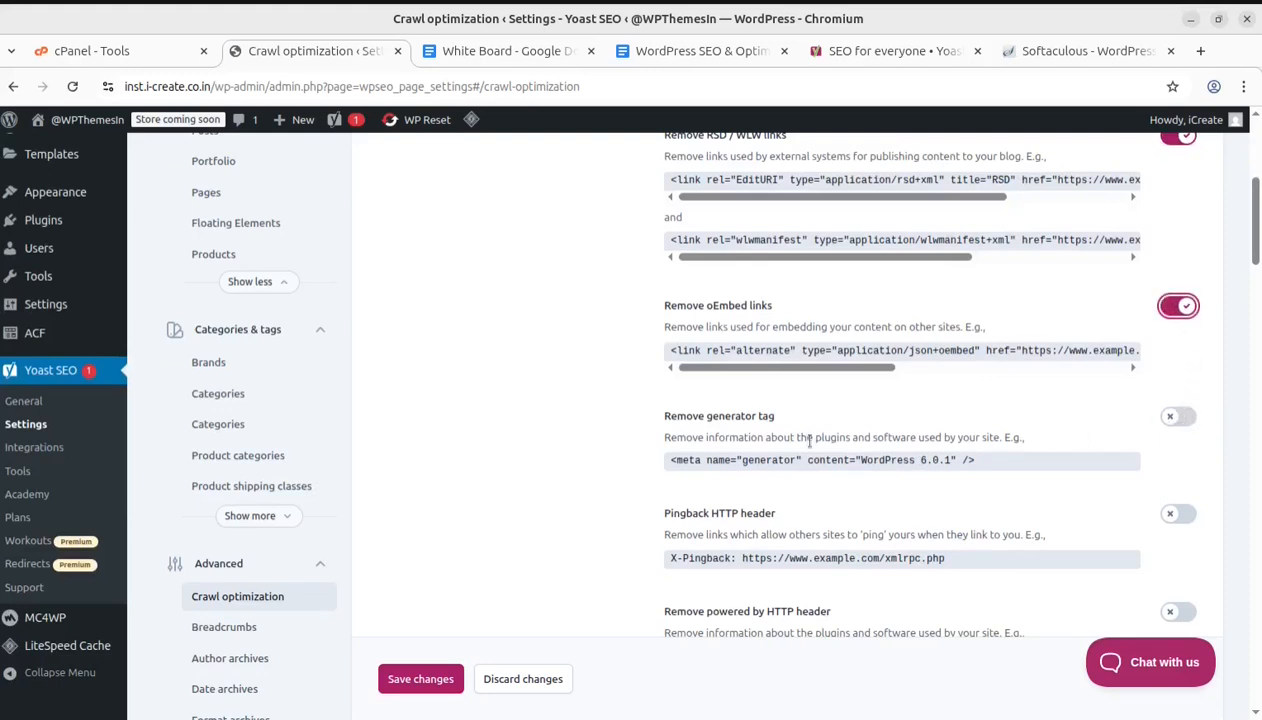
Turn on removal of the generator tag, the Pingback HTTP header and the powered by HTTP header
click(1176, 418)
scroll(755, 508, down, 4)
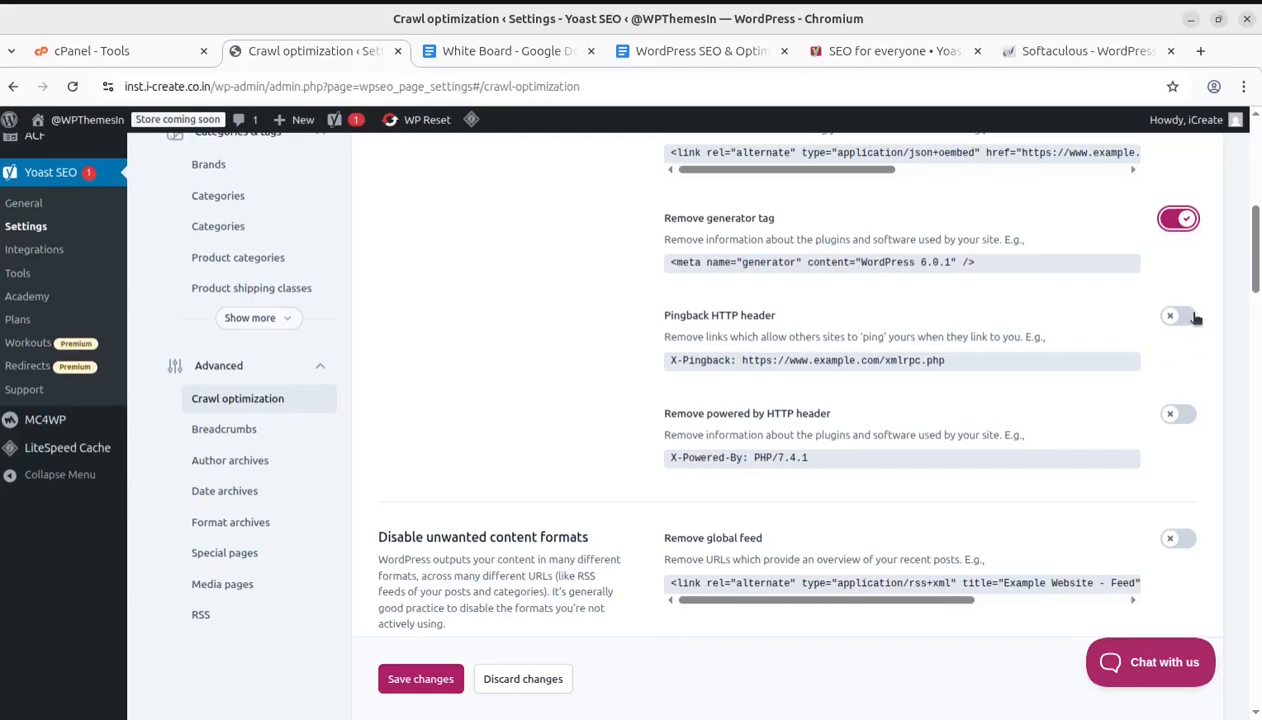
click(1178, 316)
click(1177, 415)
Turn on removal of the global feed and global comment feeds under unwanted content formats
scroll(982, 451, down, 1)
scroll(982, 451, down, 3)
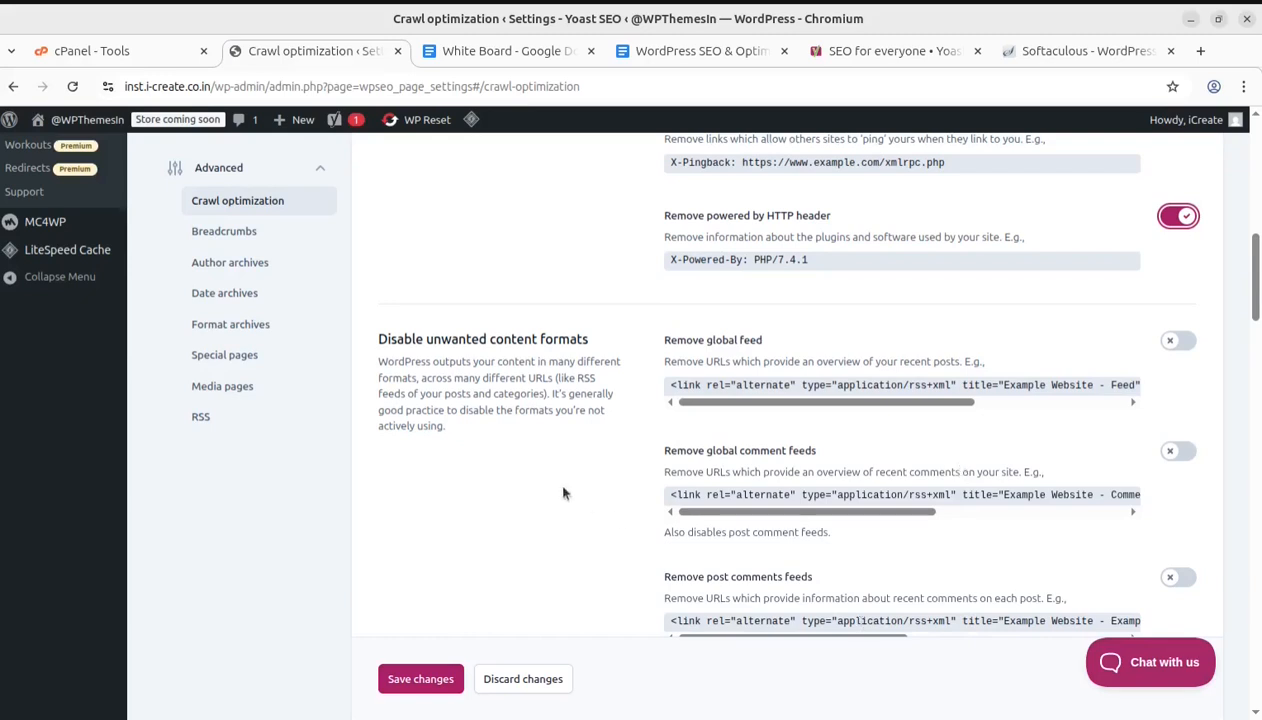
click(1178, 341)
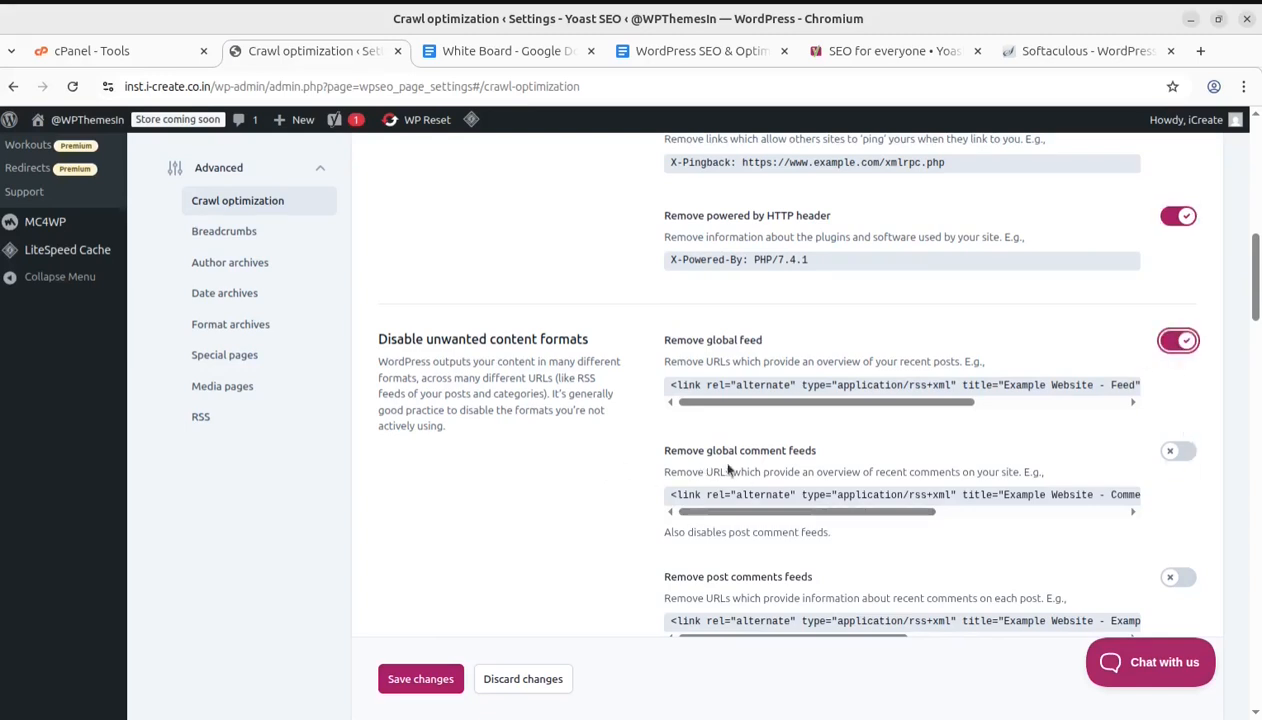
click(1178, 452)
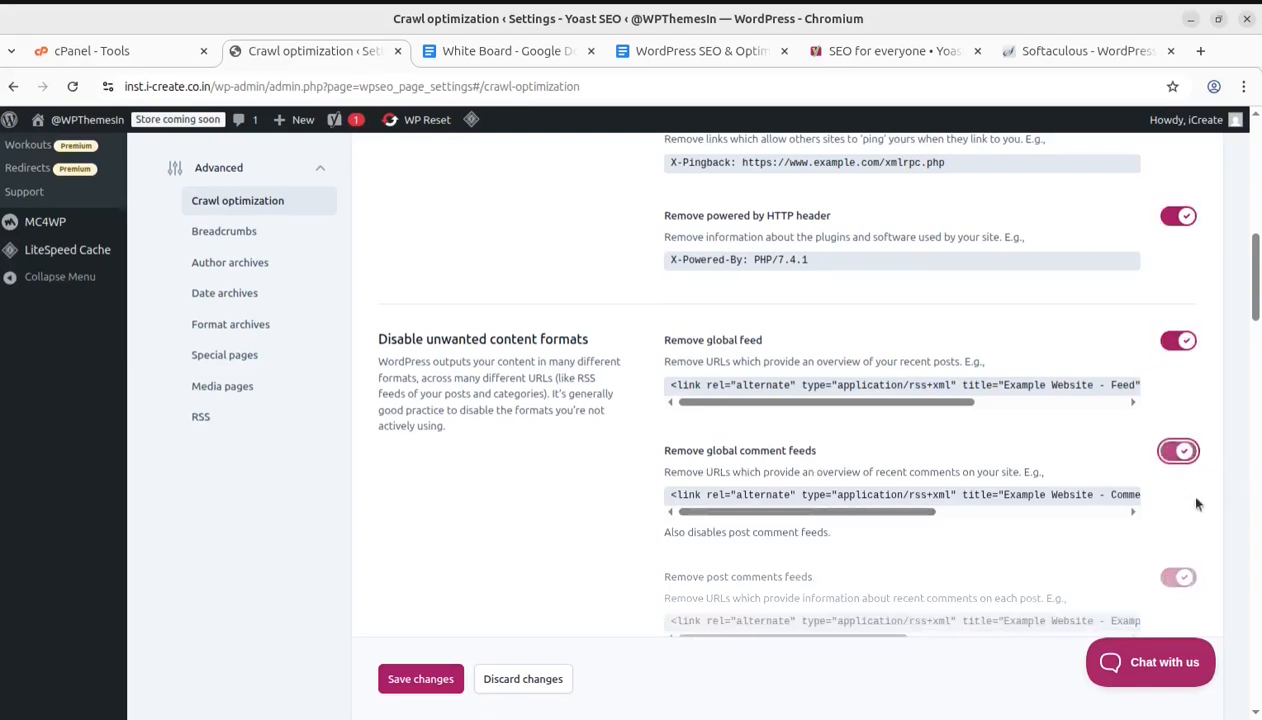
Turn on removal of post authors feeds and post type feeds
scroll(441, 452, down, 2)
scroll(441, 452, up, 3)
scroll(441, 452, down, 3)
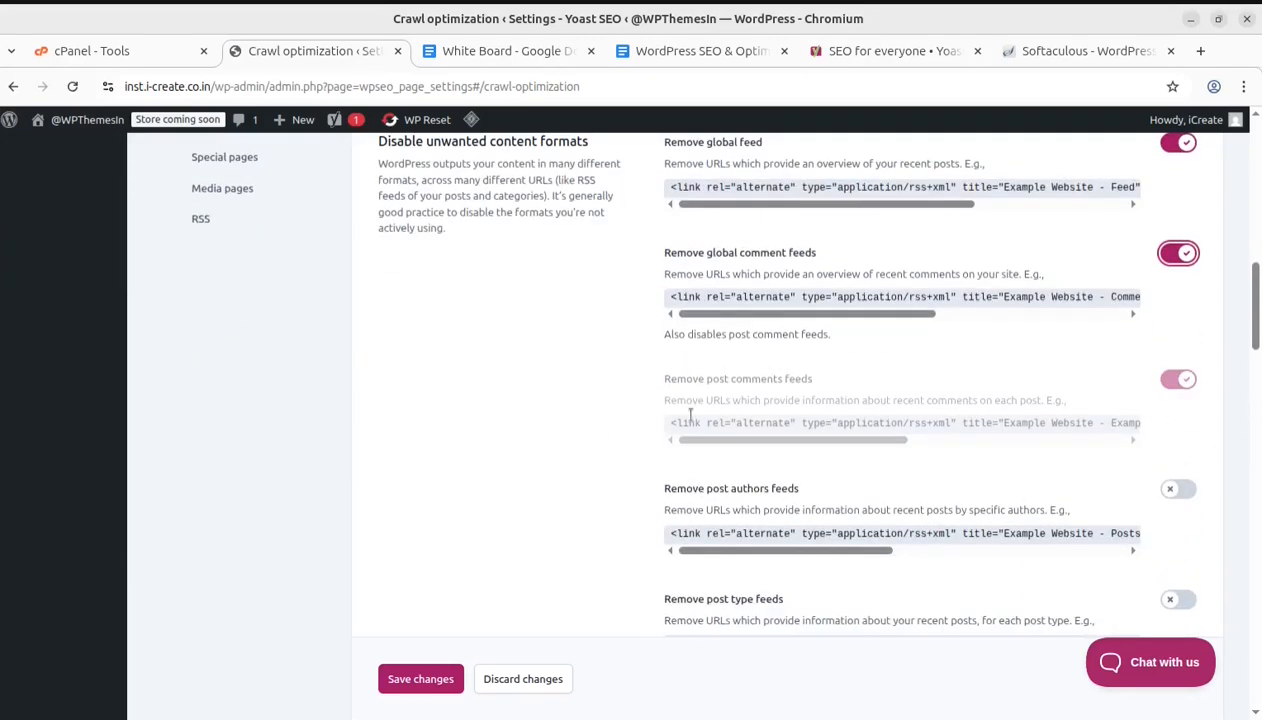
scroll(683, 400, up, 3)
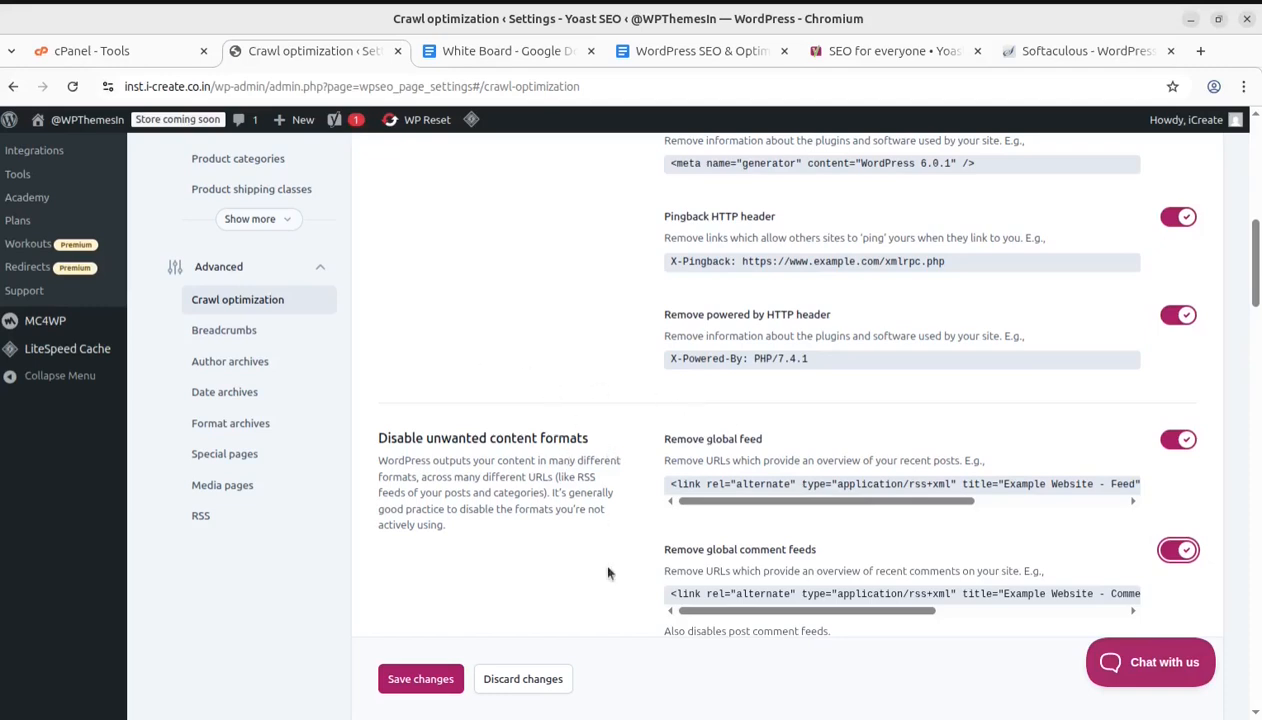
scroll(674, 455, up, 4)
scroll(740, 425, down, 10)
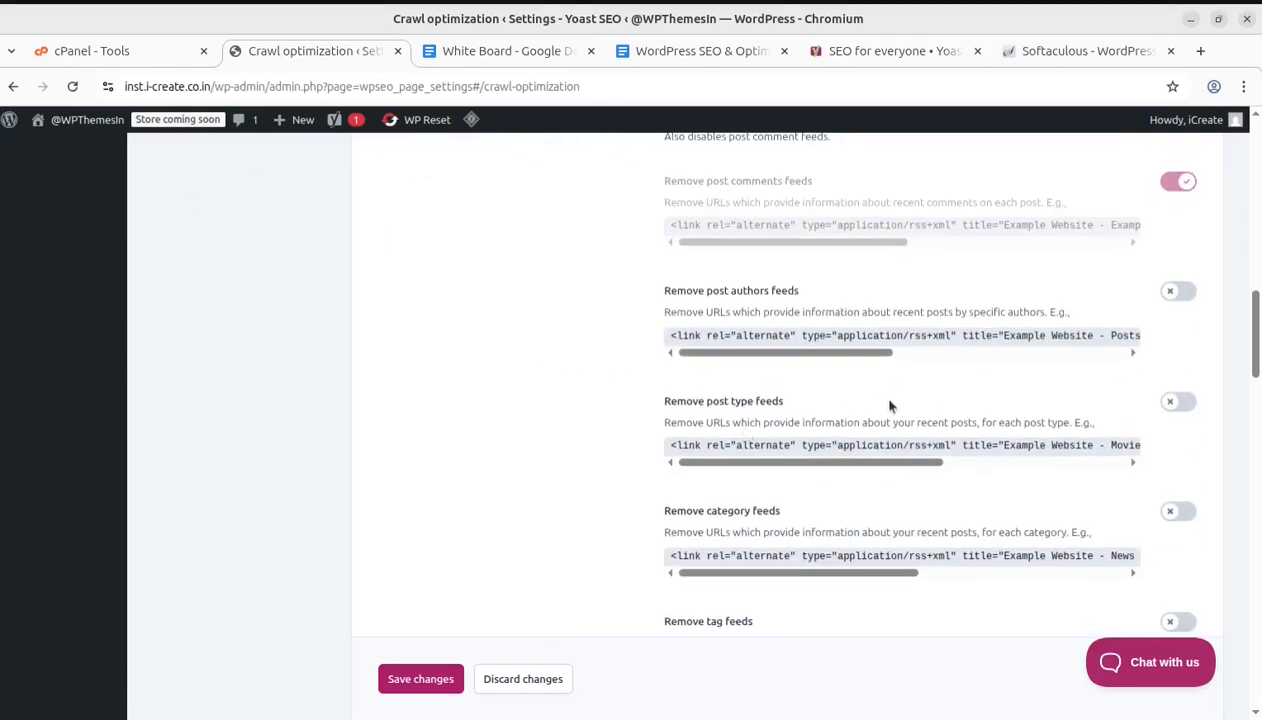
scroll(527, 397, down, 3)
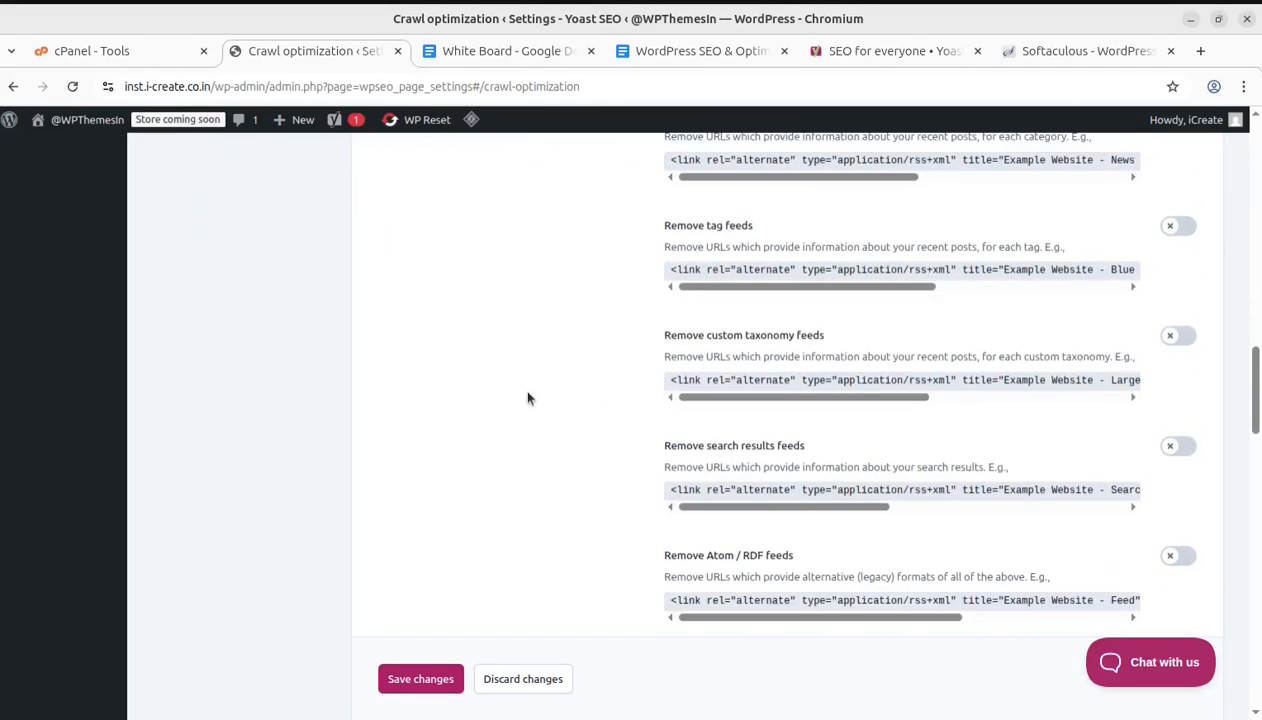
scroll(623, 422, up, 3)
scroll(640, 417, up, 3)
scroll(642, 417, down, 1)
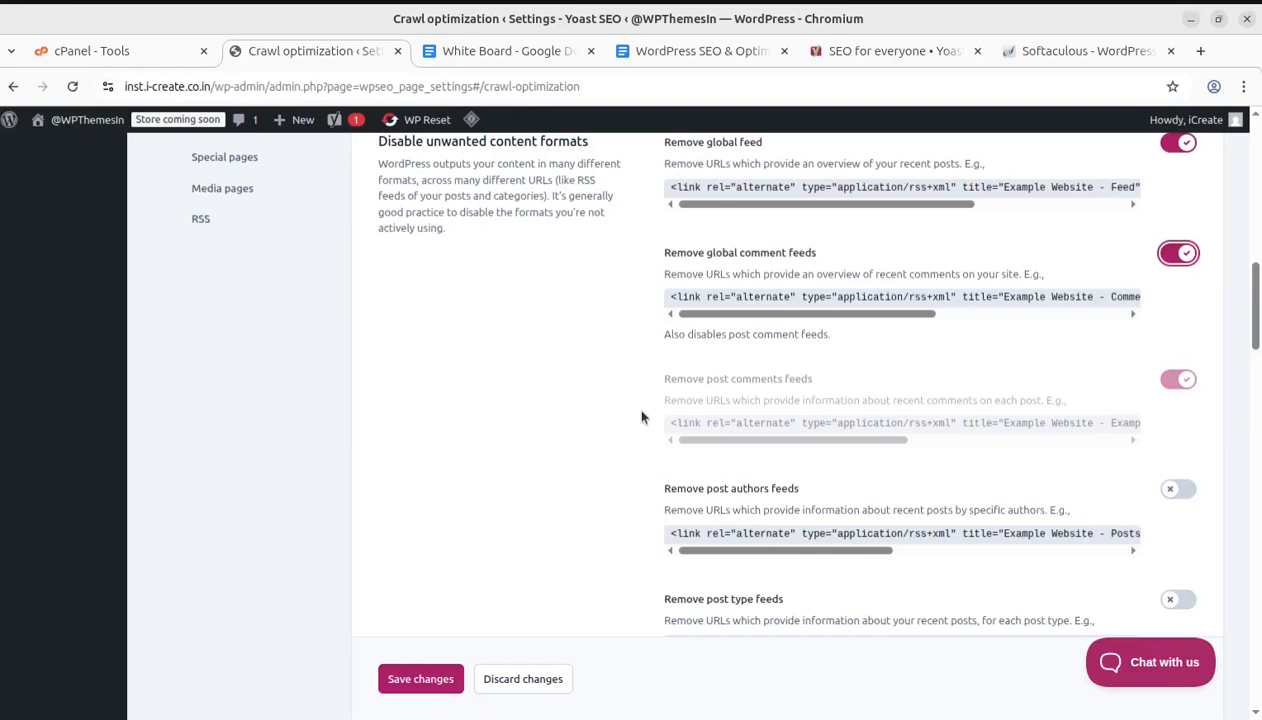
scroll(843, 505, up, 1)
scroll(896, 484, down, 2)
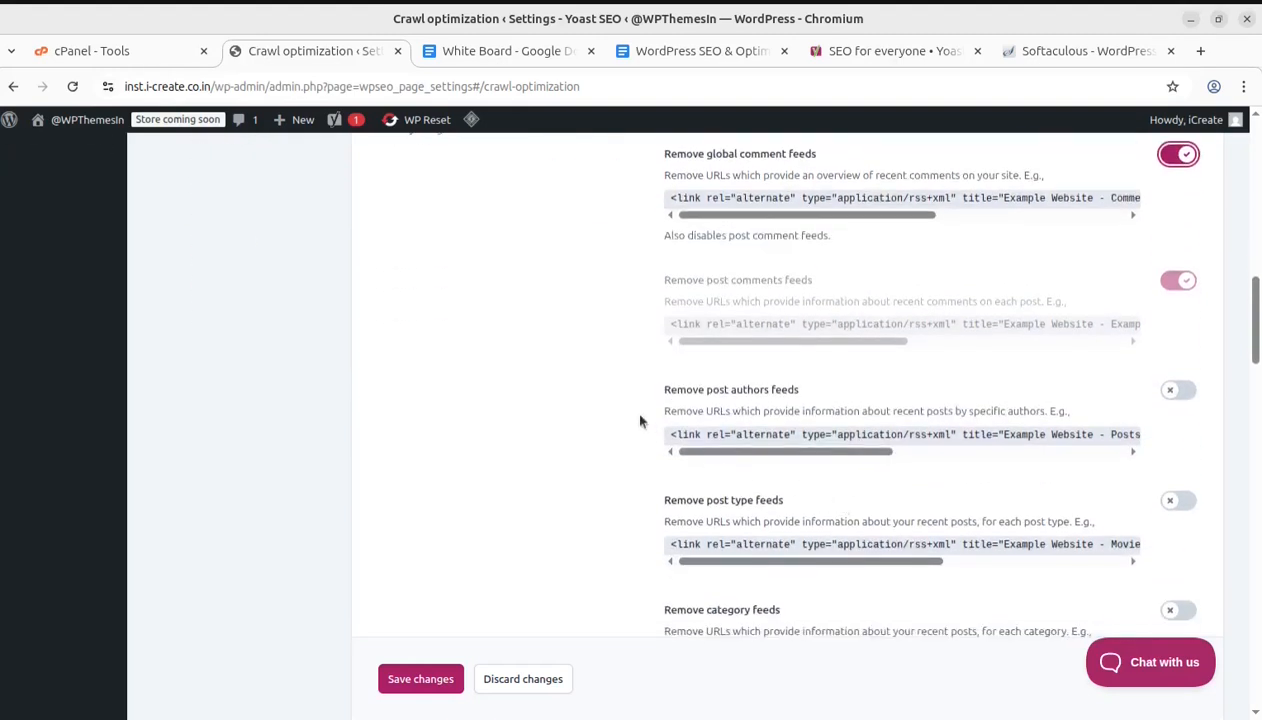
click(1177, 390)
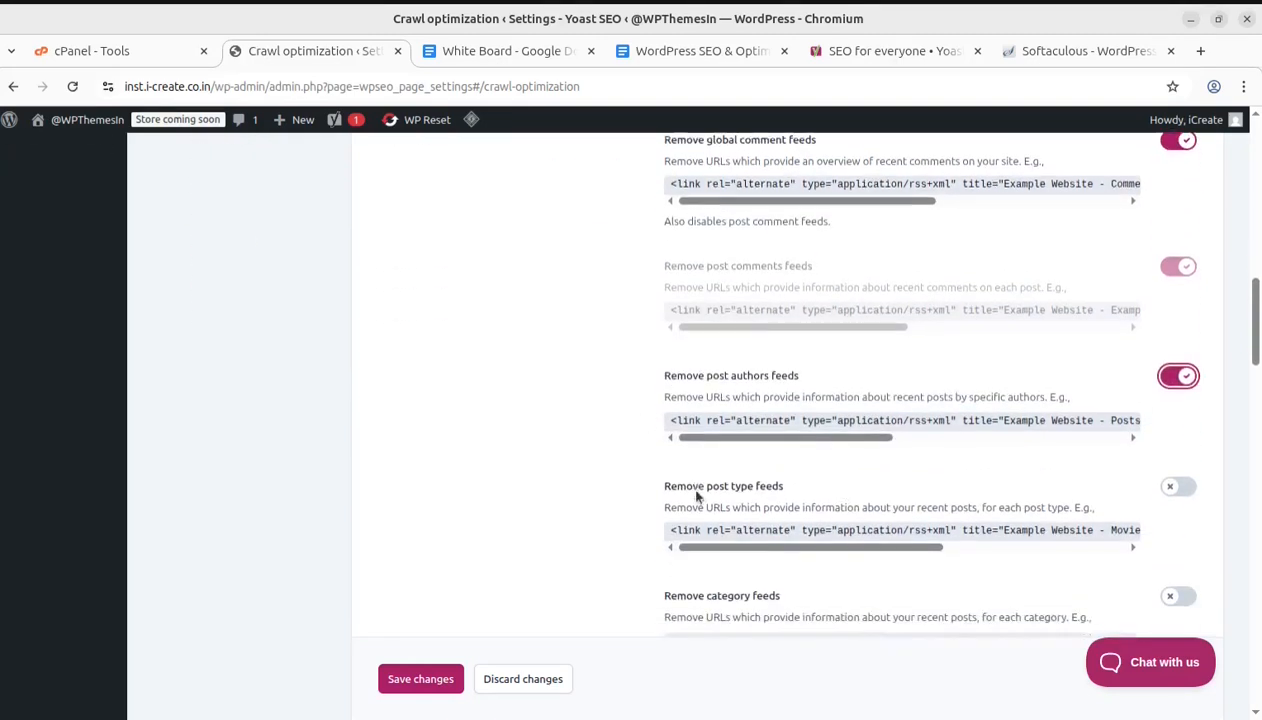
scroll(649, 414, down, 1)
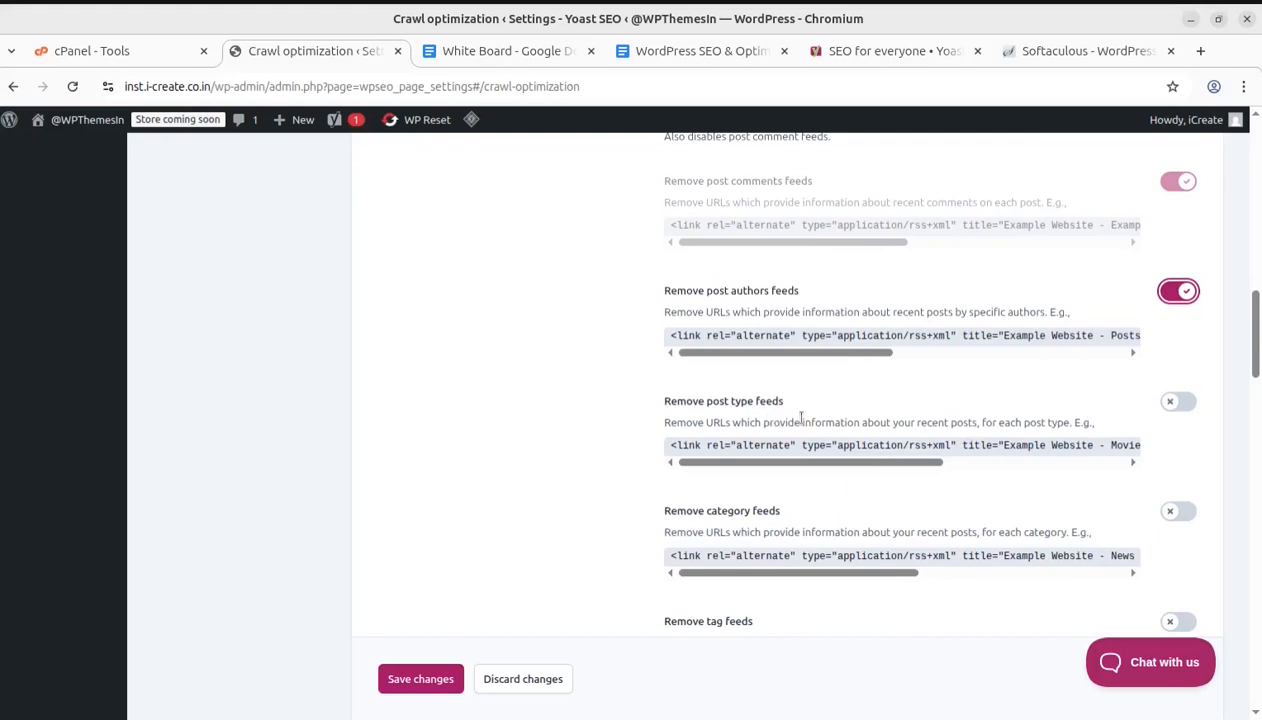
click(1178, 401)
Turn on removal of category feeds, tag feeds and search results feeds
scroll(700, 425, down, 1)
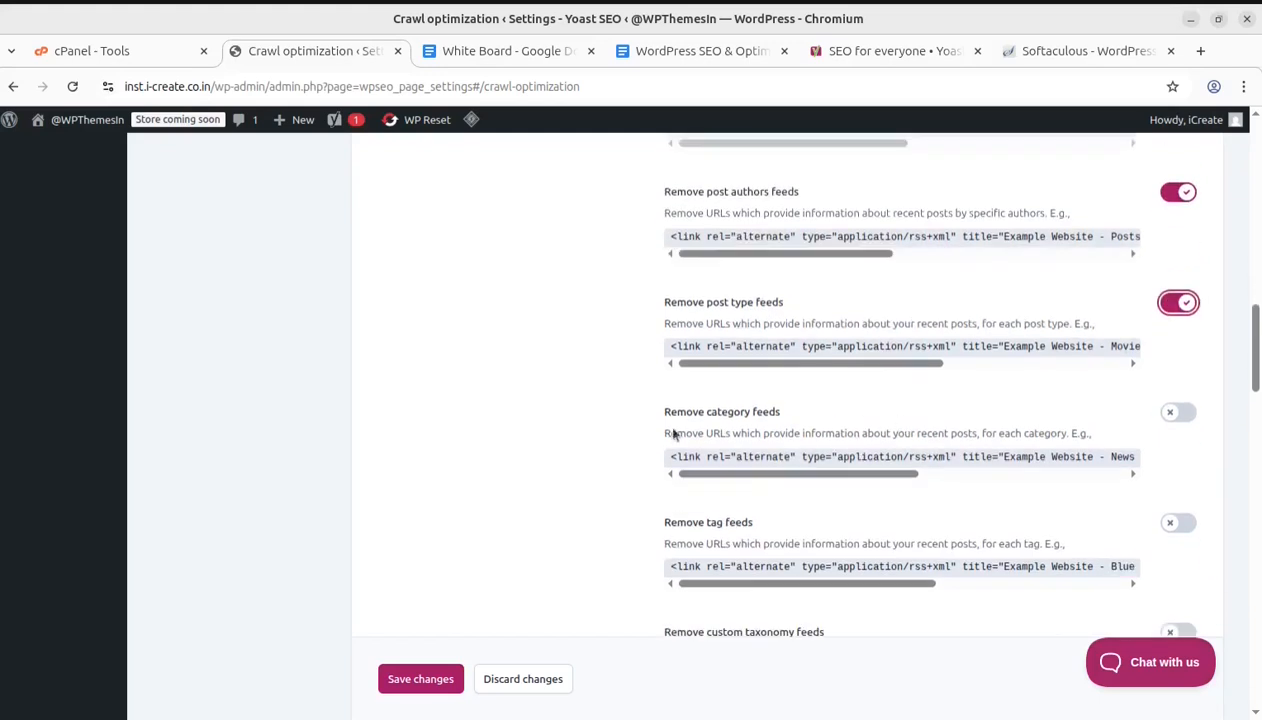
scroll(900, 430, down, 1)
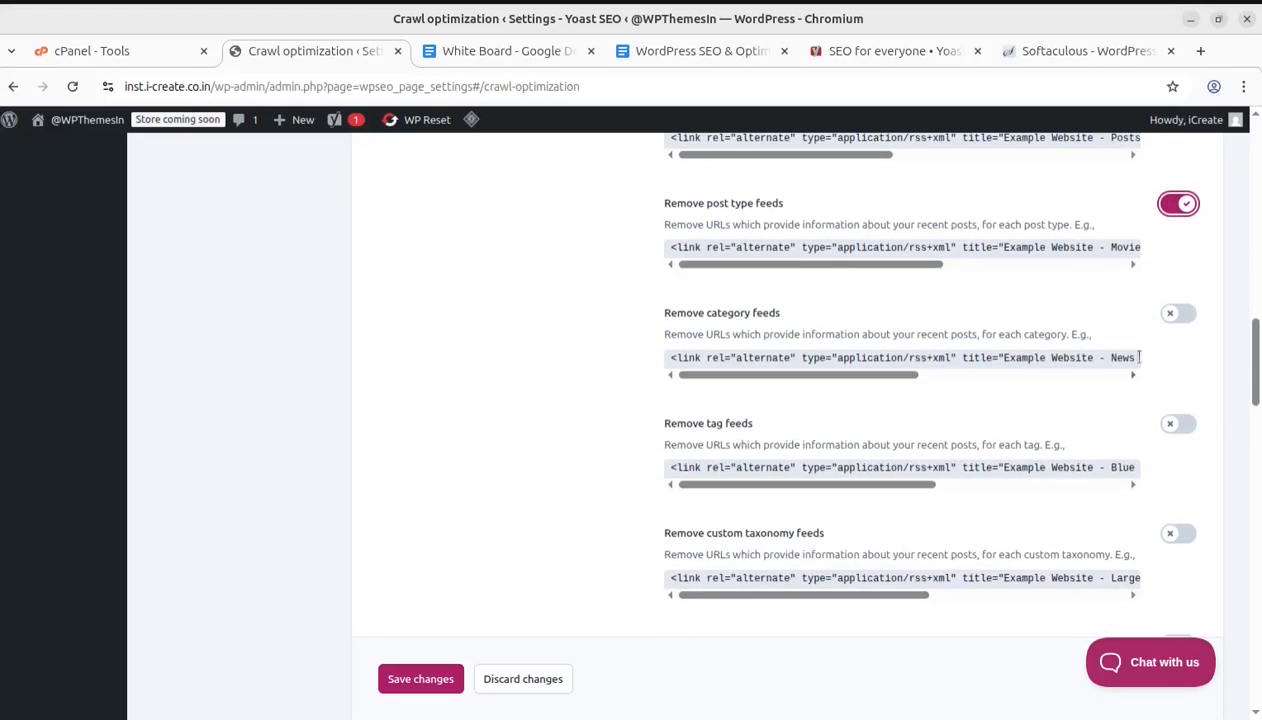
click(1180, 315)
scroll(725, 405, down, 1)
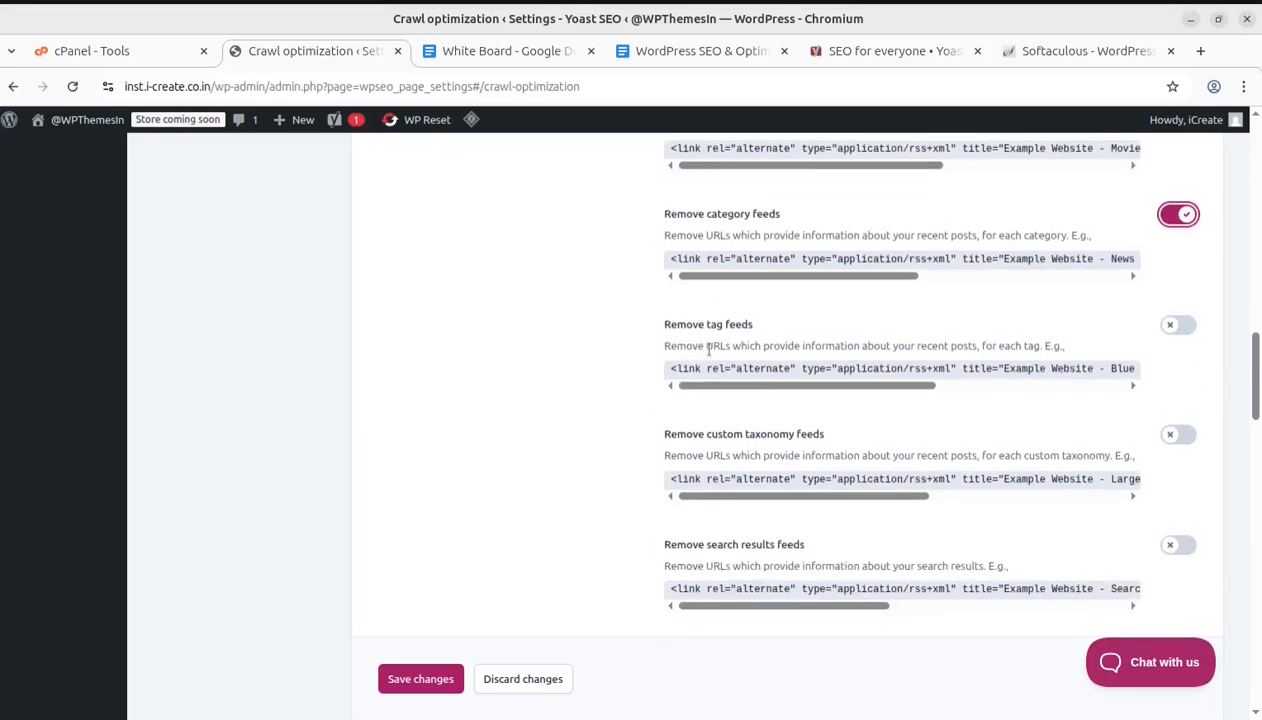
click(1180, 326)
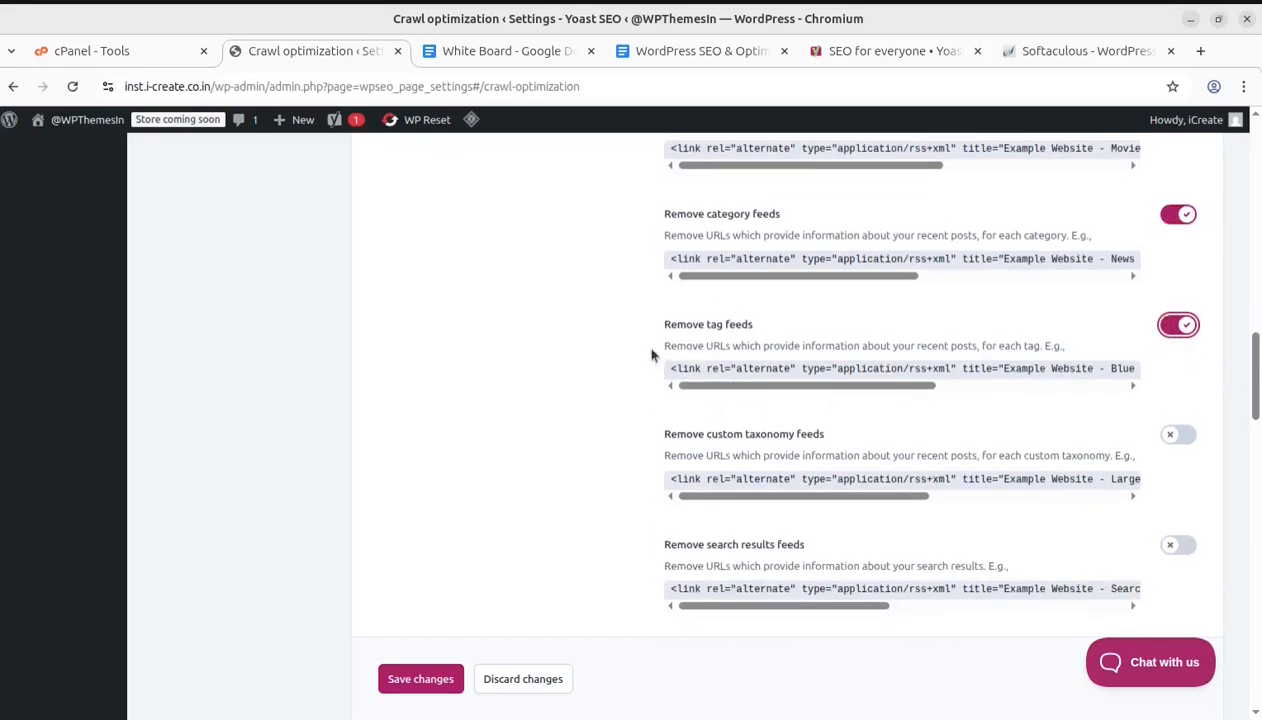
scroll(925, 350, down, 2)
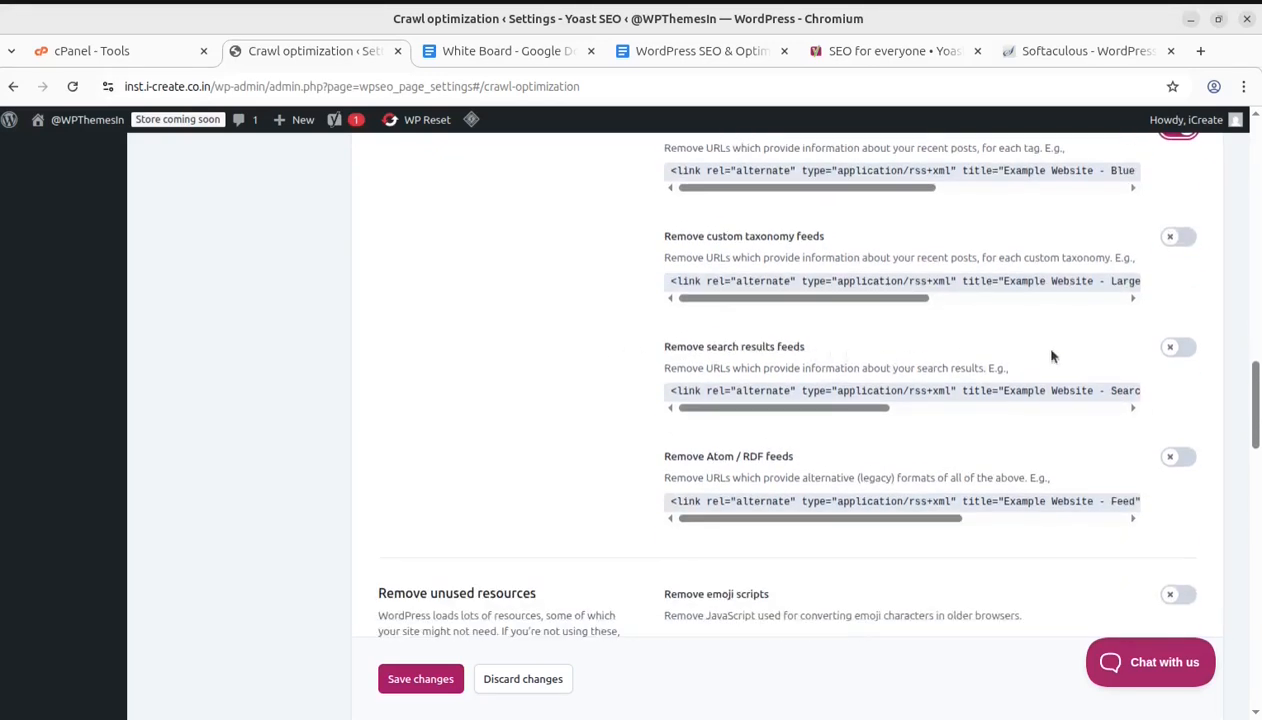
click(1180, 347)
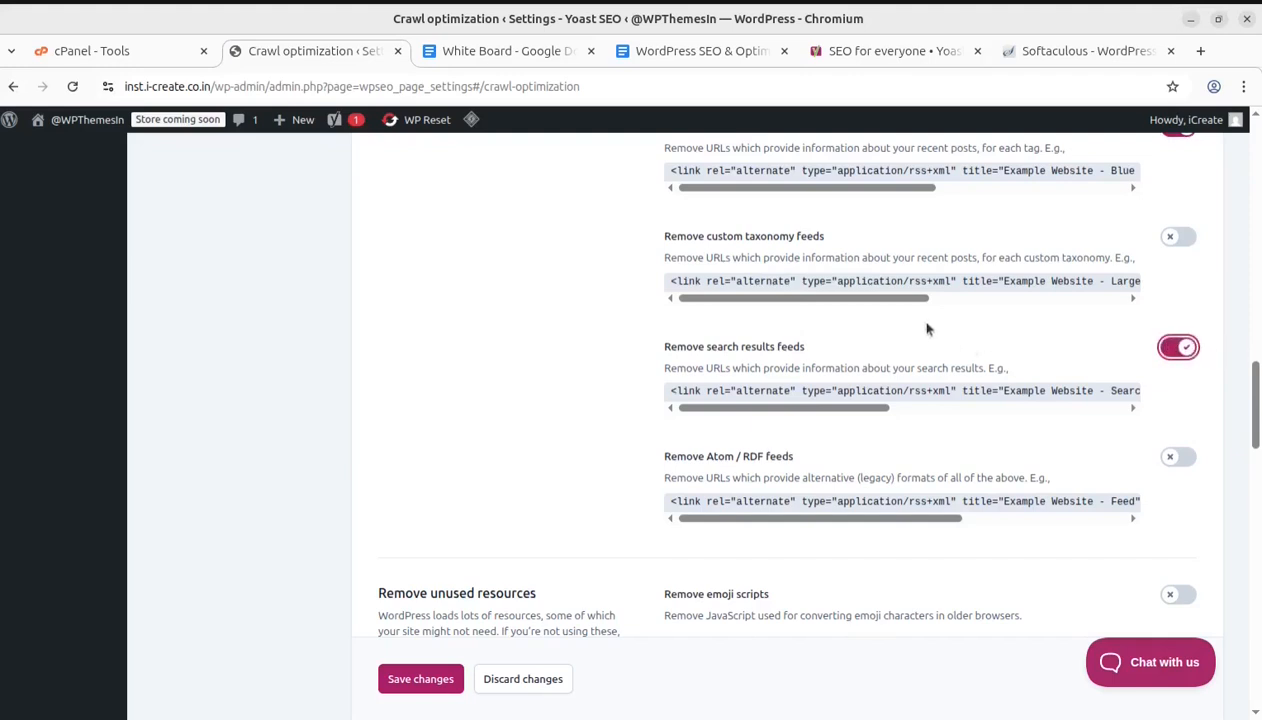
Turn on removal of custom taxonomy feeds and Atom / RDF feeds
click(1178, 238)
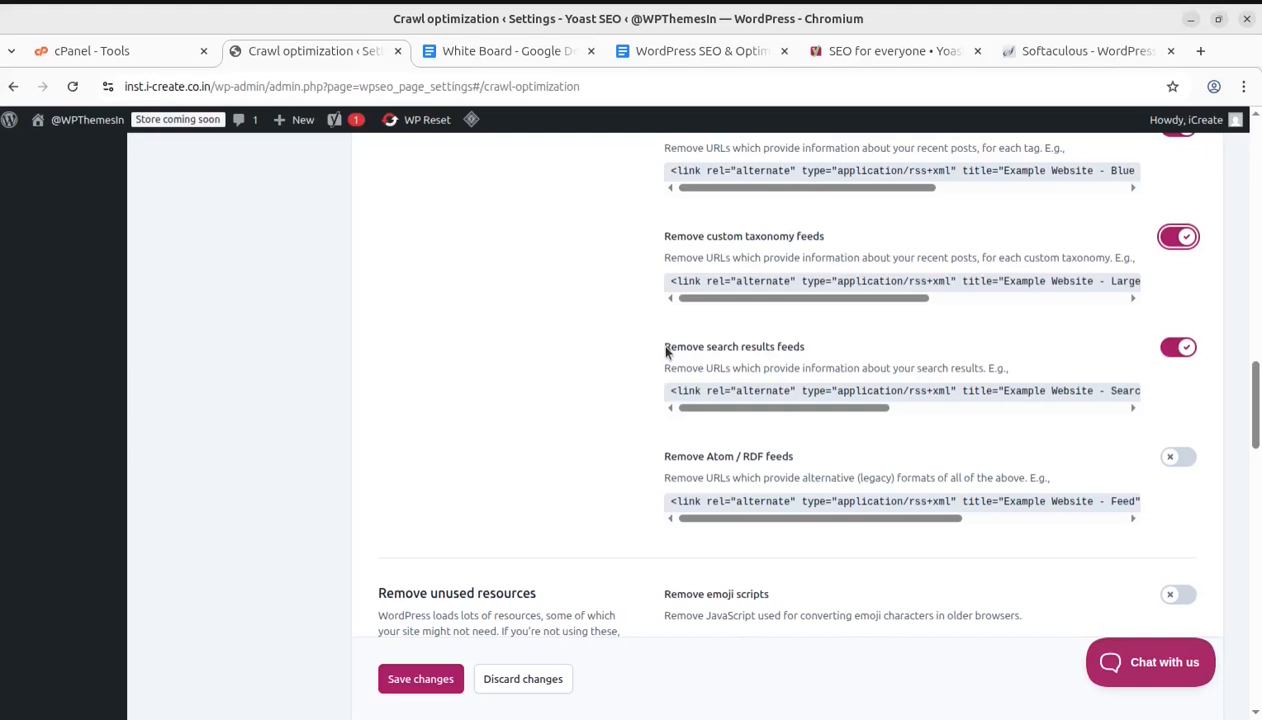
scroll(667, 350, down, 2)
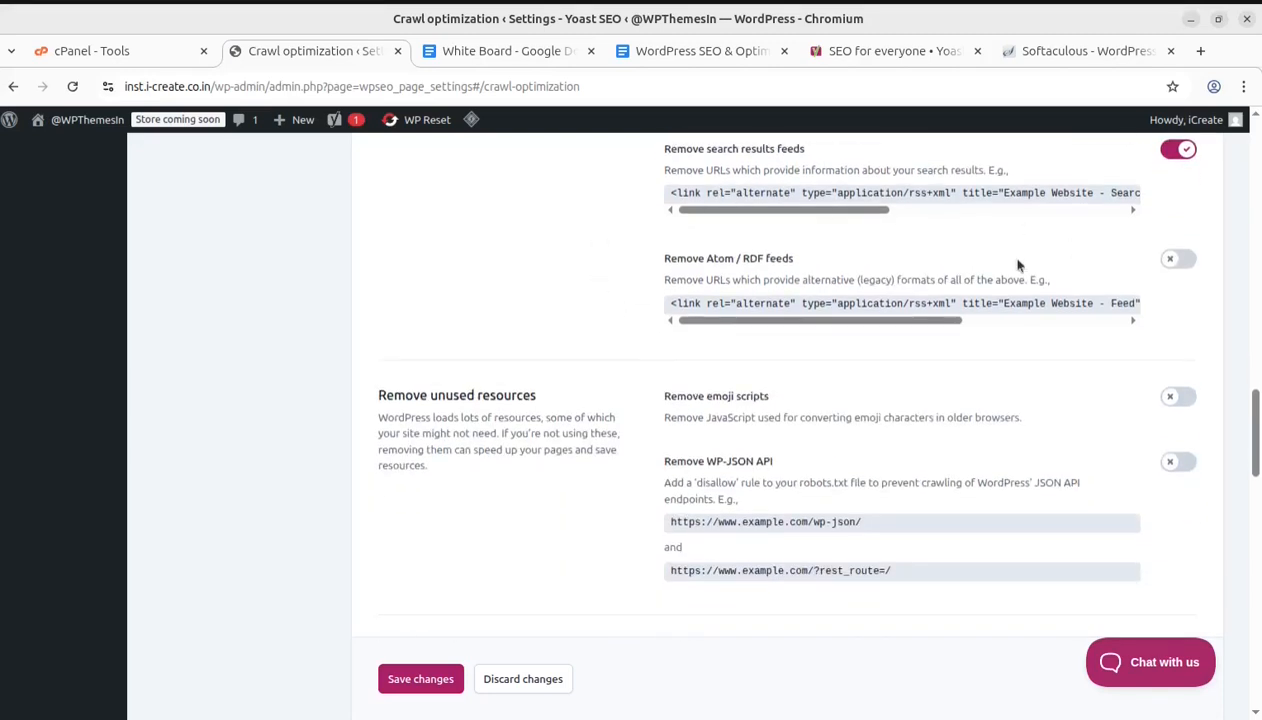
scroll(700, 380, up, 2)
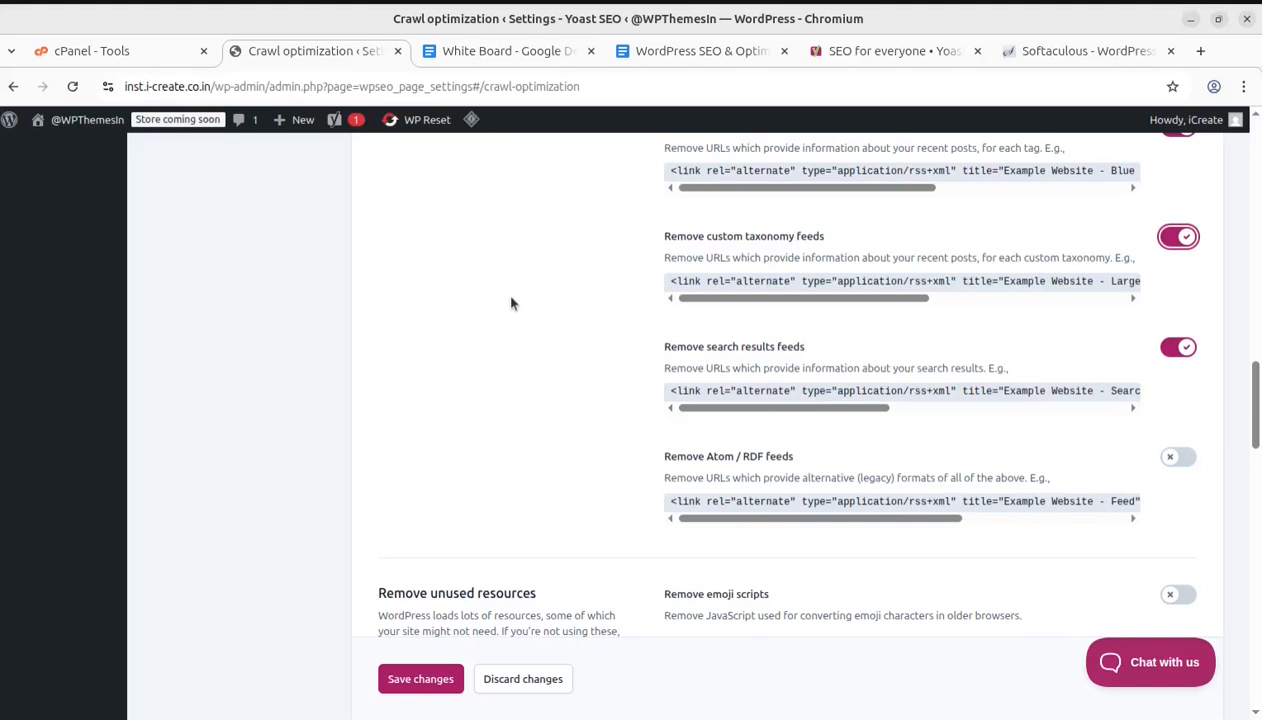
click(1180, 457)
scroll(536, 450, down, 2)
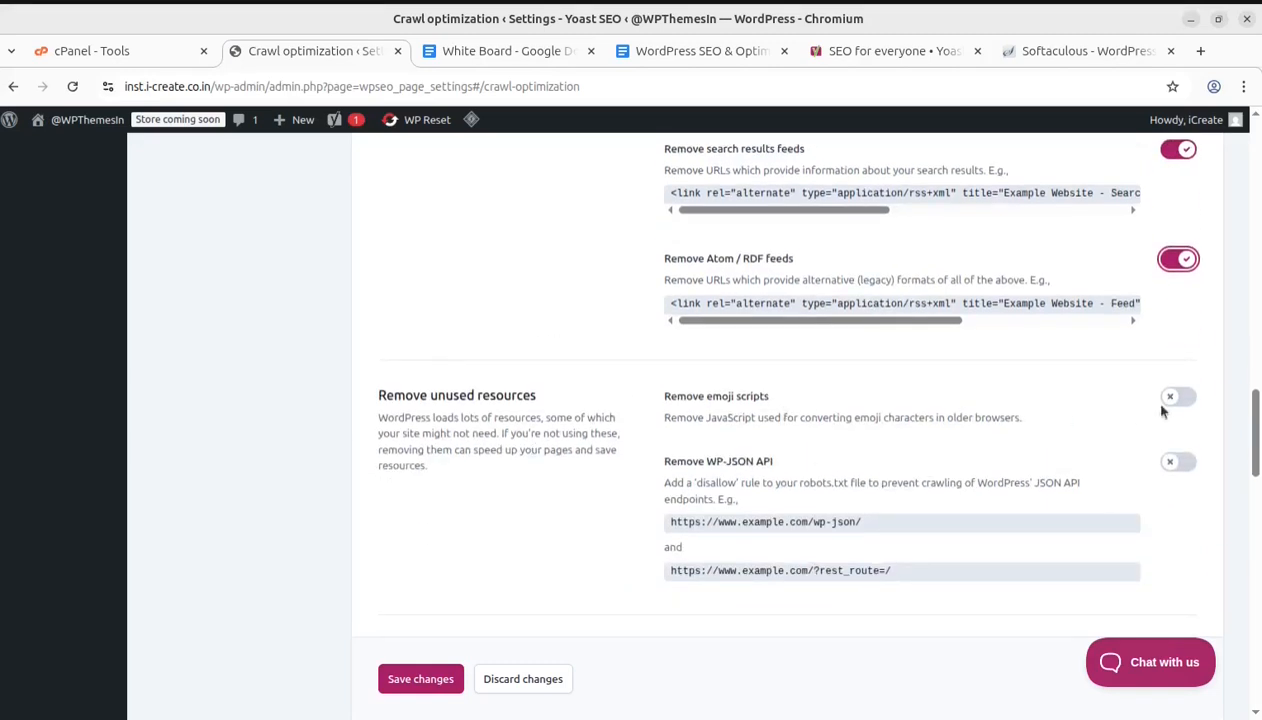
Turn on removal of emoji scripts and the WP-JSON API, and save the crawl optimization changes
click(1186, 398)
click(1172, 465)
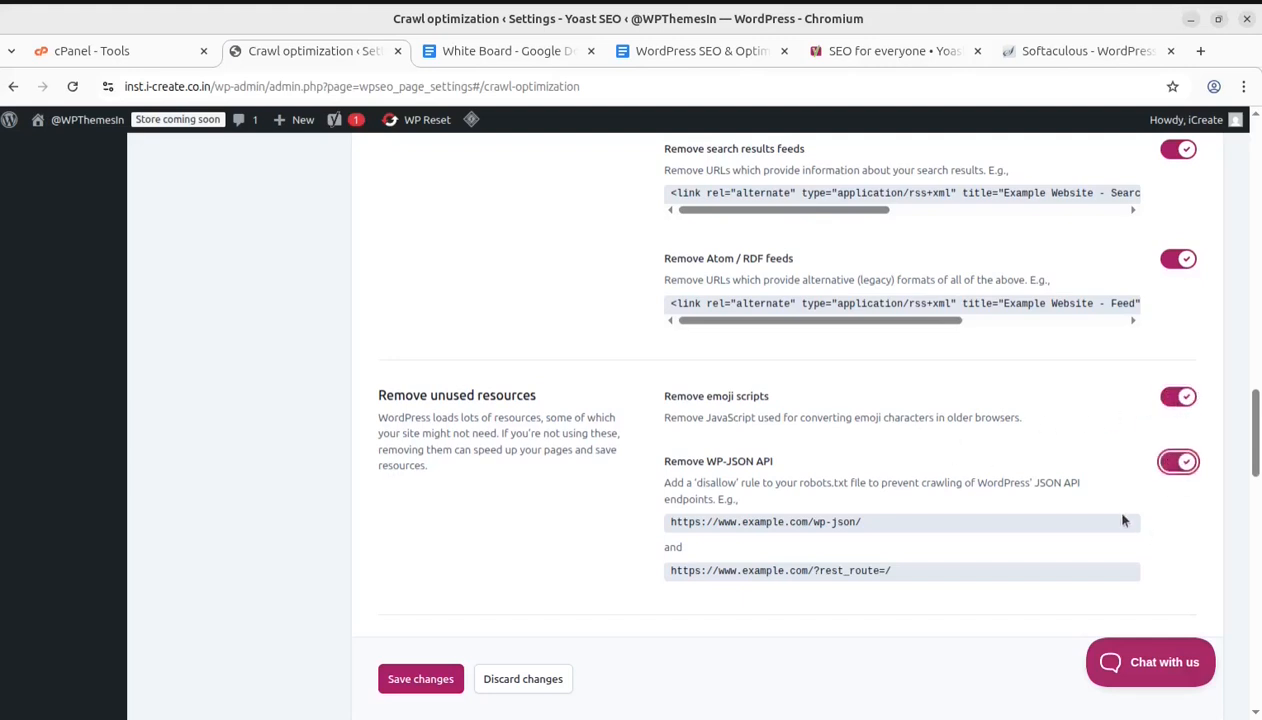
click(435, 681)
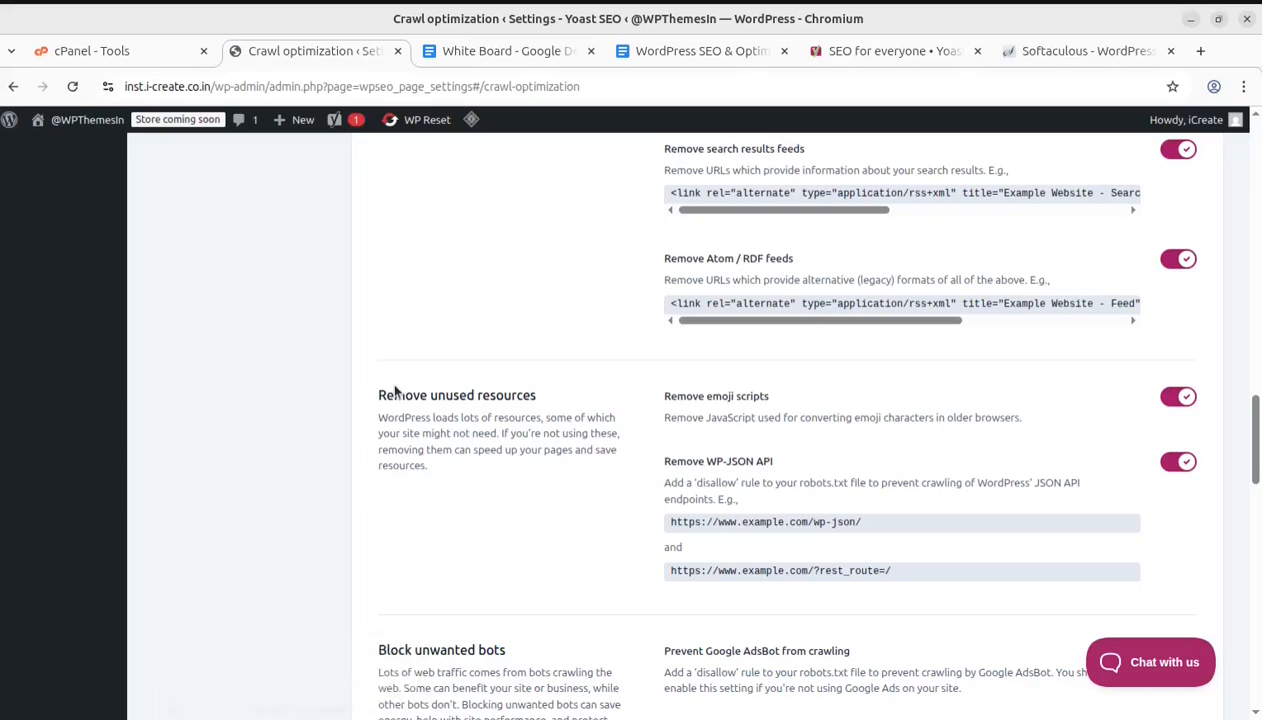
Open the Breadcrumbs settings and review the breadcrumb appearance and post type breadcrumb options
scroll(590, 525, up, 2)
scroll(572, 529, down, 8)
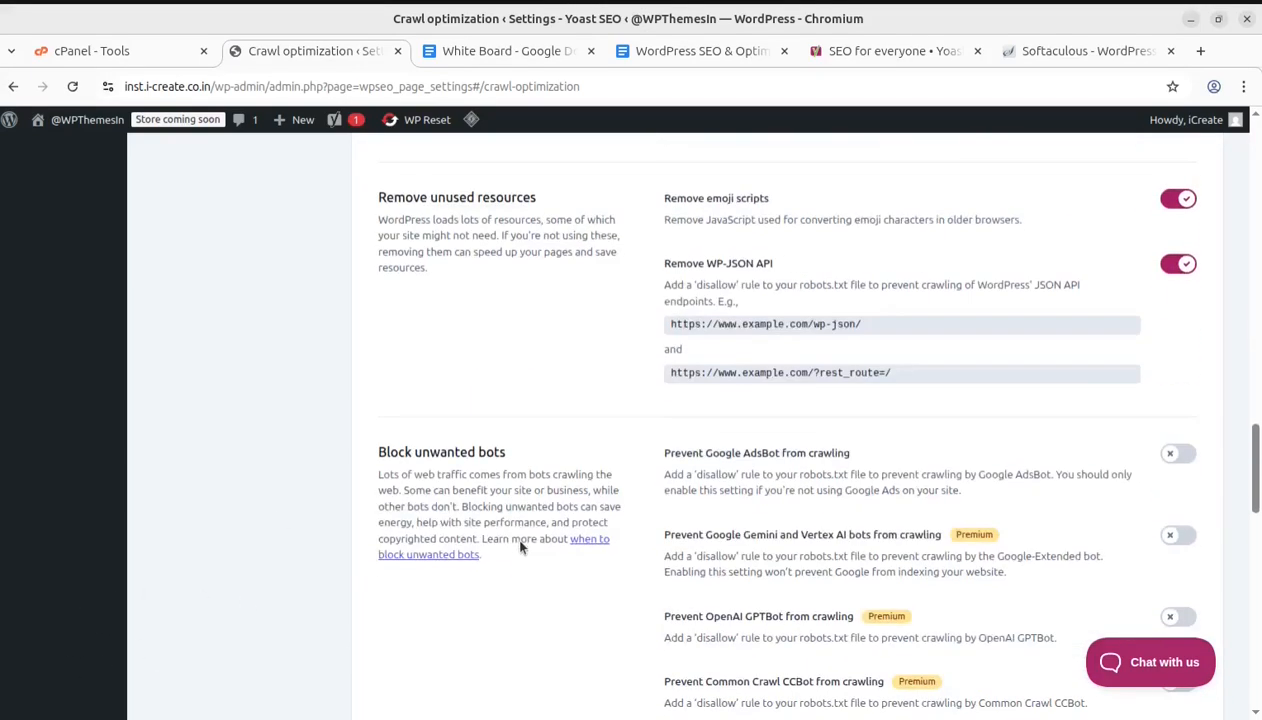
scroll(521, 541, up, 7)
scroll(519, 541, up, 10)
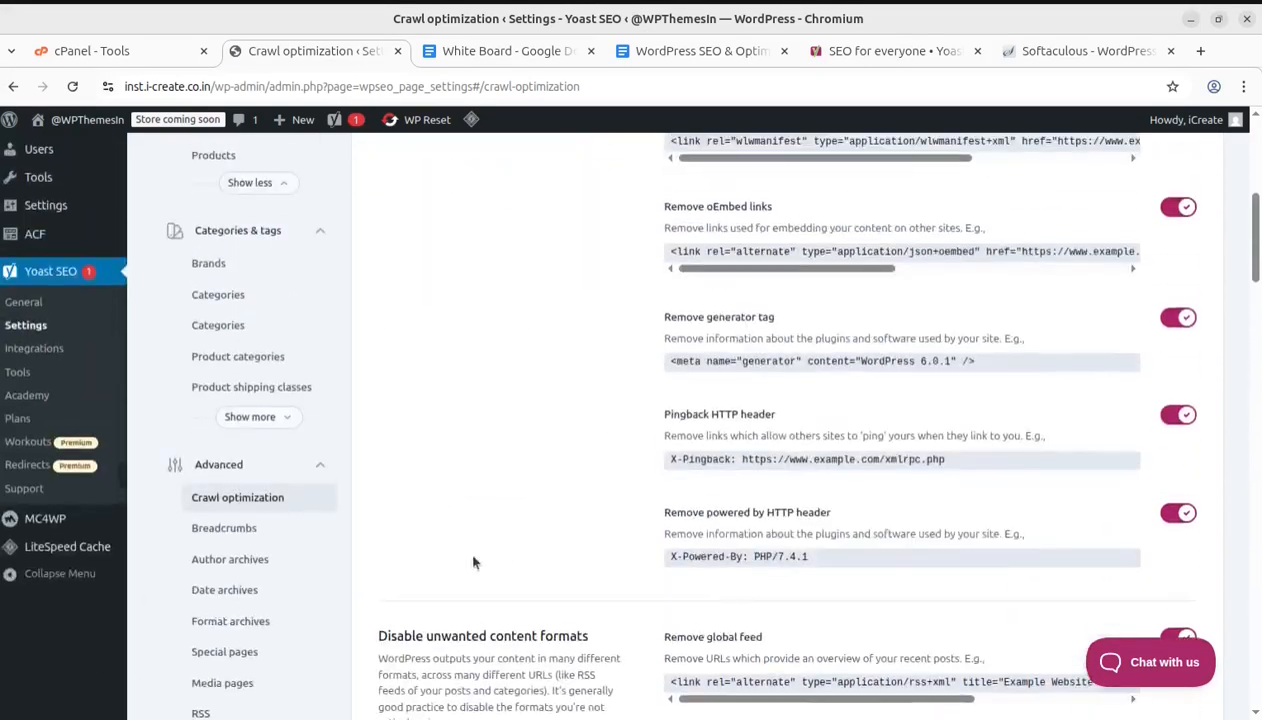
click(234, 528)
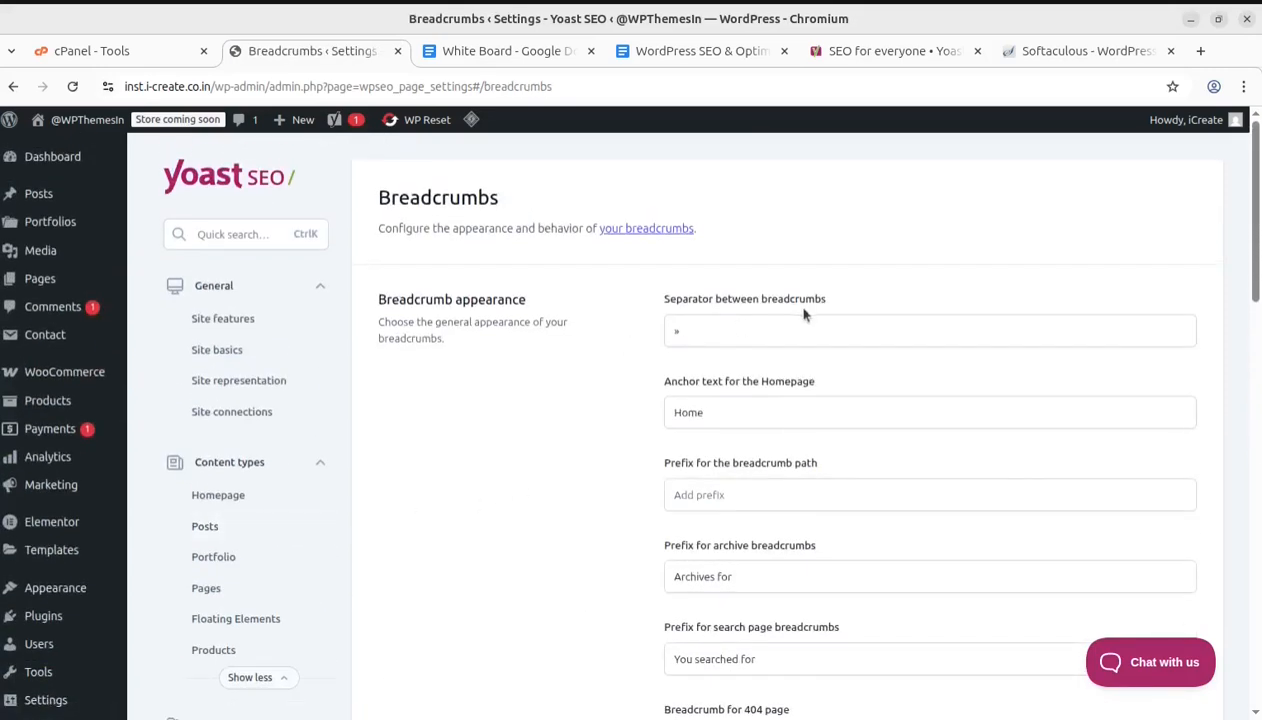
scroll(753, 384, down, 2)
scroll(770, 350, down, 2)
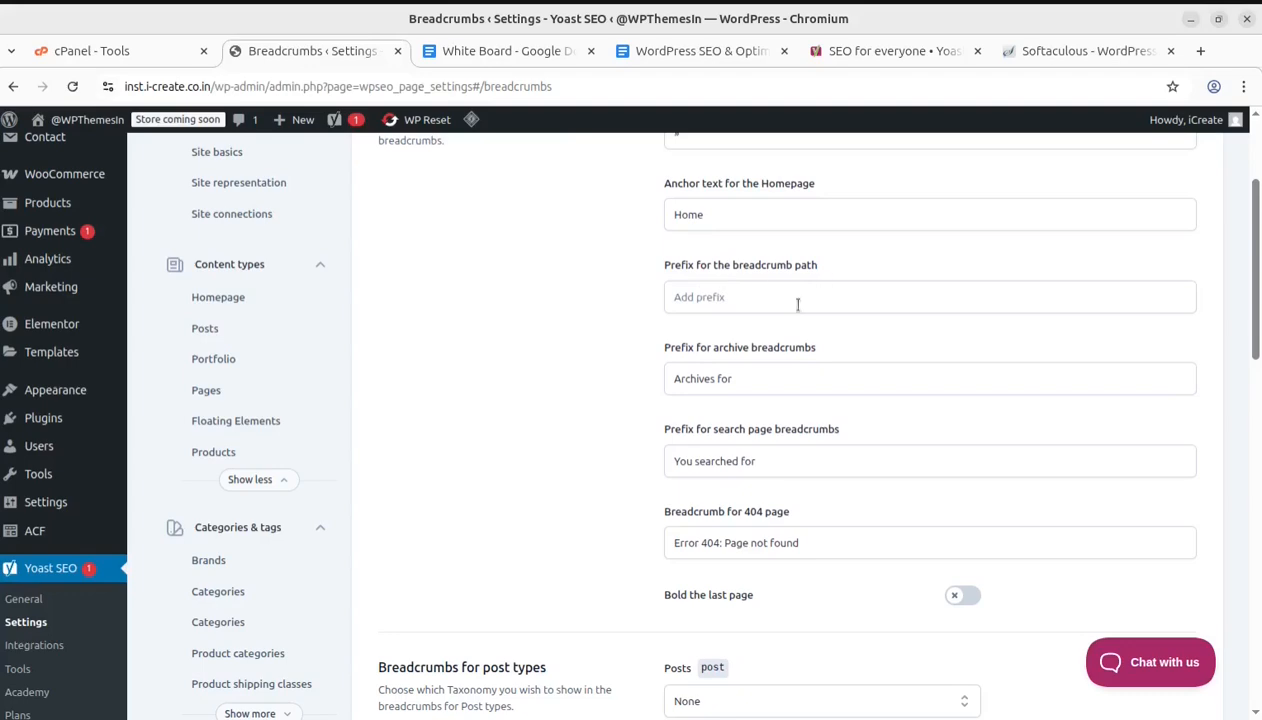
scroll(858, 374, down, 6)
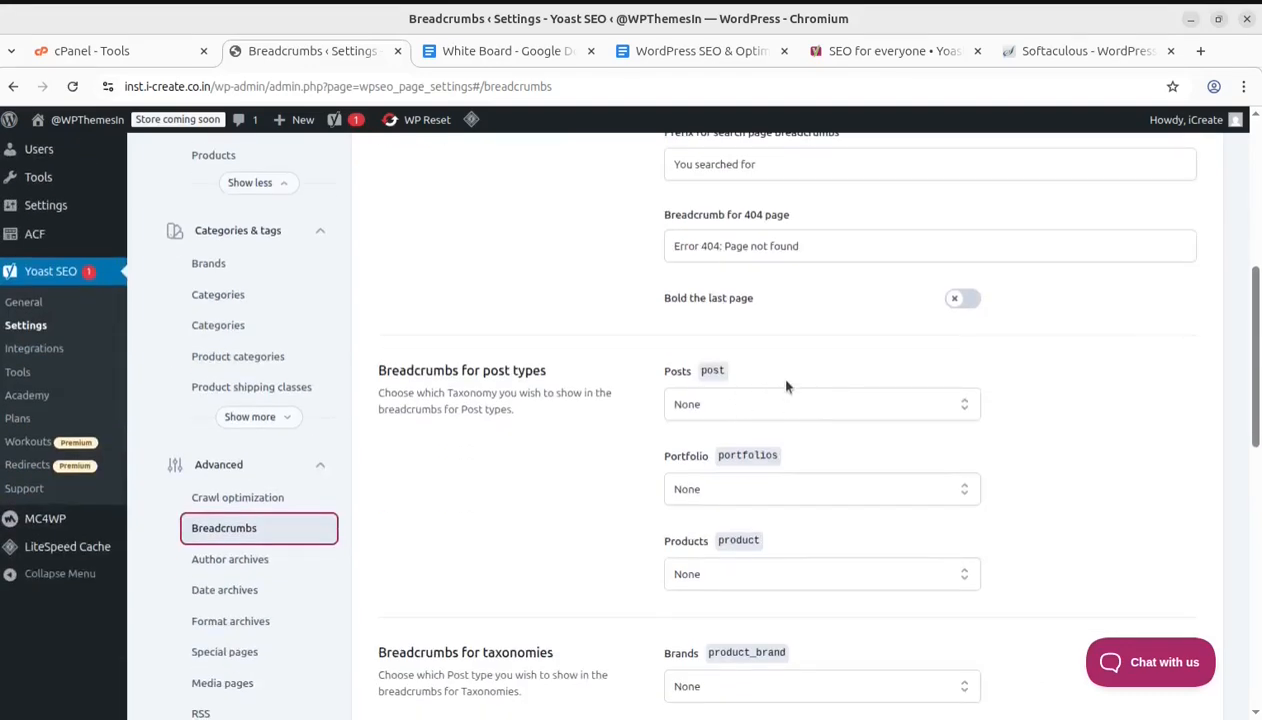
scroll(860, 455, down, 2)
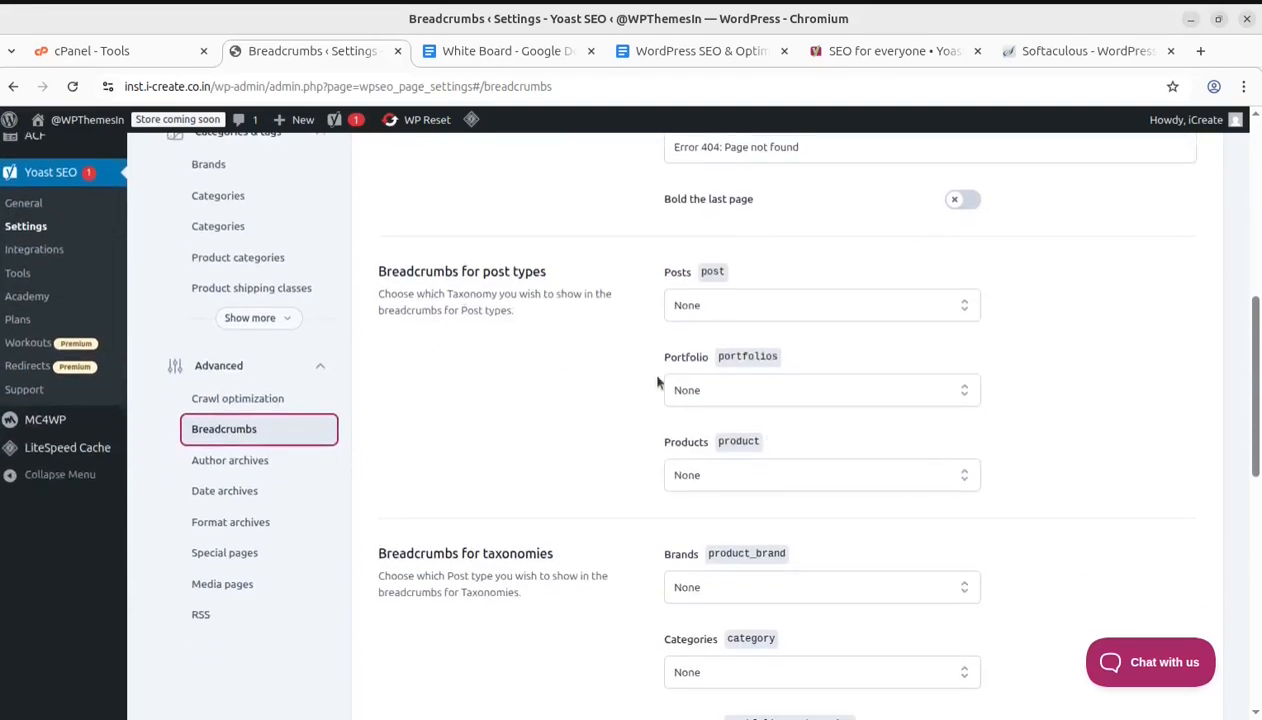
click(815, 396)
click(815, 392)
click(815, 392)
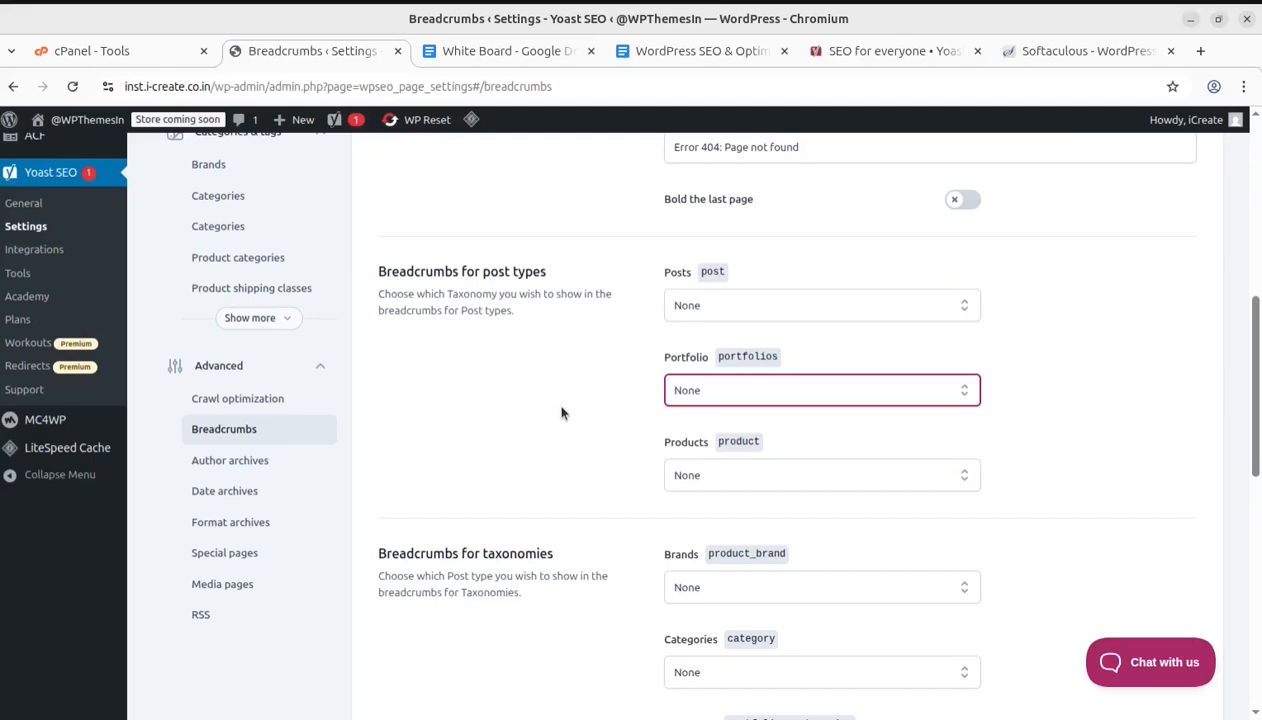
Open the Author archives settings and review their search and social appearance options
click(228, 463)
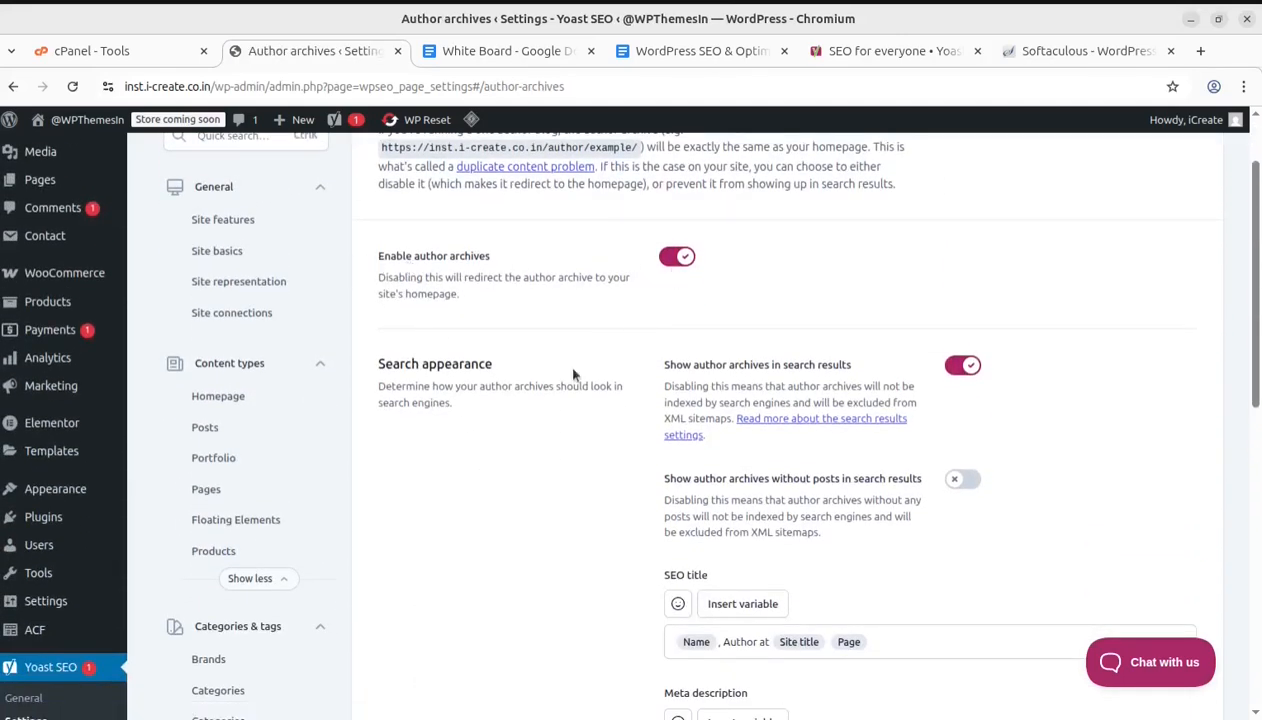
scroll(700, 440, down, 3)
scroll(560, 555, up, 1)
scroll(579, 545, down, 2)
scroll(579, 545, down, 3)
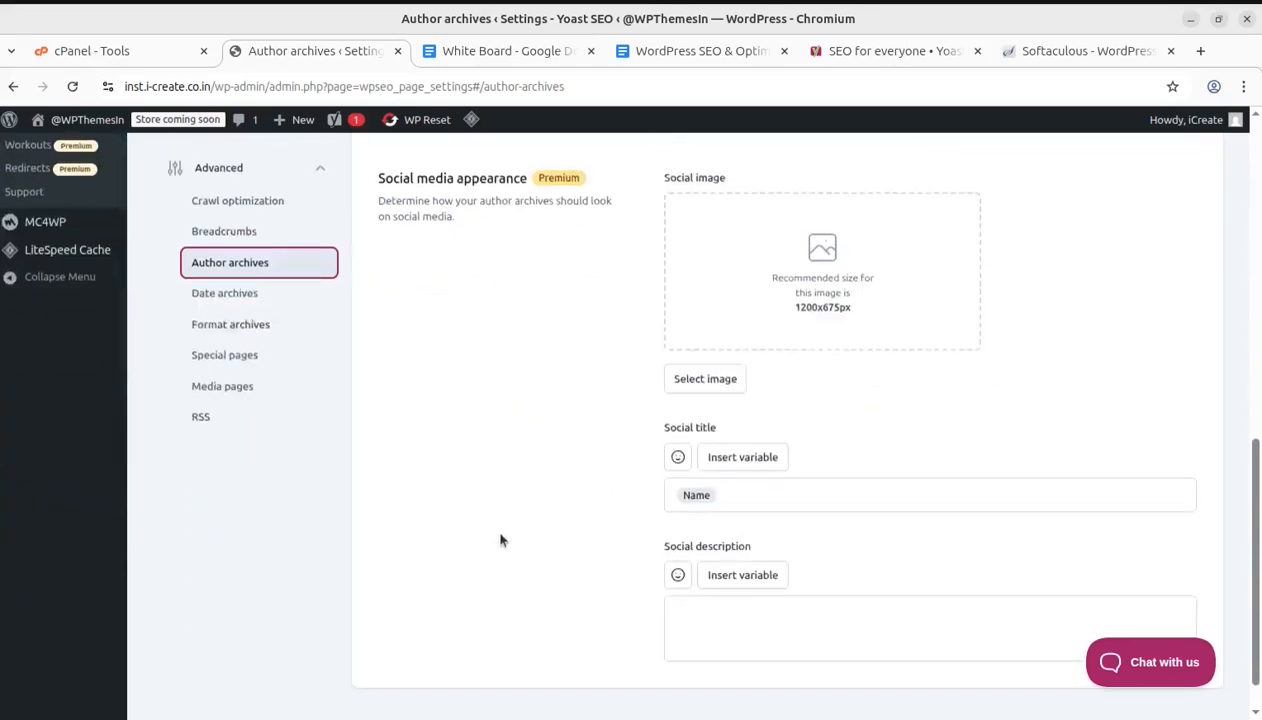
Review the Date archives and Format archives settings pages
click(220, 298)
scroll(729, 386, down, 3)
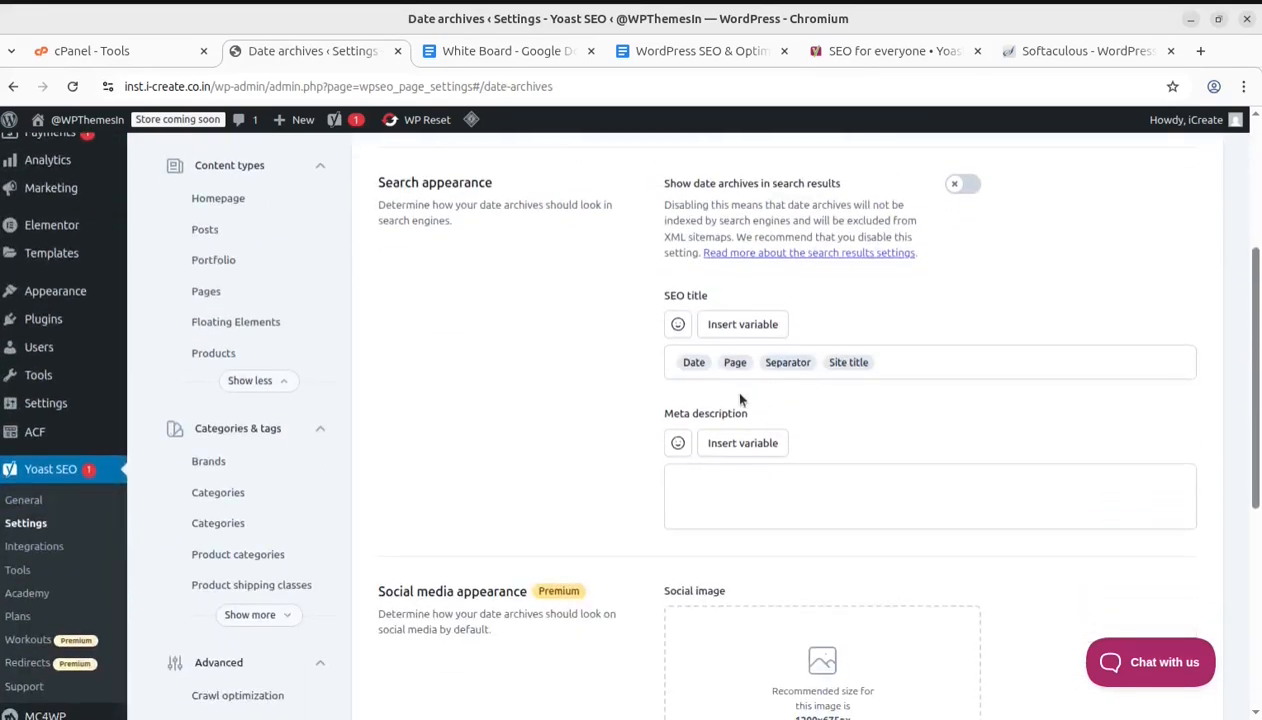
scroll(348, 551, down, 2)
click(240, 524)
scroll(408, 484, down, 5)
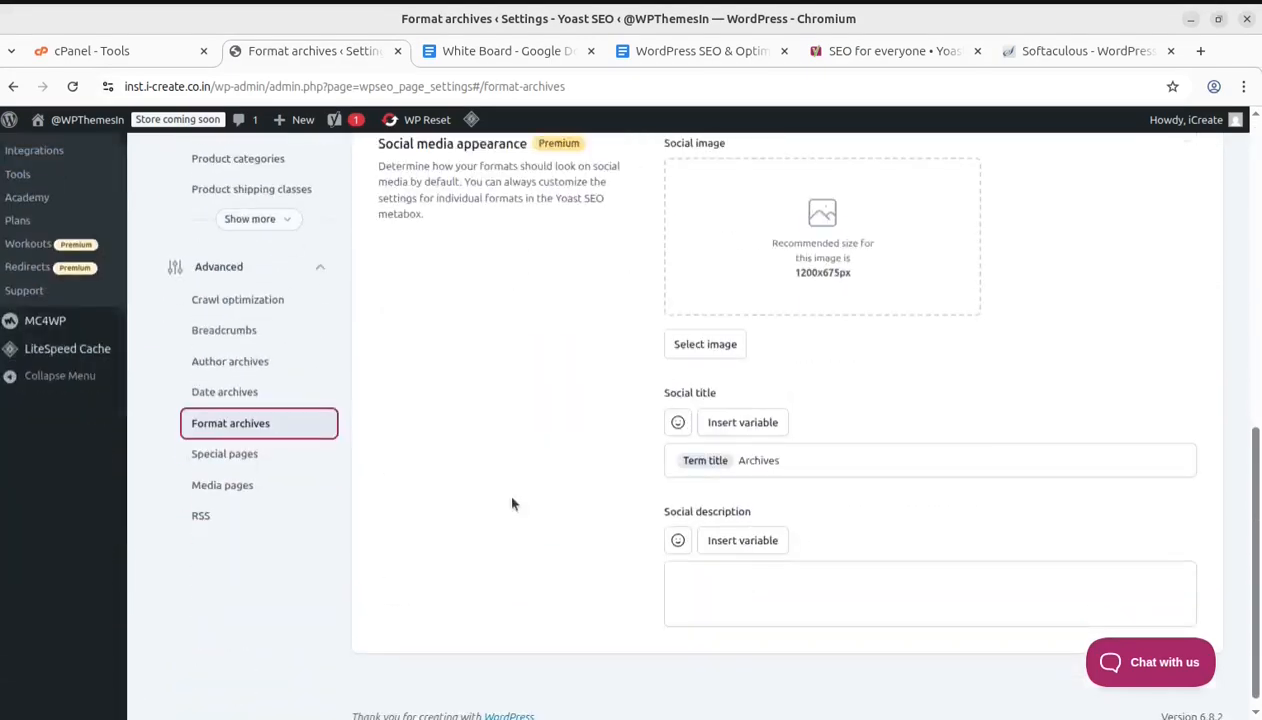
Review the Special pages and Media pages settings
click(226, 458)
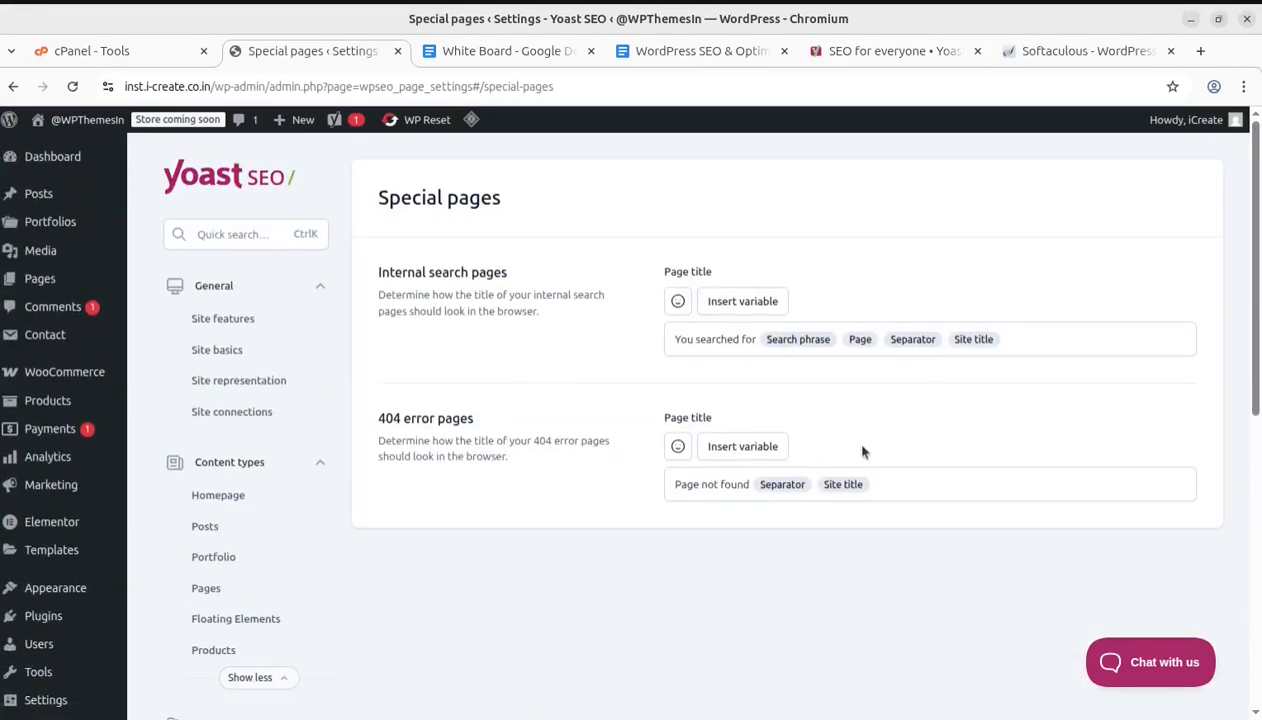
scroll(733, 578, down, 10)
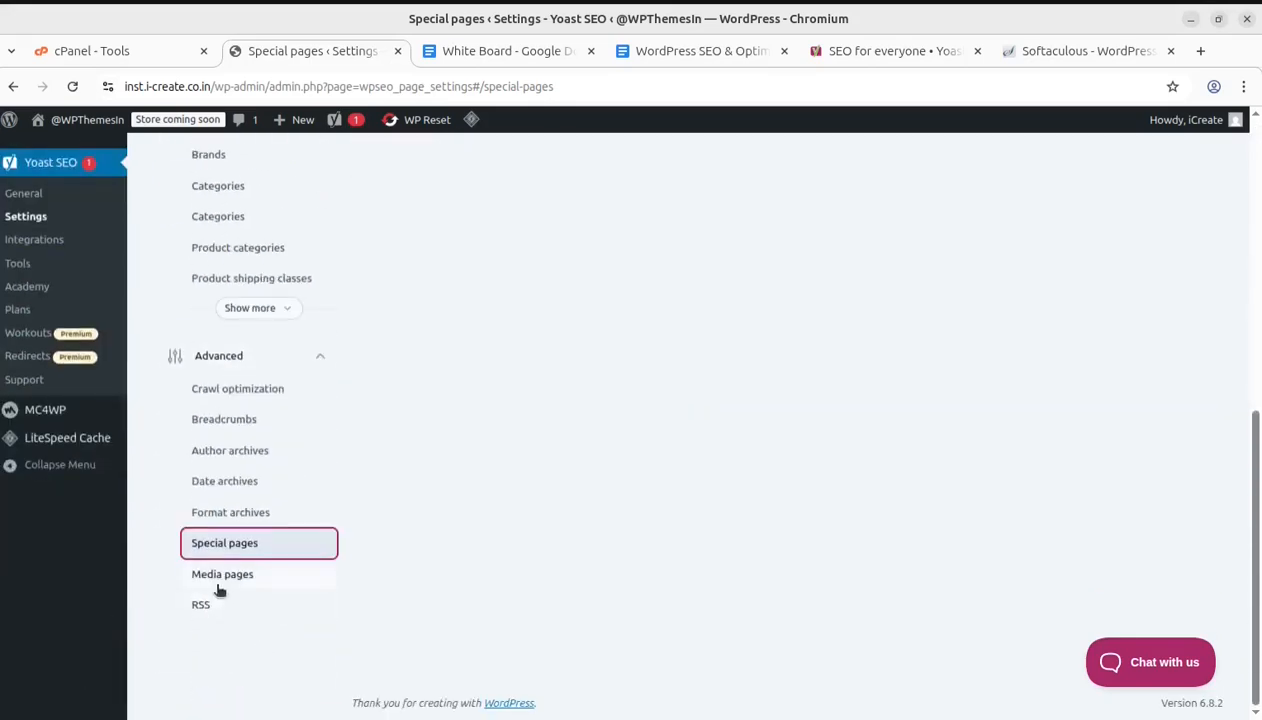
click(220, 576)
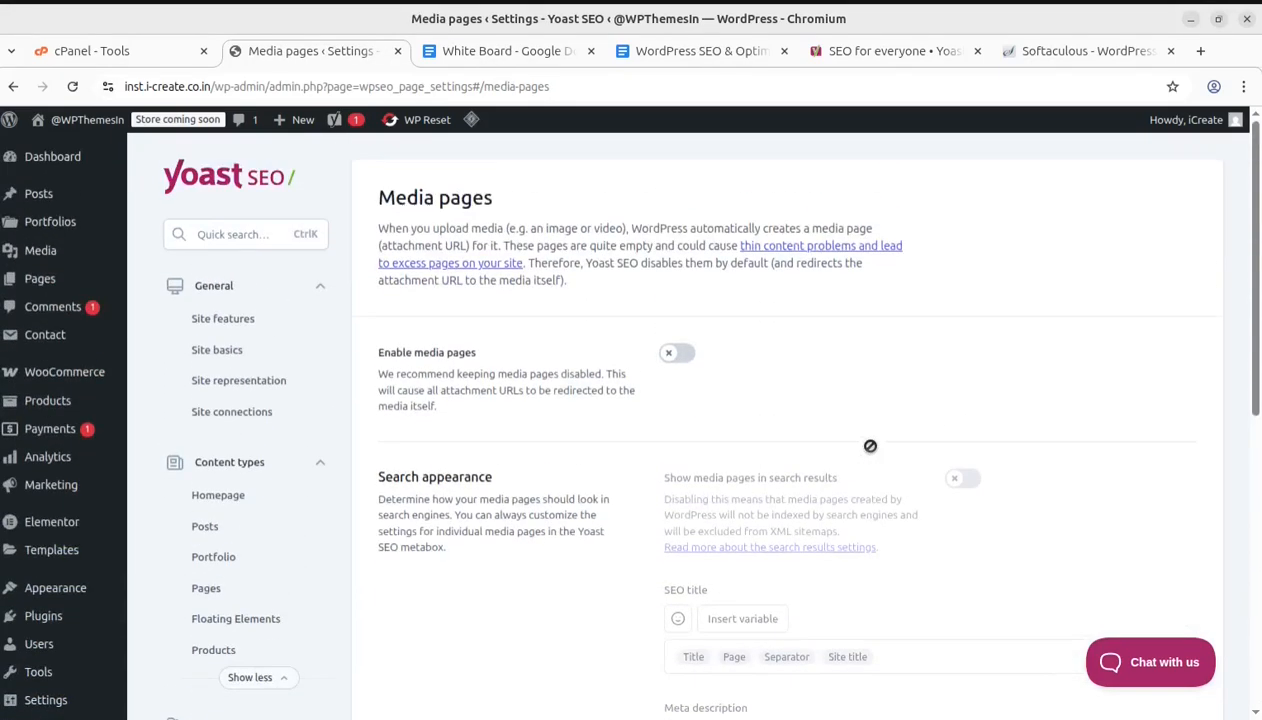
scroll(530, 420, down, 10)
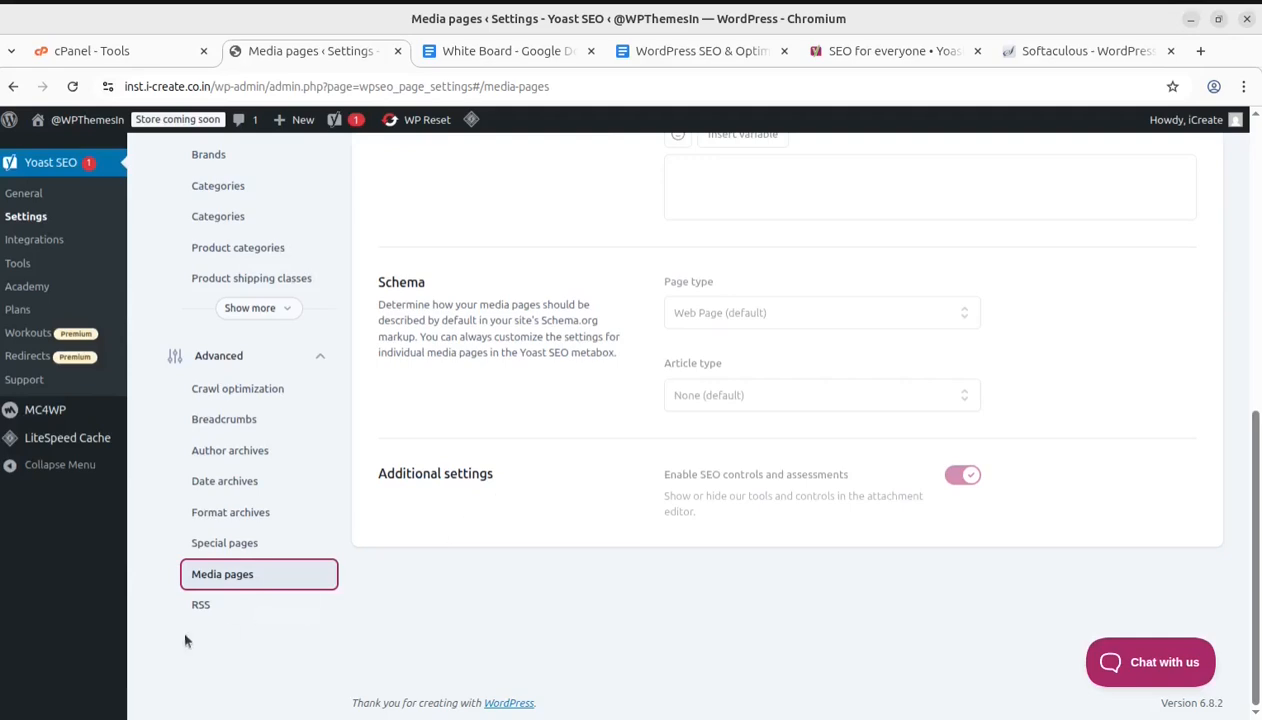
Open the RSS settings and review the feed content fields and available variables
click(196, 604)
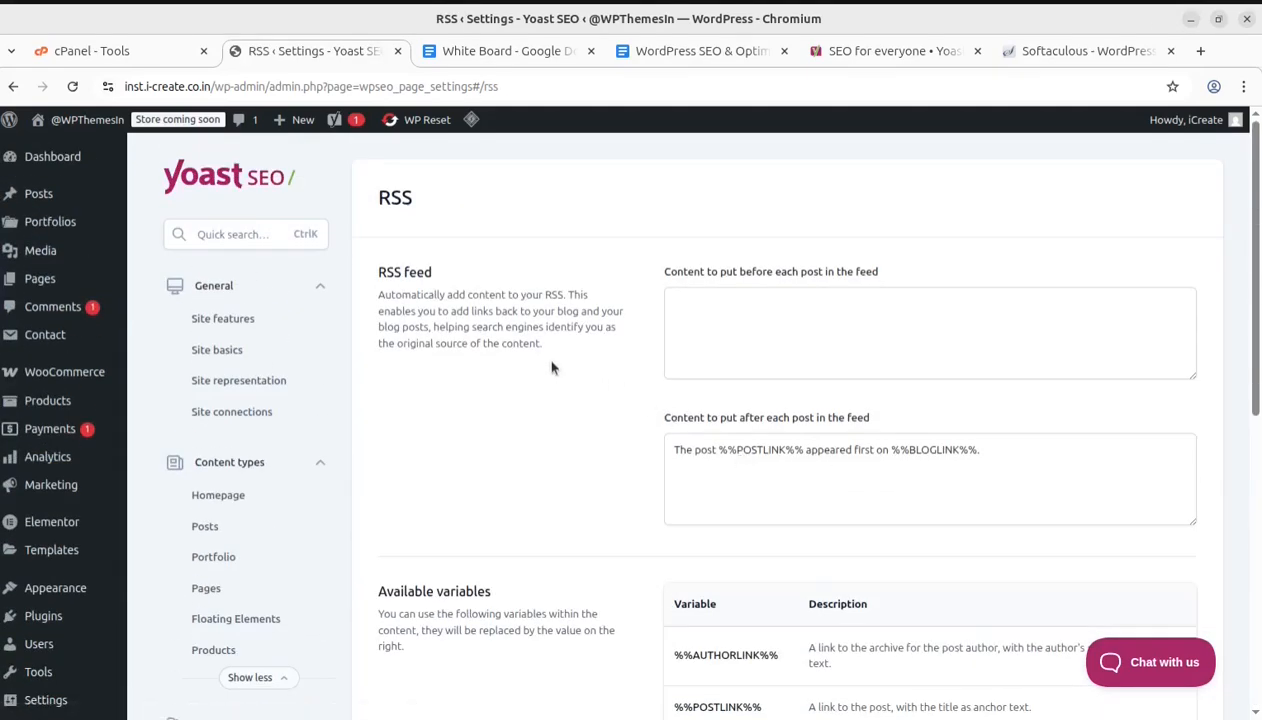
scroll(793, 309, down, 3)
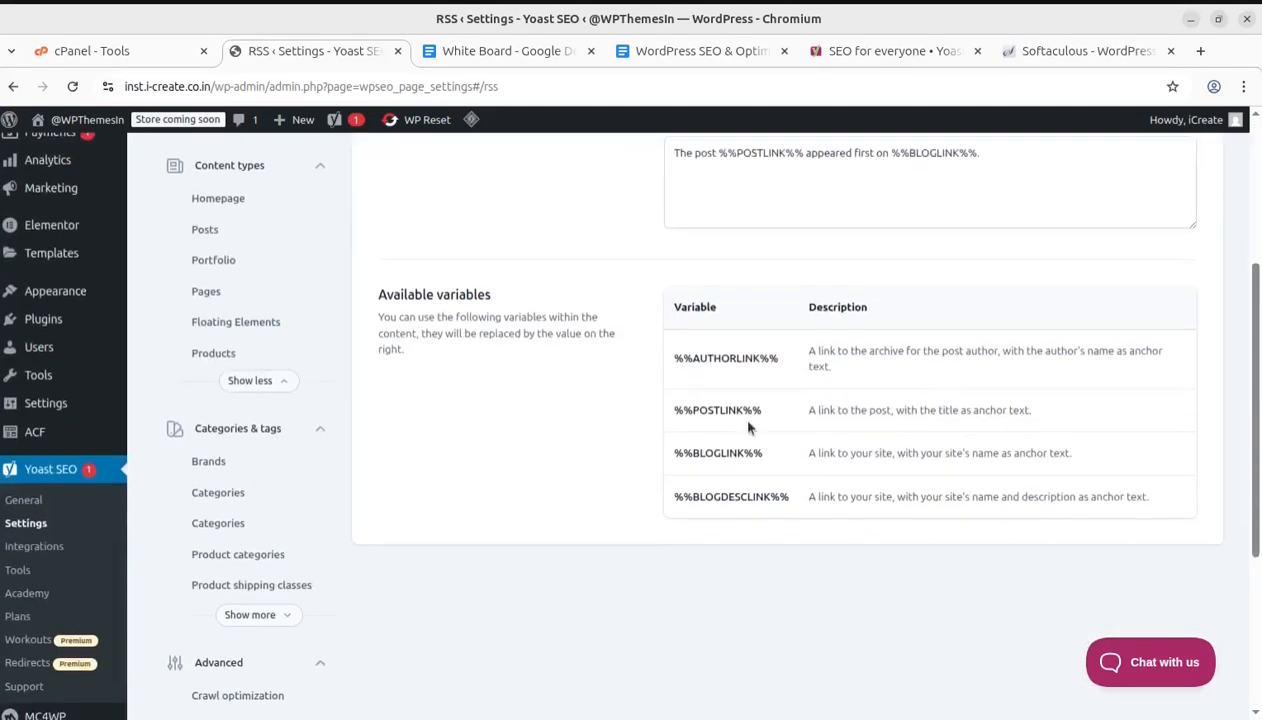
scroll(748, 427, up, 3)
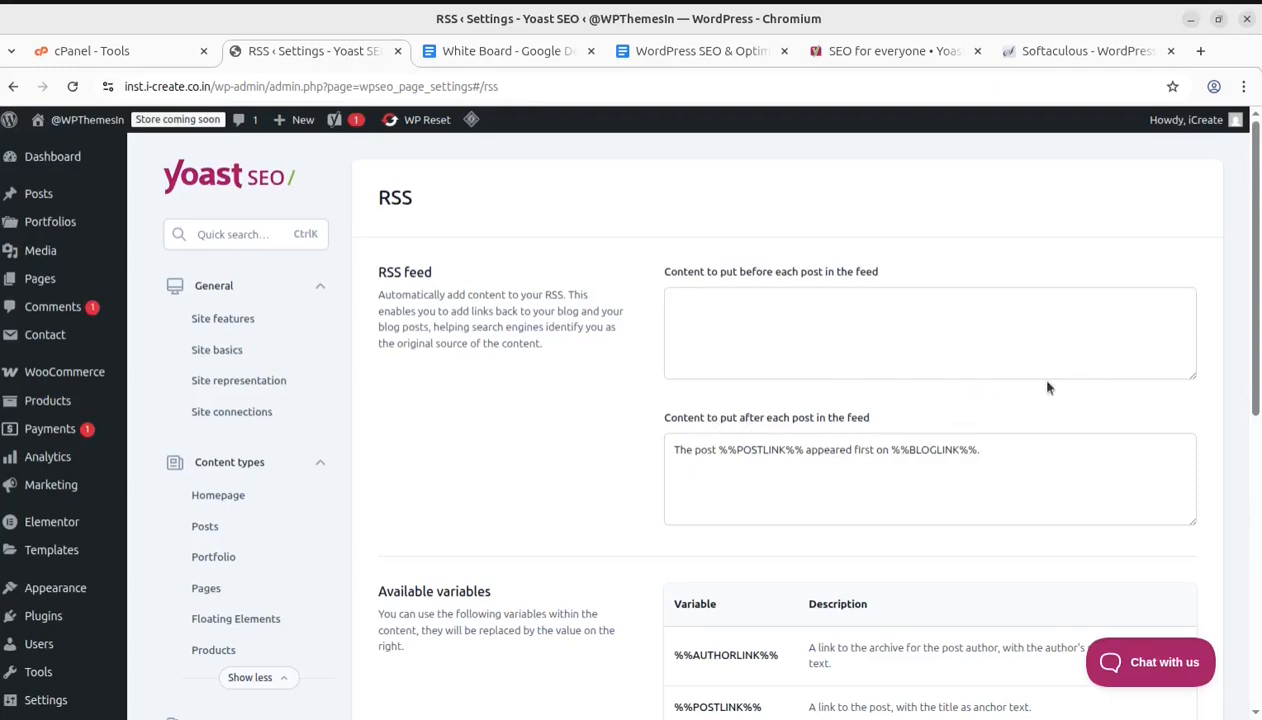
scroll(950, 440, down, 1)
scroll(388, 427, up, 1)
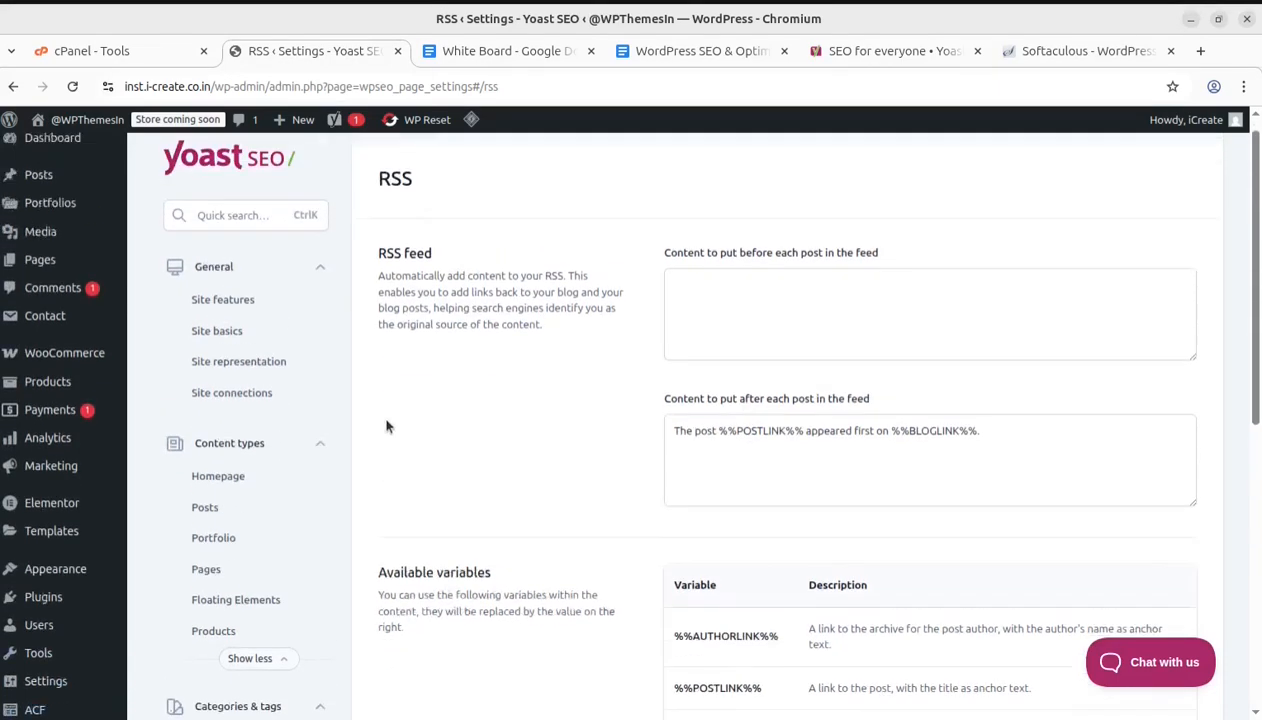
scroll(367, 438, down, 2)
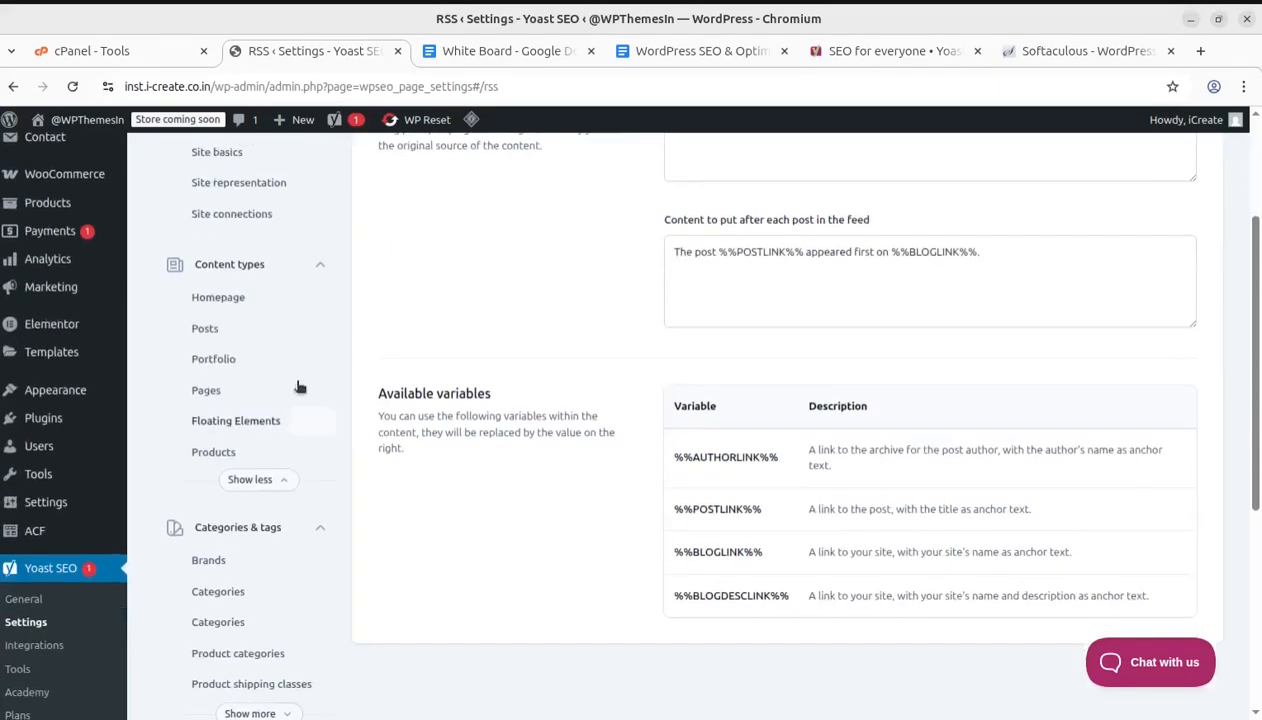
Collapse the Content types, Categories & tags, Advanced and General groups in the settings navigation
click(268, 268)
click(268, 268)
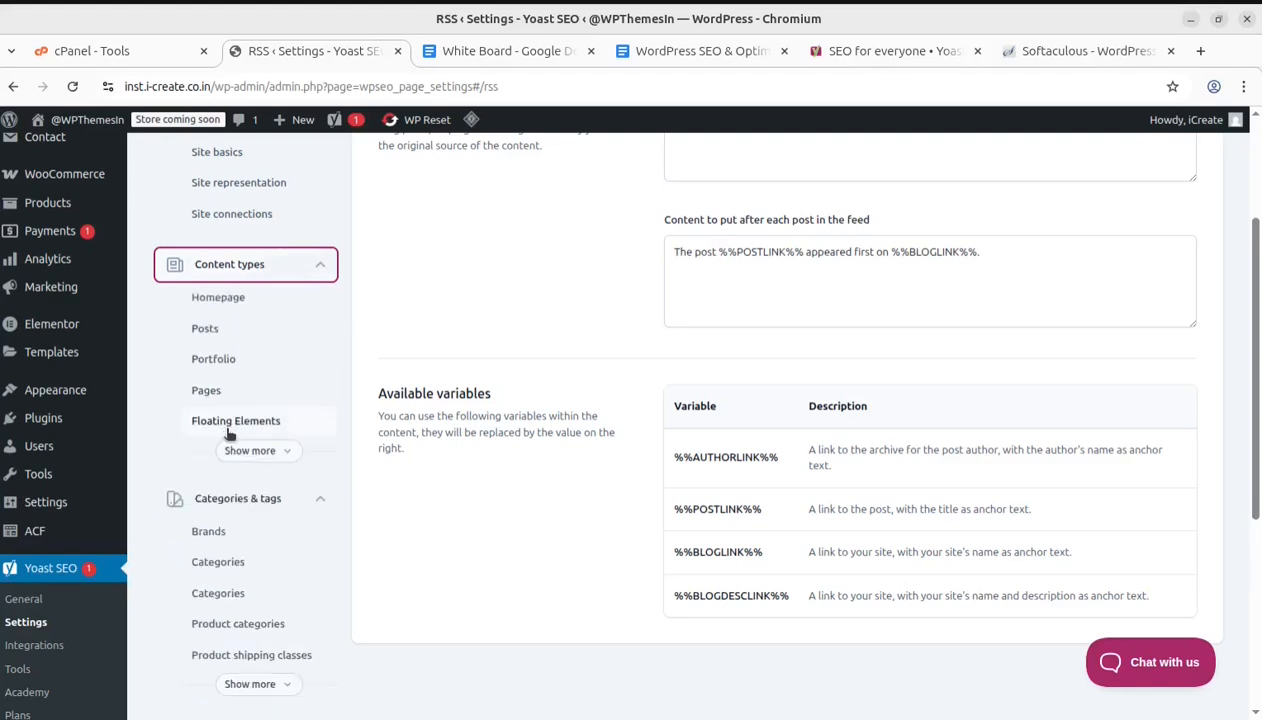
scroll(250, 555, down, 3)
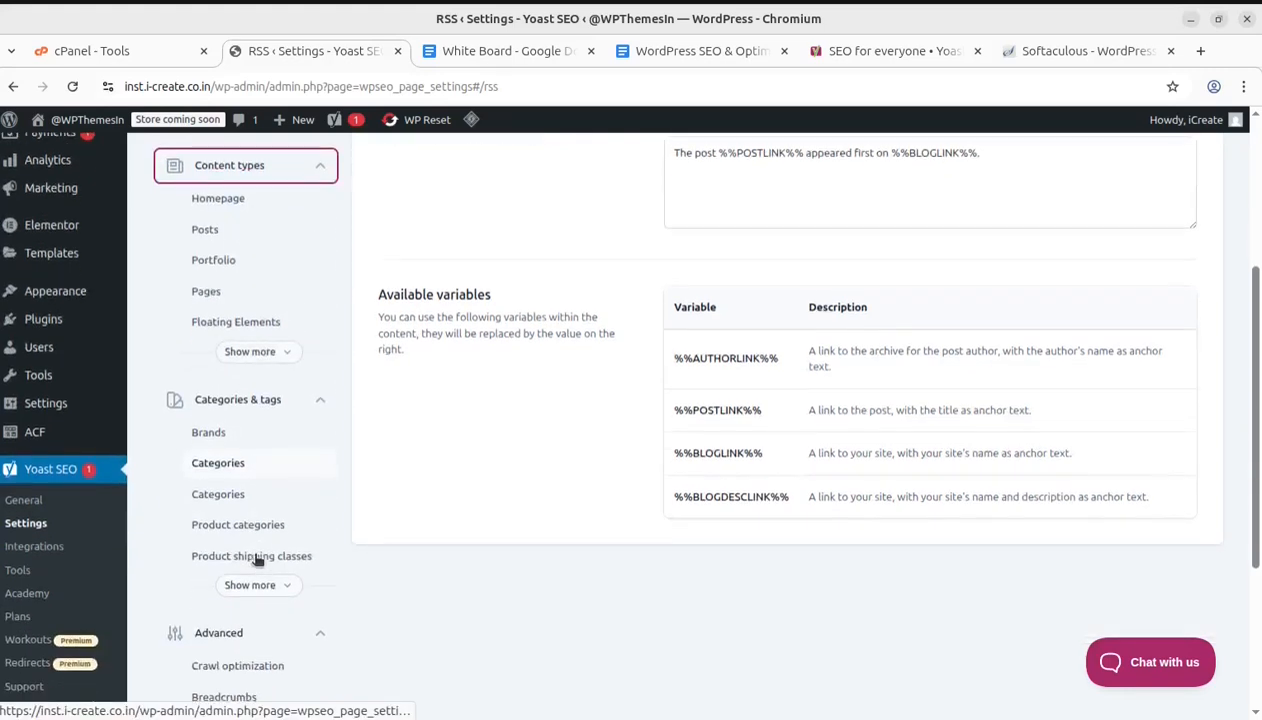
scroll(274, 465, down, 1)
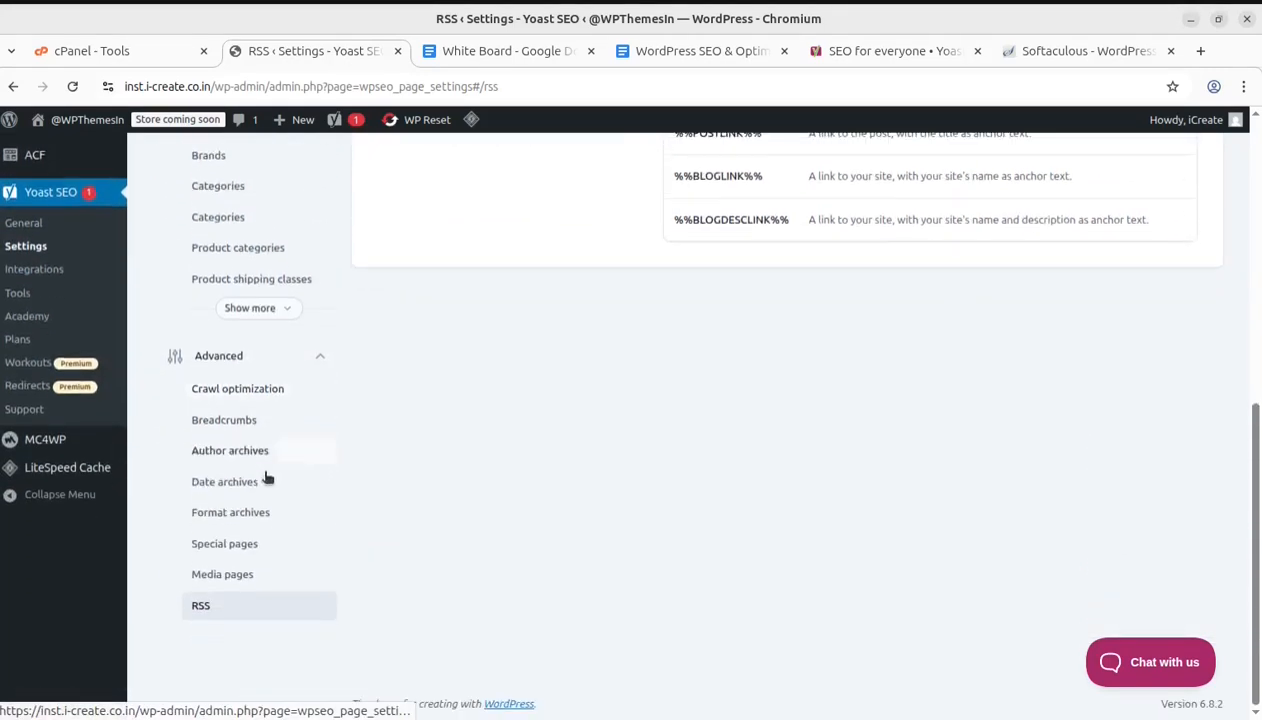
scroll(255, 580, up, 4)
scroll(260, 568, up, 2)
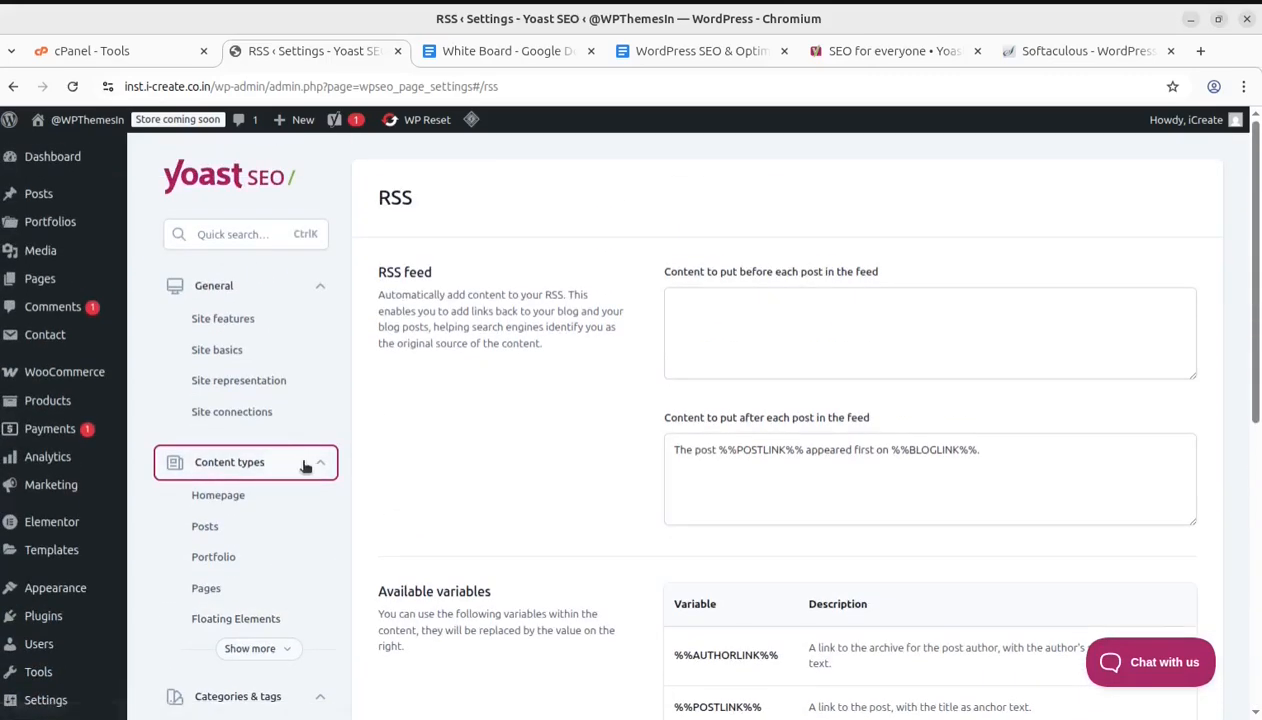
click(302, 463)
scroll(342, 544, down, 2)
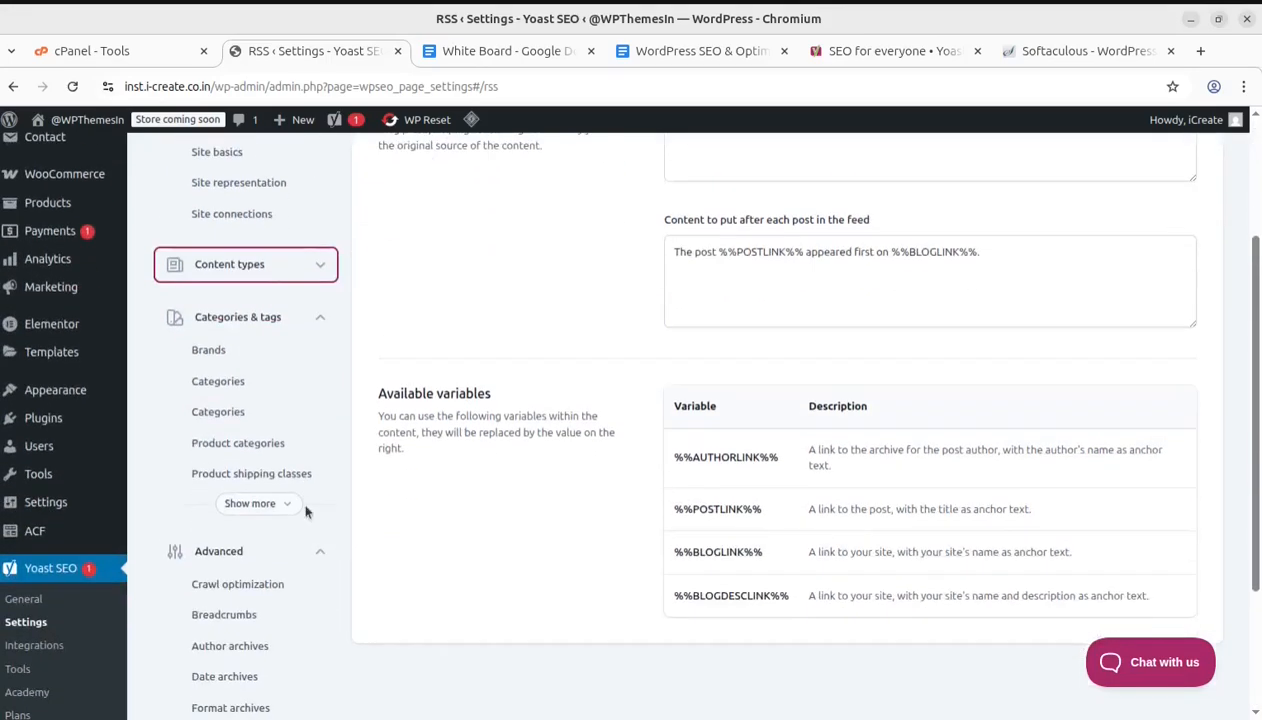
click(323, 322)
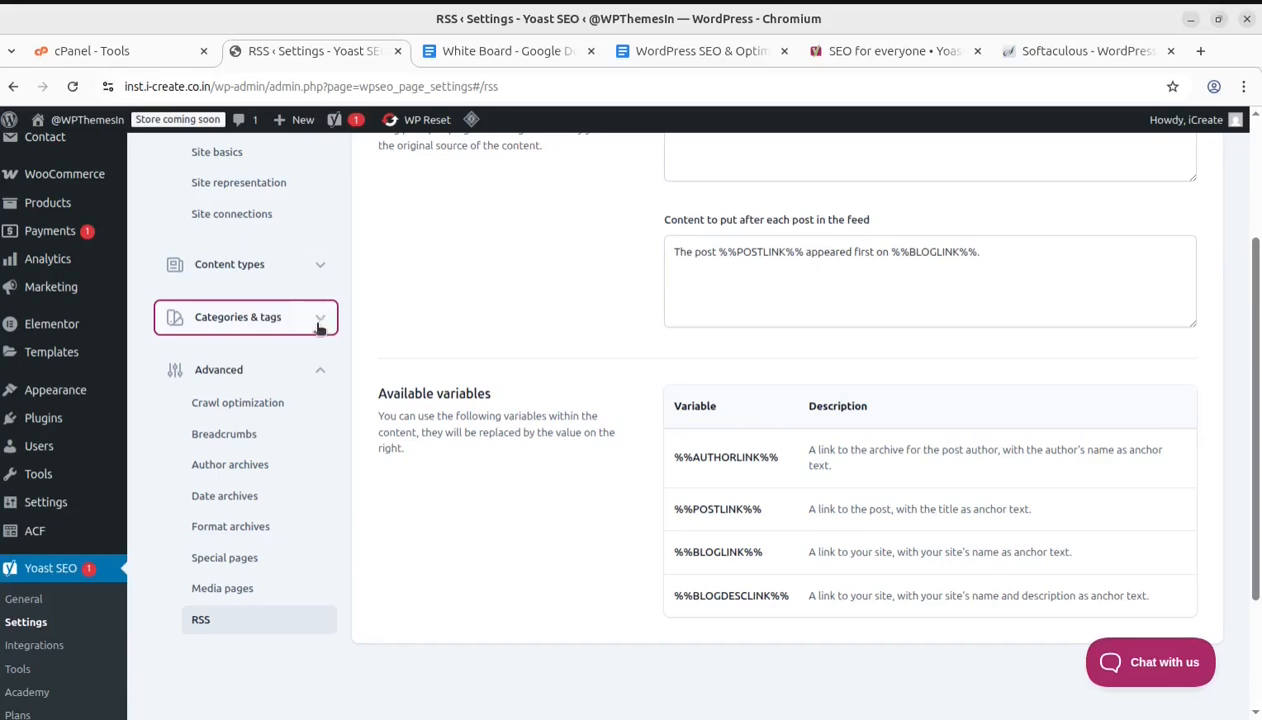
scroll(260, 540, down, 2)
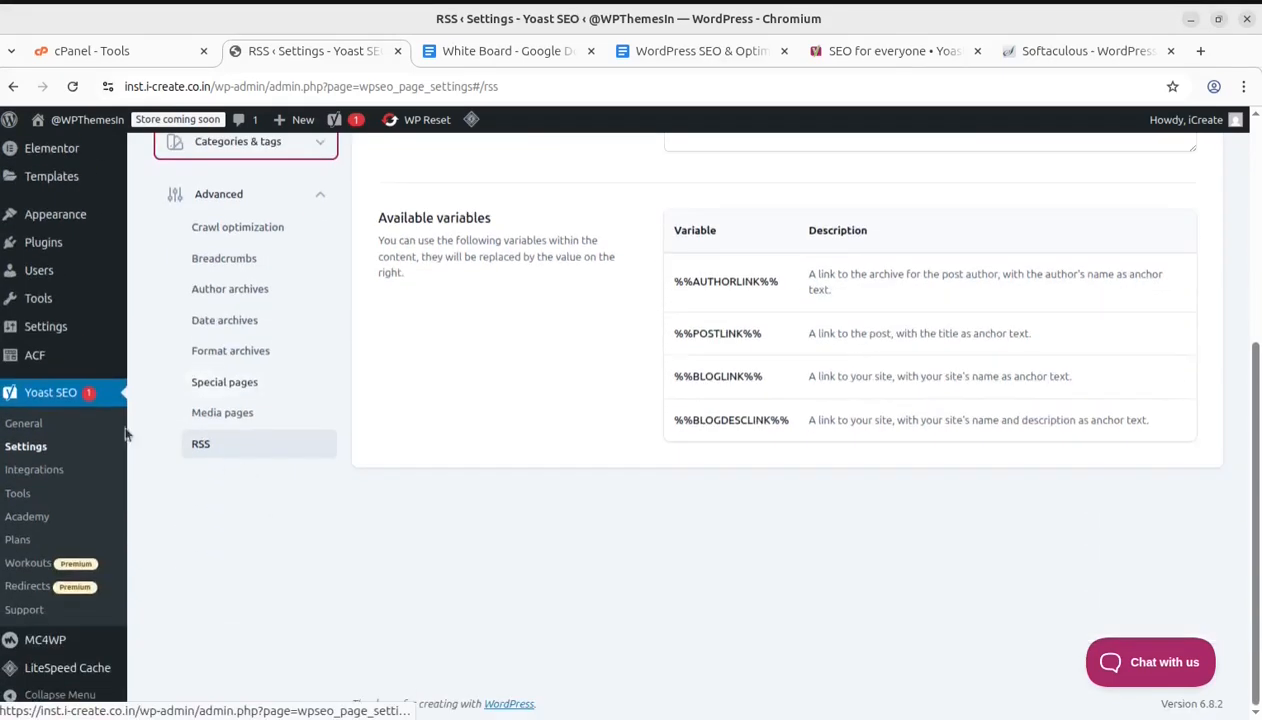
click(311, 197)
scroll(299, 243, up, 3)
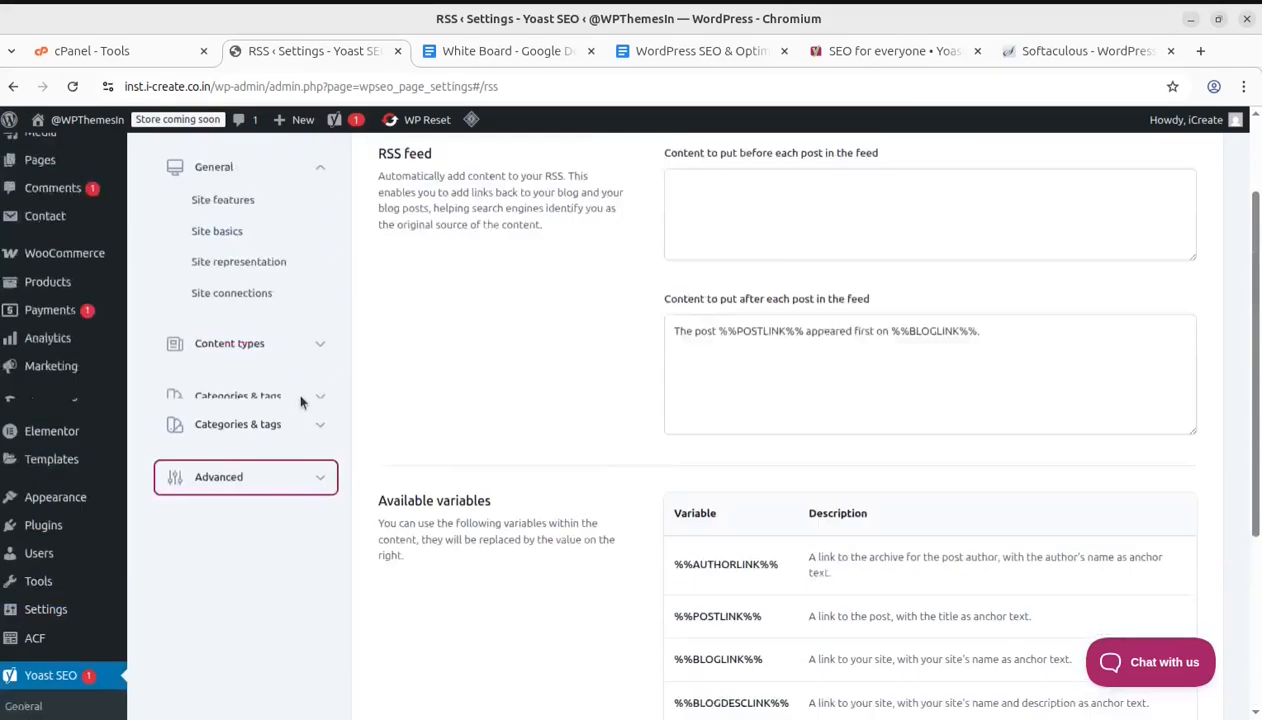
click(320, 208)
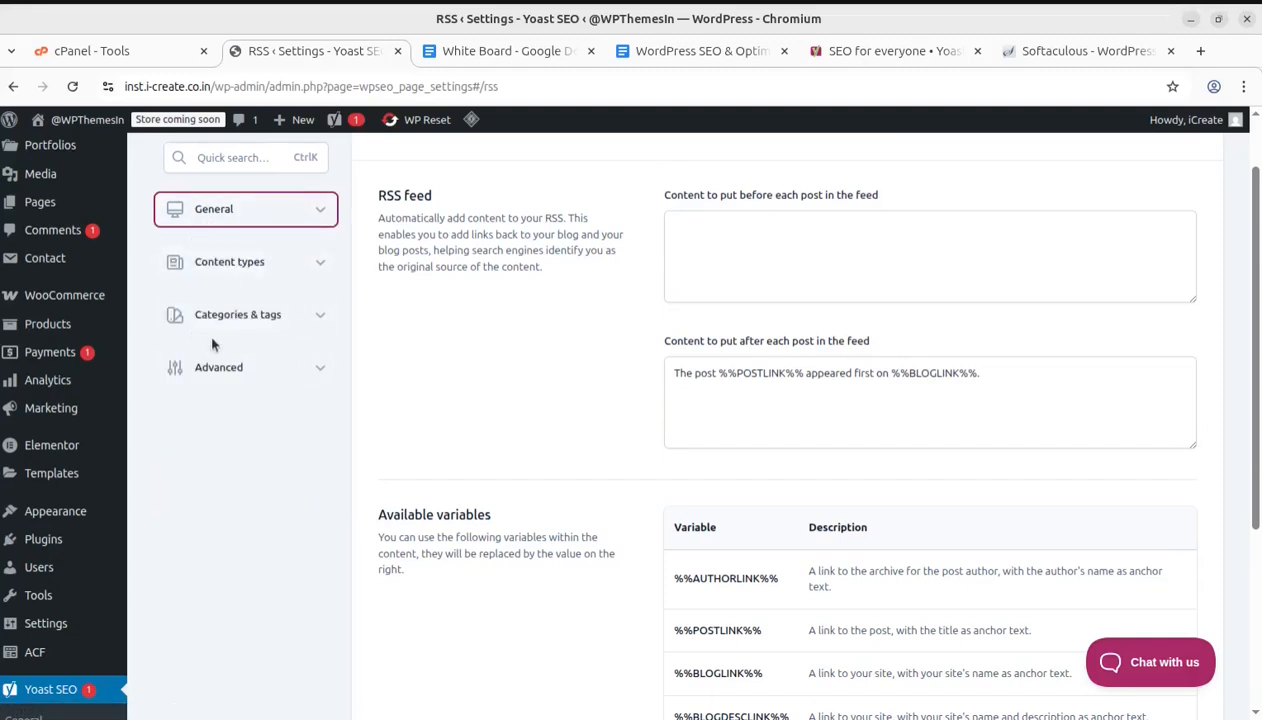
Open the Yoast SEO Integrations page and review the recommended and Schema API integrations
scroll(315, 470, up, 2)
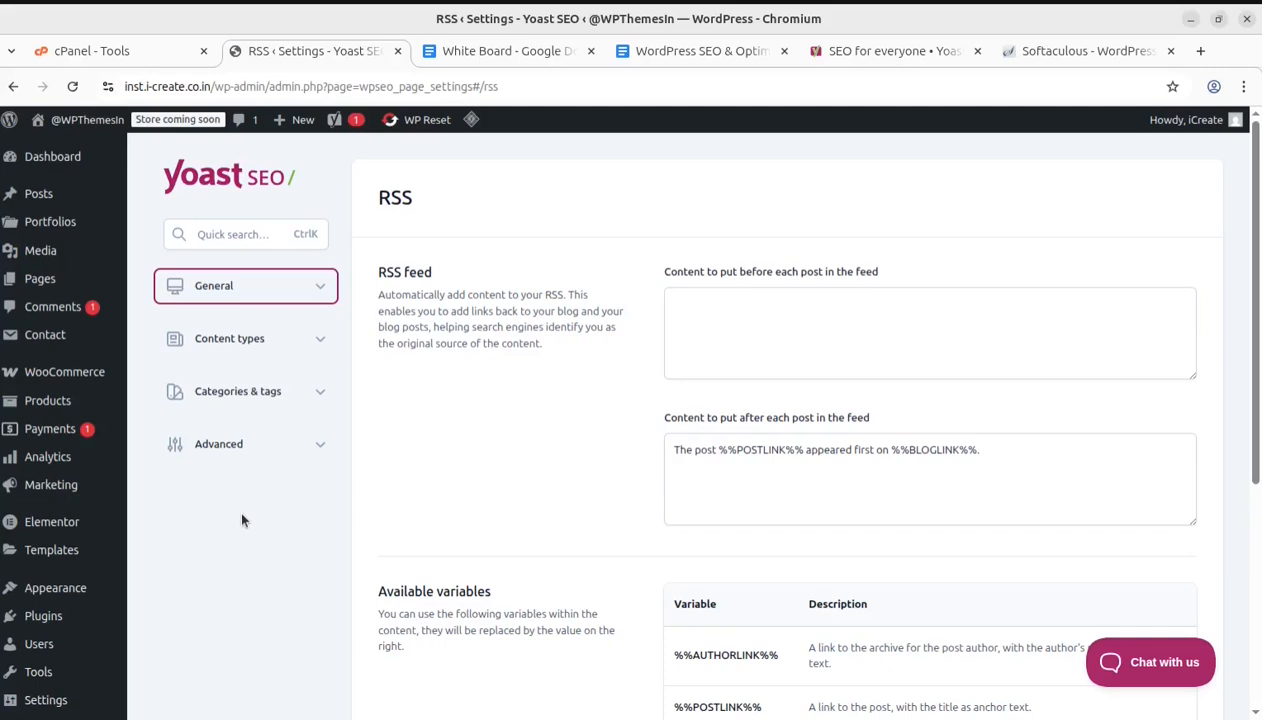
scroll(241, 520, down, 3)
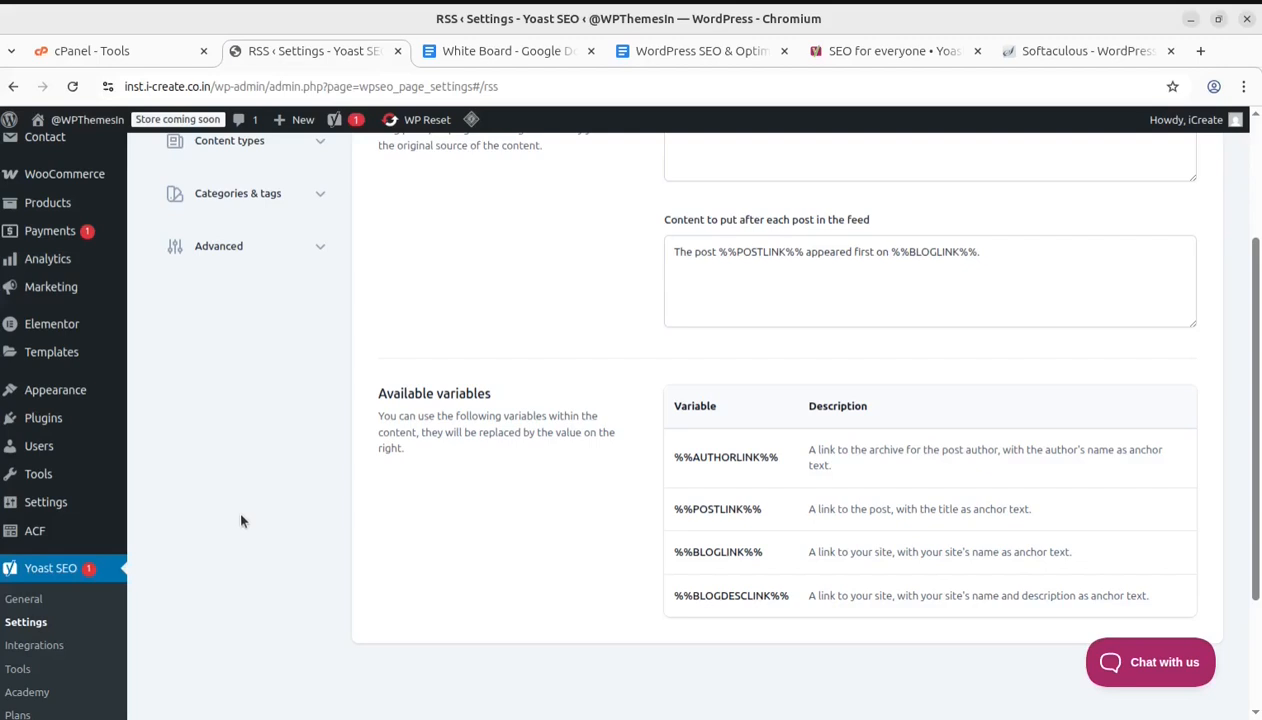
scroll(241, 520, down, 3)
click(36, 471)
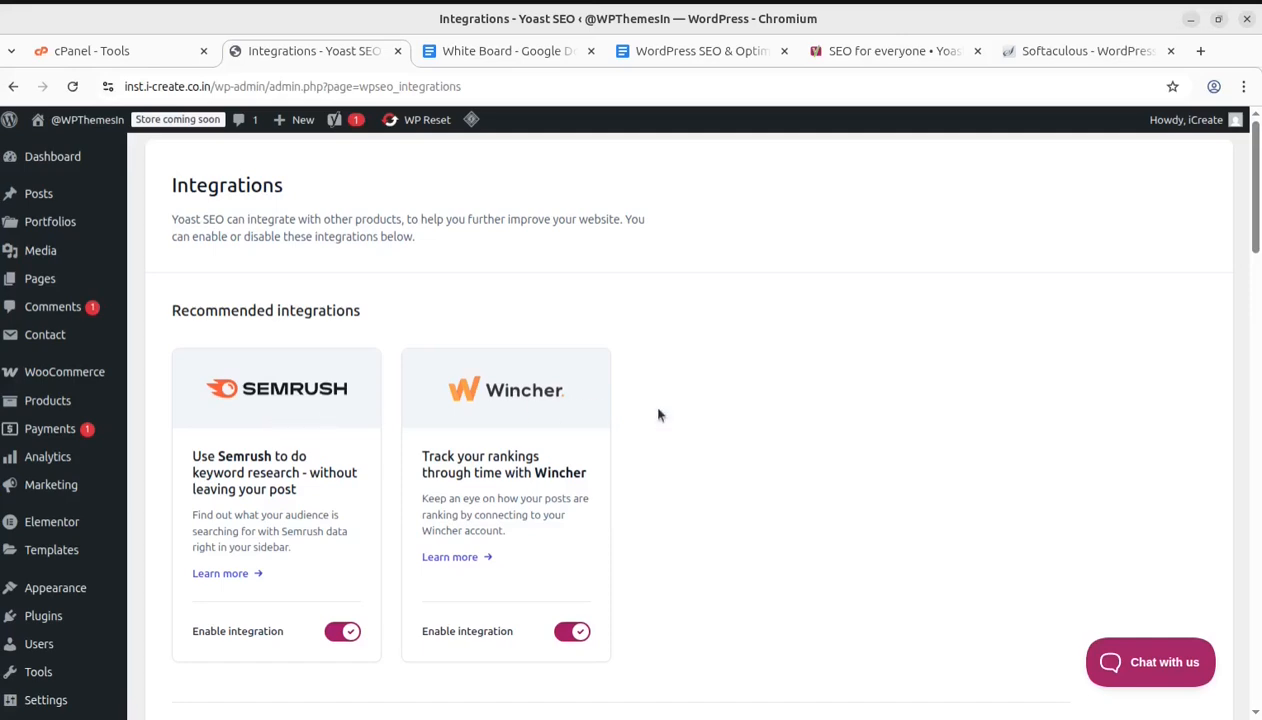
scroll(558, 414, down, 5)
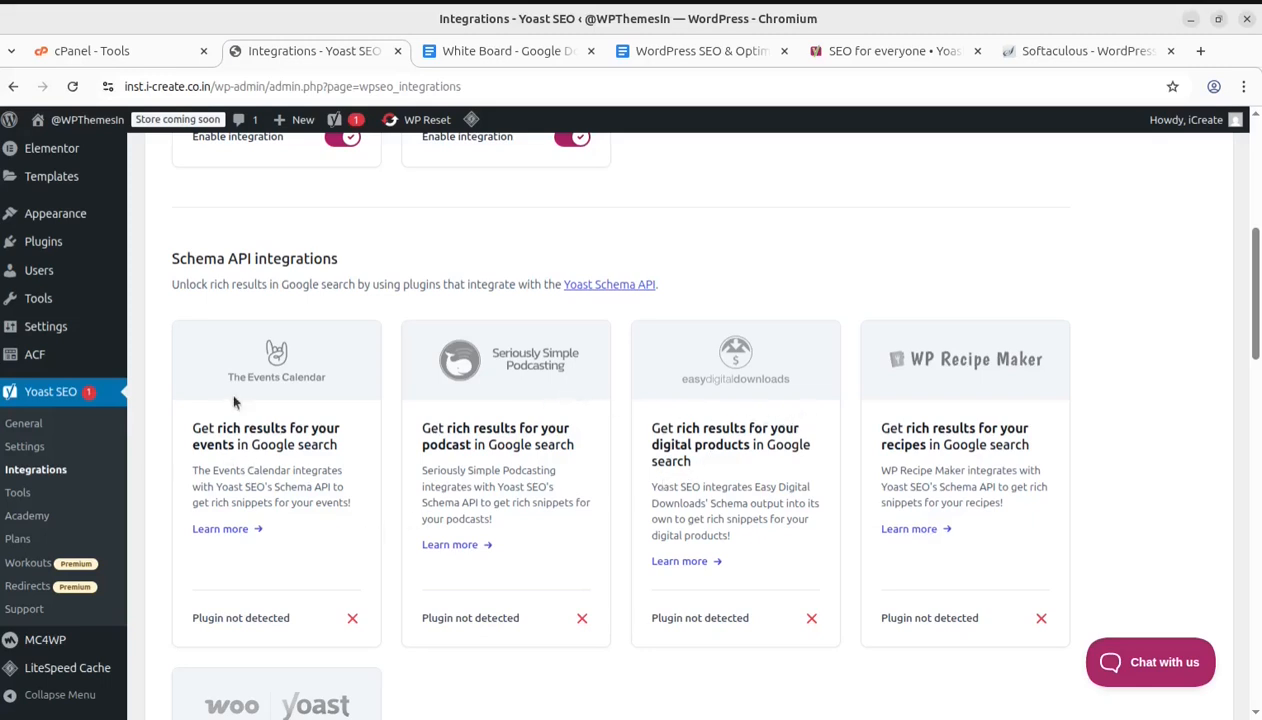
Open the Yoast SEO Tools page from the plugin's admin menu
scroll(341, 594, down, 2)
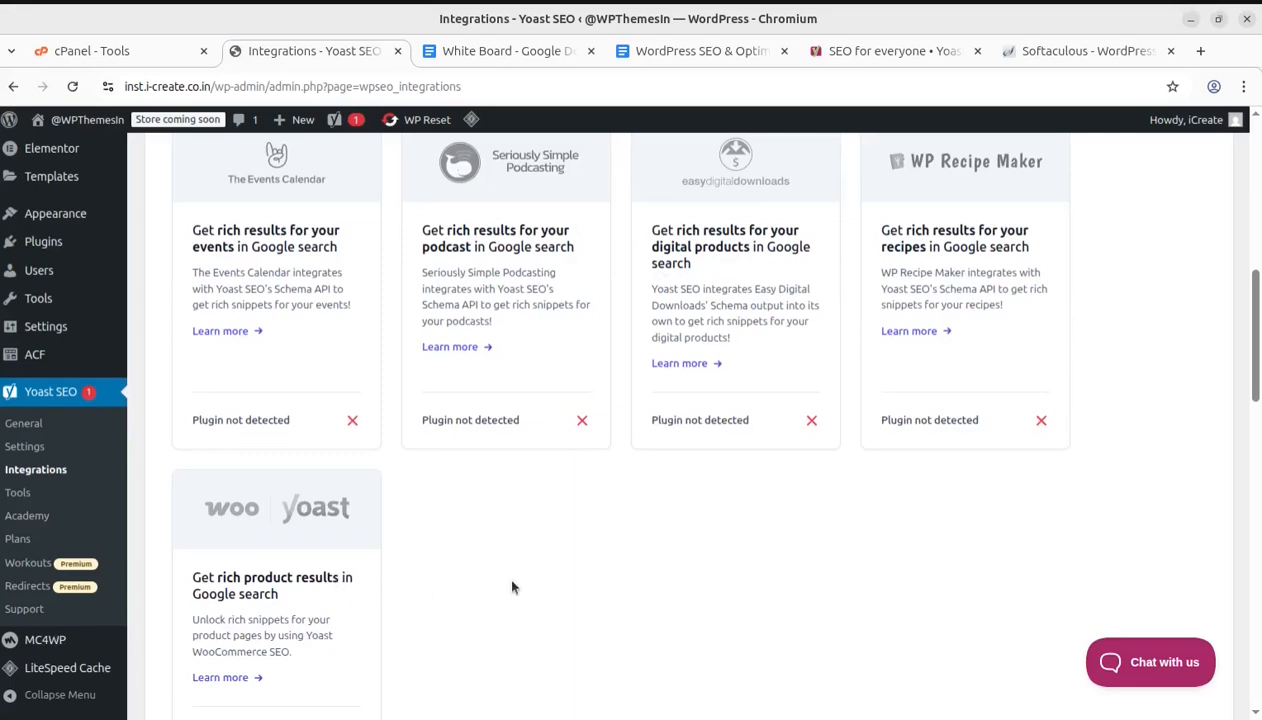
scroll(456, 585, up, 5)
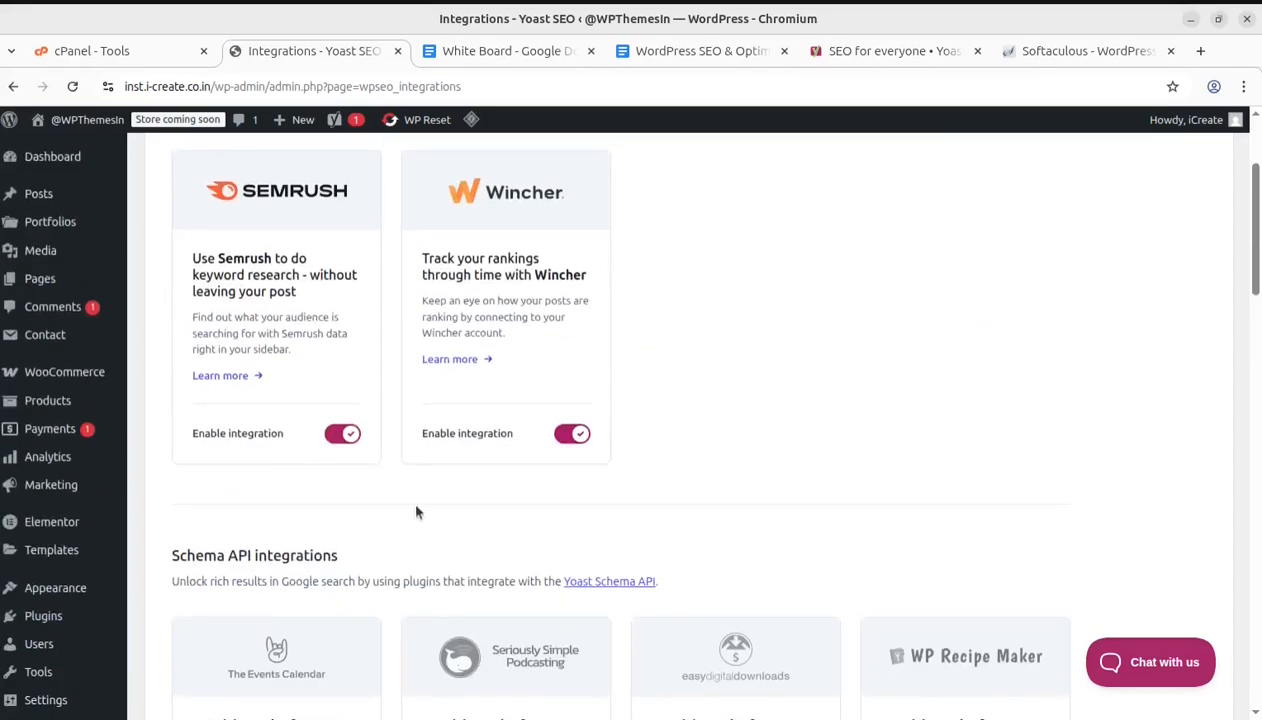
scroll(362, 541, down, 4)
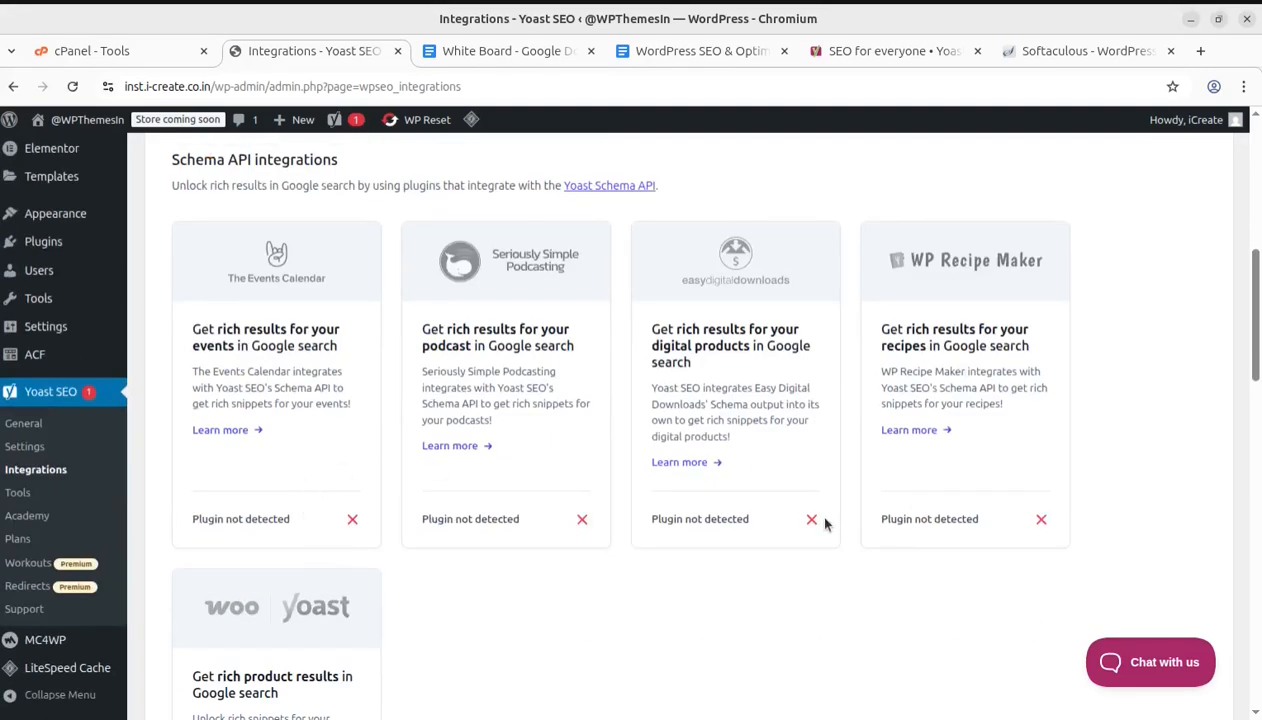
scroll(820, 520, down, 2)
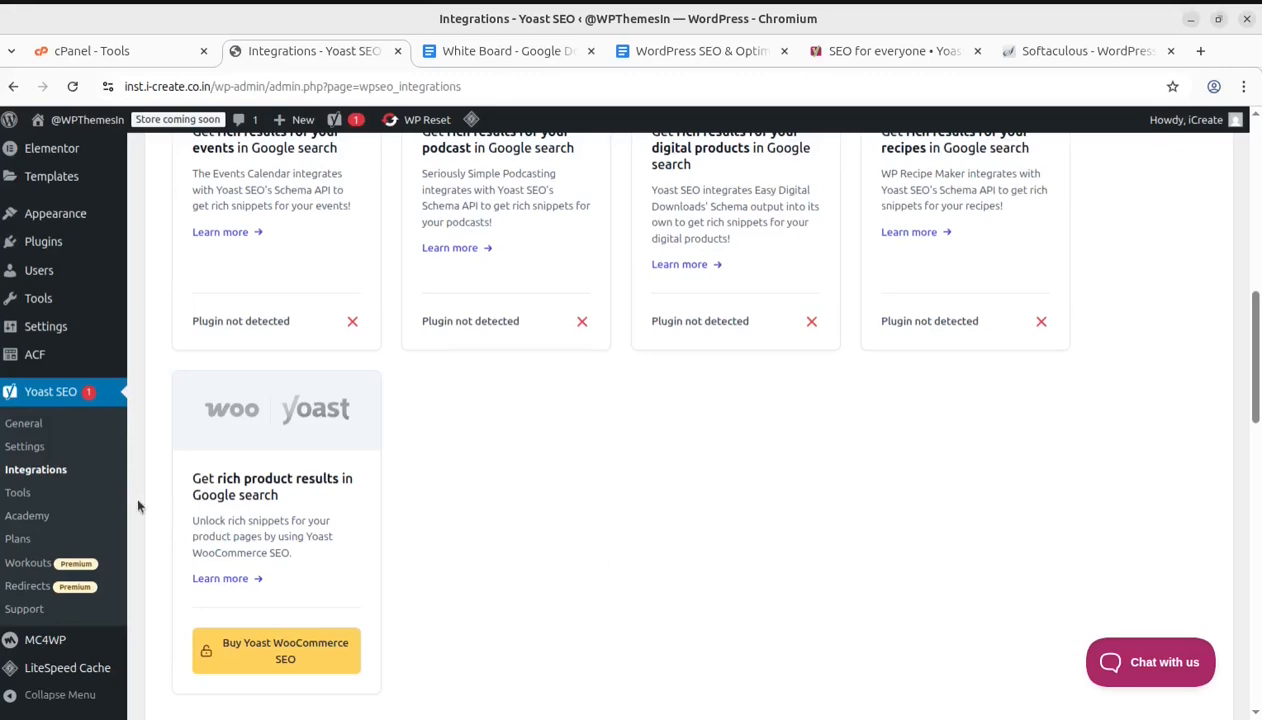
scroll(536, 440, up, 5)
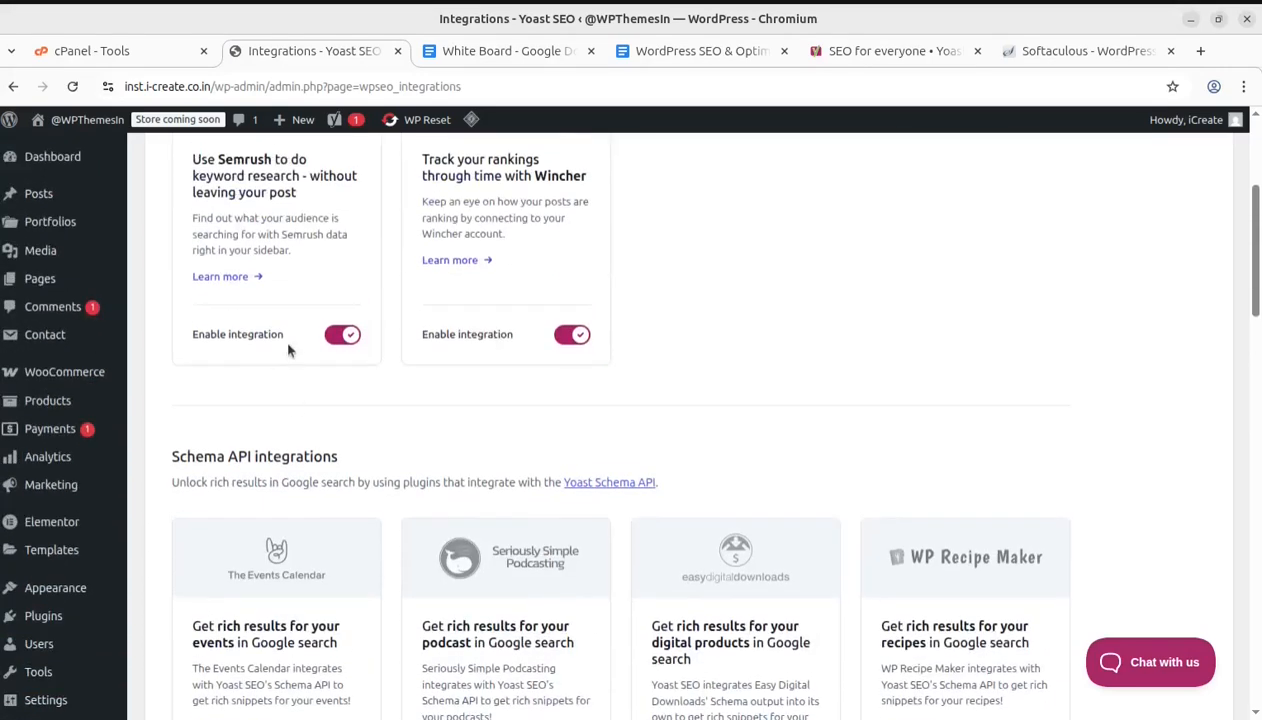
scroll(582, 420, down, 6)
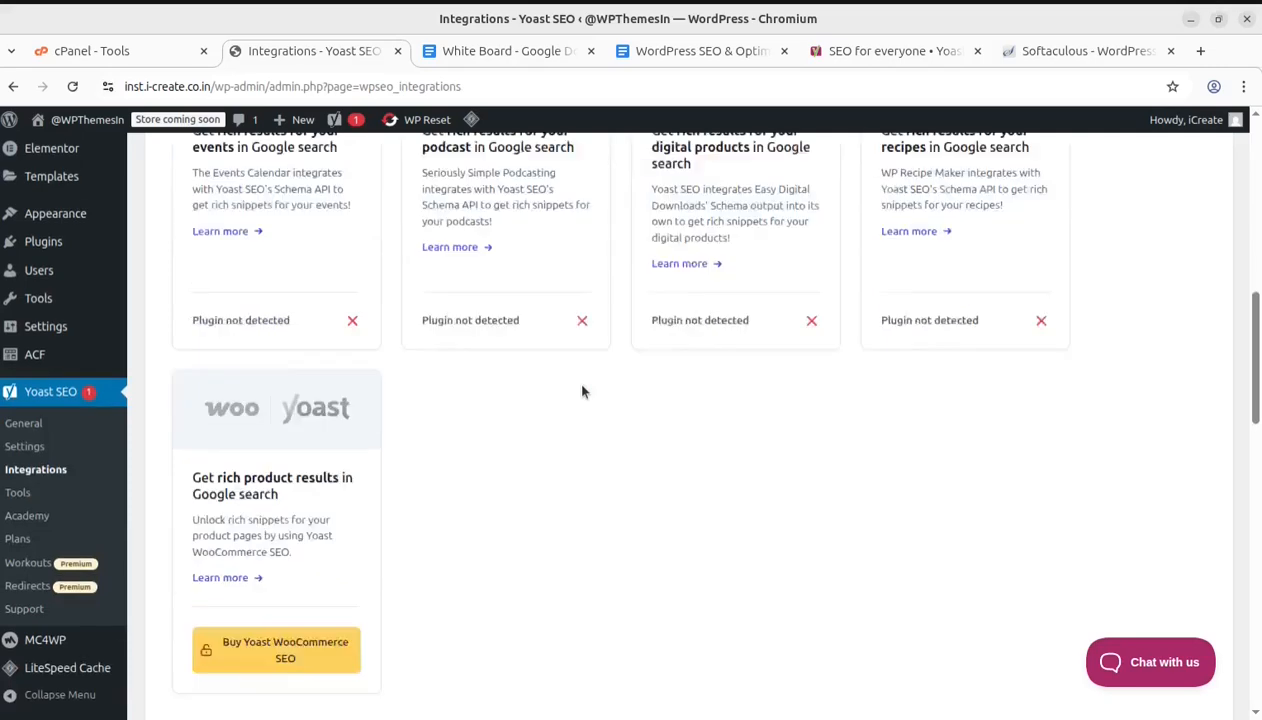
click(25, 502)
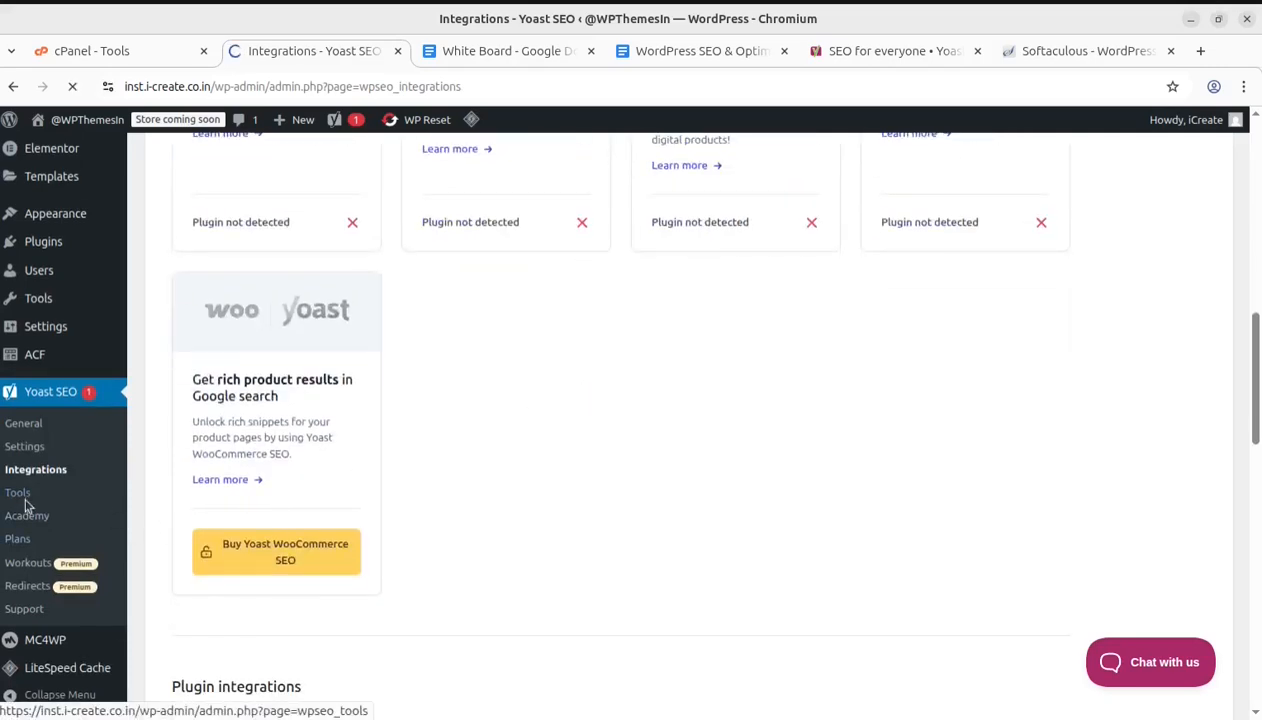
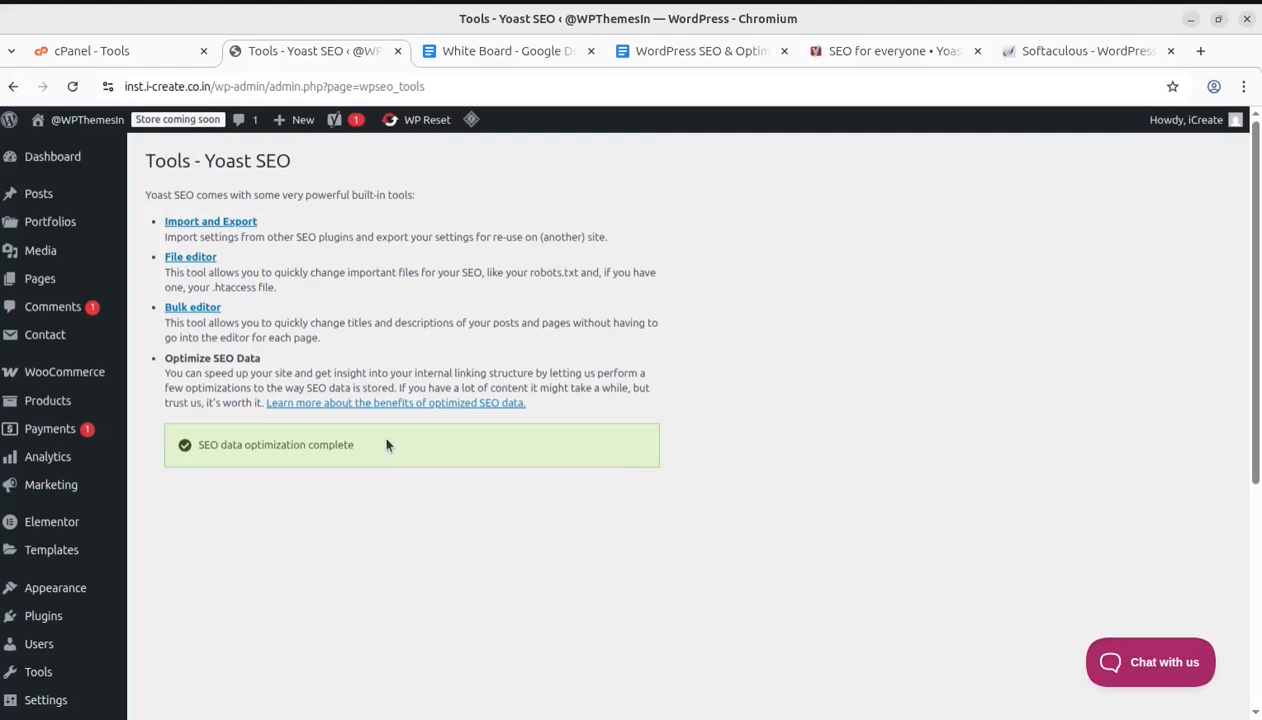
Open the Yoast SEO Academy page and browse the available SEO courses
scroll(390, 445, down, 4)
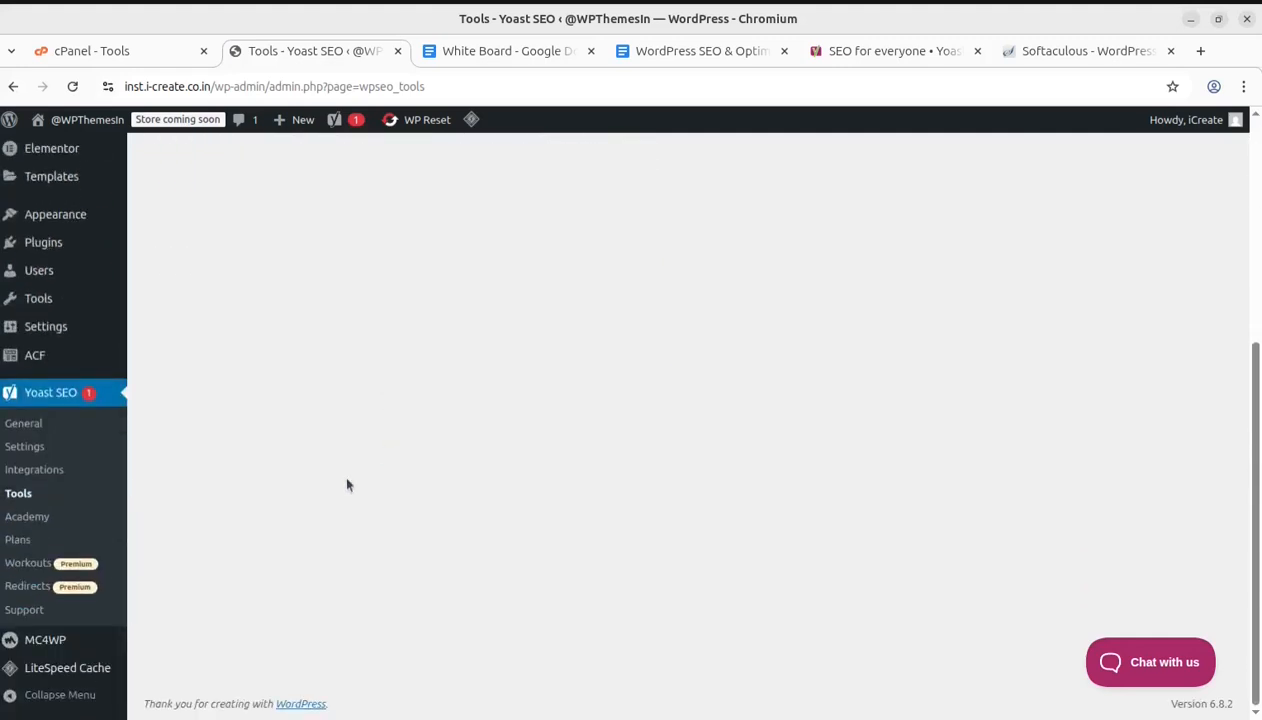
click(31, 520)
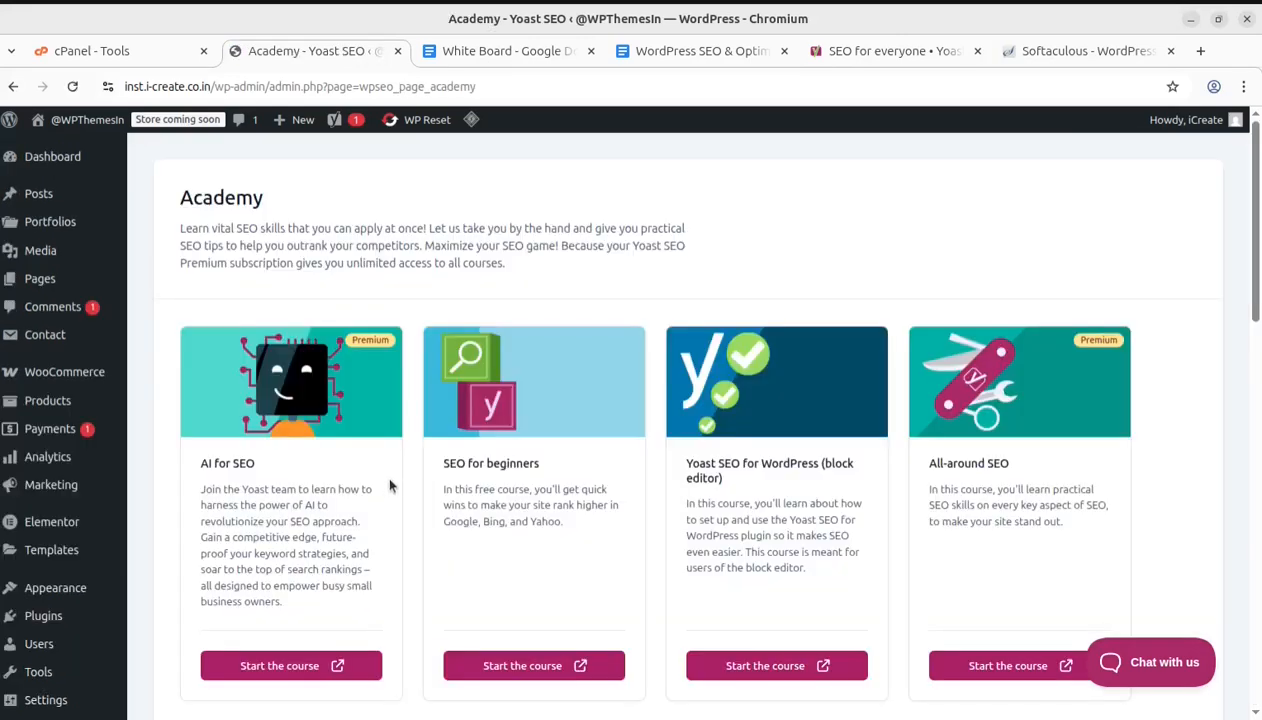
scroll(322, 462, down, 1)
scroll(295, 447, down, 1)
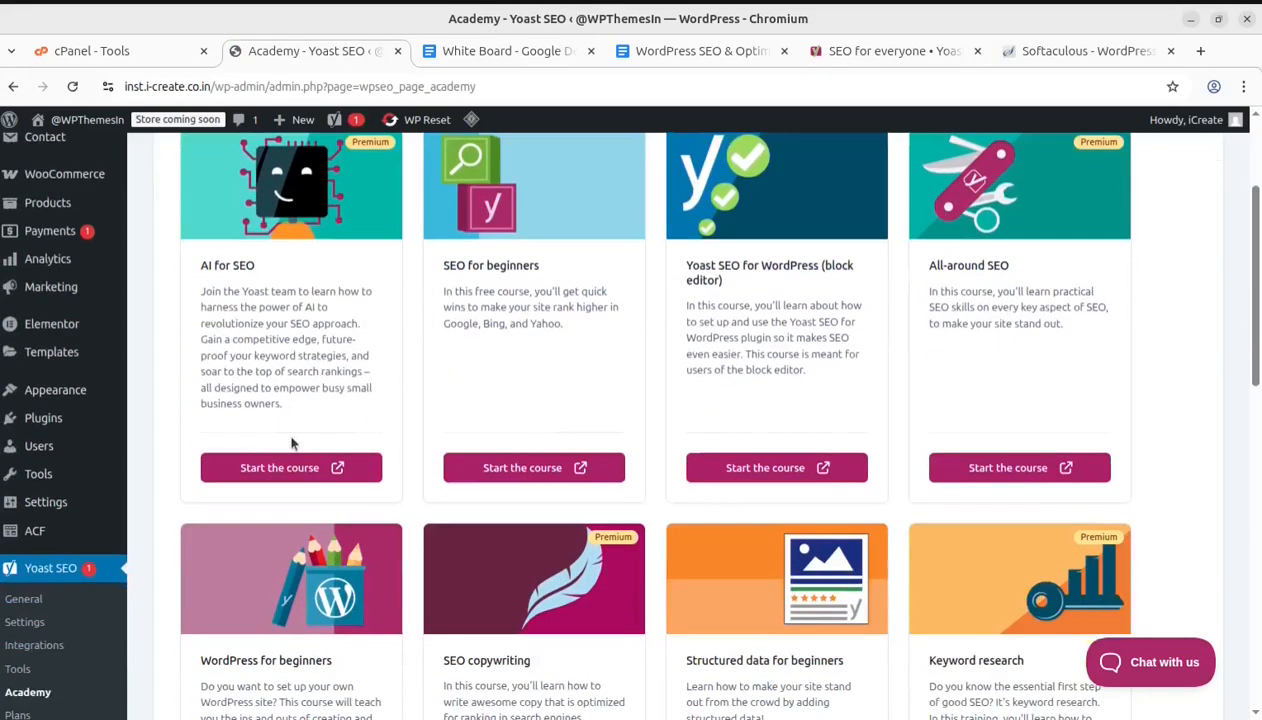
scroll(290, 443, up, 1)
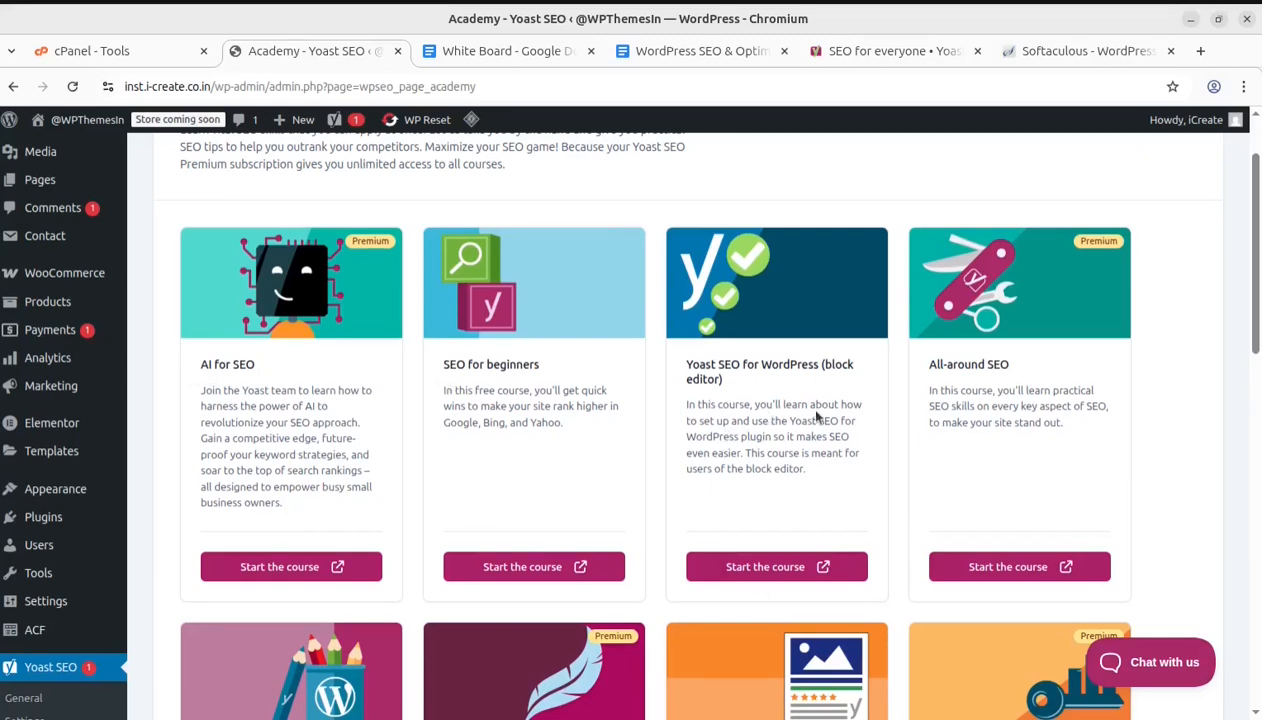
scroll(977, 380, down, 4)
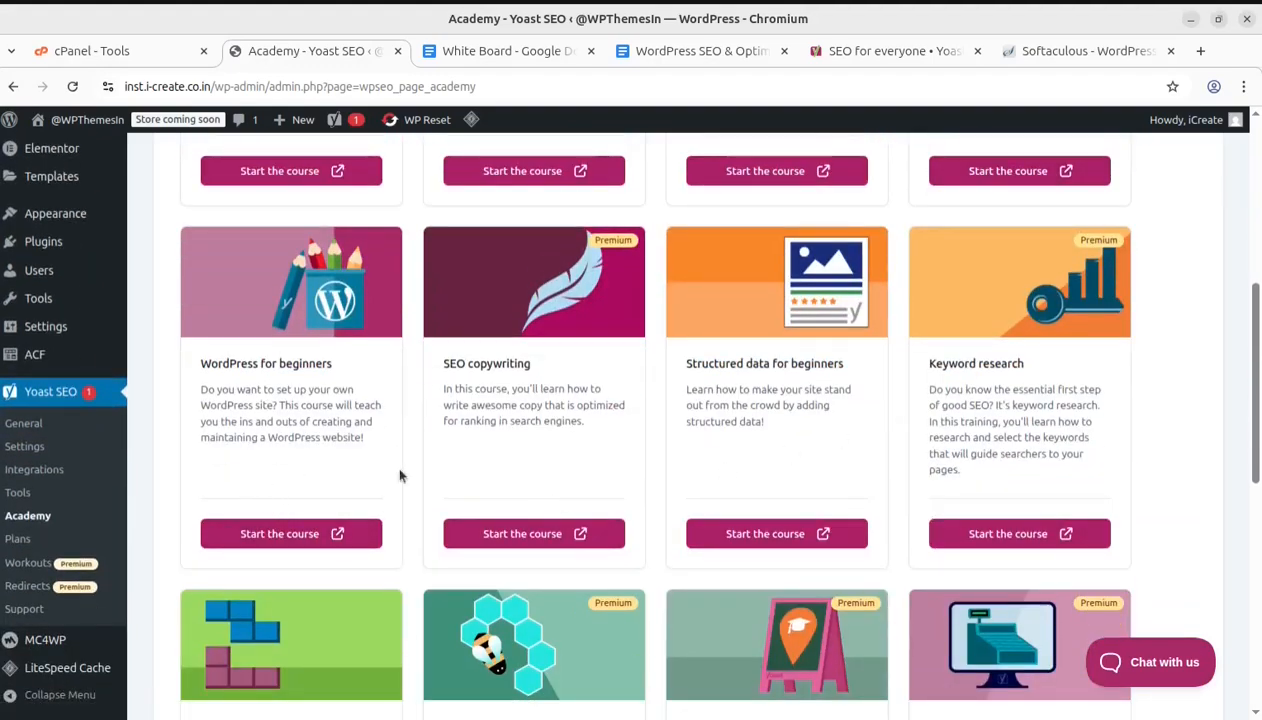
scroll(509, 478, down, 2)
scroll(509, 478, down, 2)
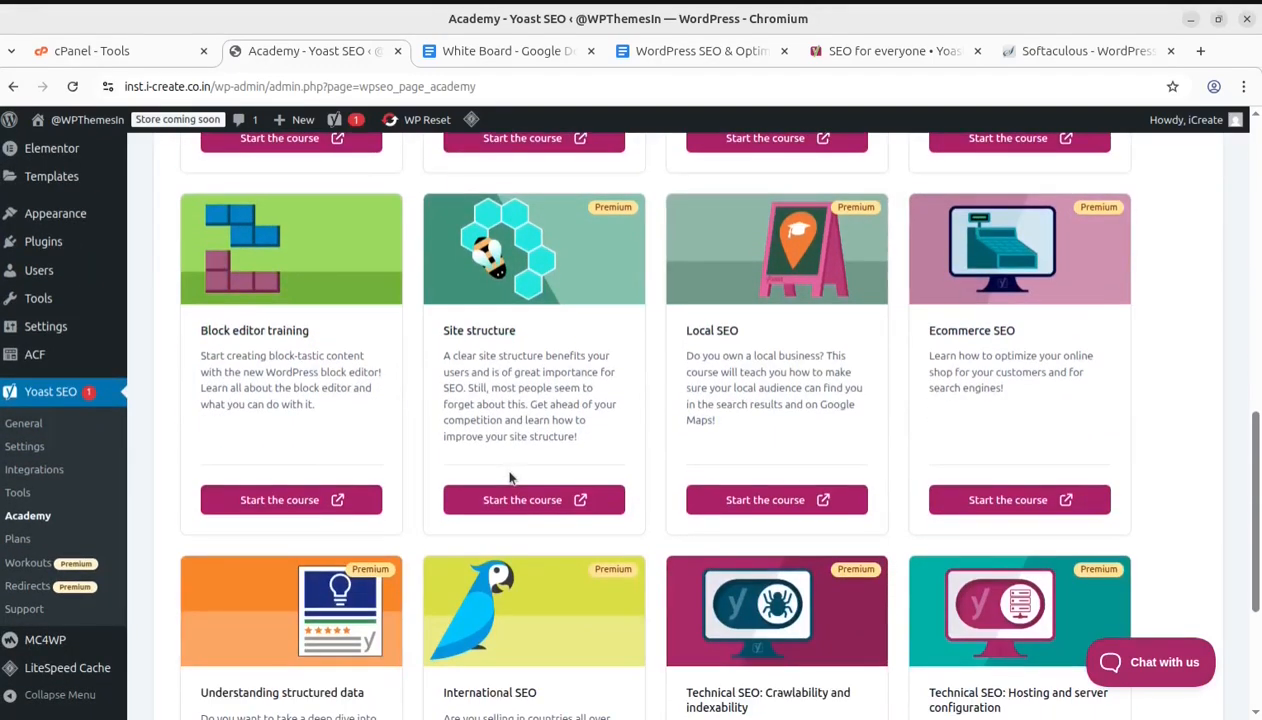
scroll(509, 478, down, 2)
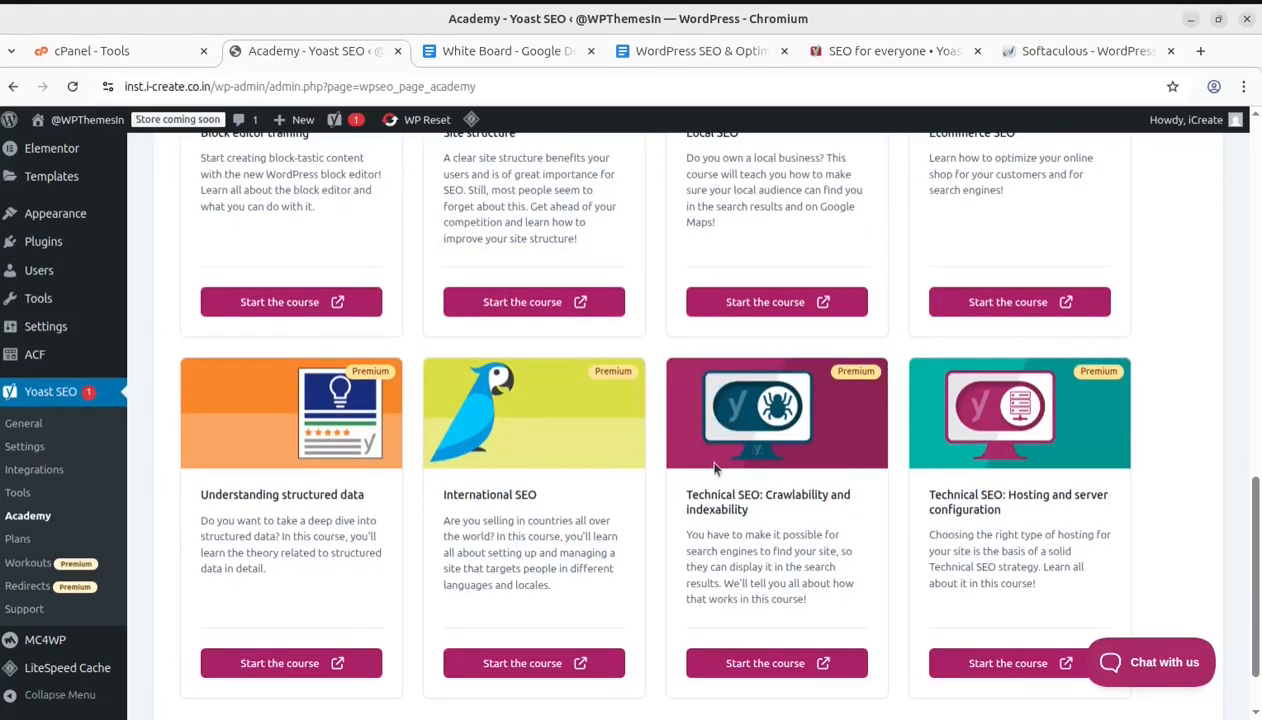
scroll(714, 467, down, 1)
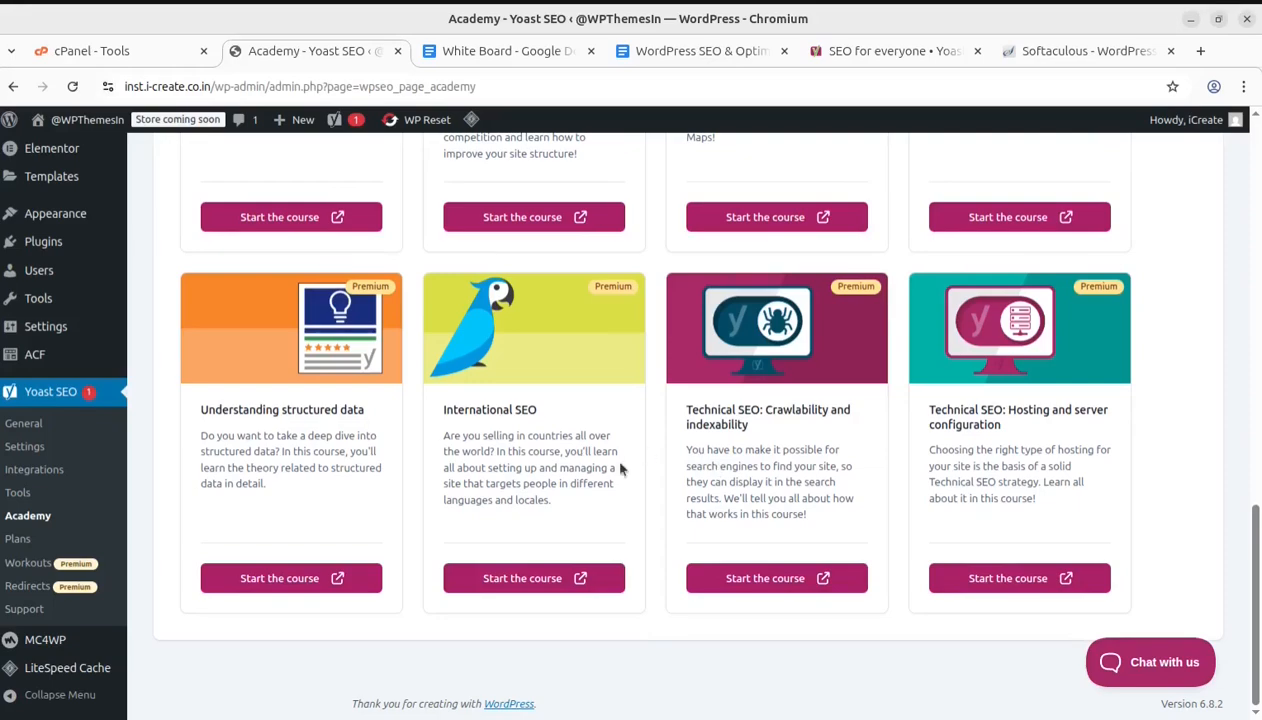
scroll(620, 467, up, 7)
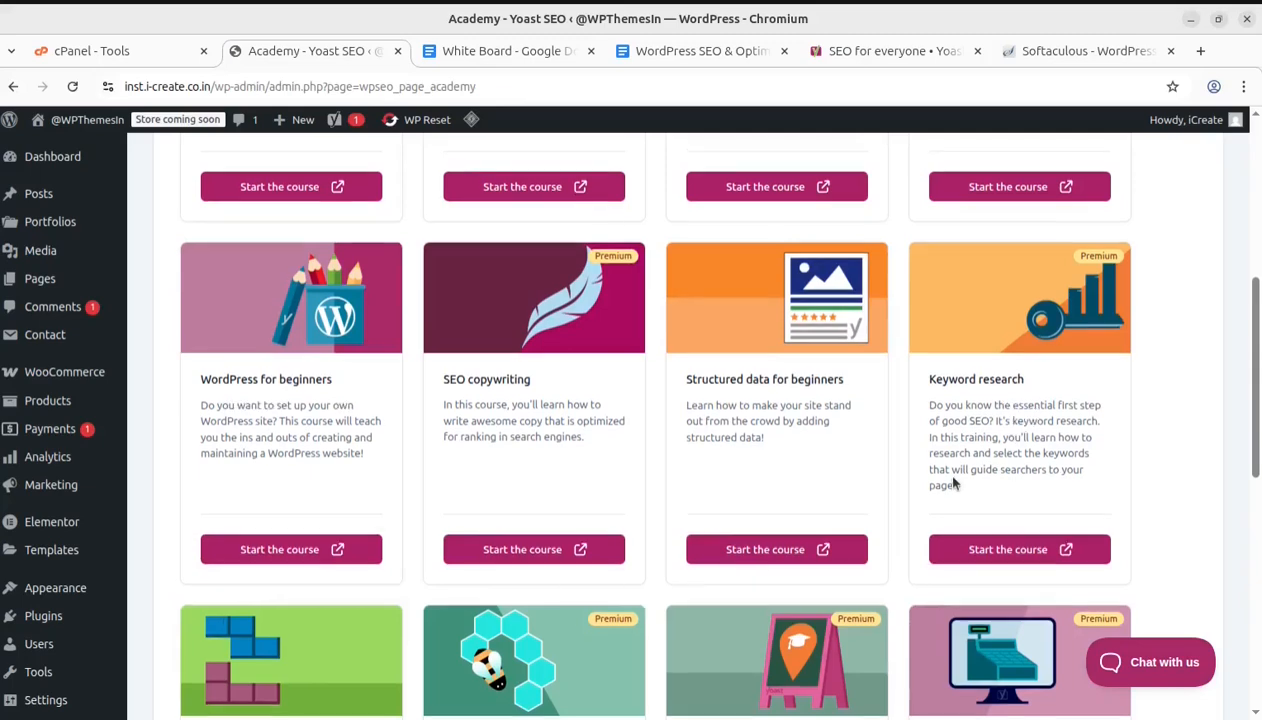
scroll(952, 482, up, 4)
scroll(955, 481, up, 2)
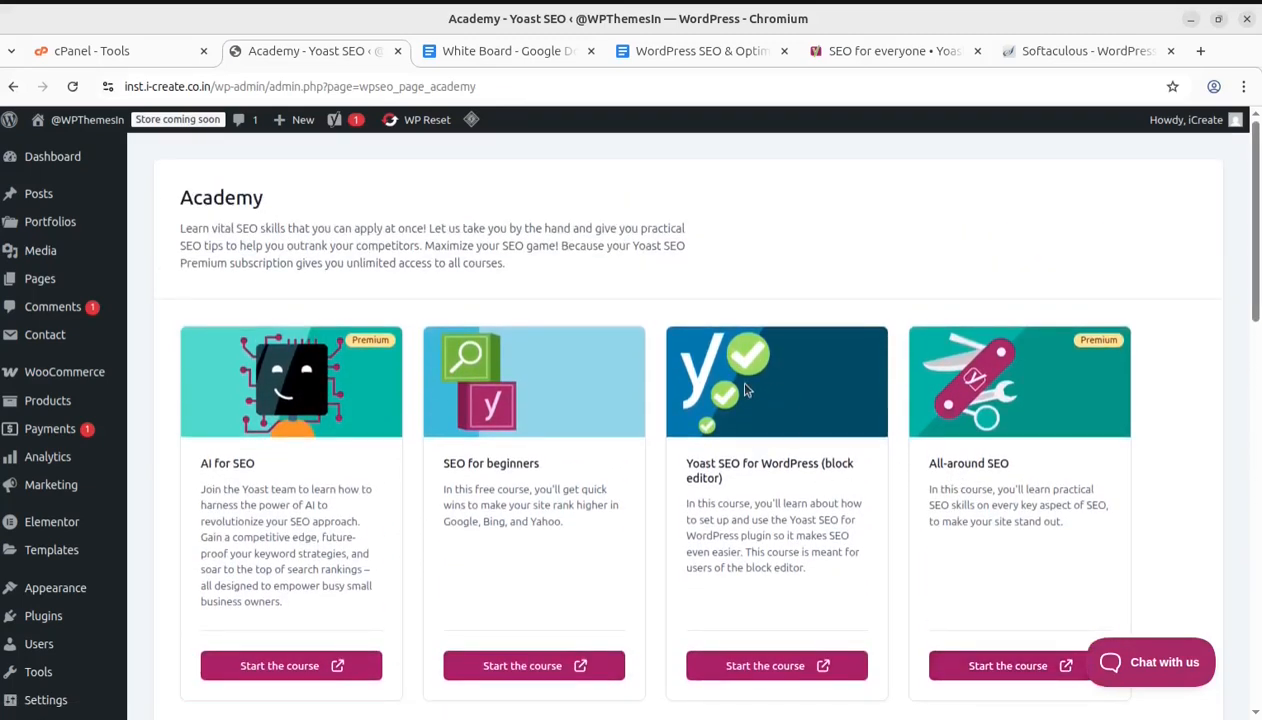
scroll(818, 378, down, 4)
scroll(812, 372, down, 4)
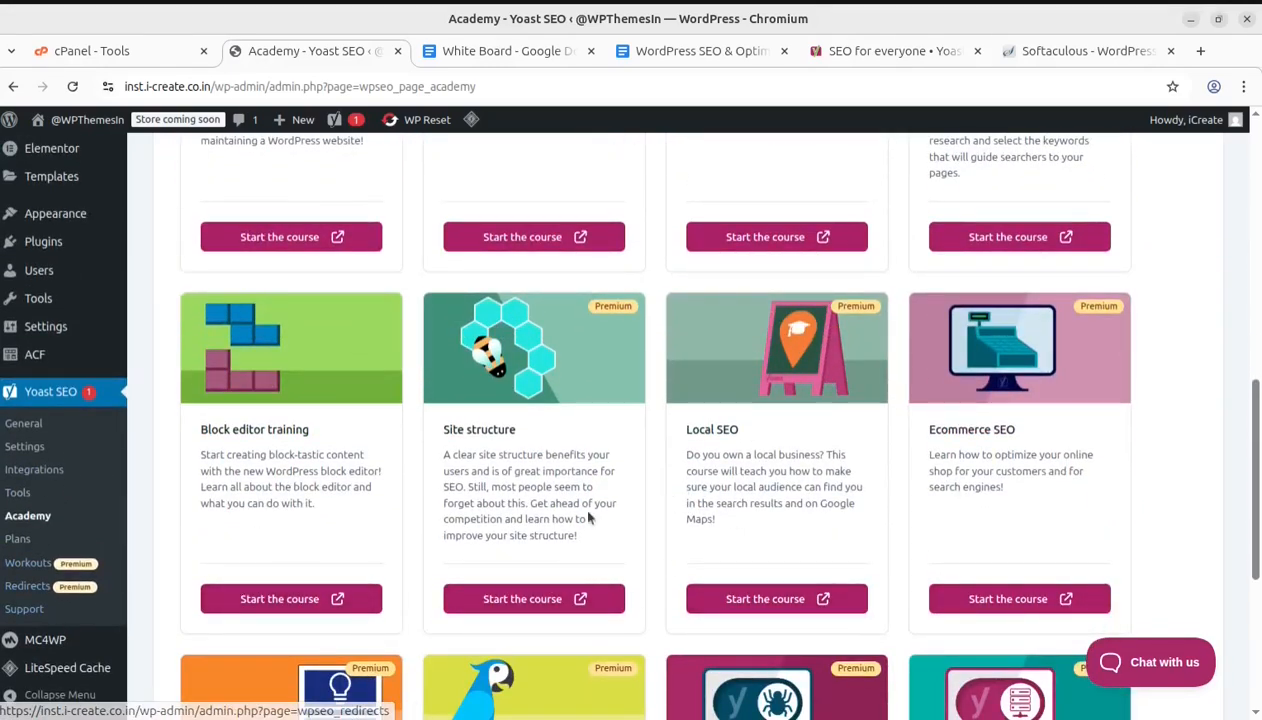
Open the Plans page and compare the Yoast SEO Premium and Yoast WooCommerce SEO plans
click(19, 541)
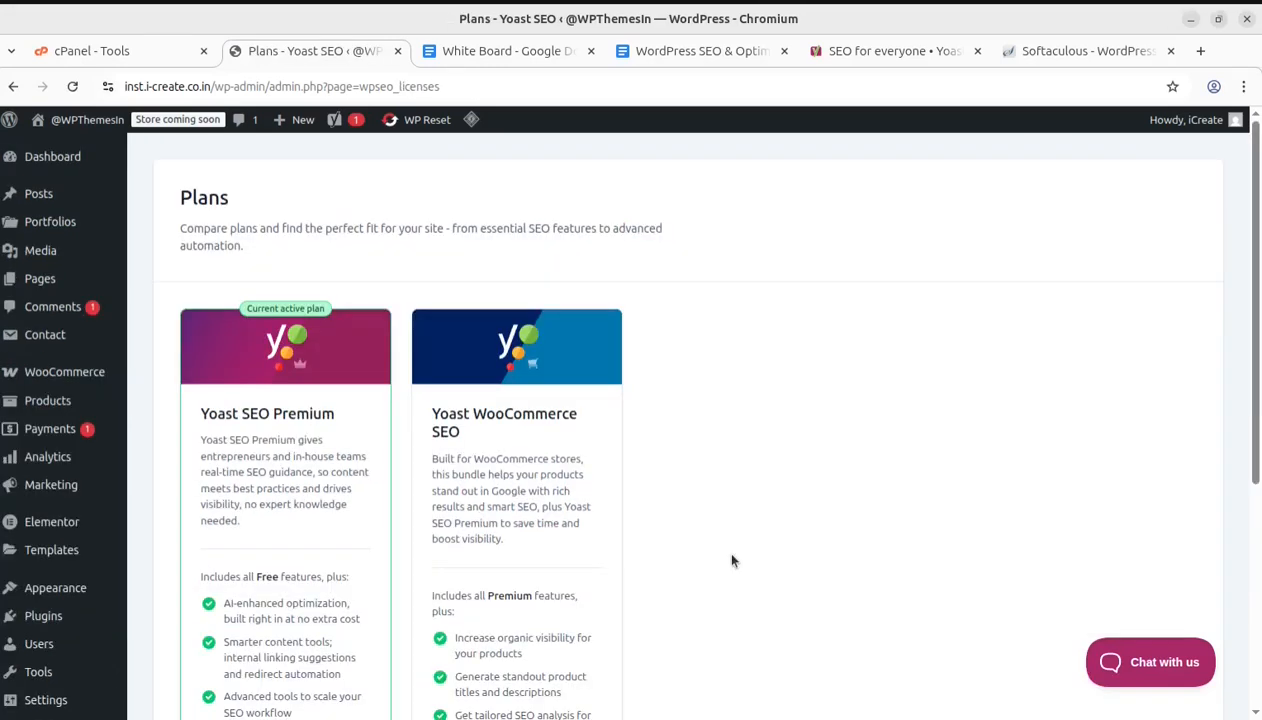
scroll(731, 560, down, 4)
scroll(352, 544, up, 4)
scroll(335, 503, down, 5)
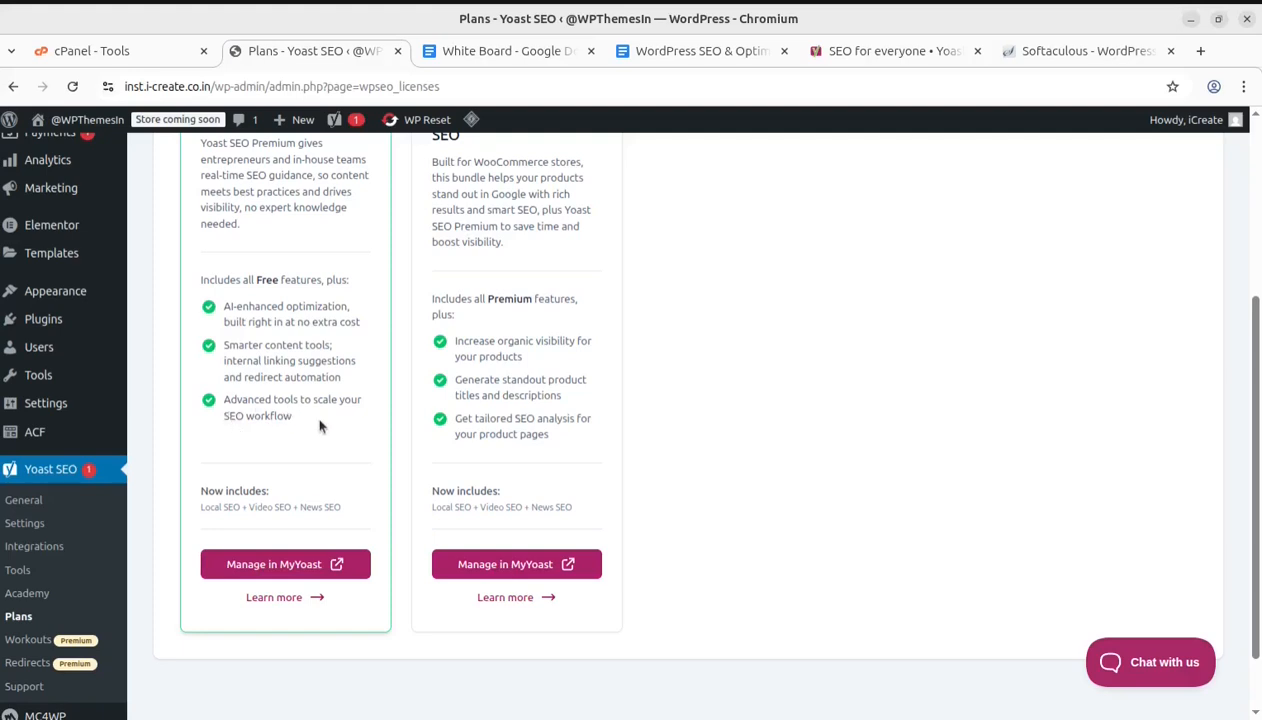
scroll(308, 447, up, 3)
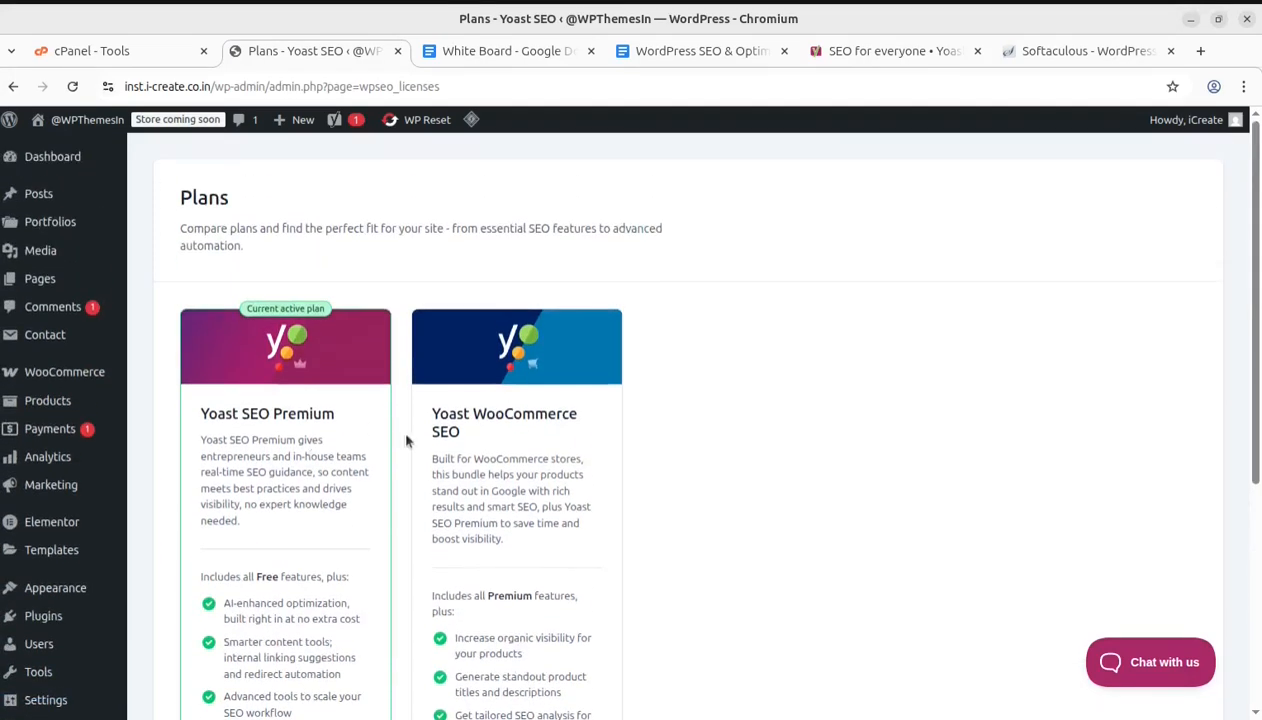
scroll(442, 450, down, 2)
drag(429, 308, 507, 345)
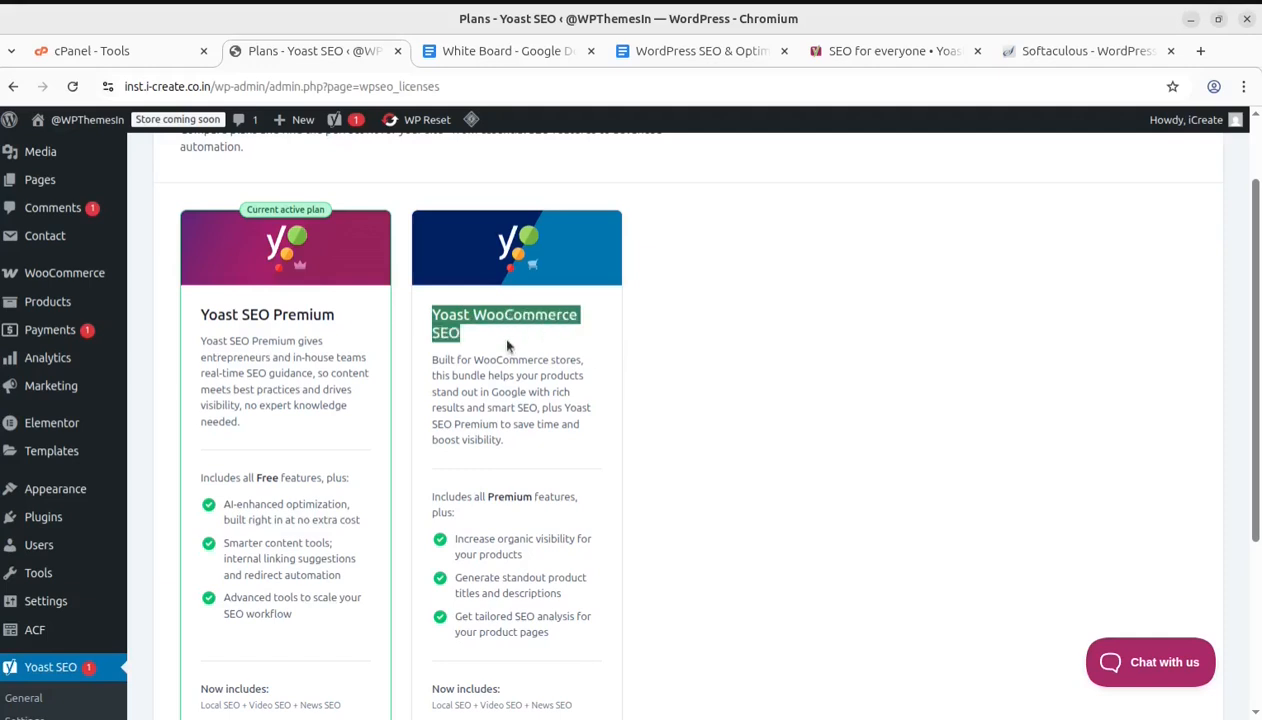
click(575, 352)
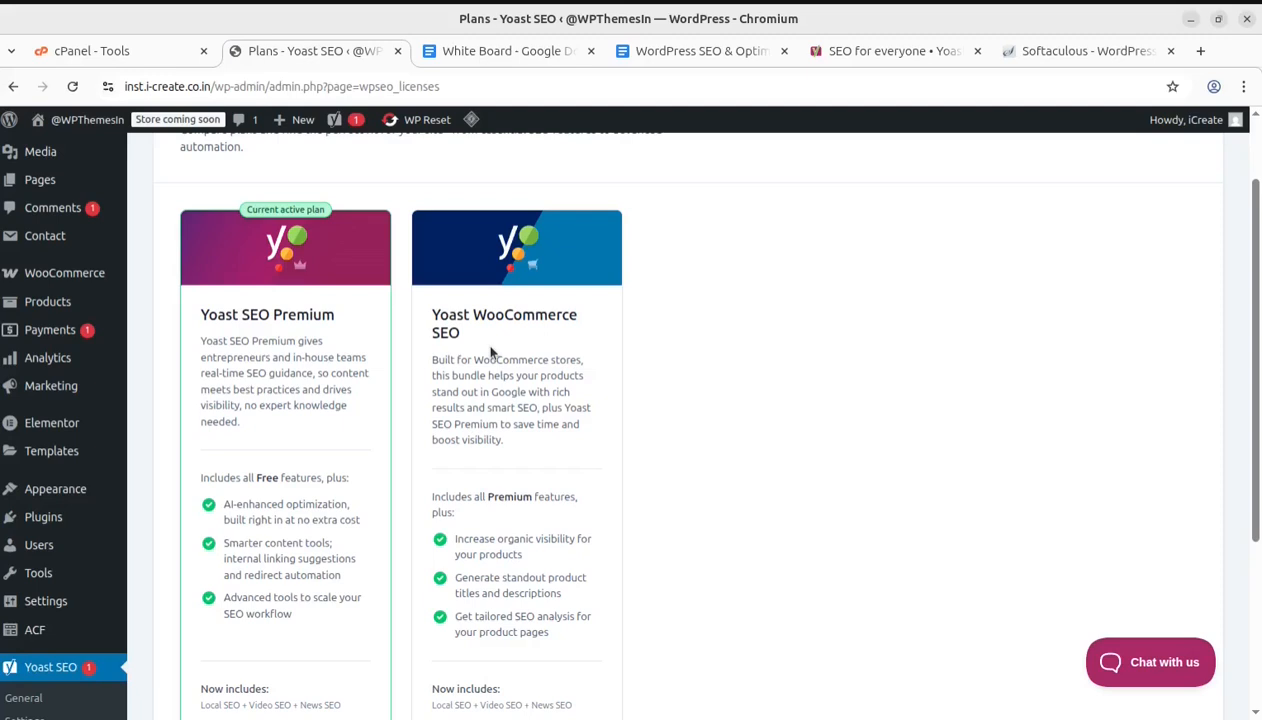
scroll(564, 372, down, 2)
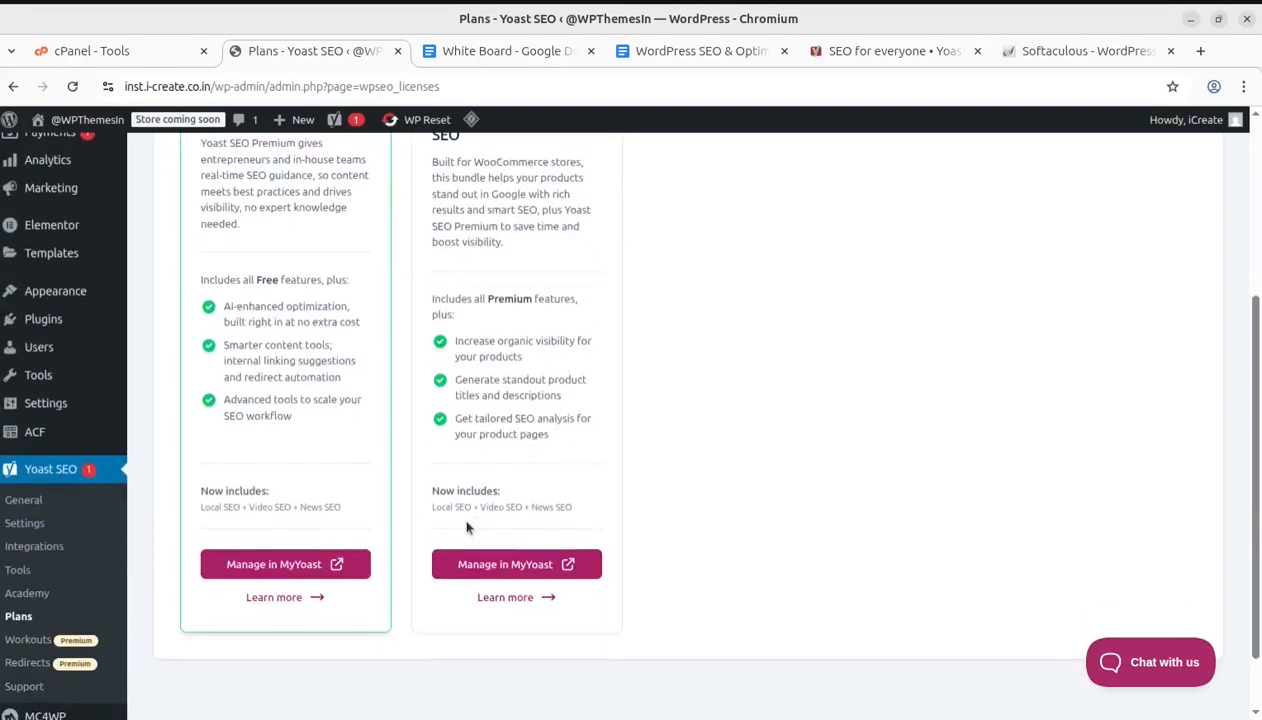
scroll(468, 527, up, 1)
scroll(280, 245, down, 1)
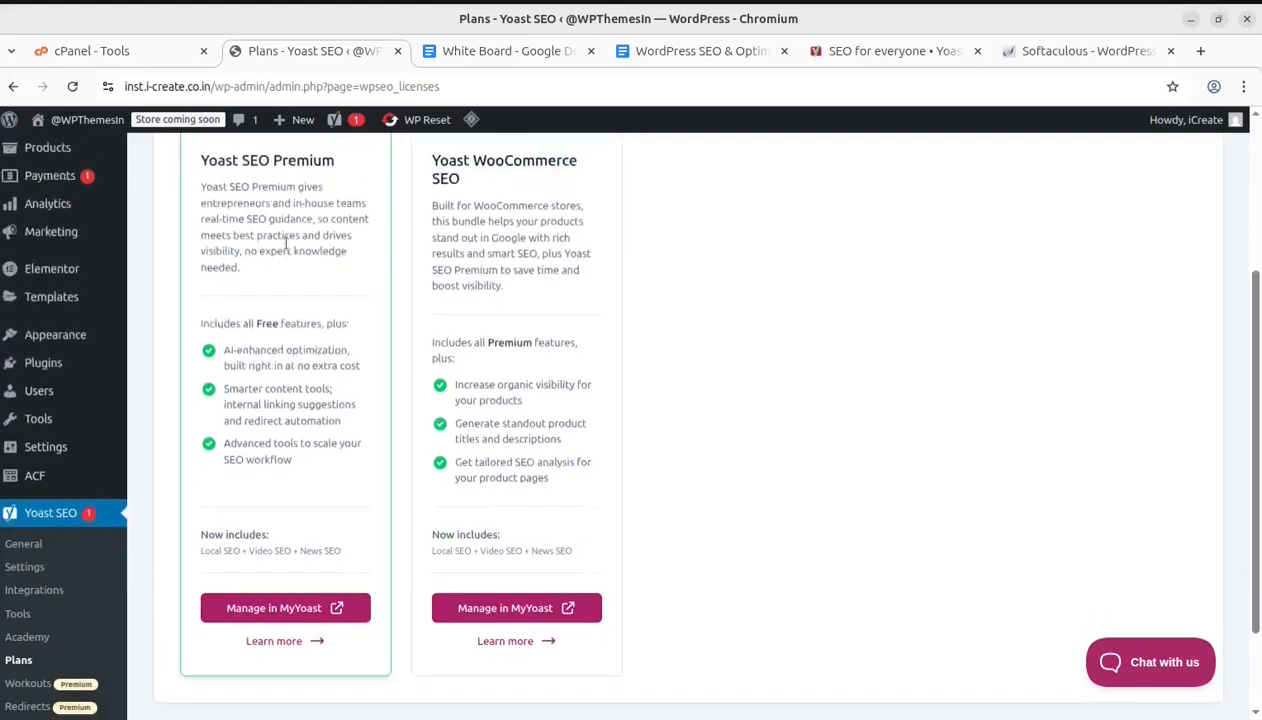
Open the SEO workouts page and start the cornerstone workout to review its steps
click(38, 643)
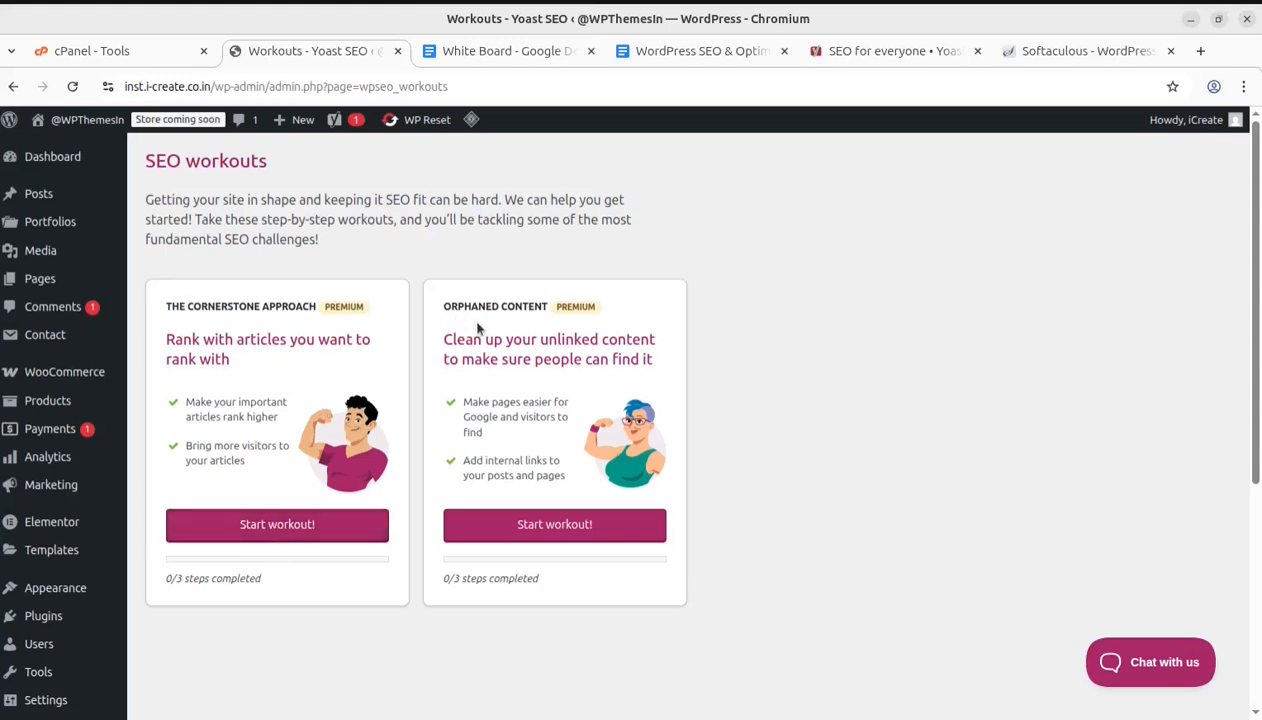
click(266, 524)
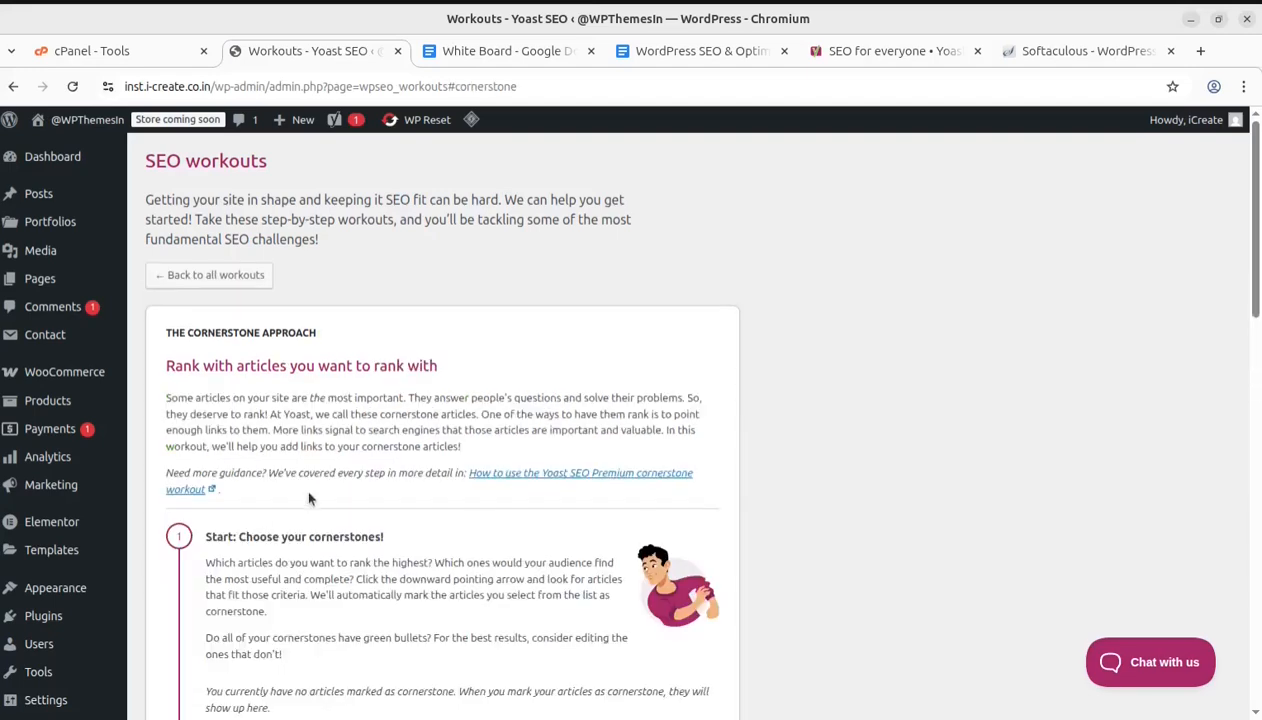
scroll(306, 494, down, 3)
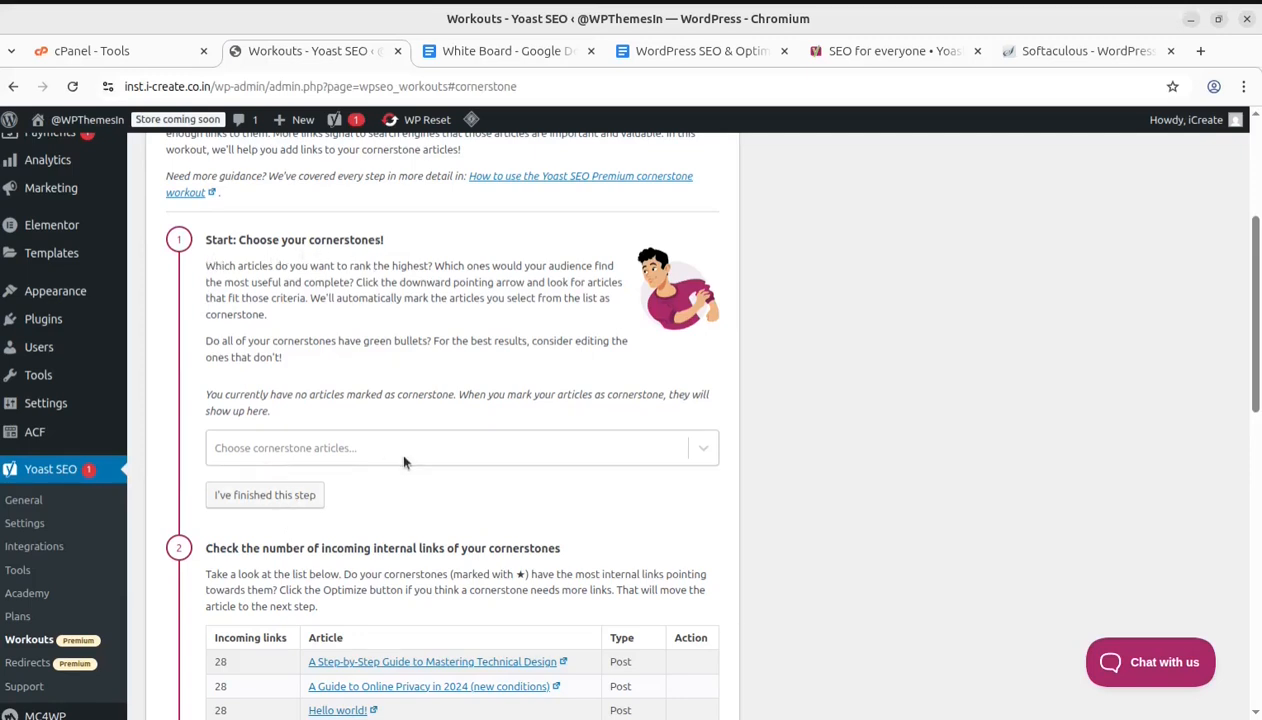
scroll(398, 462, down, 1)
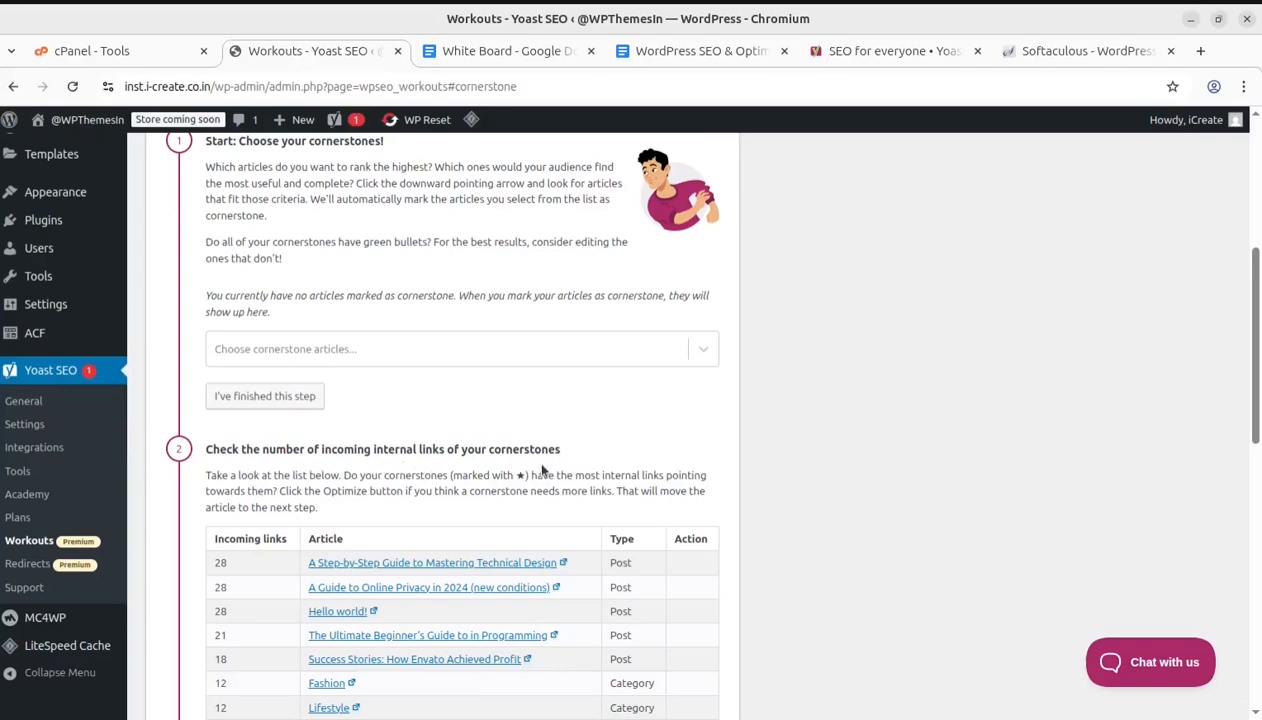
scroll(530, 465, down, 2)
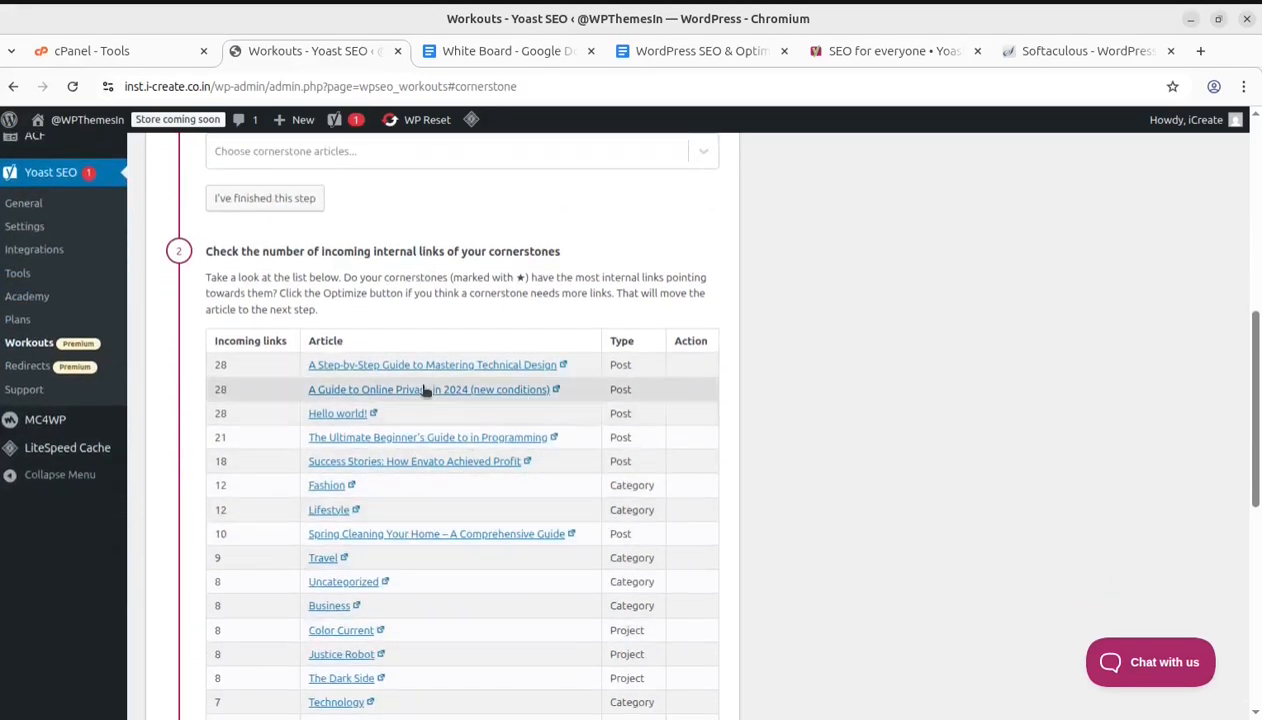
scroll(417, 386, down, 5)
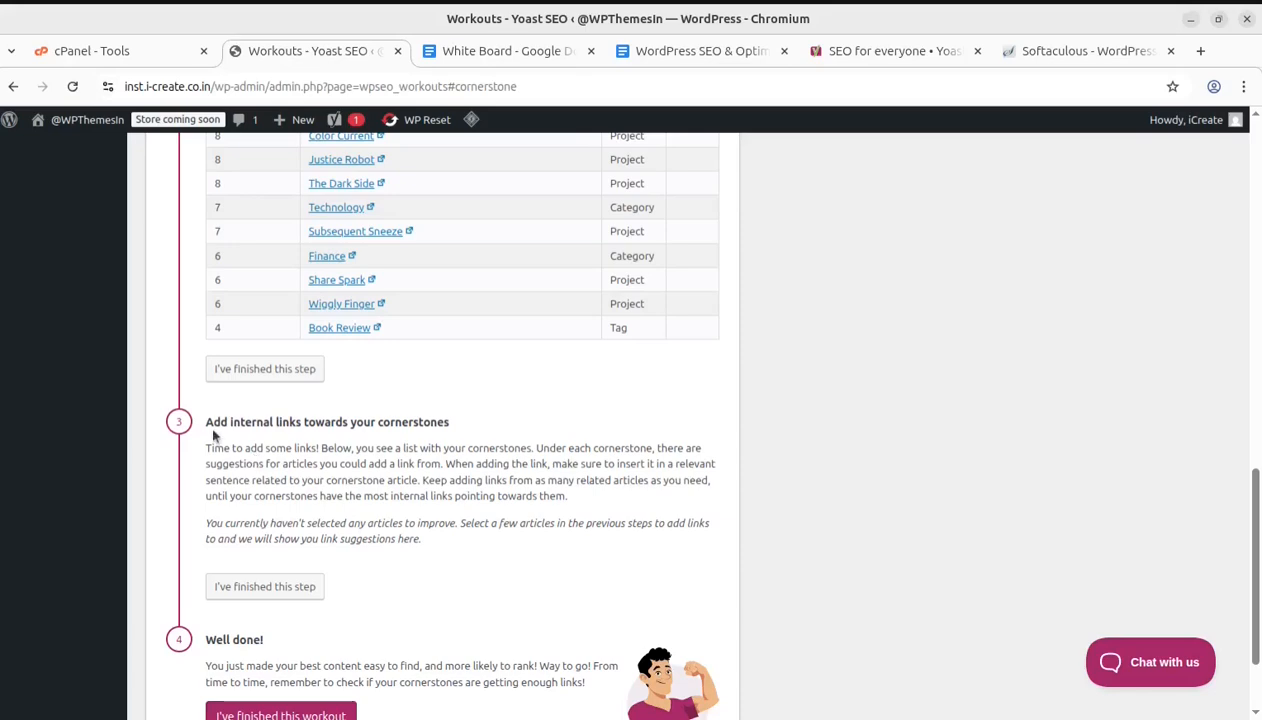
scroll(446, 421, down, 2)
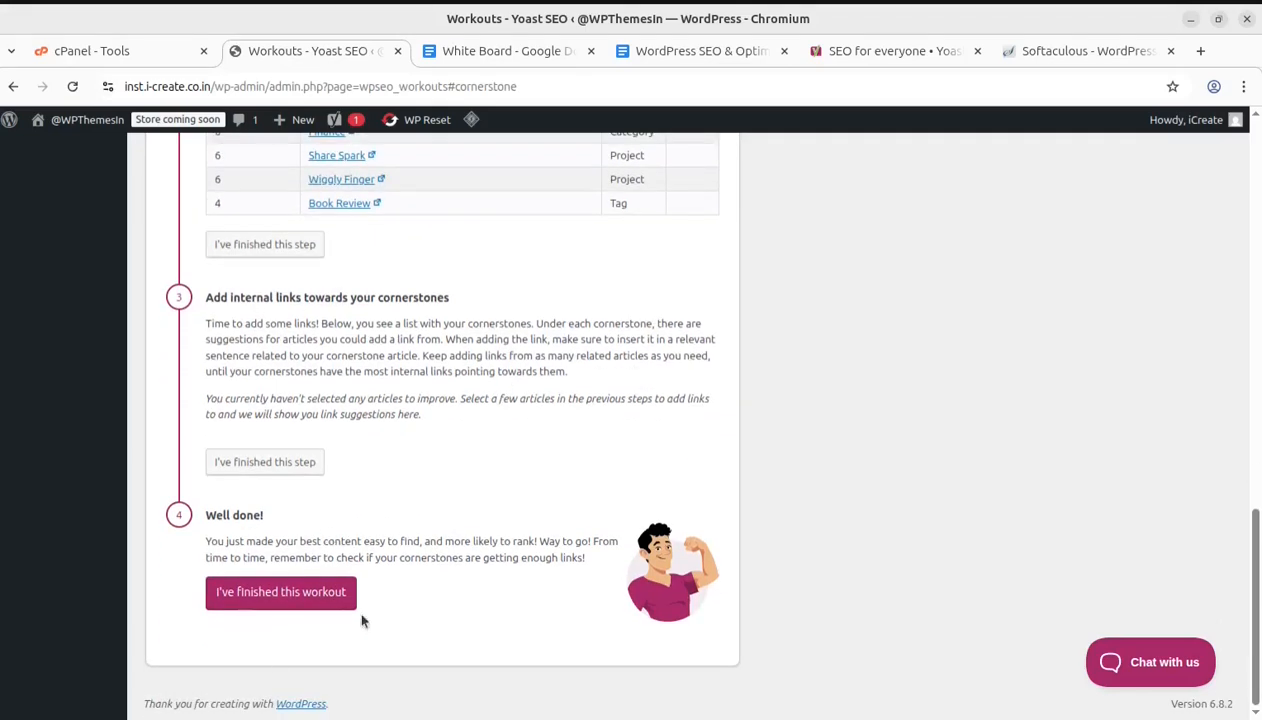
scroll(381, 620, up, 20)
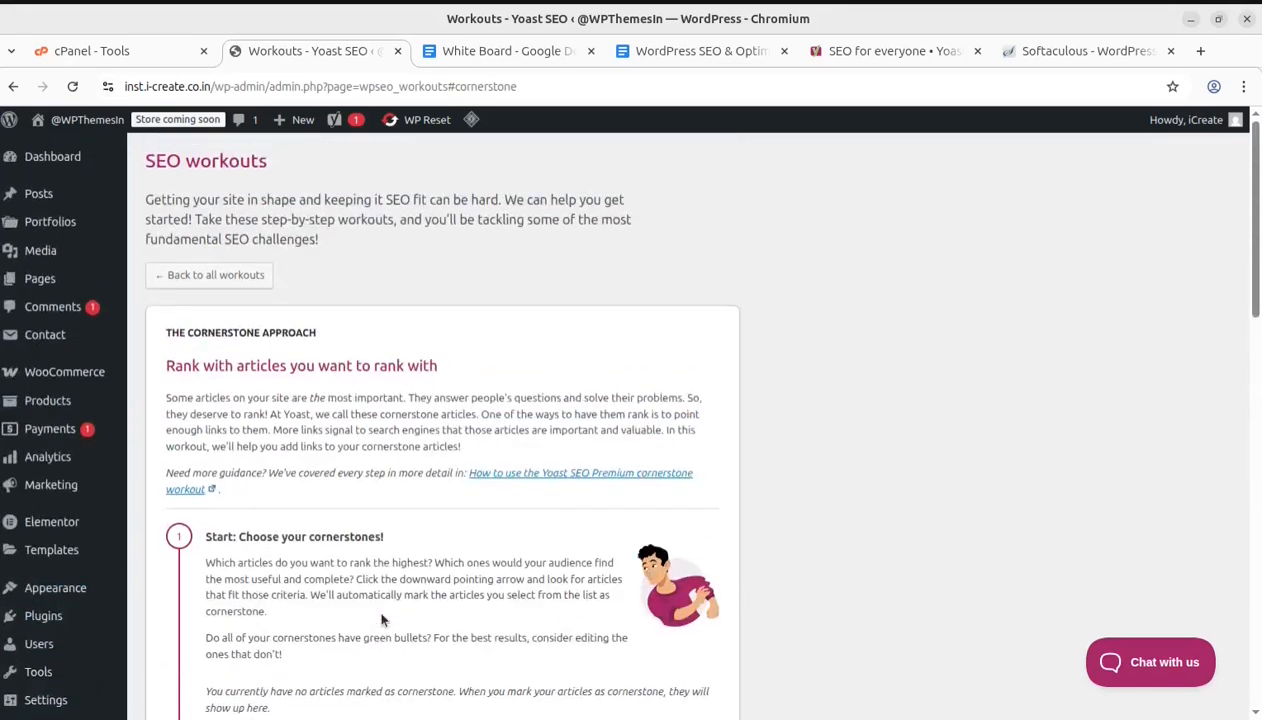
scroll(381, 620, down, 2)
scroll(381, 620, up, 2)
scroll(381, 620, down, 7)
scroll(315, 515, up, 2)
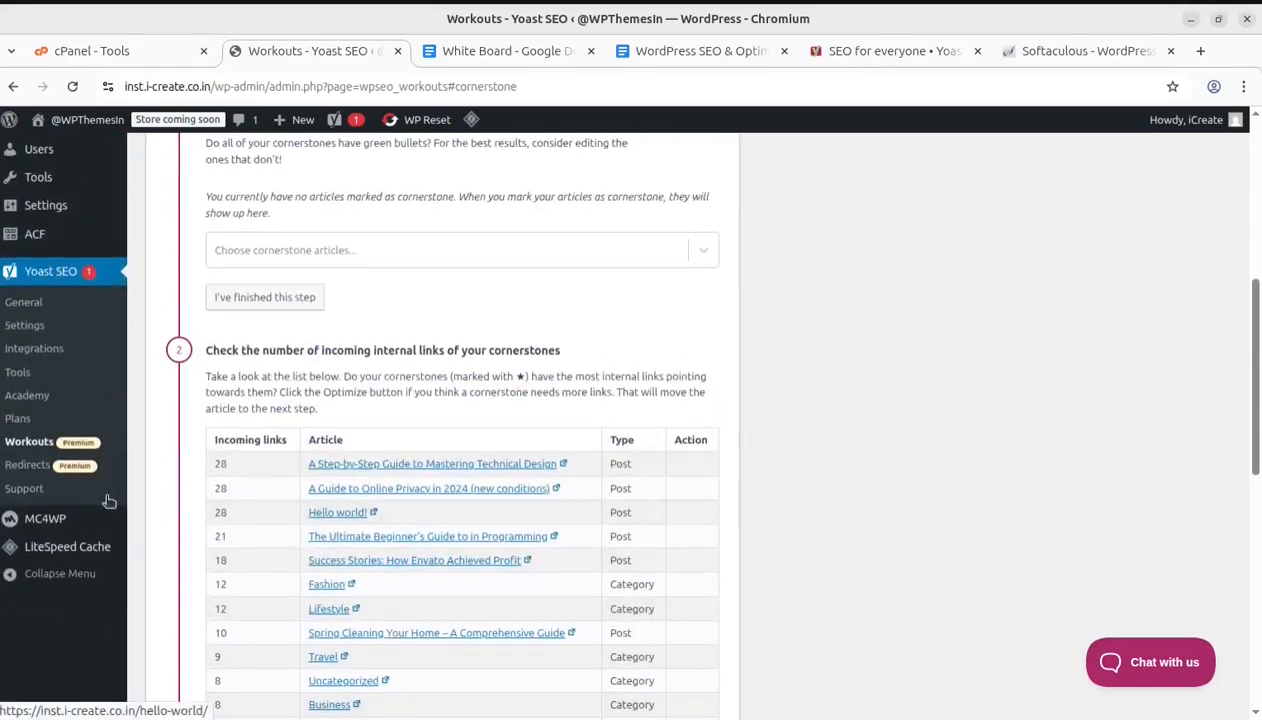
Open the Redirects page, review the redirect type options, and switch to the redirect Settings tab
click(30, 468)
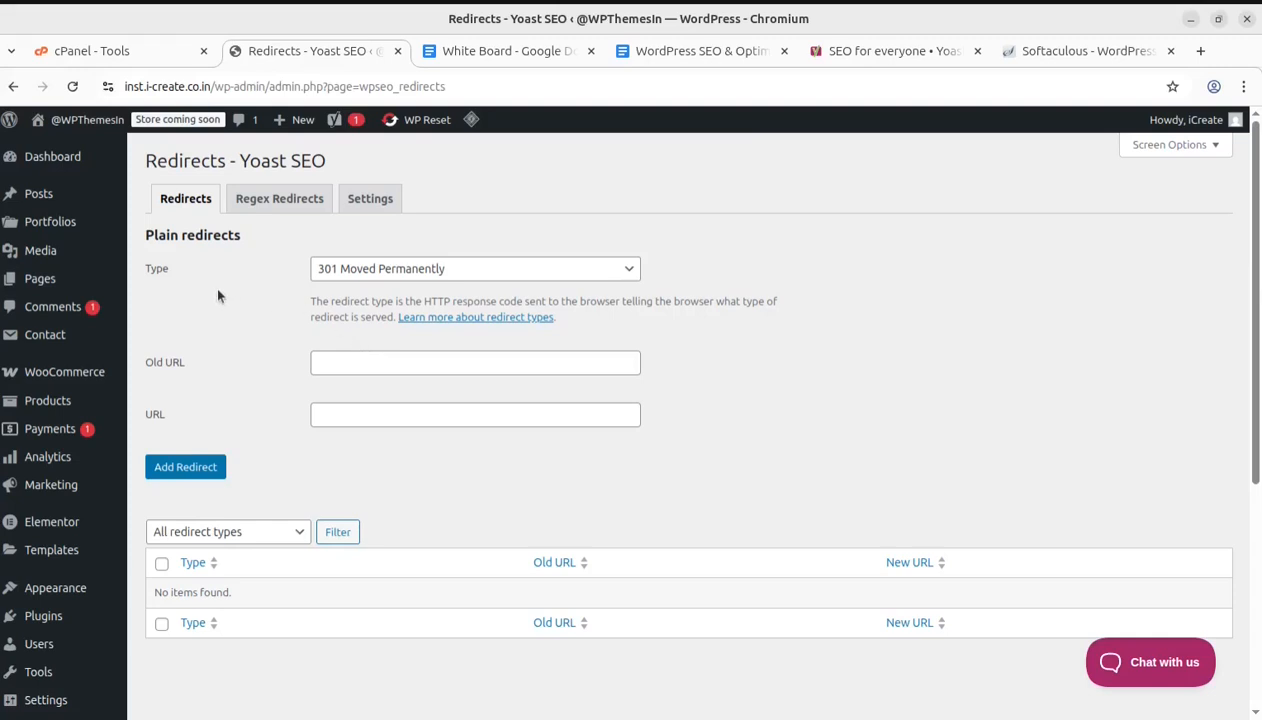
click(431, 270)
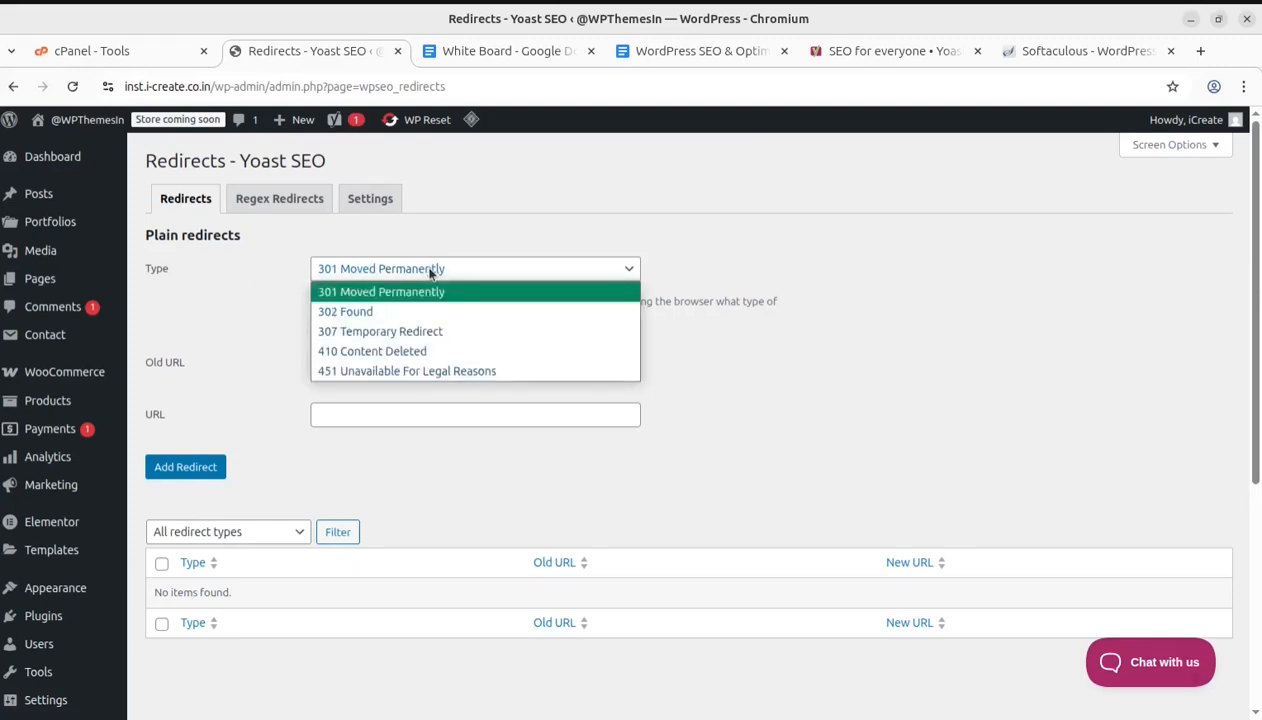
click(431, 271)
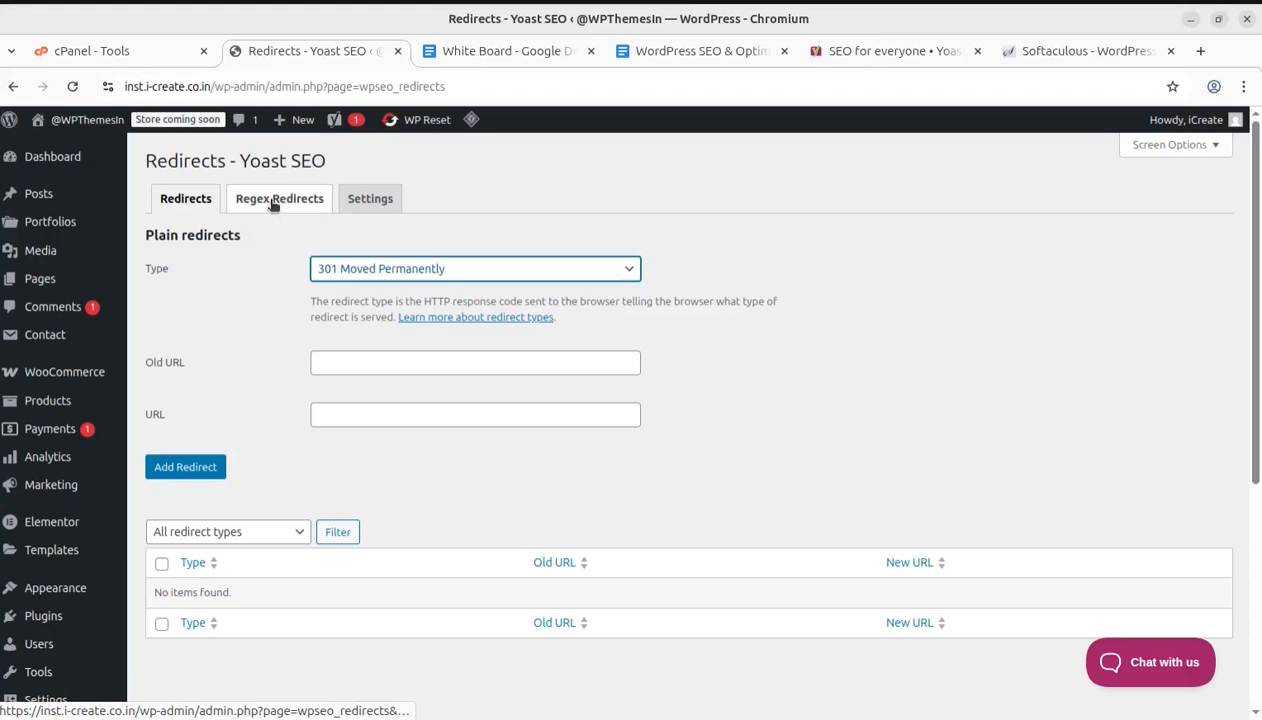
click(369, 205)
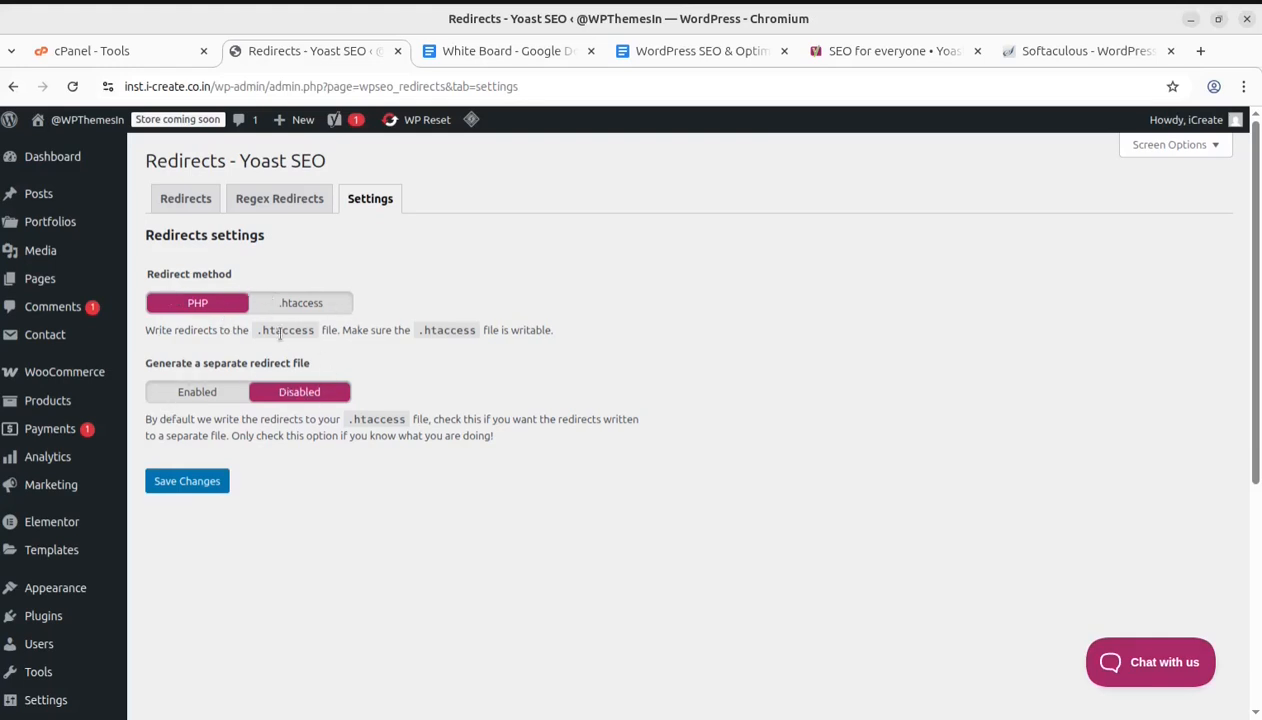
scroll(256, 543, down, 2)
scroll(256, 543, down, 2)
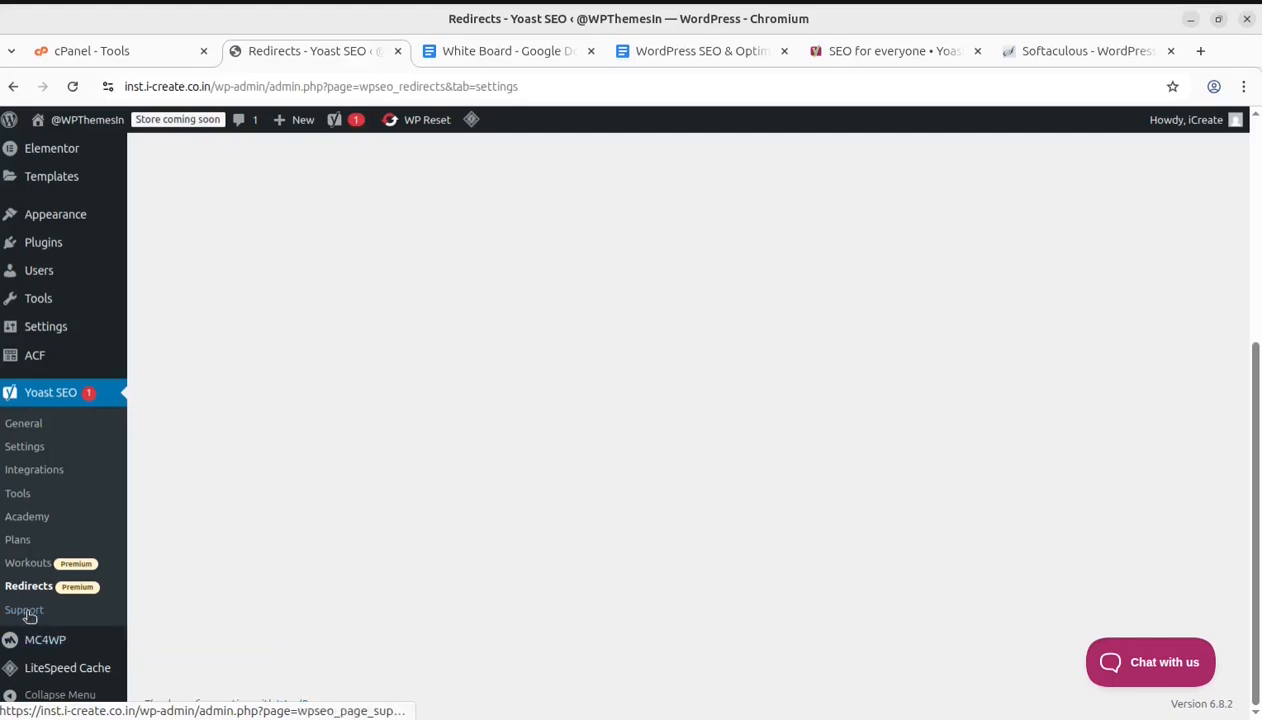
click(1122, 666)
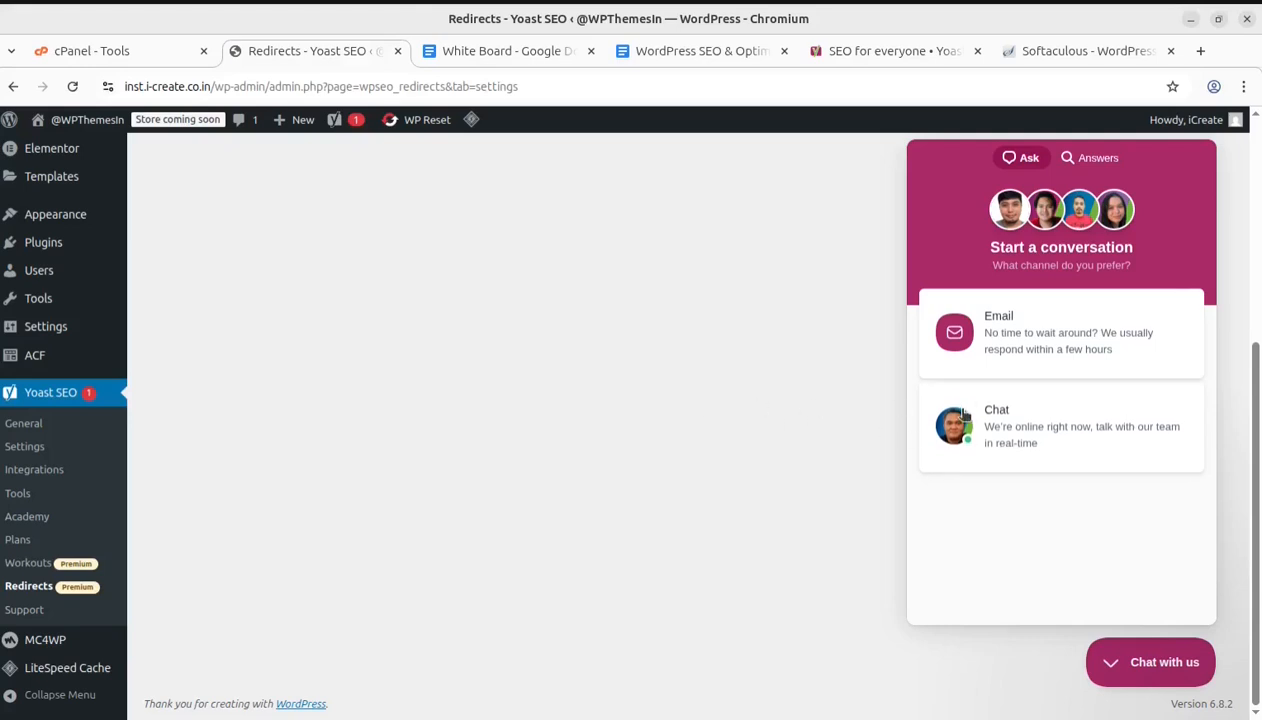
click(1159, 677)
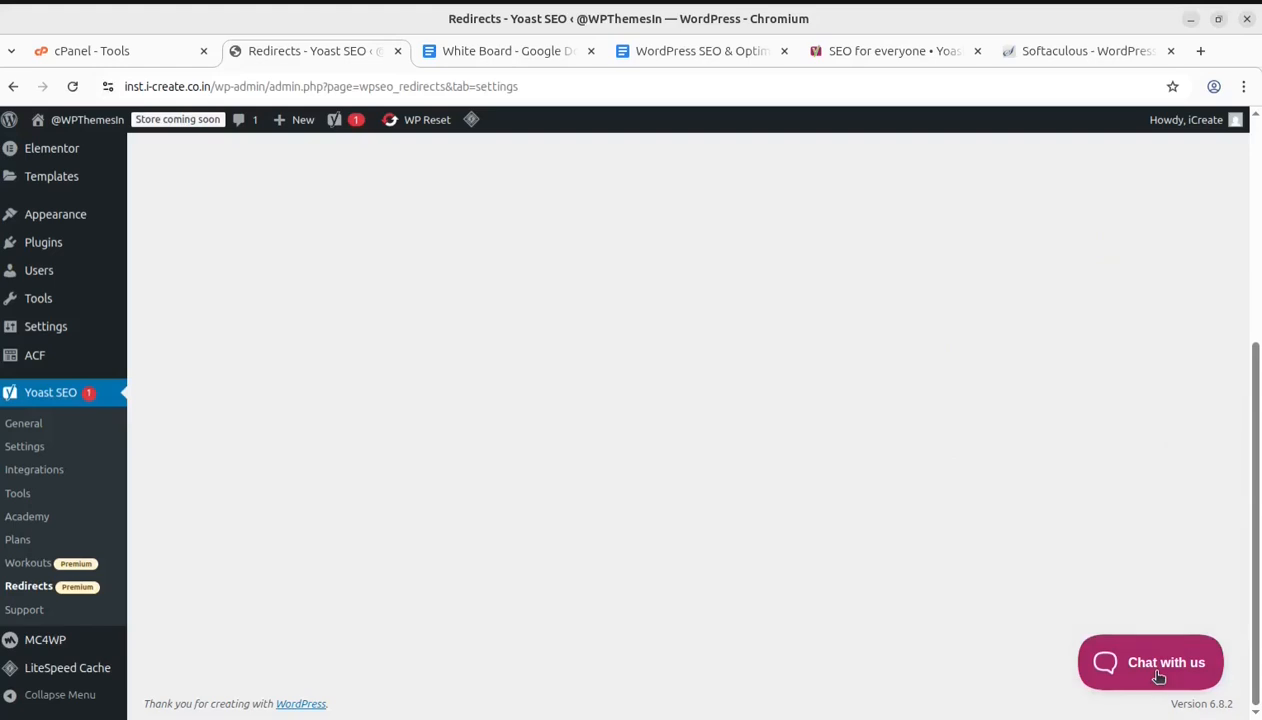
scroll(690, 504, up, 5)
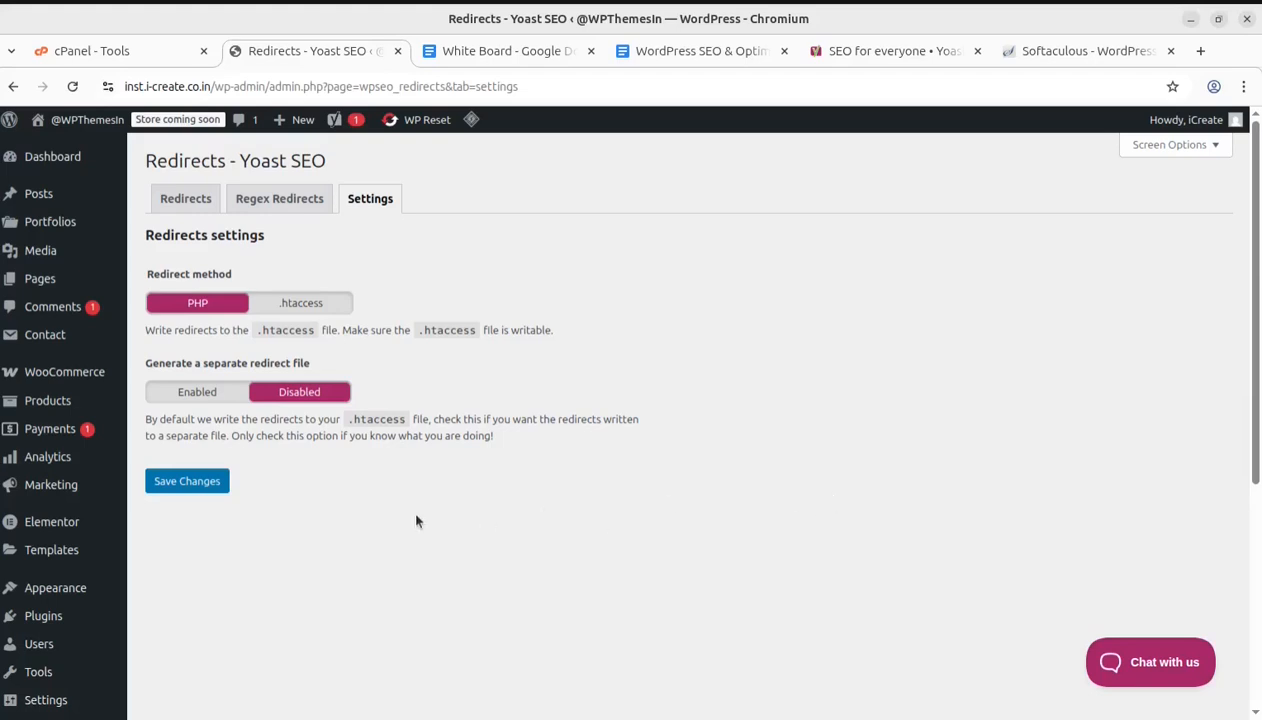
Open the Yoast SEO General dashboard
scroll(239, 588, down, 3)
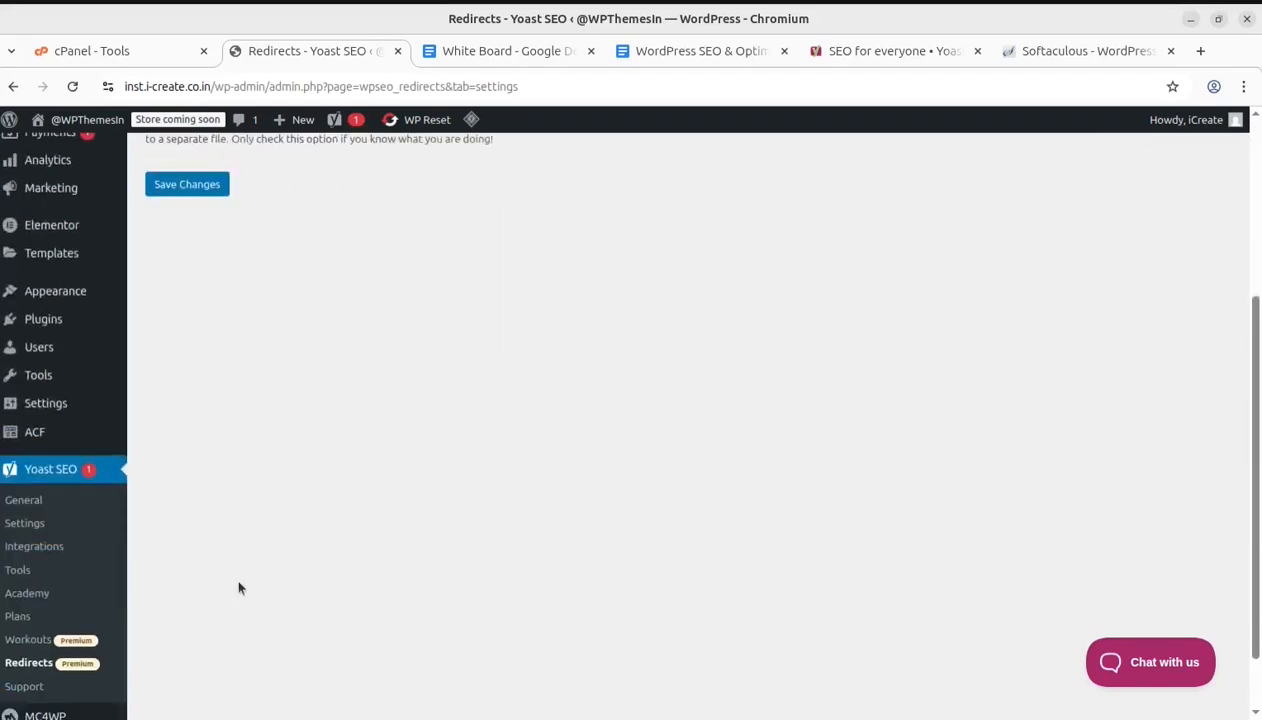
click(36, 477)
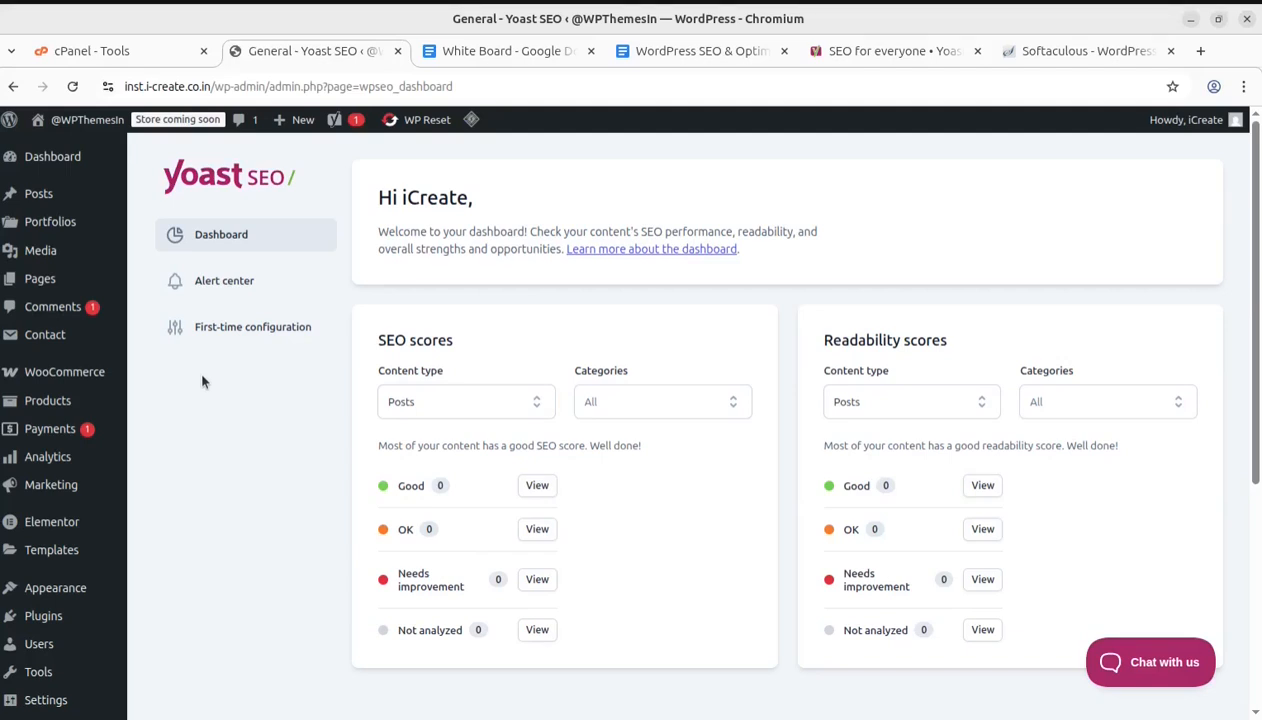
Open the About Me page from the Pages list in the editor
mouse_move(44, 288)
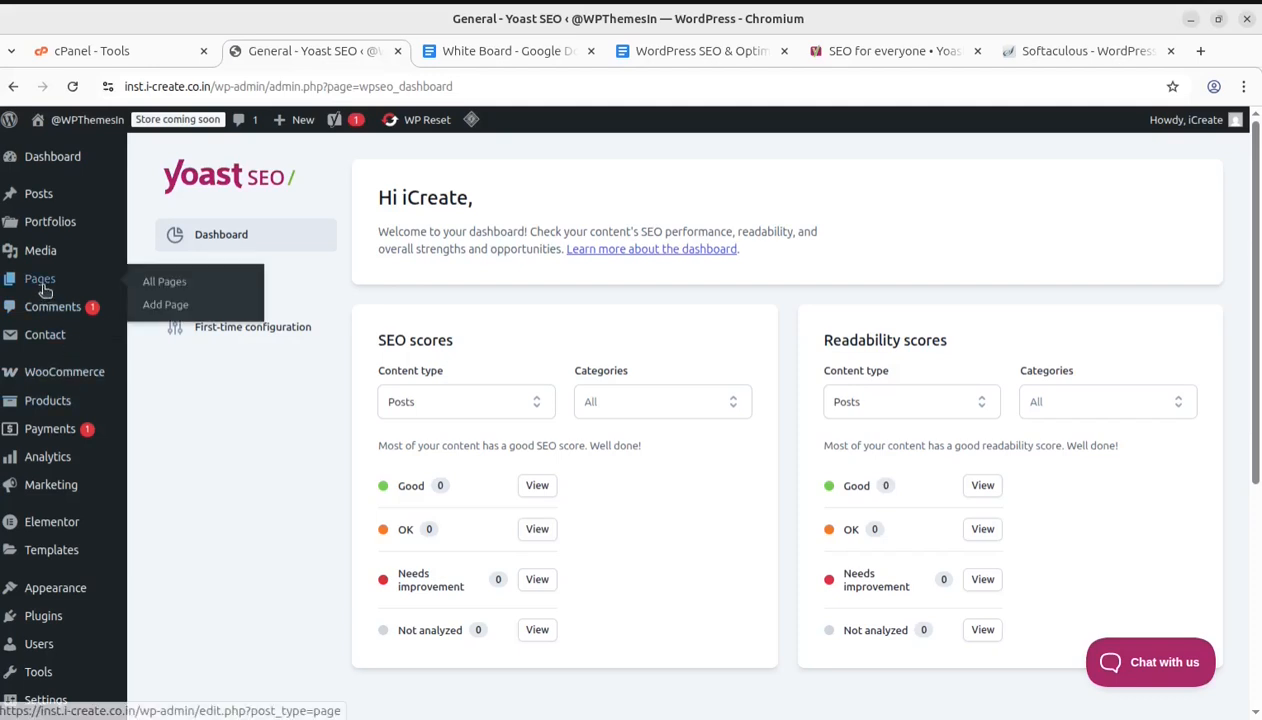
click(162, 289)
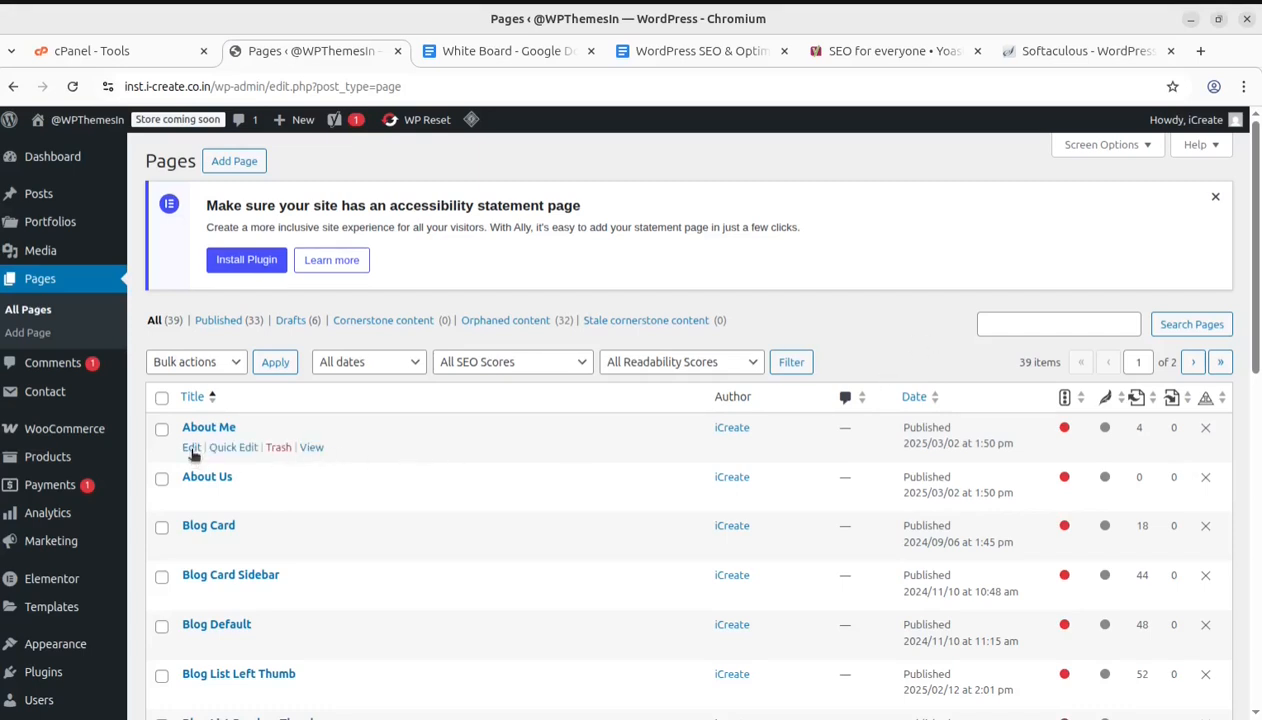
click(192, 449)
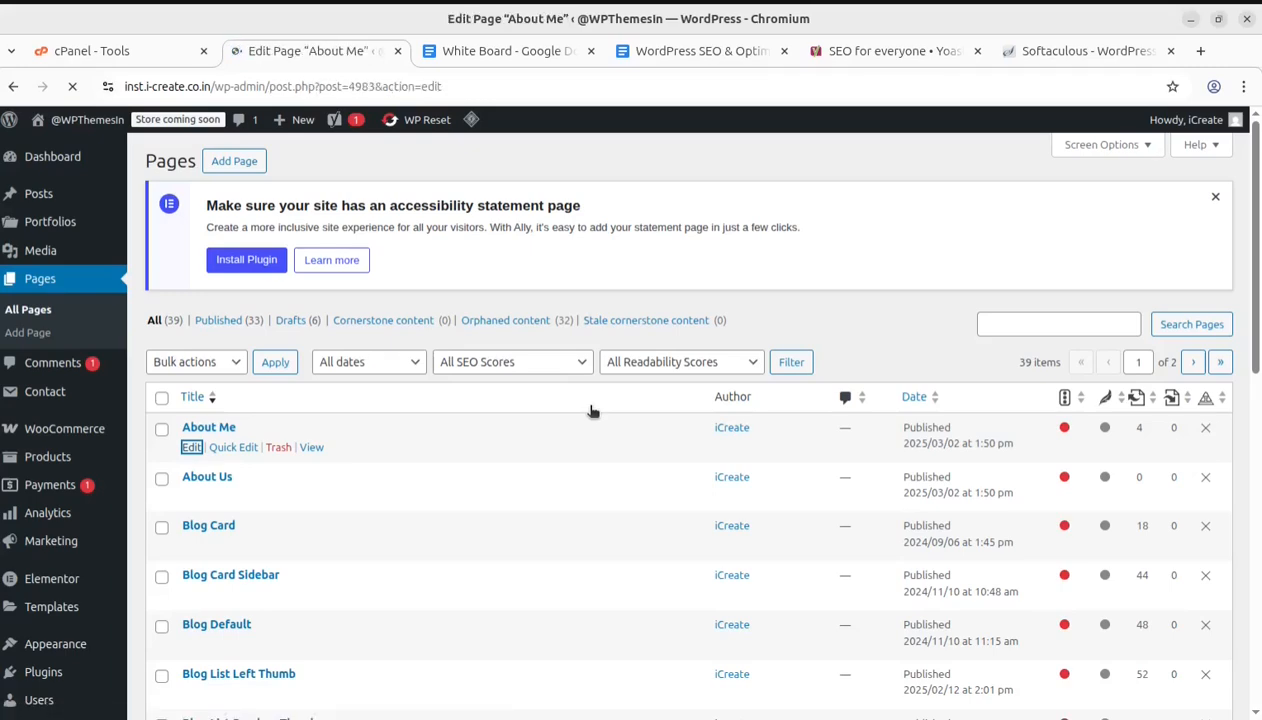
Expand the Premium SEO analysis in the page's Yoast SEO Premium box and review its listed problems
scroll(485, 359, down, 4)
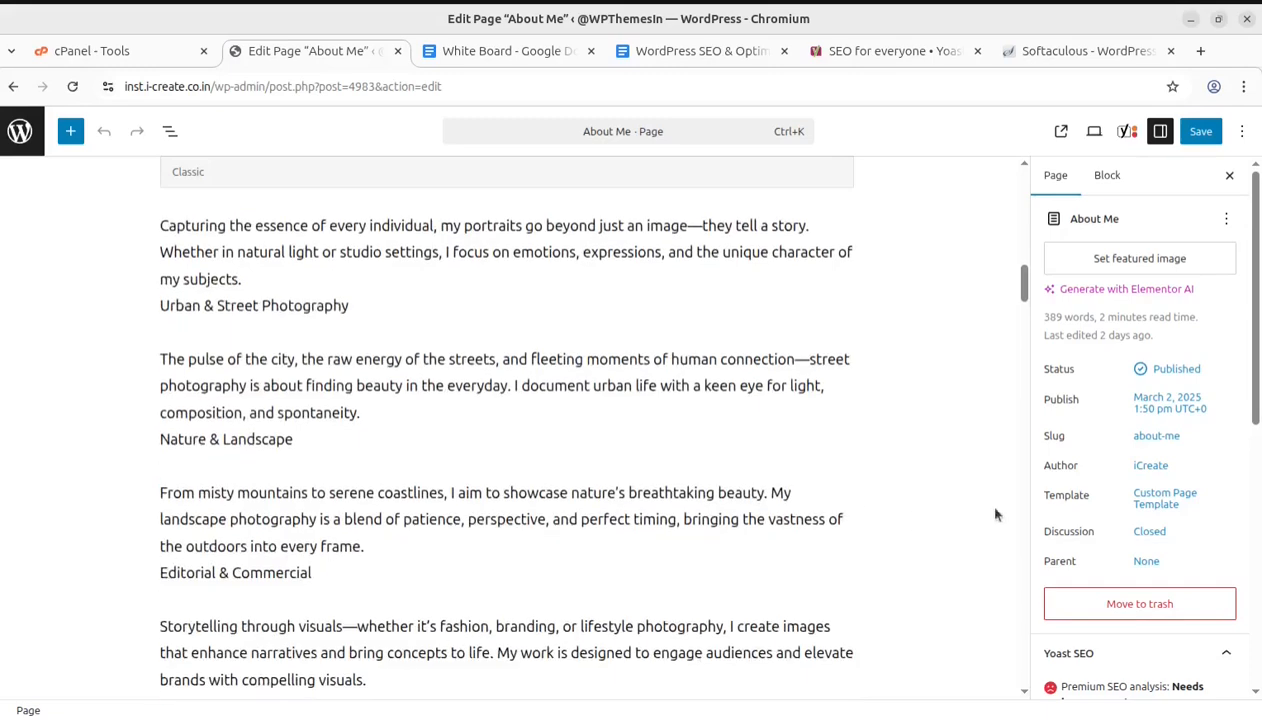
scroll(1080, 505, down, 2)
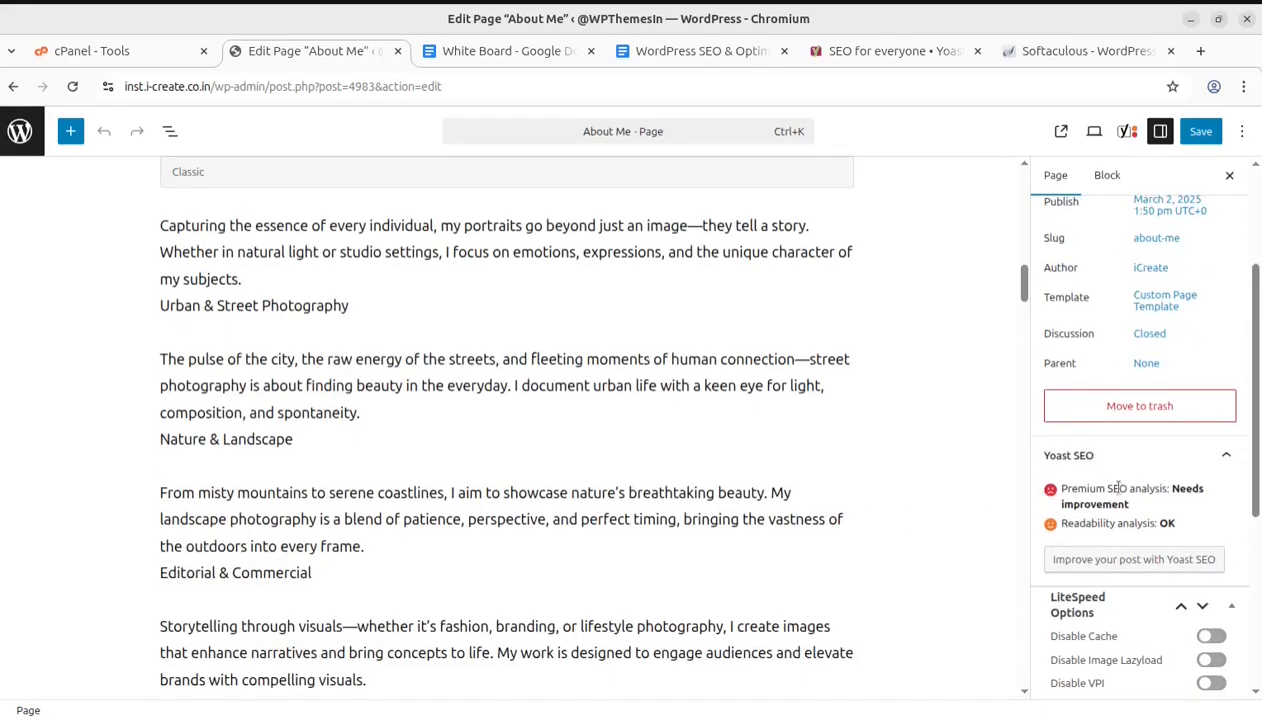
scroll(1080, 500, down, 2)
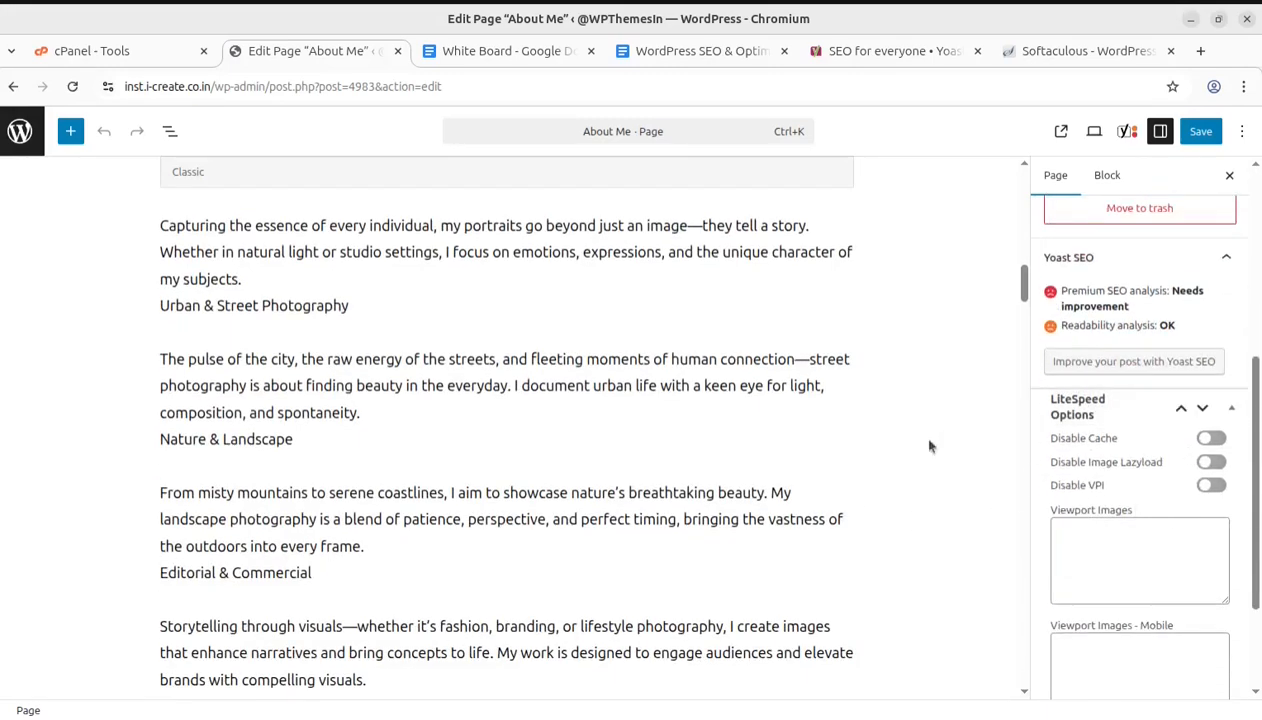
scroll(516, 470, down, 10)
scroll(518, 468, down, 12)
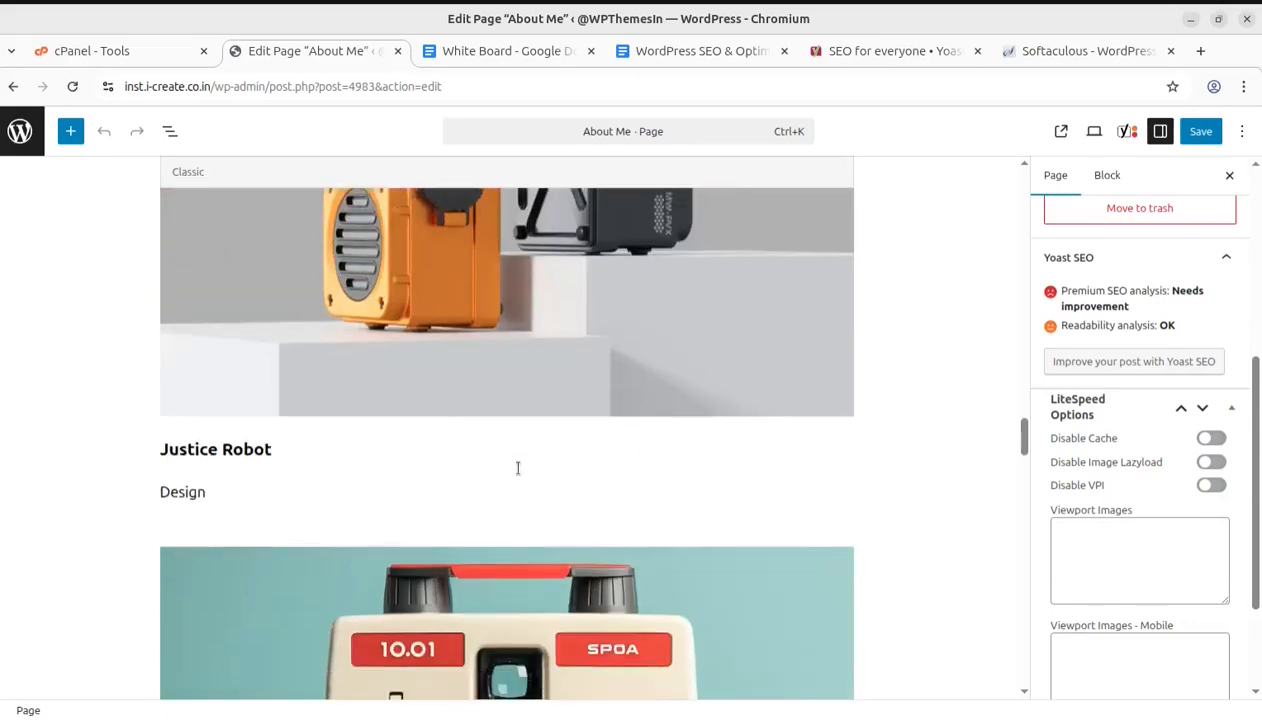
scroll(590, 470, down, 15)
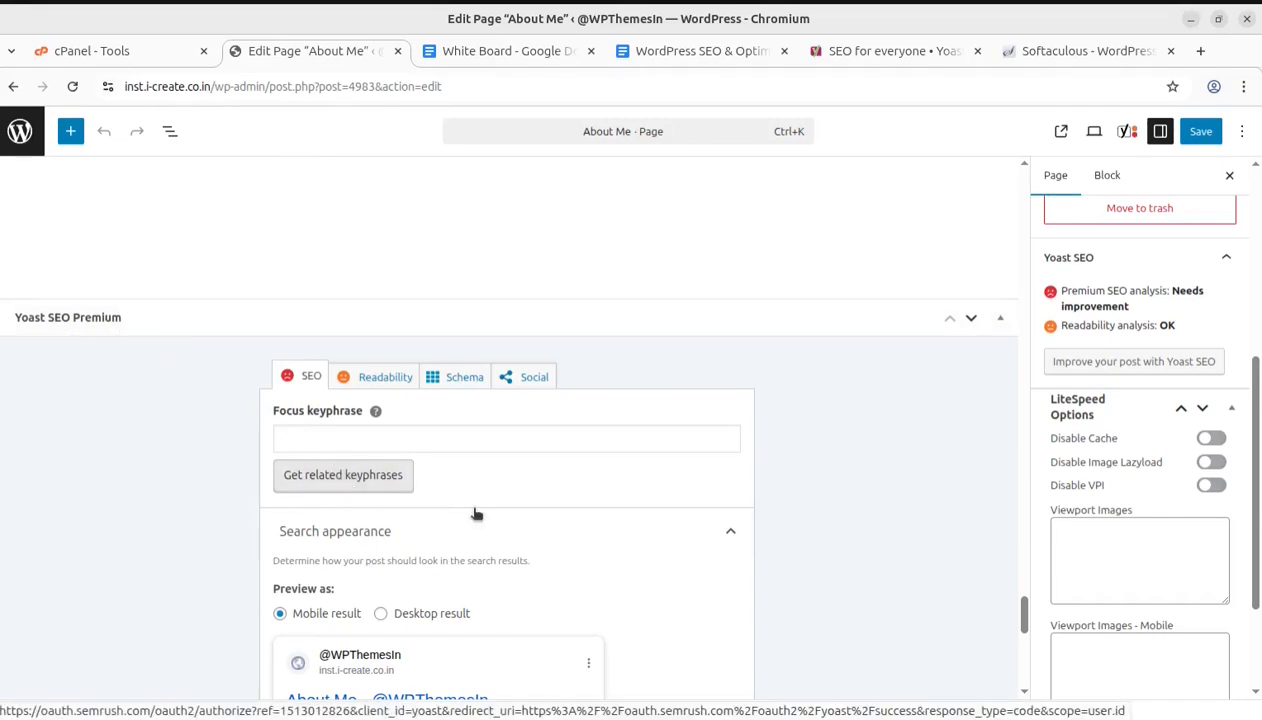
scroll(470, 512, down, 2)
scroll(463, 433, down, 4)
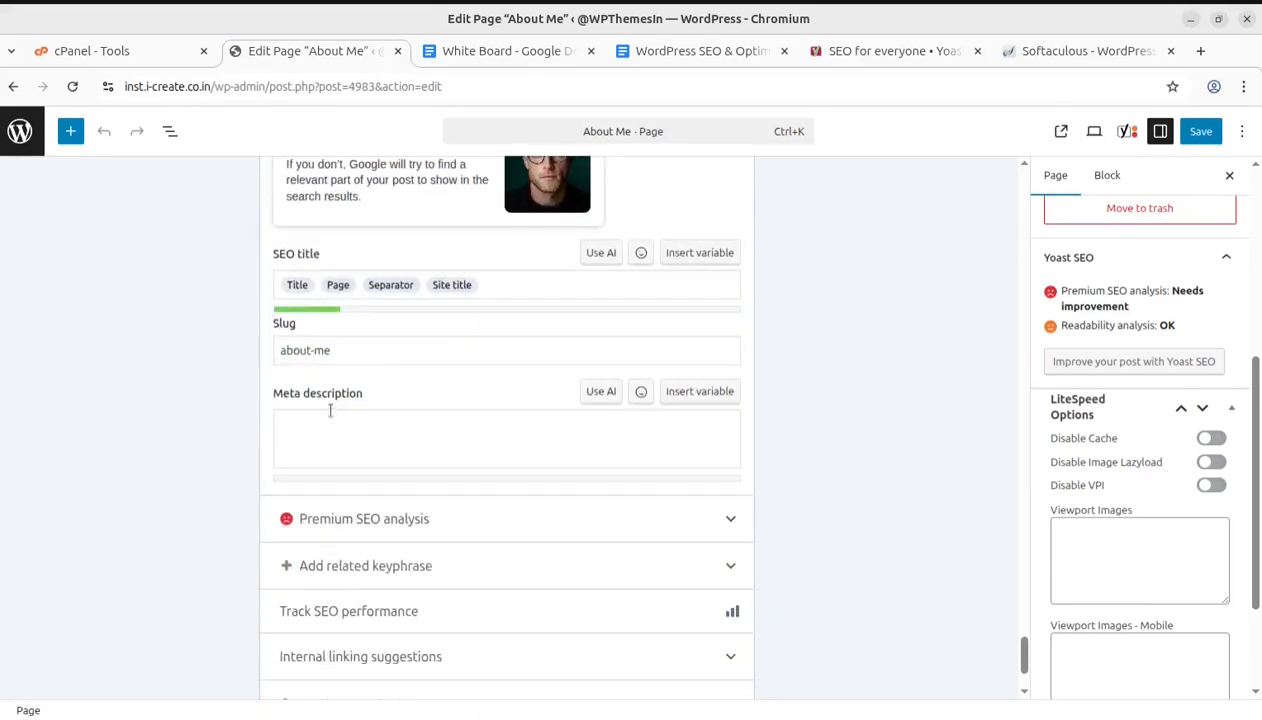
scroll(610, 448, down, 2)
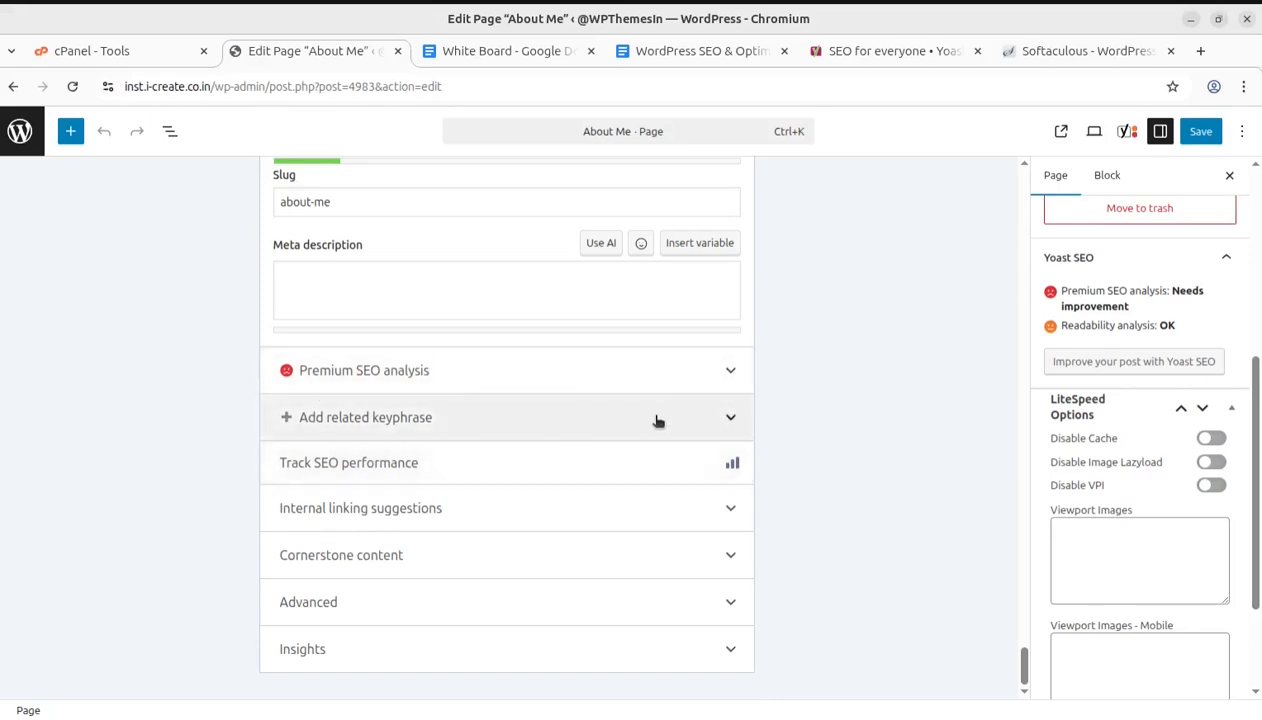
click(724, 388)
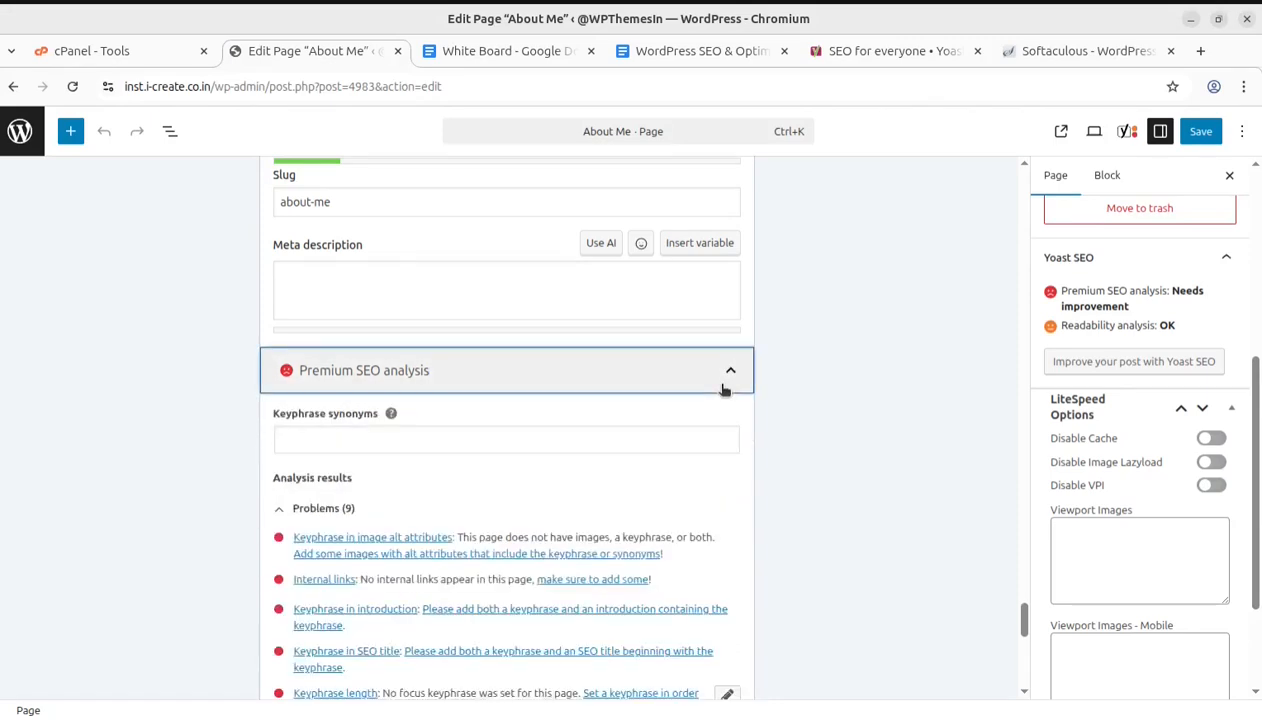
scroll(520, 375, down, 2)
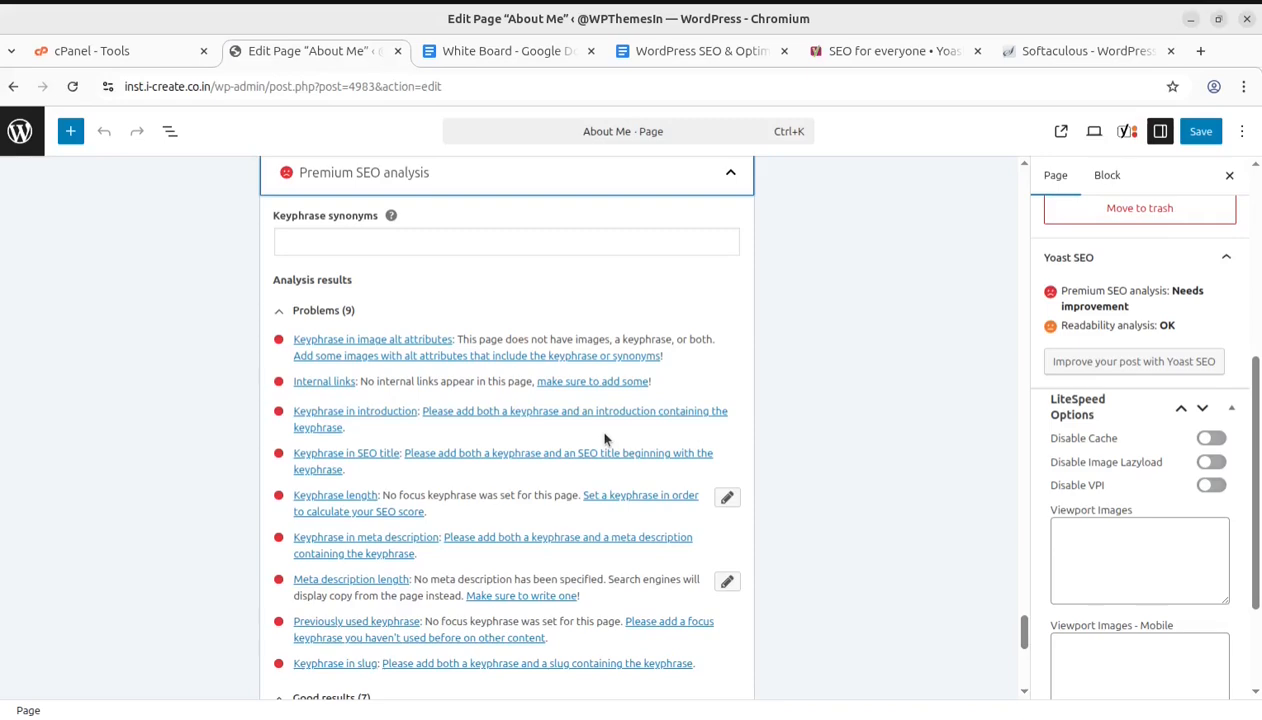
Leave the About Me editor and return to the Pages list
scroll(1042, 510, up, 5)
scroll(770, 505, up, 10)
scroll(754, 500, up, 10)
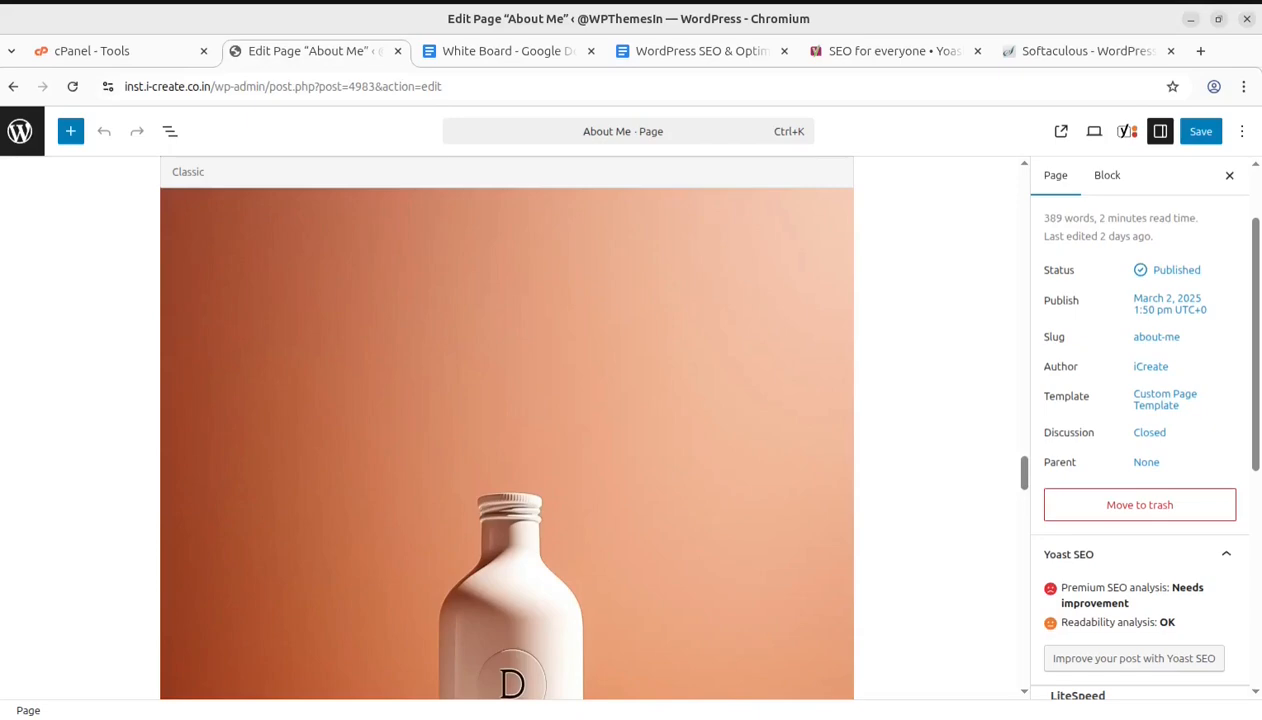
click(12, 90)
scroll(703, 322, up, 3)
scroll(703, 322, up, 7)
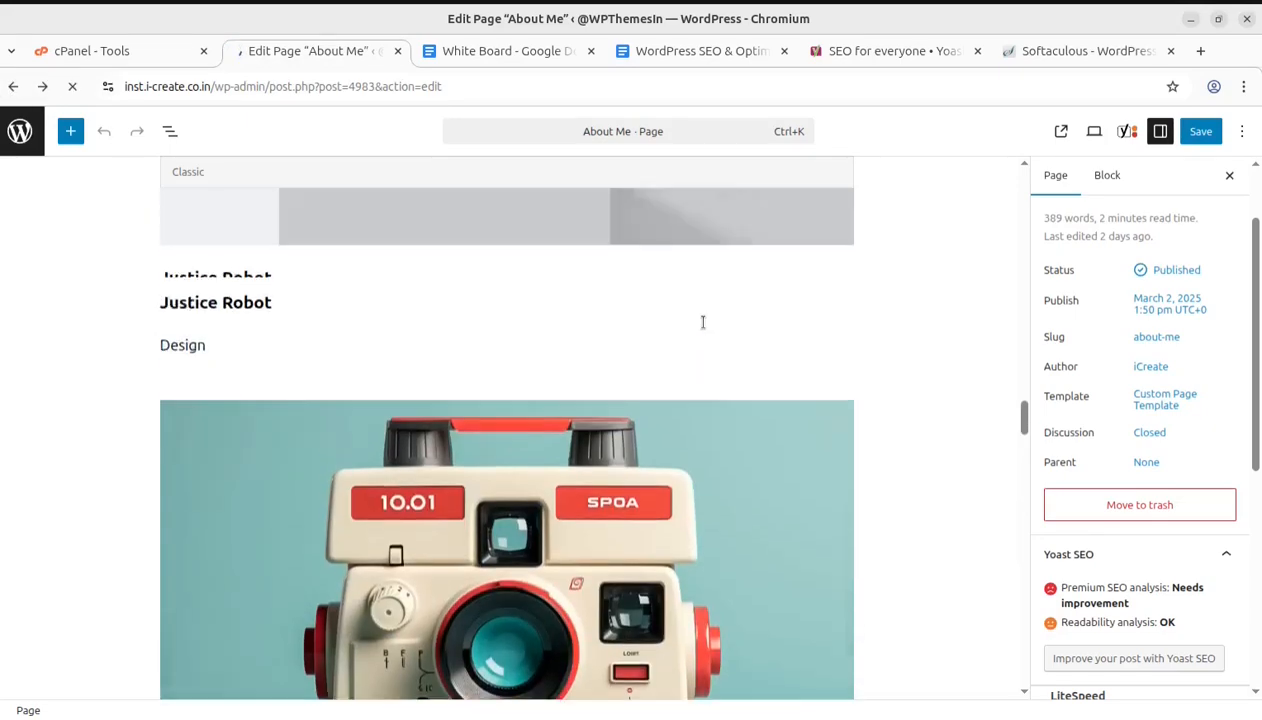
scroll(703, 322, up, 10)
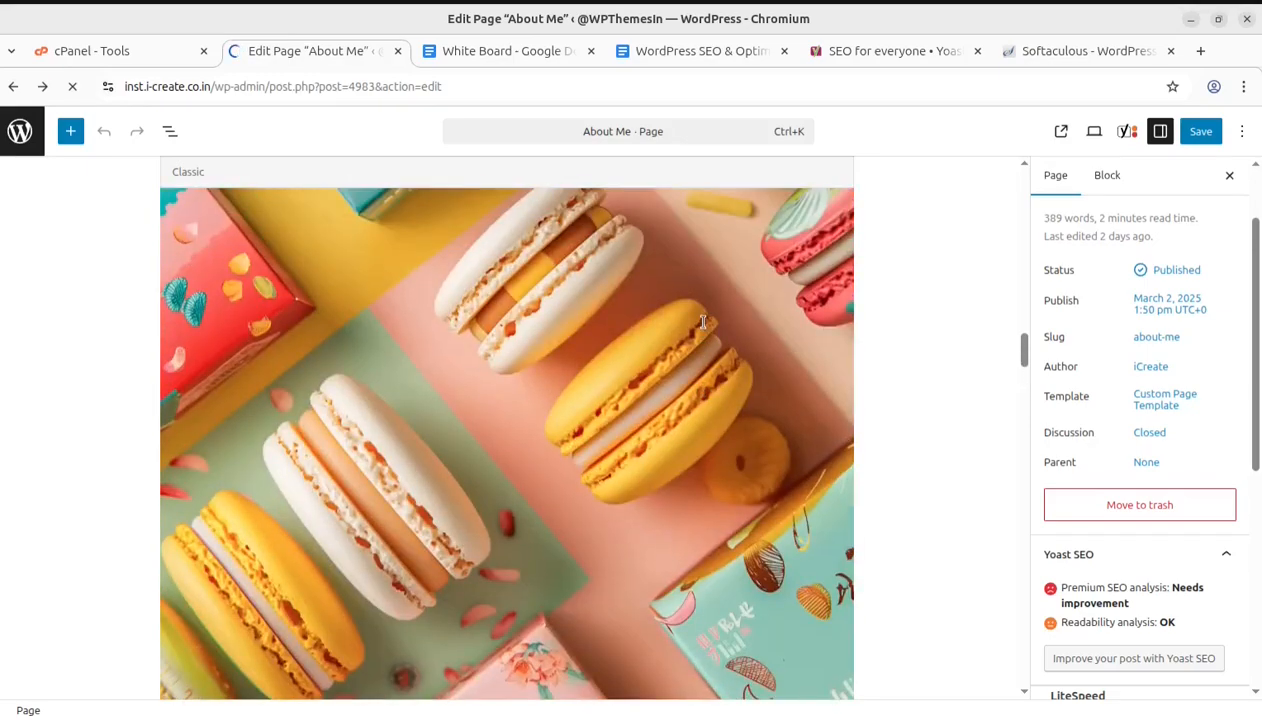
scroll(703, 322, up, 12)
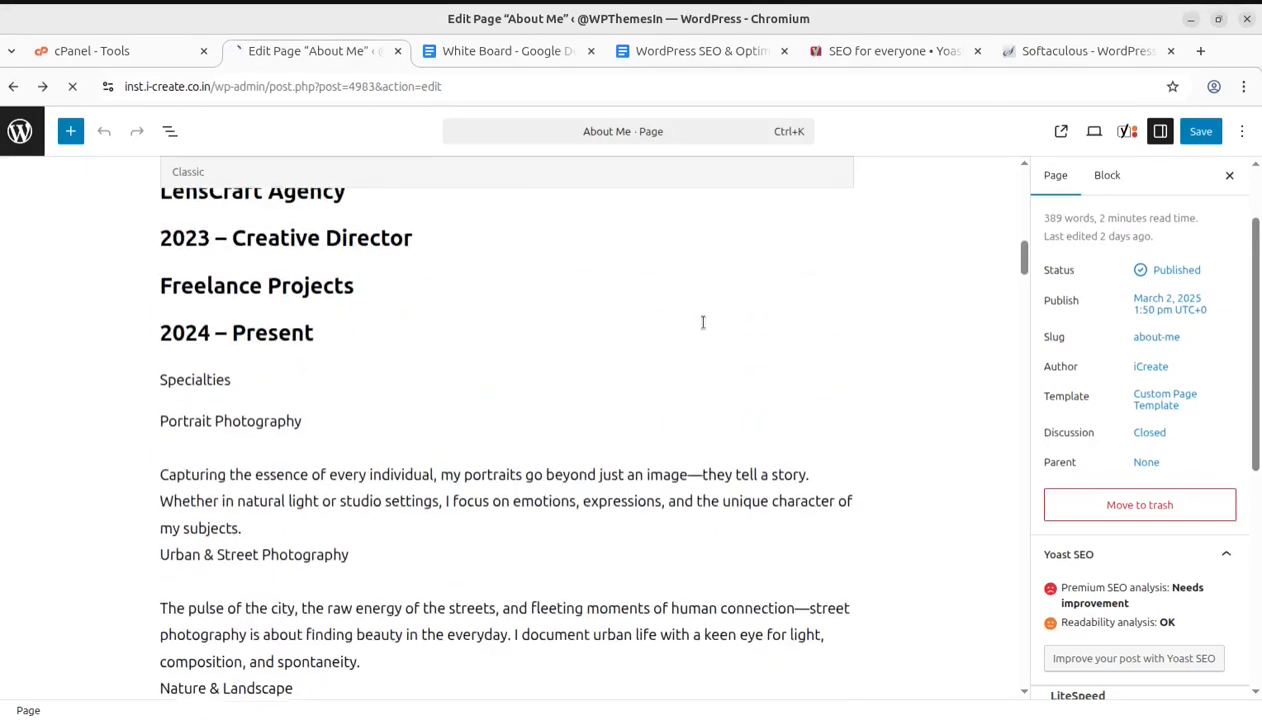
Switch to the White Board Google Docs document and highlight the heading 'Target Rank #1 on Search Engines'
click(688, 51)
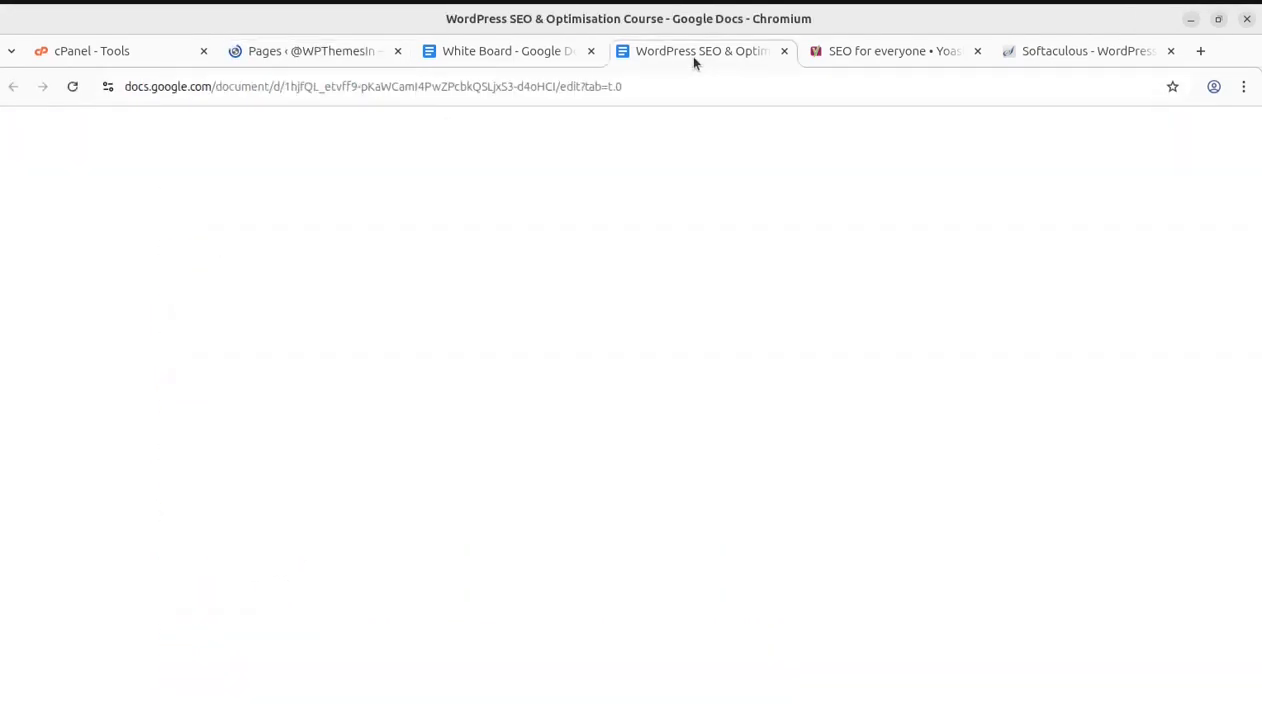
click(478, 55)
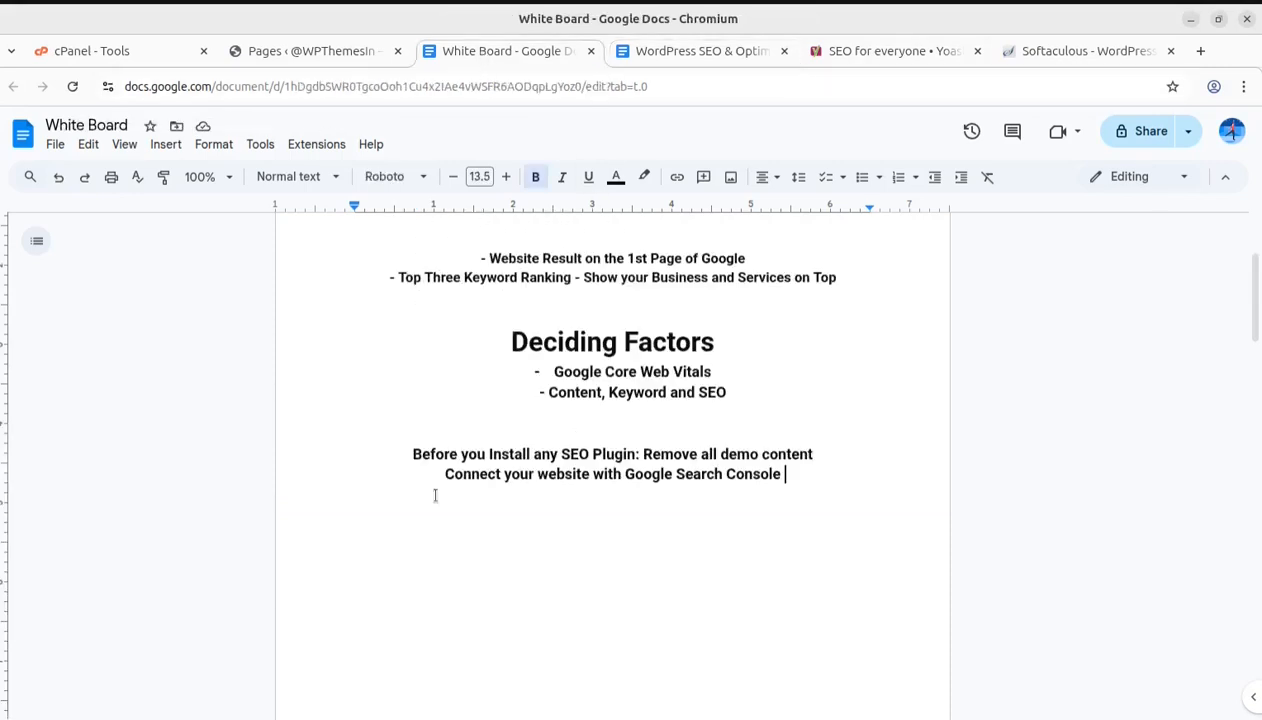
scroll(429, 439, up, 2)
drag(414, 395, 805, 393)
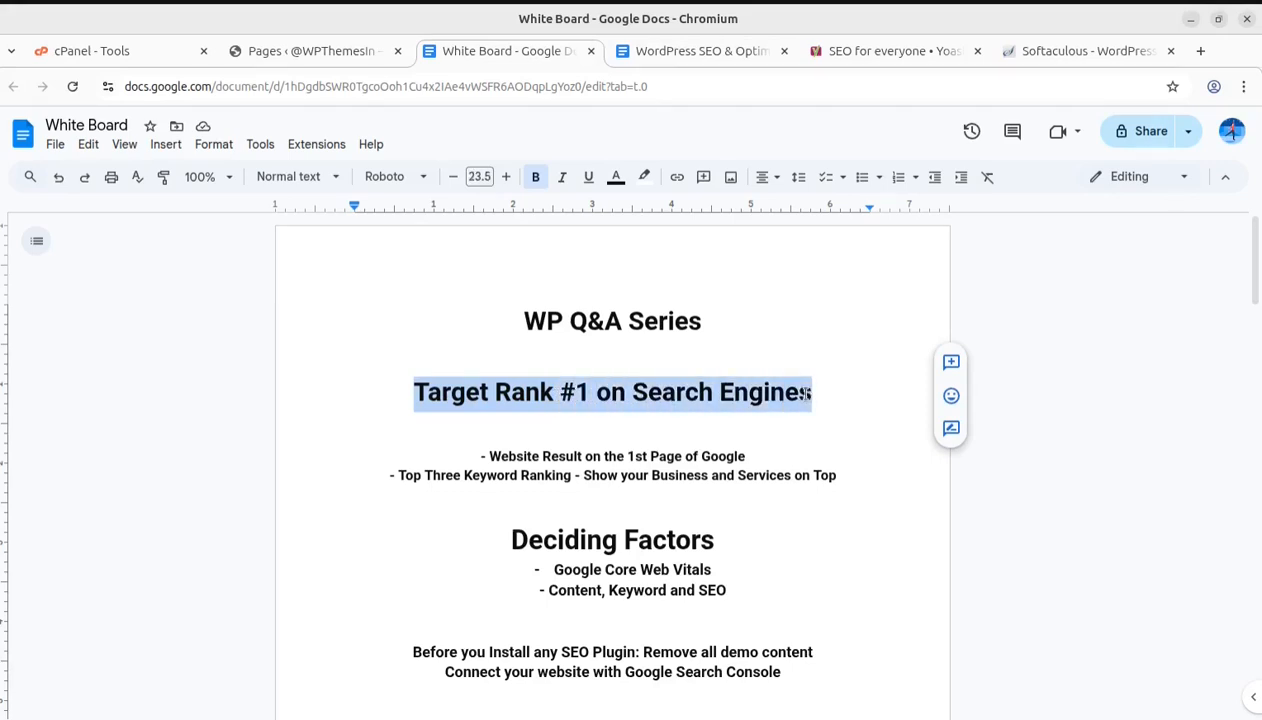